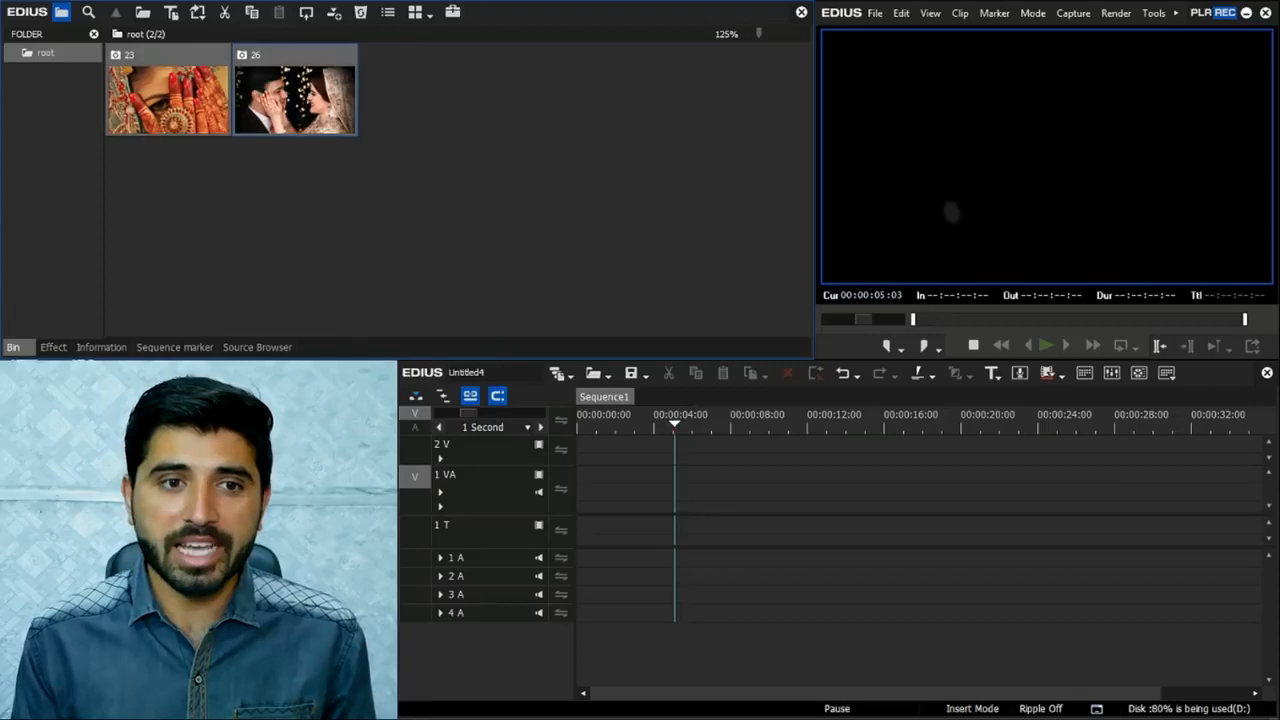
- Place clip 26 at the start of track 1 VA with a longer duration, and clip 23 on track 2 V overlapping its end
left_click_drag(295, 98, 612, 475)
left_click_drag(700, 474, 738, 484)
left_click_drag(168, 98, 874, 448)
left_click(922, 497)
- Move clip 23 earlier on track 2 V to start at 00:00:05:05, increasing its overlap with clip 26
key("Home")
left_click_drag(579, 424, 641, 424)
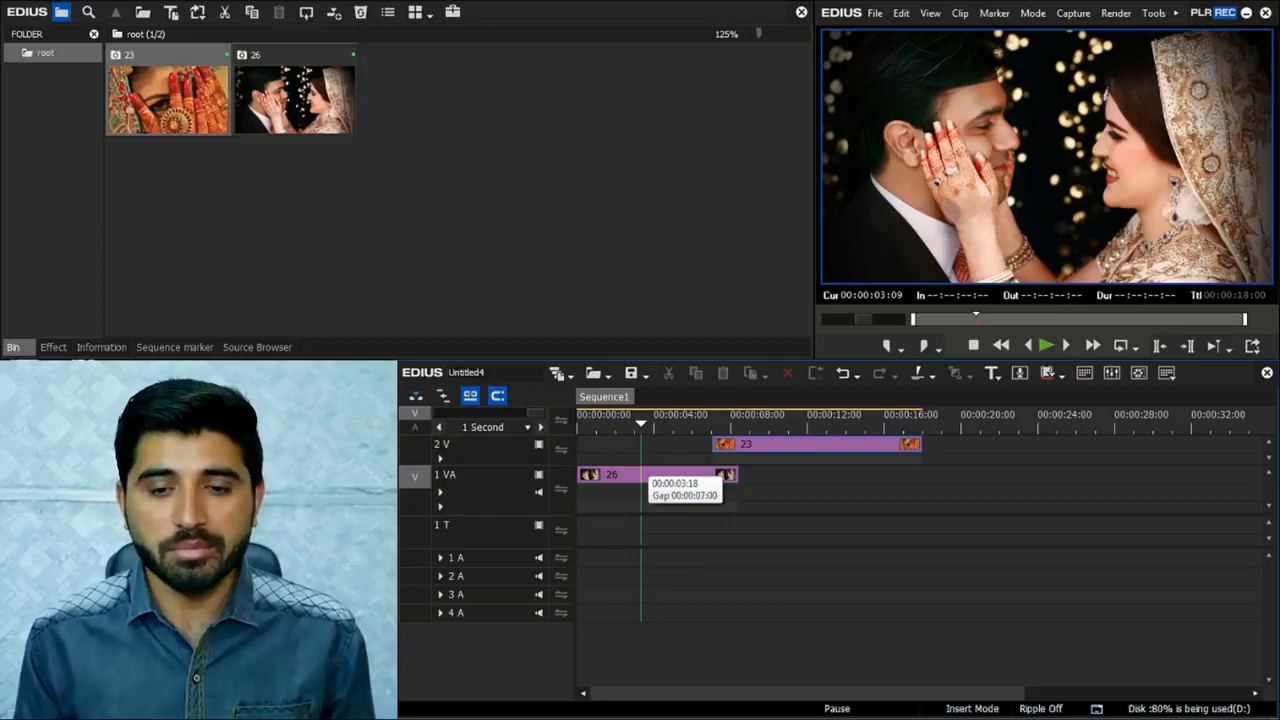
left_click_drag(790, 444, 755, 444)
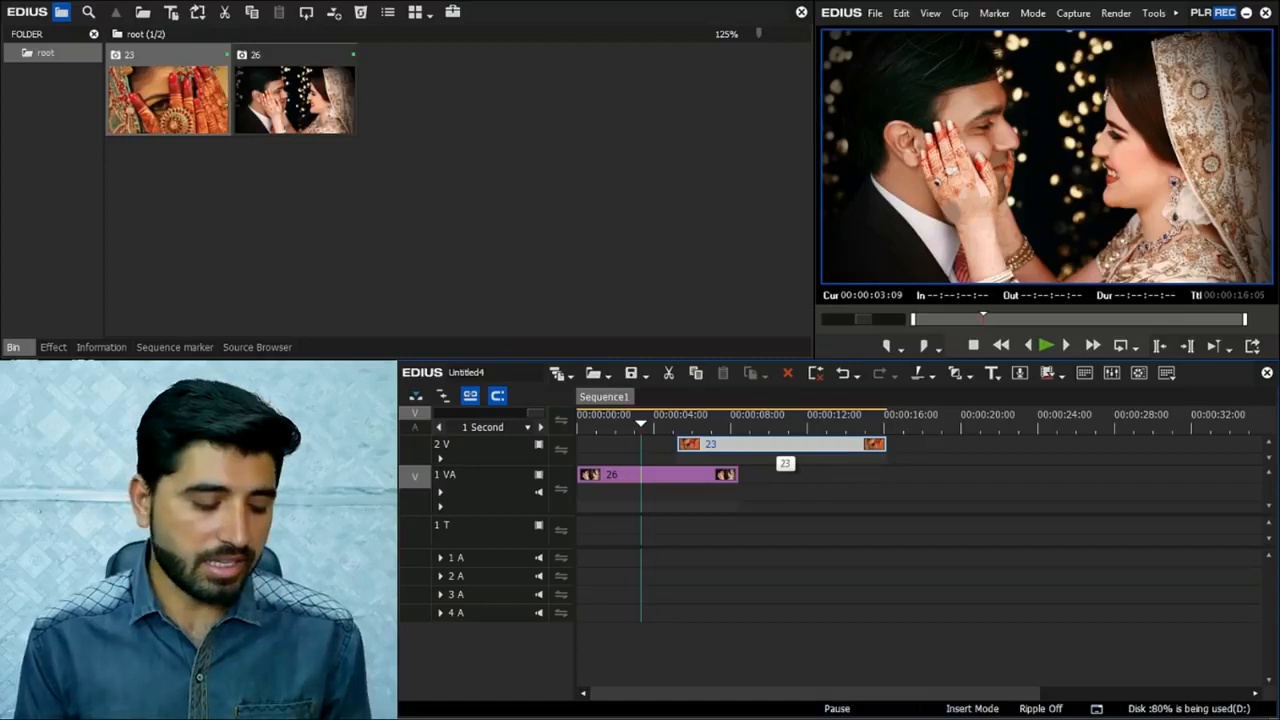
- Play through the overlap and mark the end of clip 26 at 00:00:08:11, leaving the playhead on that marker
key("s")
key("space")
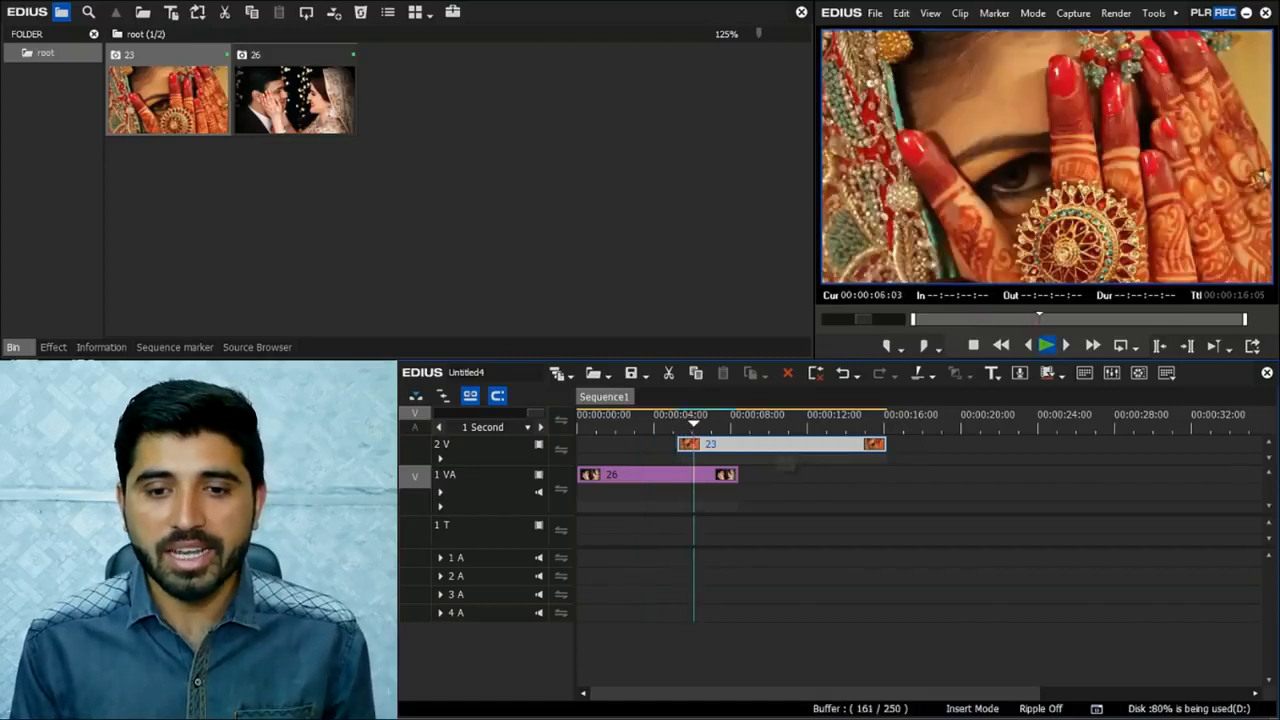
scroll(785, 446, "up", 1)
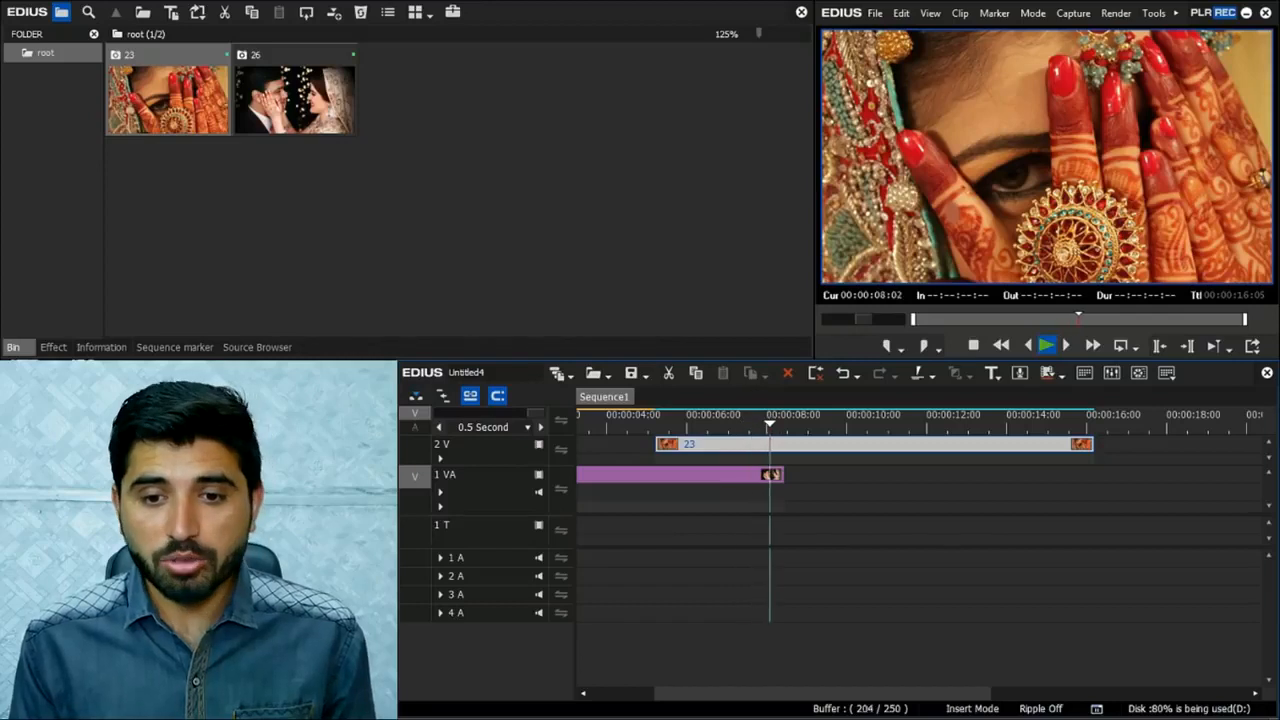
left_click_drag(803, 424, 787, 425)
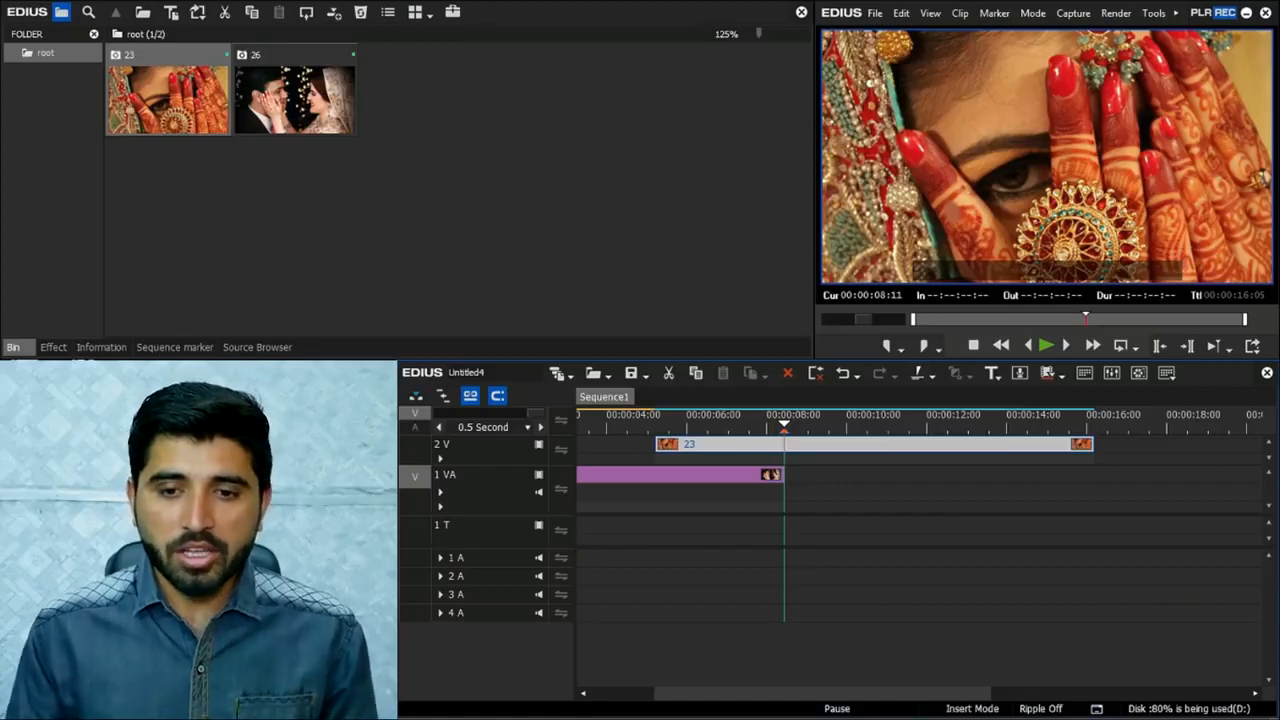
key("Escape")
left_click(728, 424)
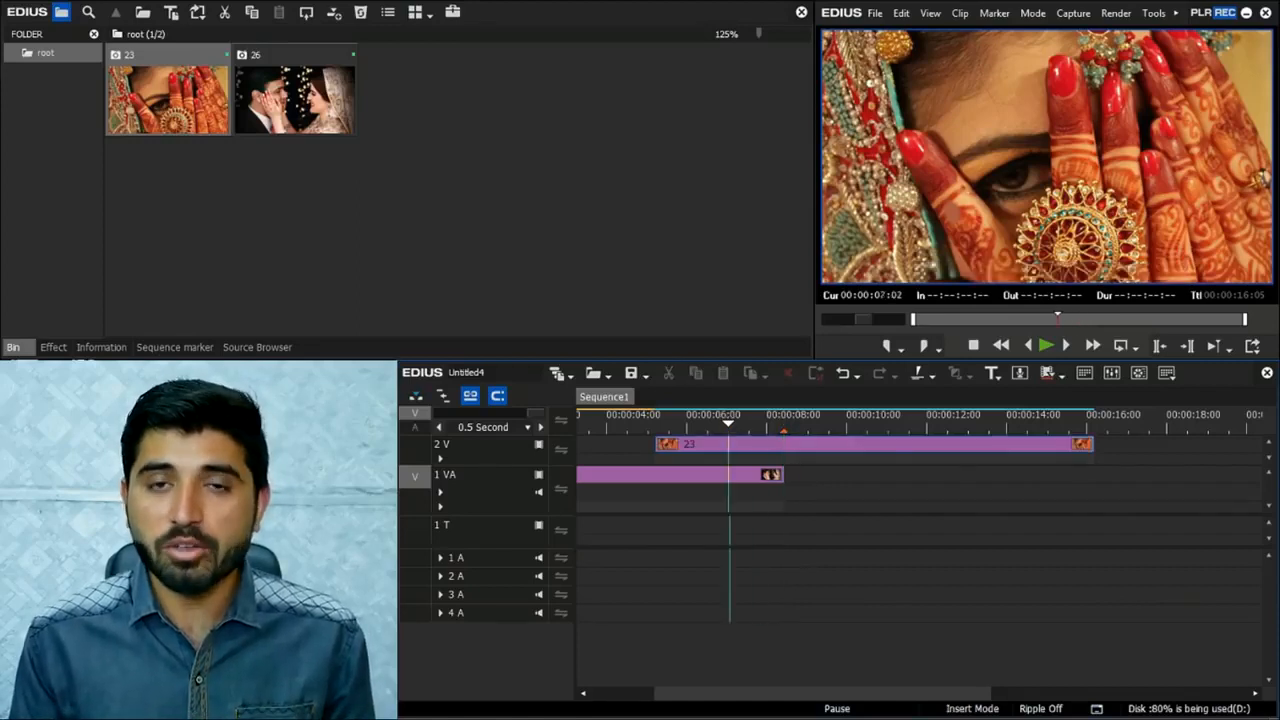
left_click_drag(728, 424, 784, 424)
- Apply the Mask video filter to clip 23 on track 2 V
left_click(786, 444)
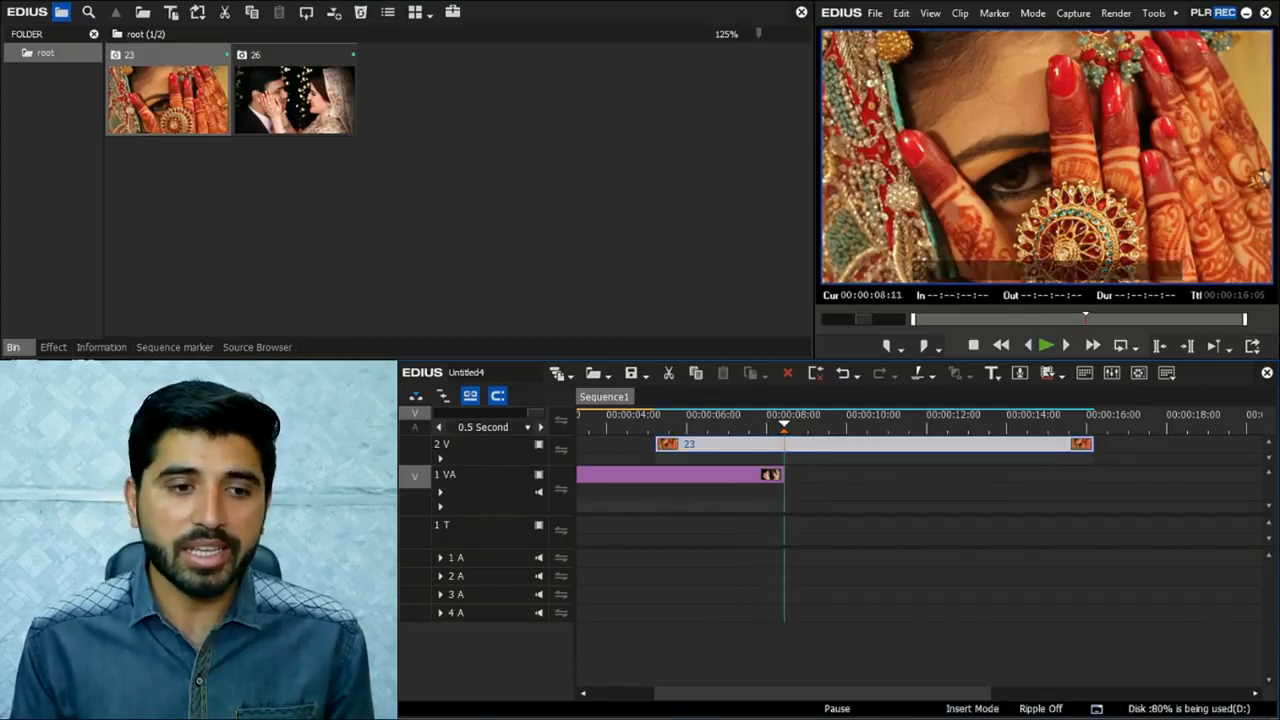
left_click(53, 347)
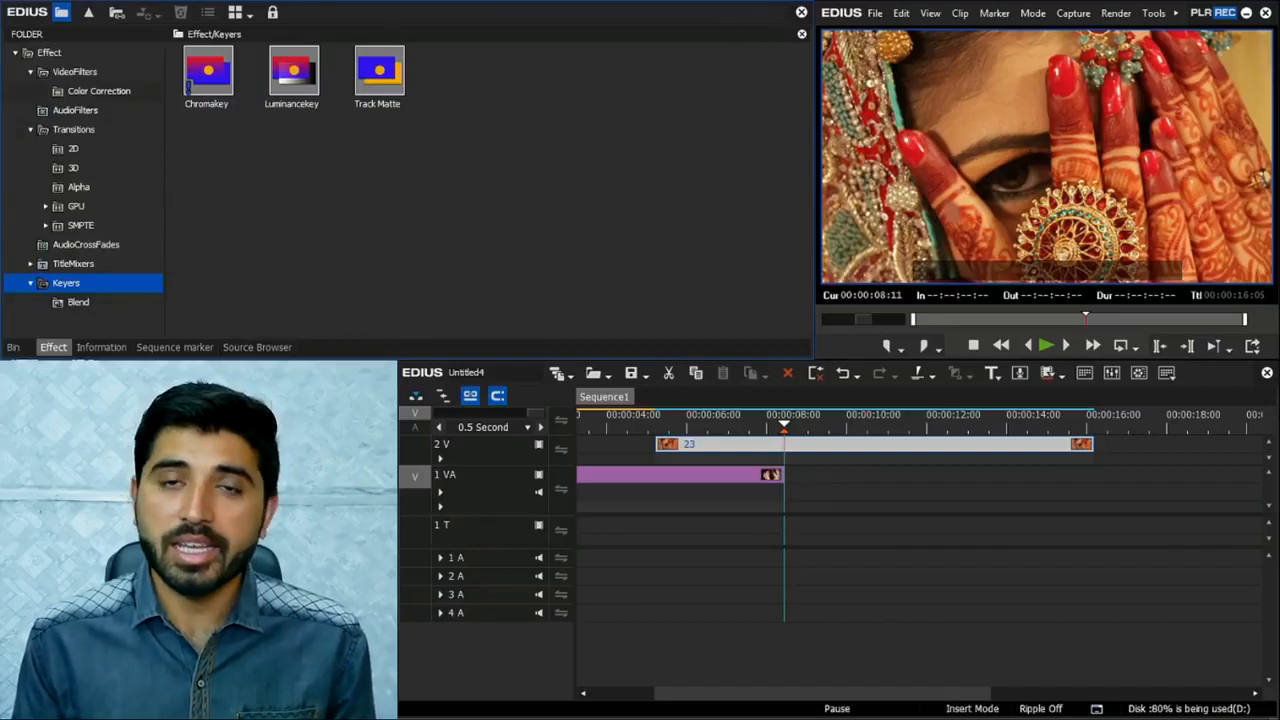
left_click(75, 72)
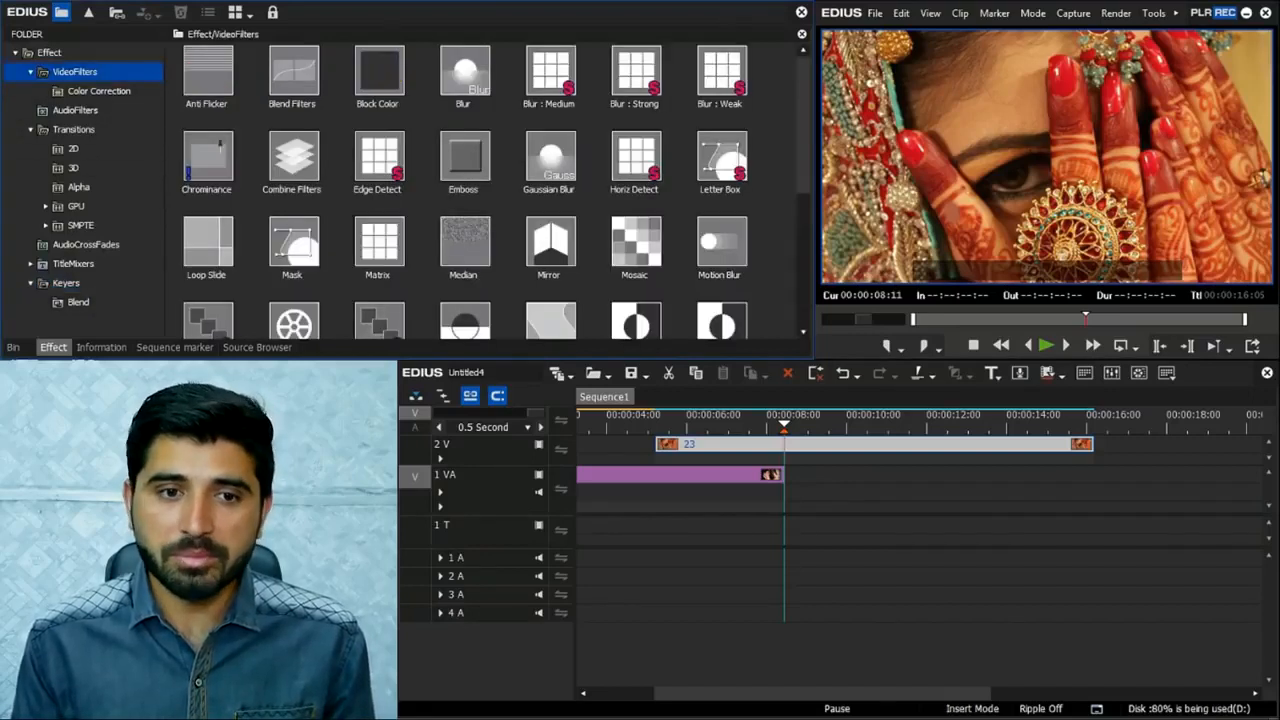
left_click(292, 245)
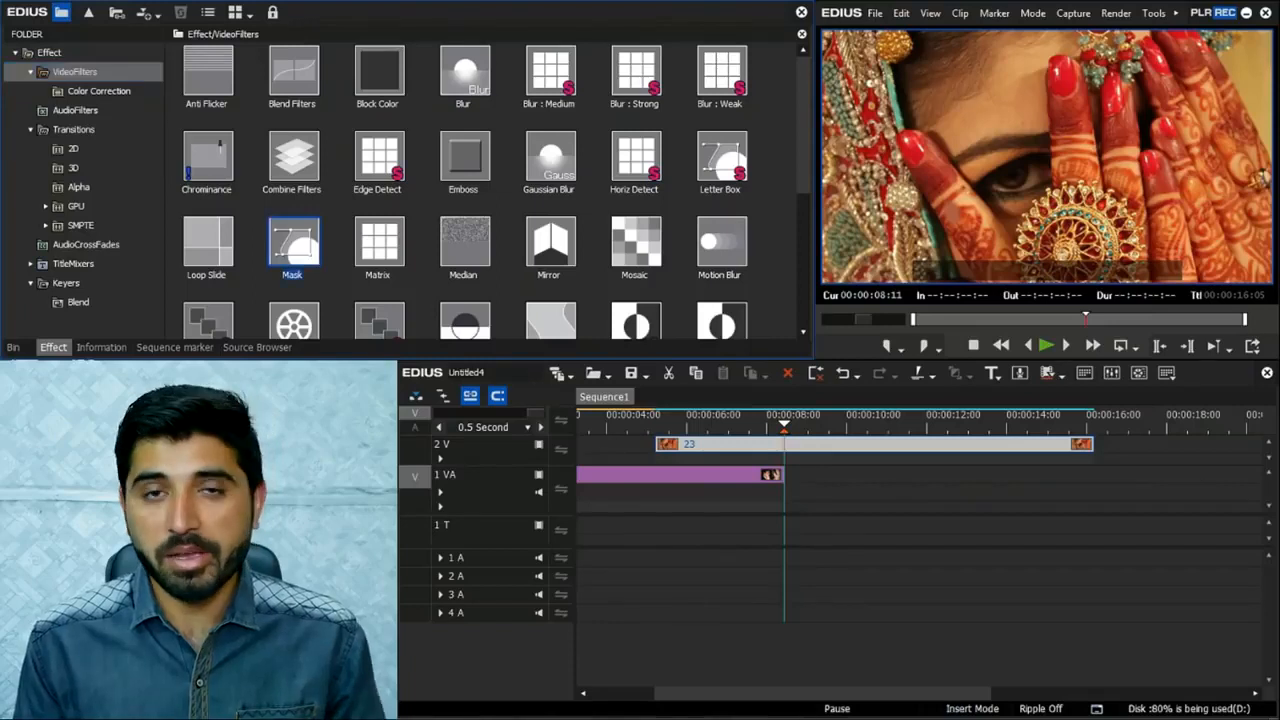
left_click_drag(292, 245, 760, 444)
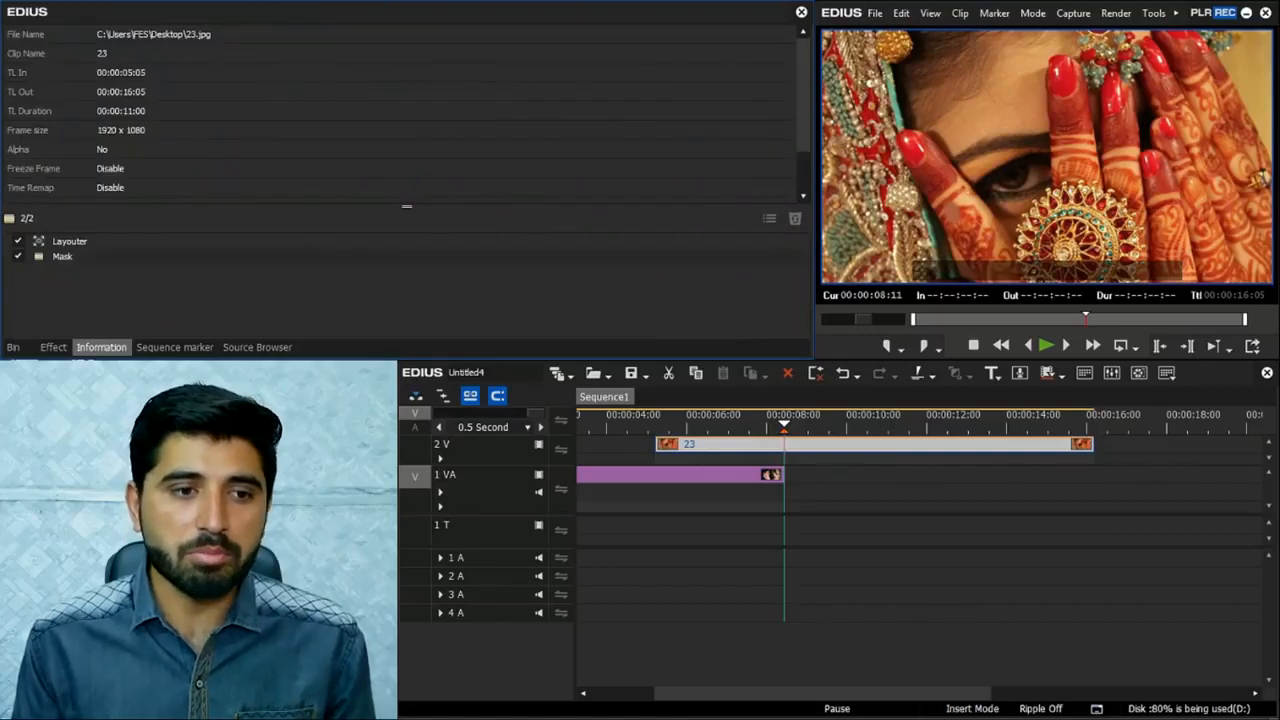
- Open the settings of clip 23's Mask filter and resize the window so the preview monitor stays uncovered
left_click(63, 257)
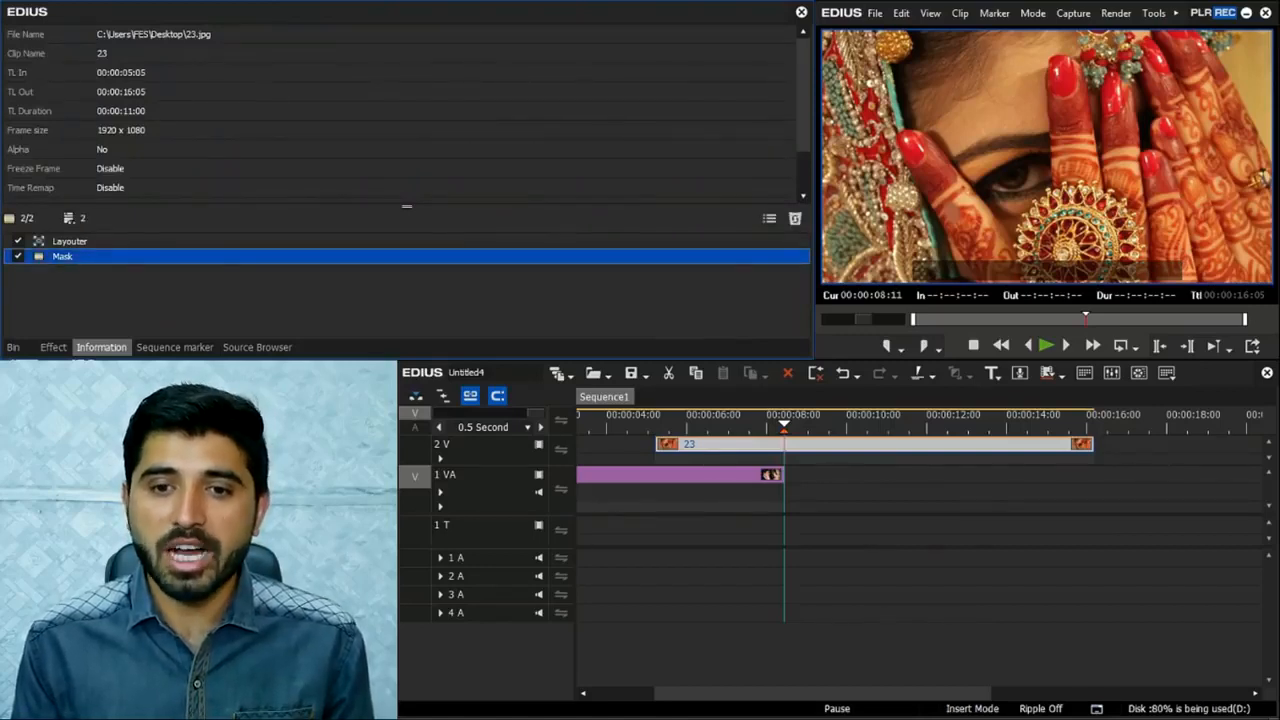
left_click(769, 218)
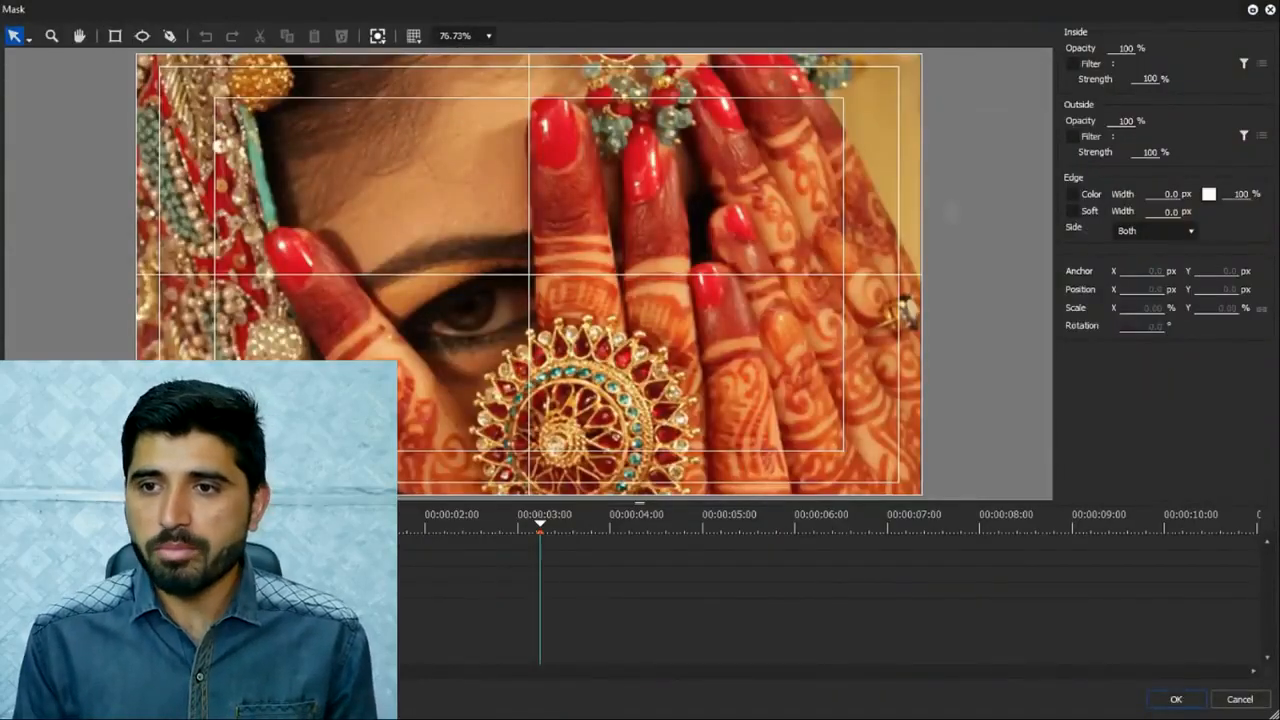
left_click(1252, 10)
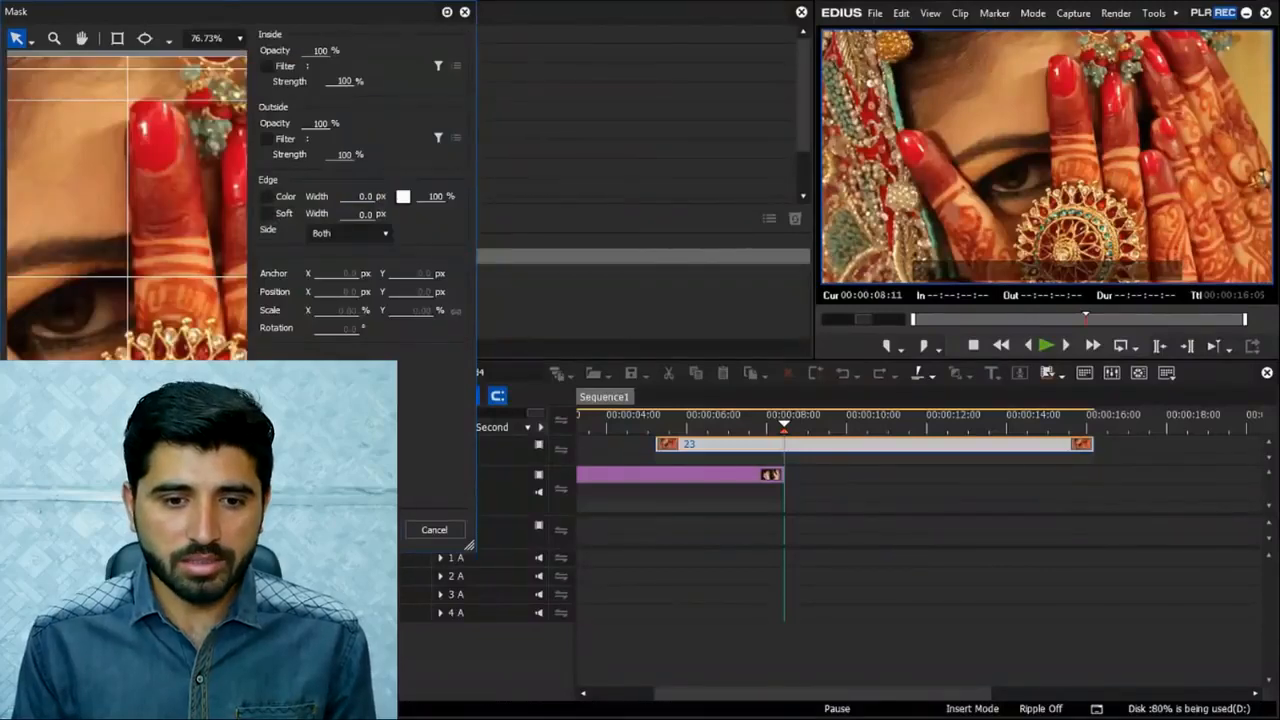
left_click_drag(469, 545, 798, 712)
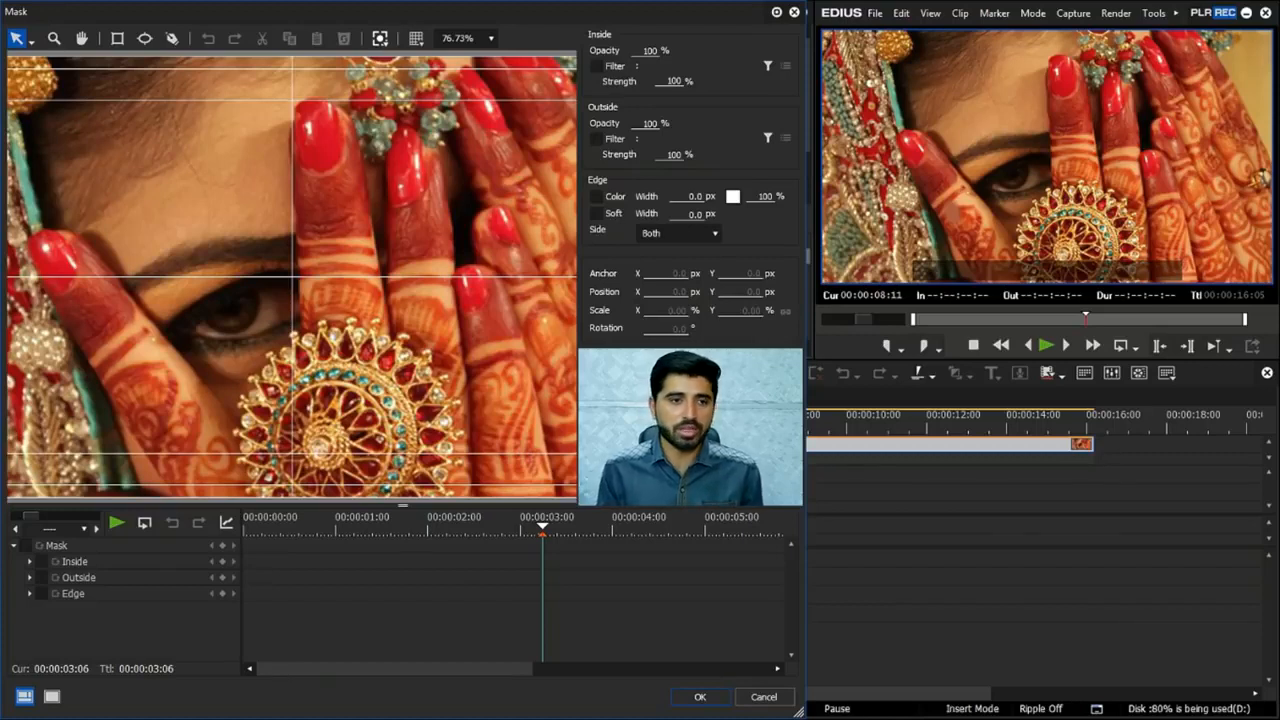
- Set the zoom of the mask editor's canvas to 40% so there is free space around the whole image
left_click(490, 38)
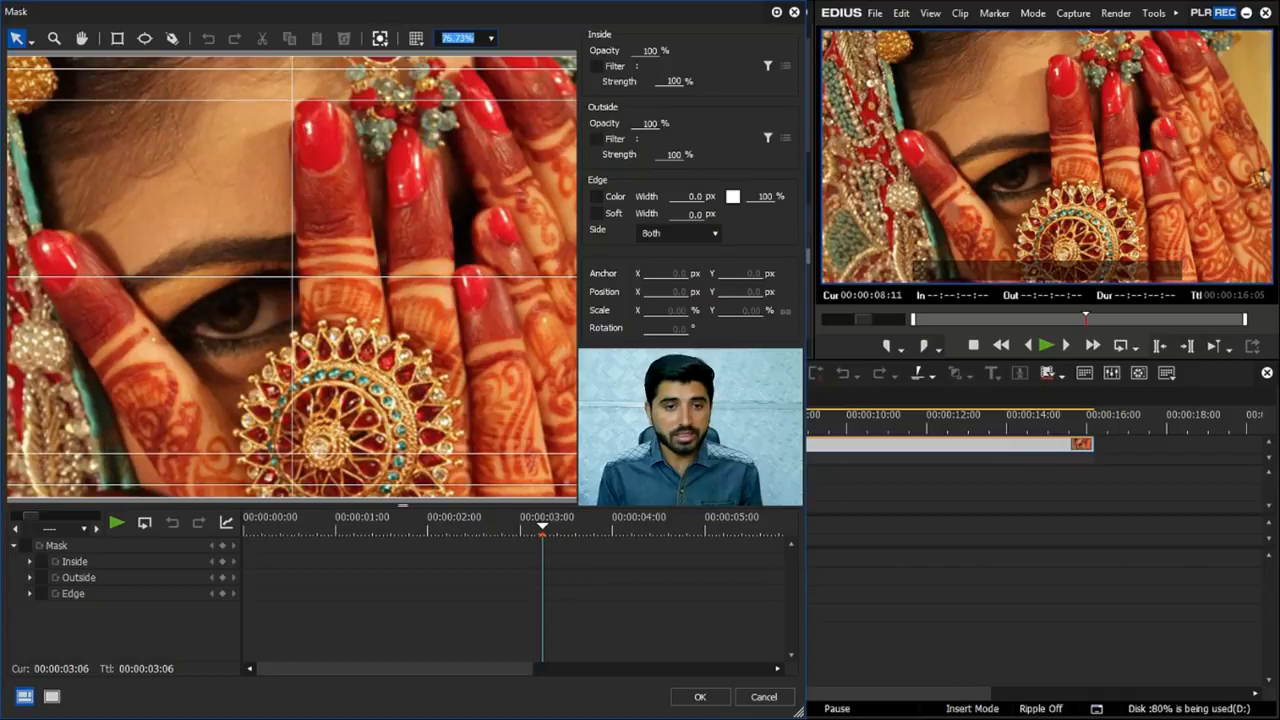
type("50")
key("Tab")
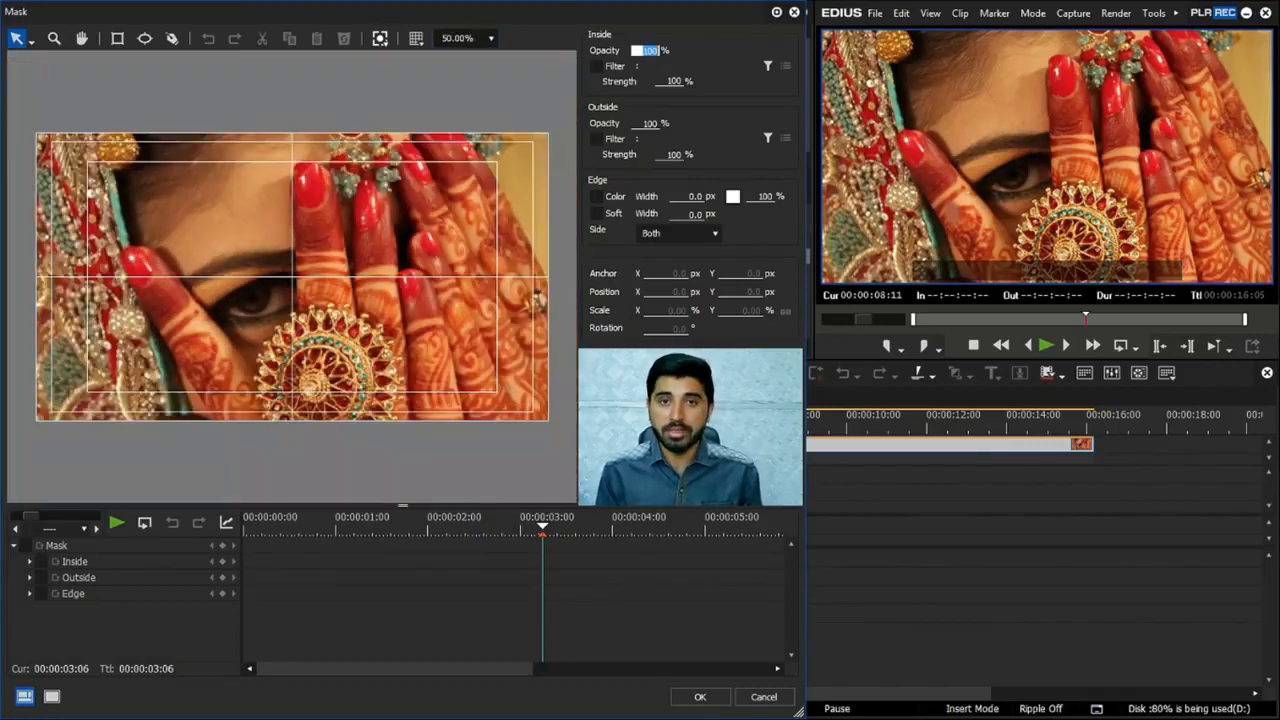
left_click(460, 38)
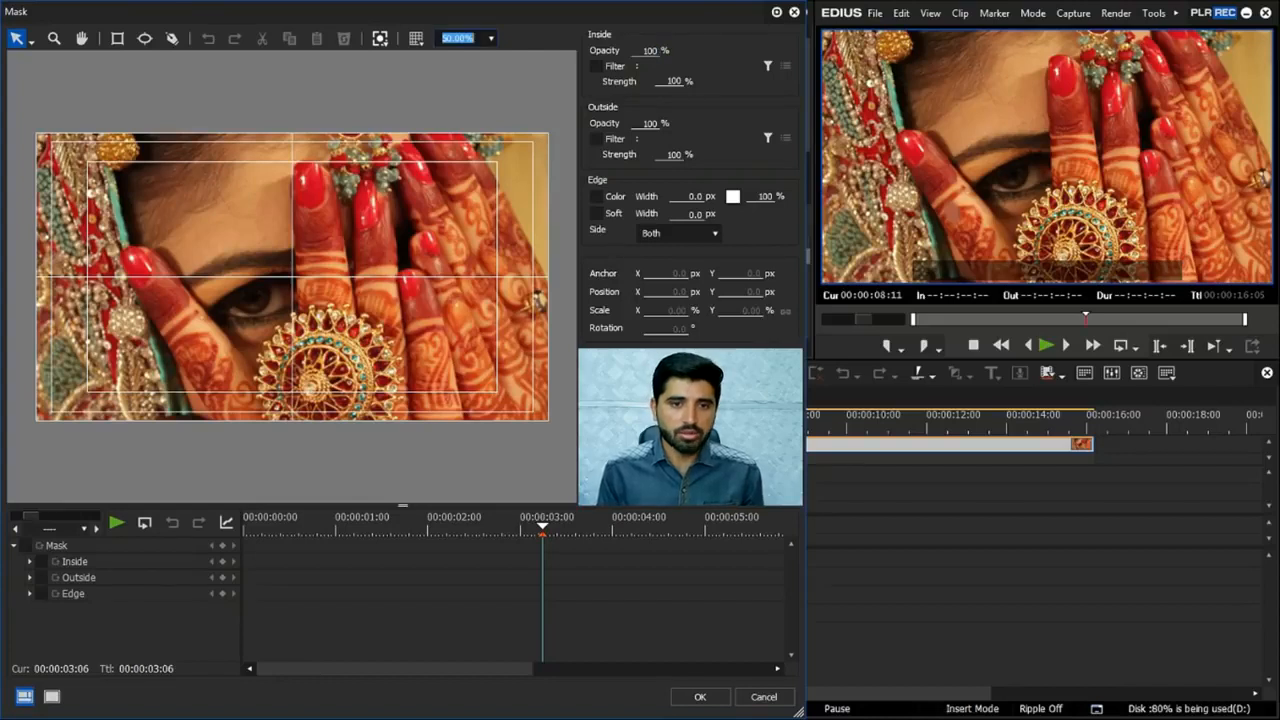
type("40")
key("Tab")
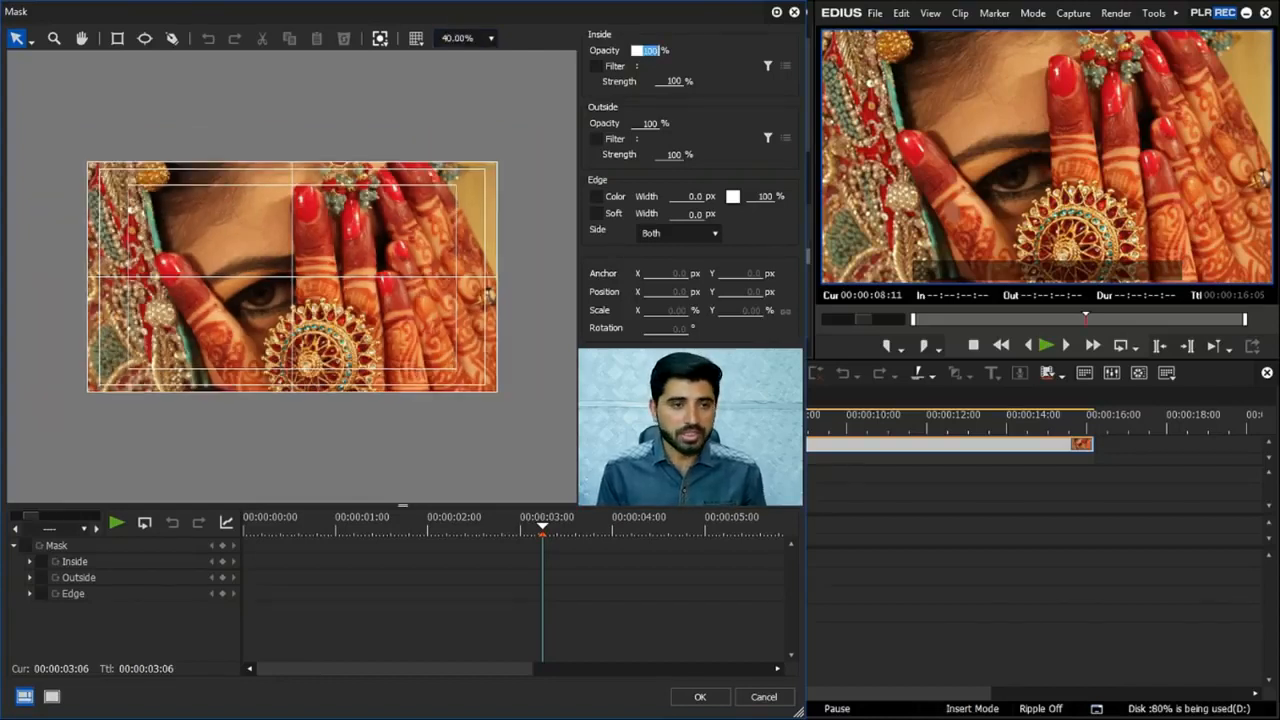
key("Return")
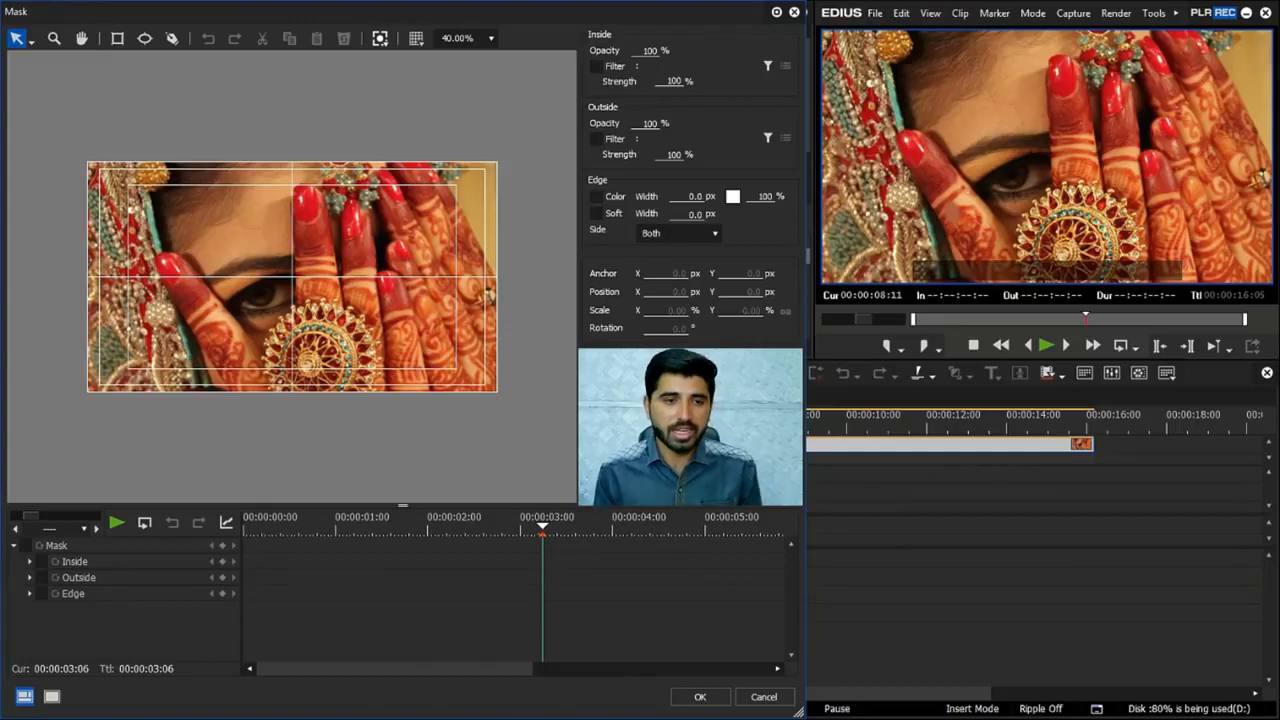
- Draw an elliptical mask wider than the image over its upper half, centred at about X -5 px, Y -215 px
left_click(145, 38)
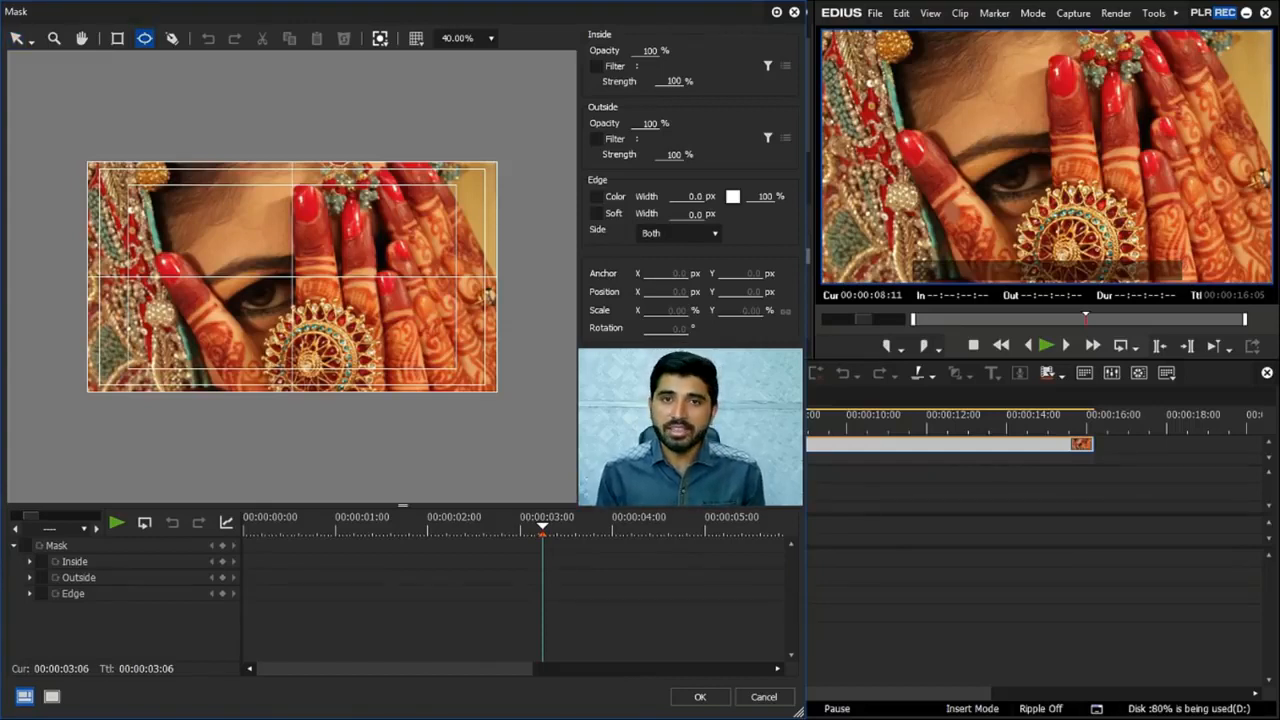
left_click_drag(38, 90, 552, 320)
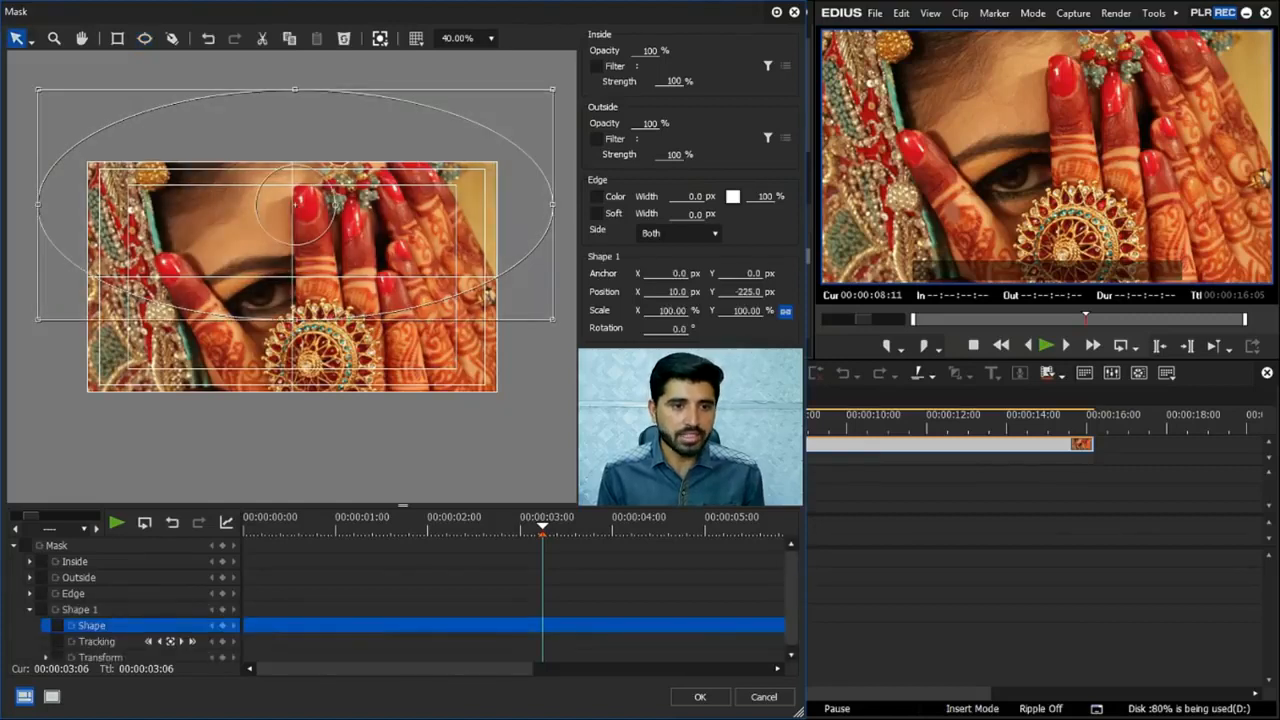
left_click_drag(295, 205, 290, 208)
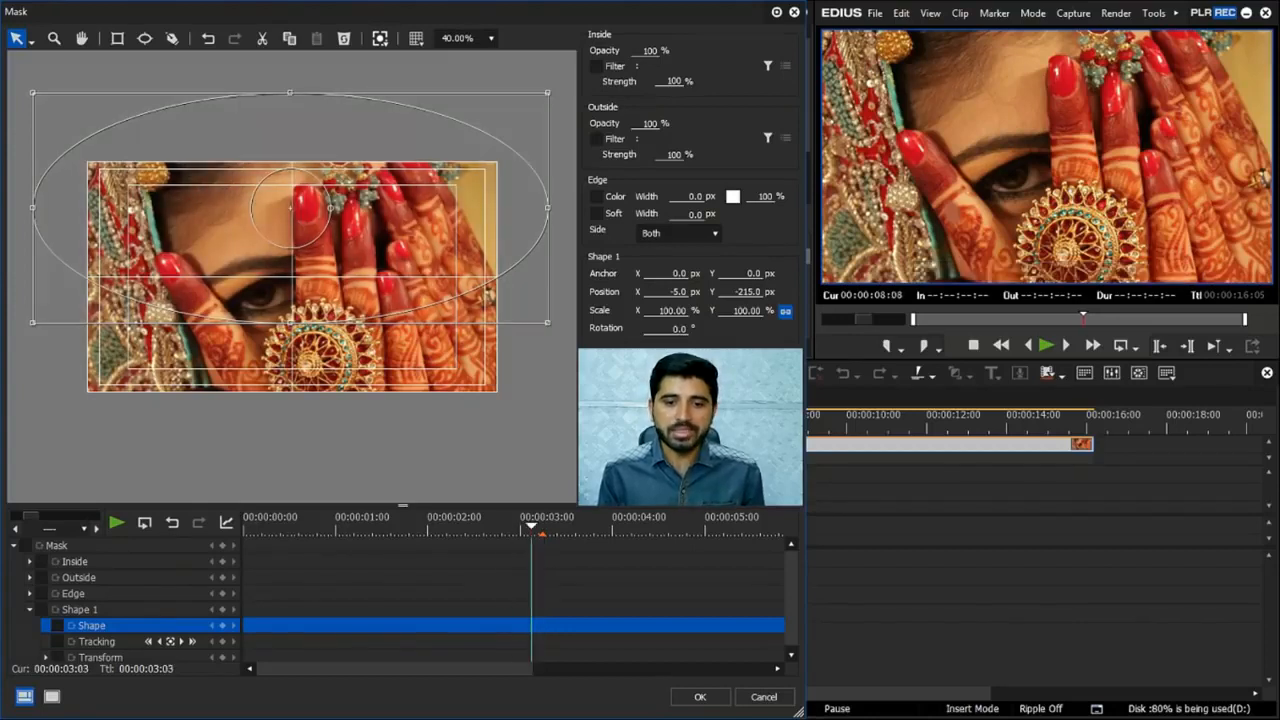
- Enable keyframing for the entire Mask group at the start of the clip, 00:00:00:00
left_click_drag(543, 526, 244, 526)
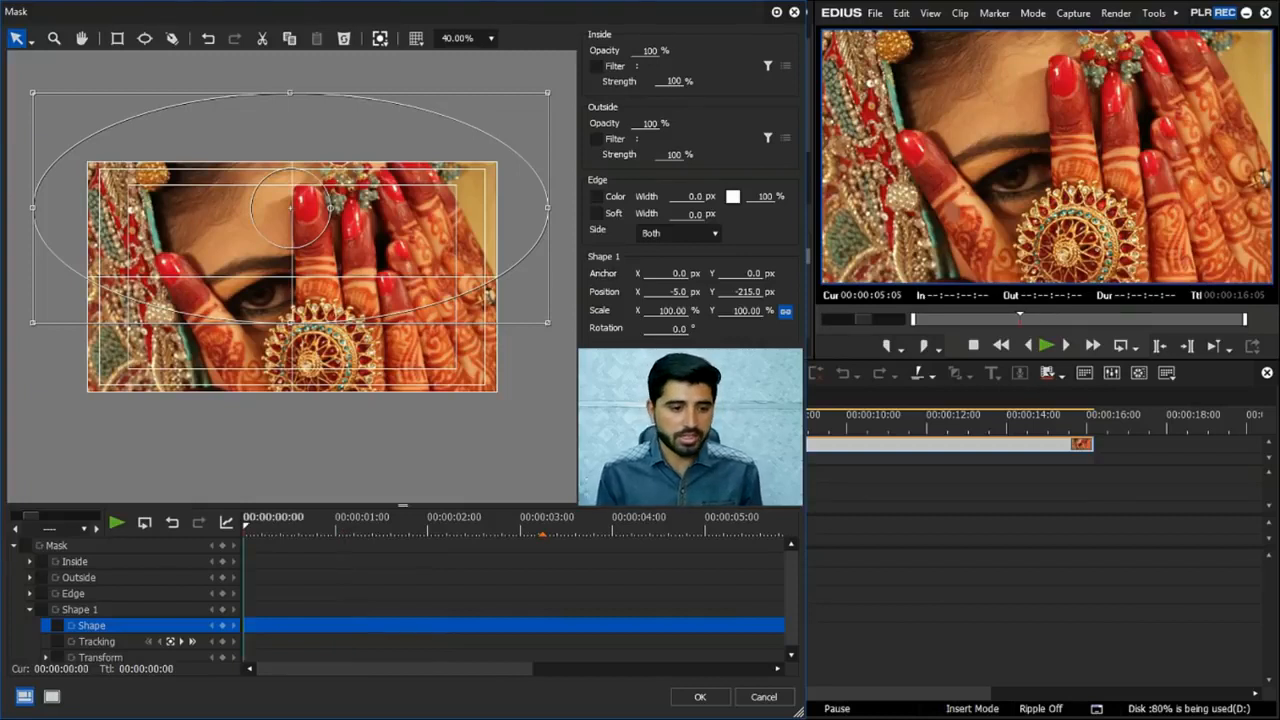
left_click(14, 546)
left_click(25, 546)
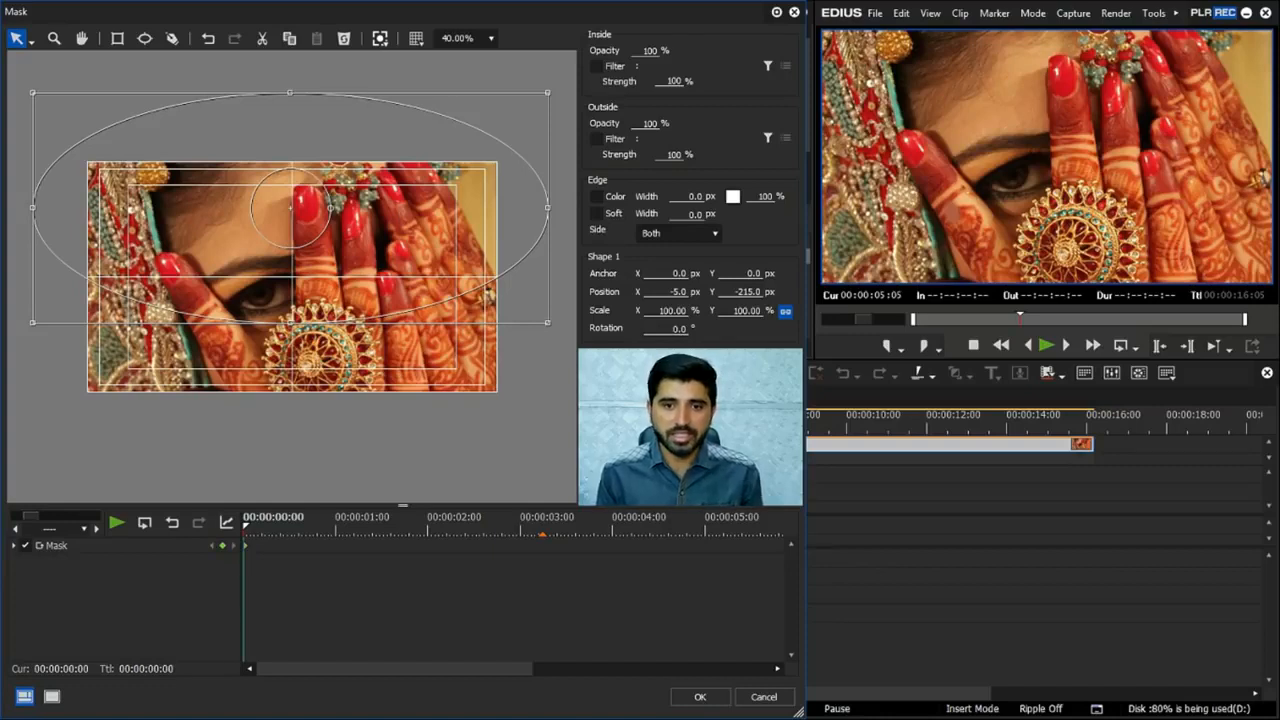
- Set the mask's Outside opacity to 0% and the ellipse's X position to 0 px
left_click(650, 124)
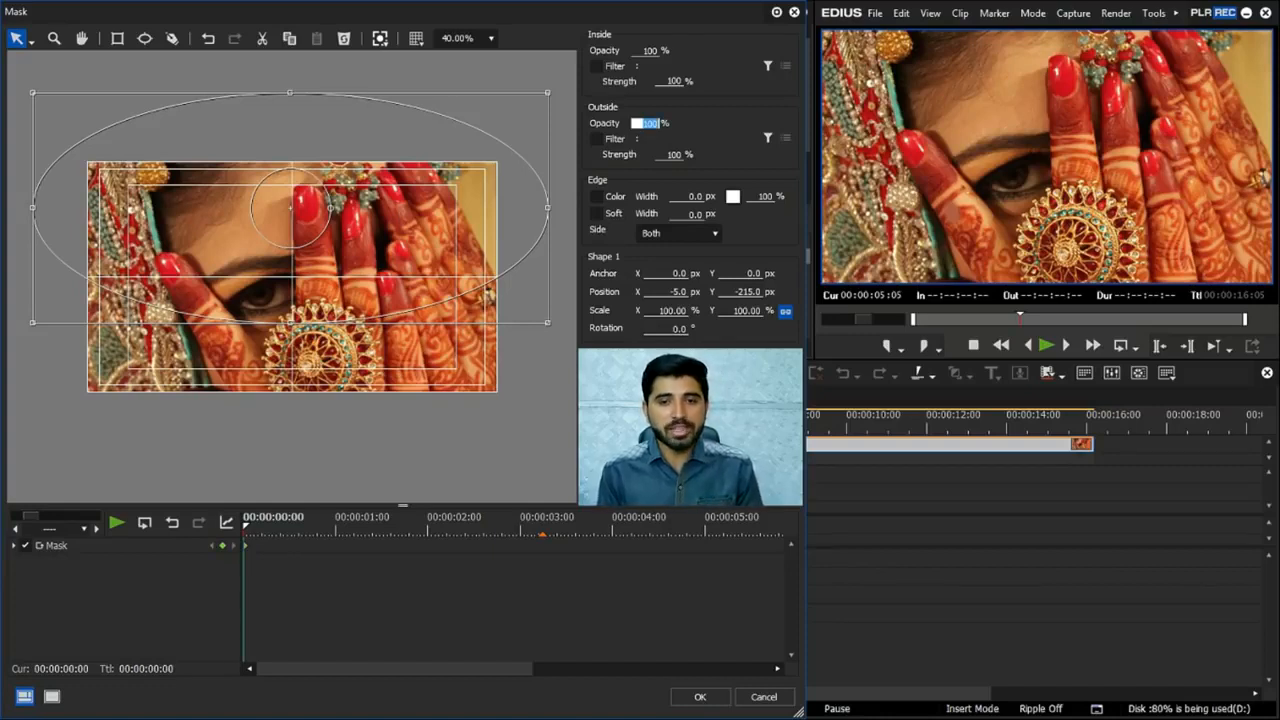
key("BackSpace")
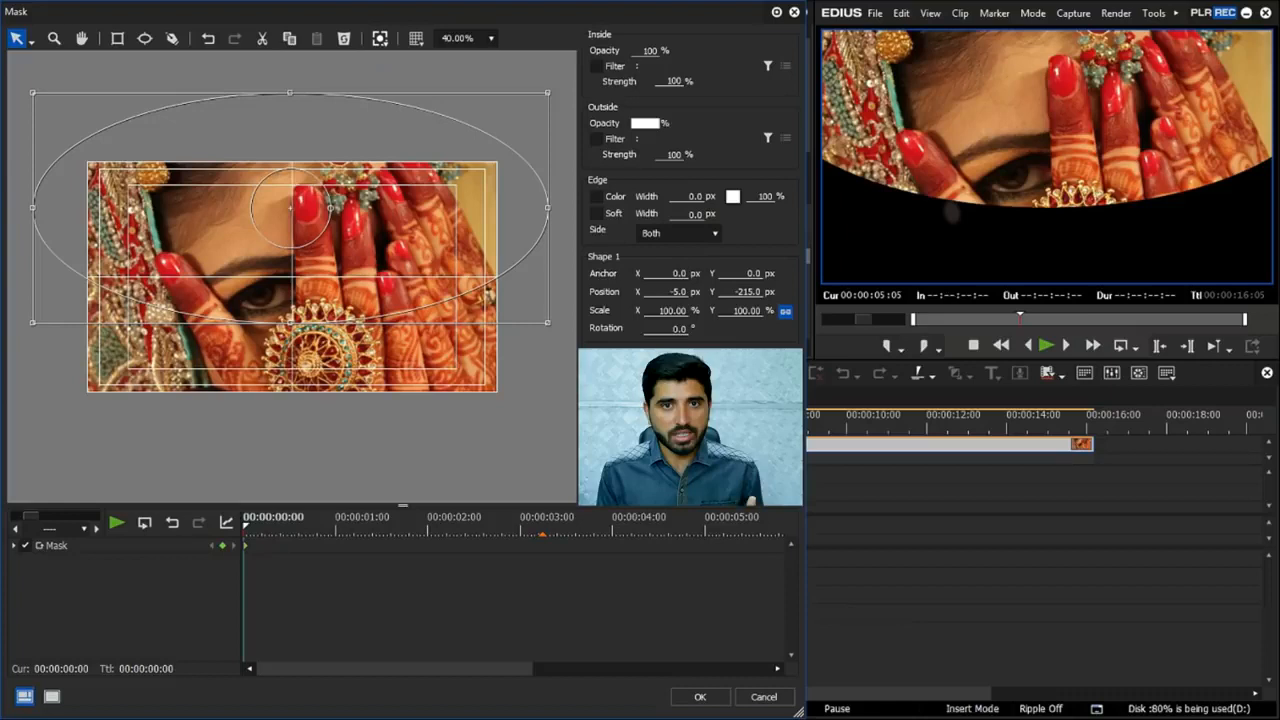
left_click(677, 292)
key("BackSpace")
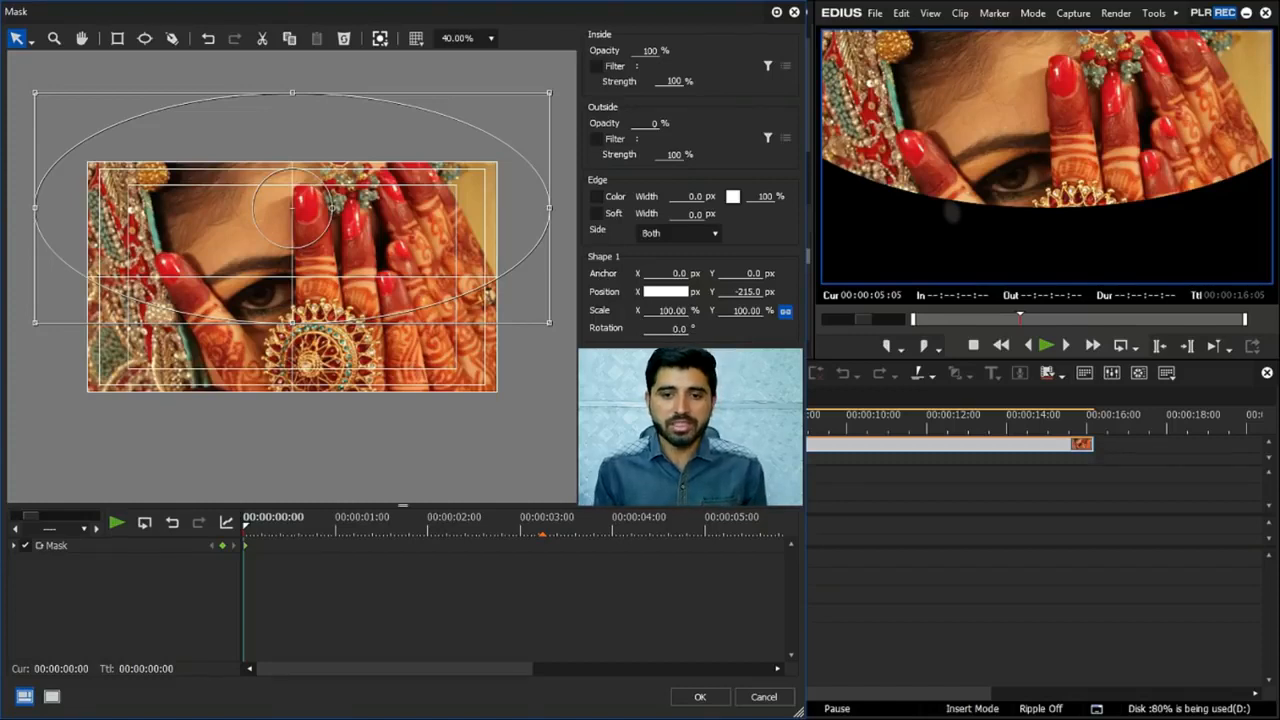
key("Tab")
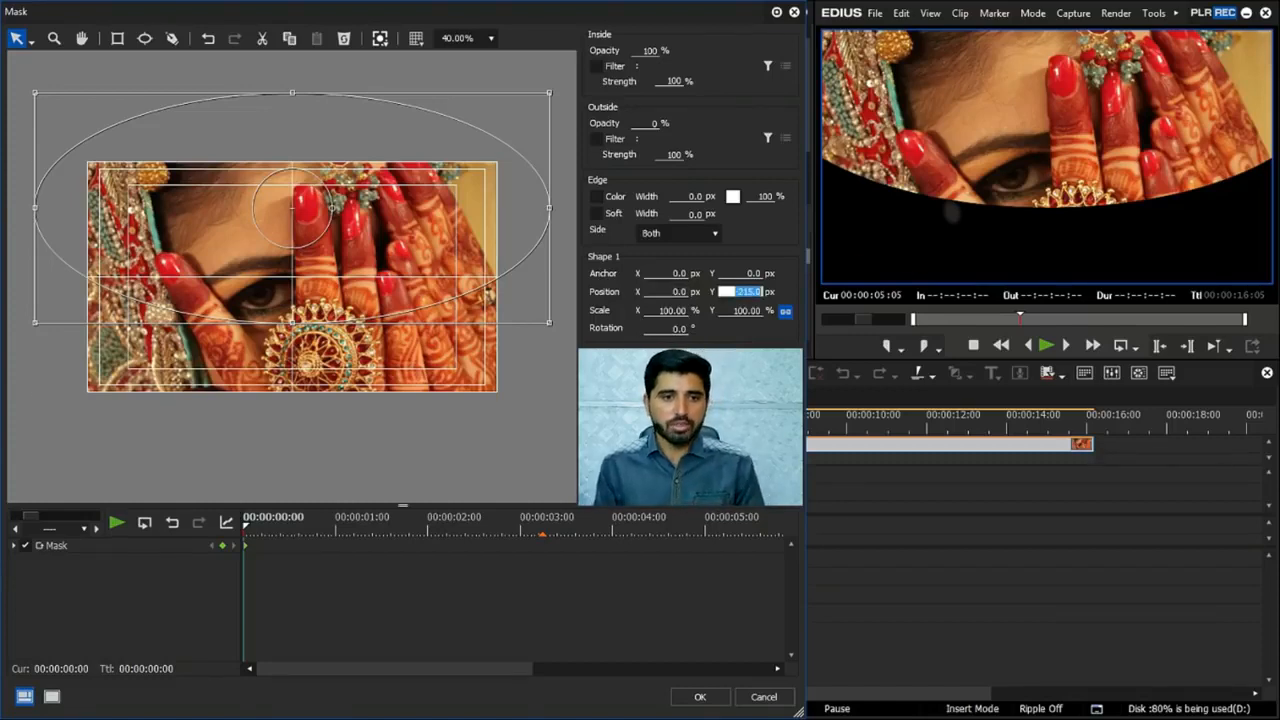
- Try a Y position of -500 px for the ellipse to move it up out of the image
key("BackSpace")
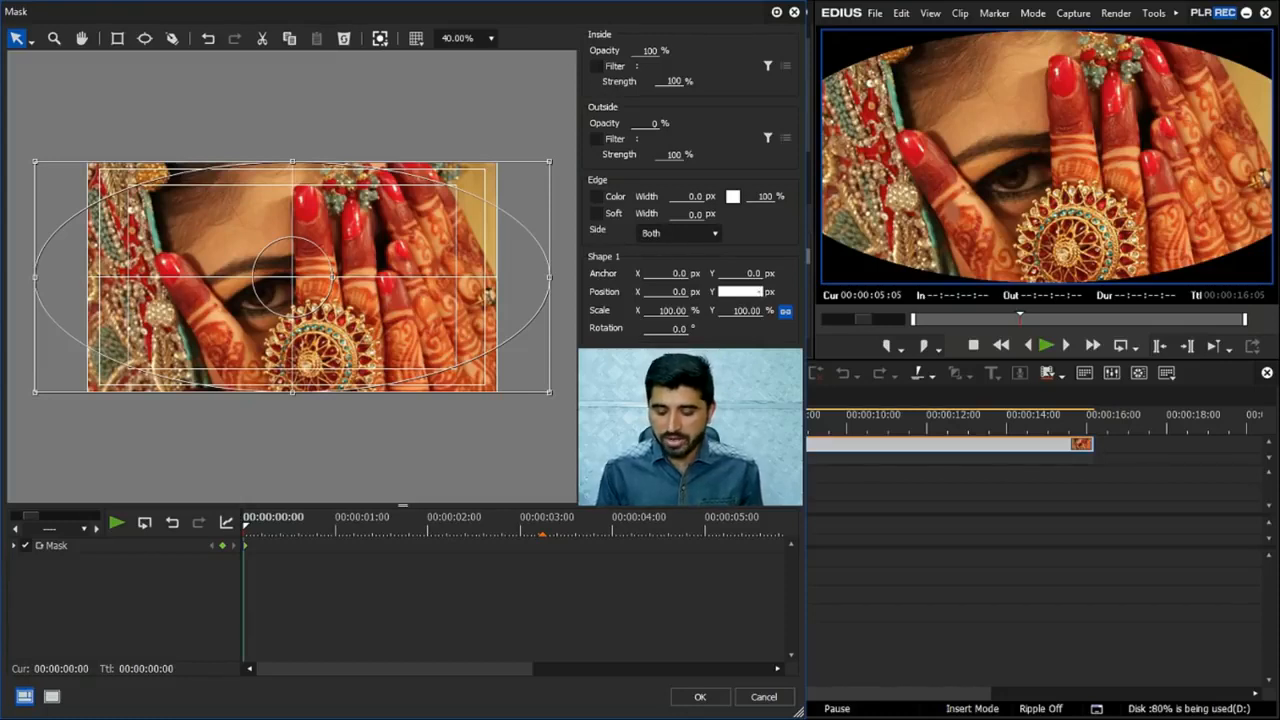
type("-500")
key("Return")
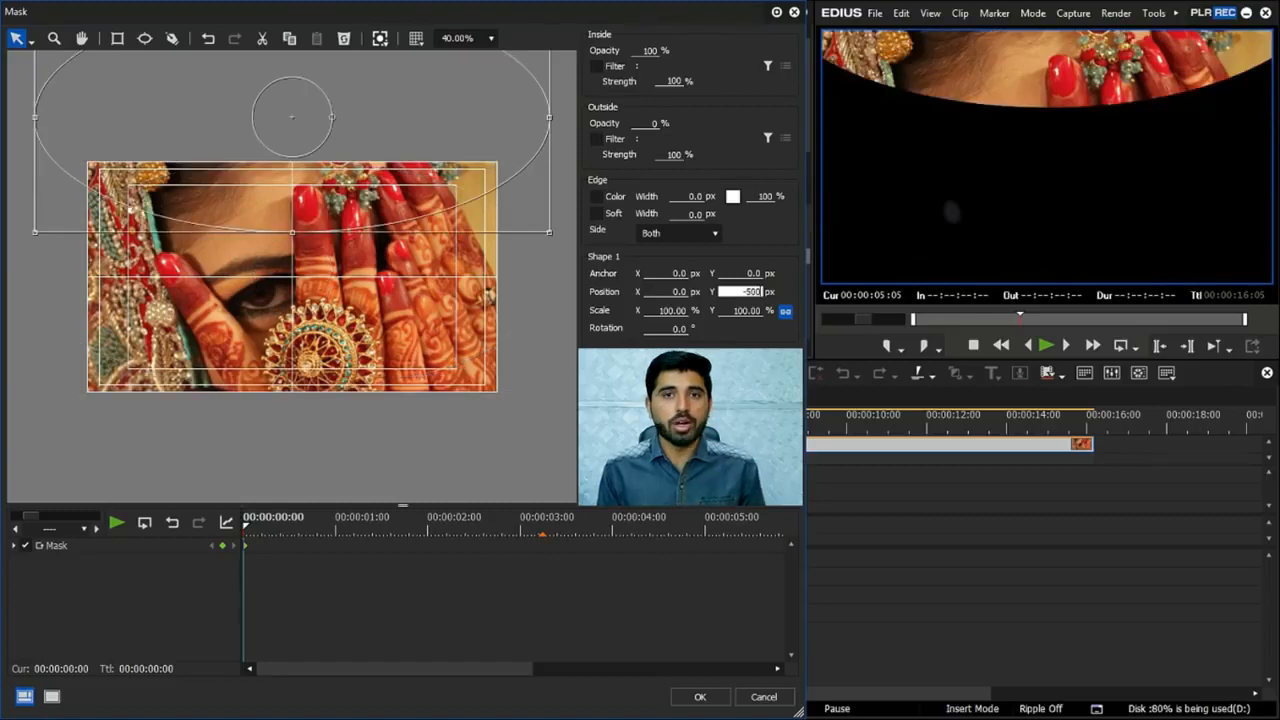
type("0")
key("Return")
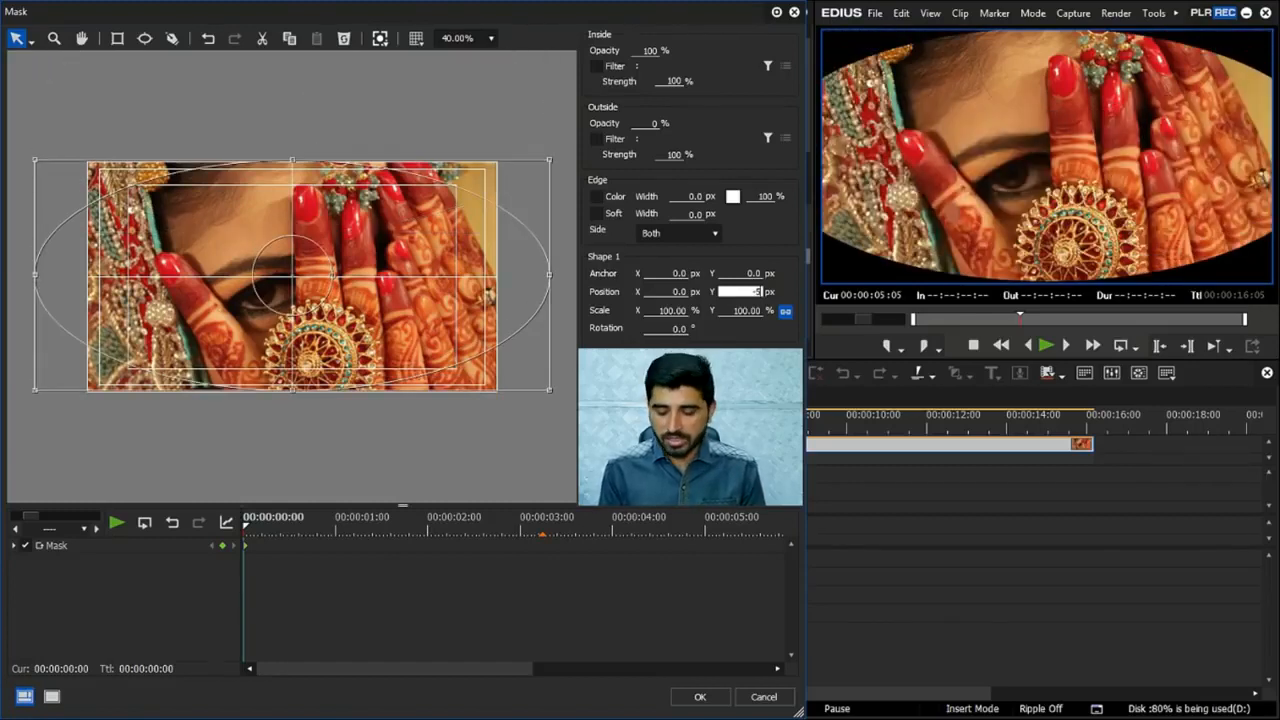
type("-500")
key("Return")
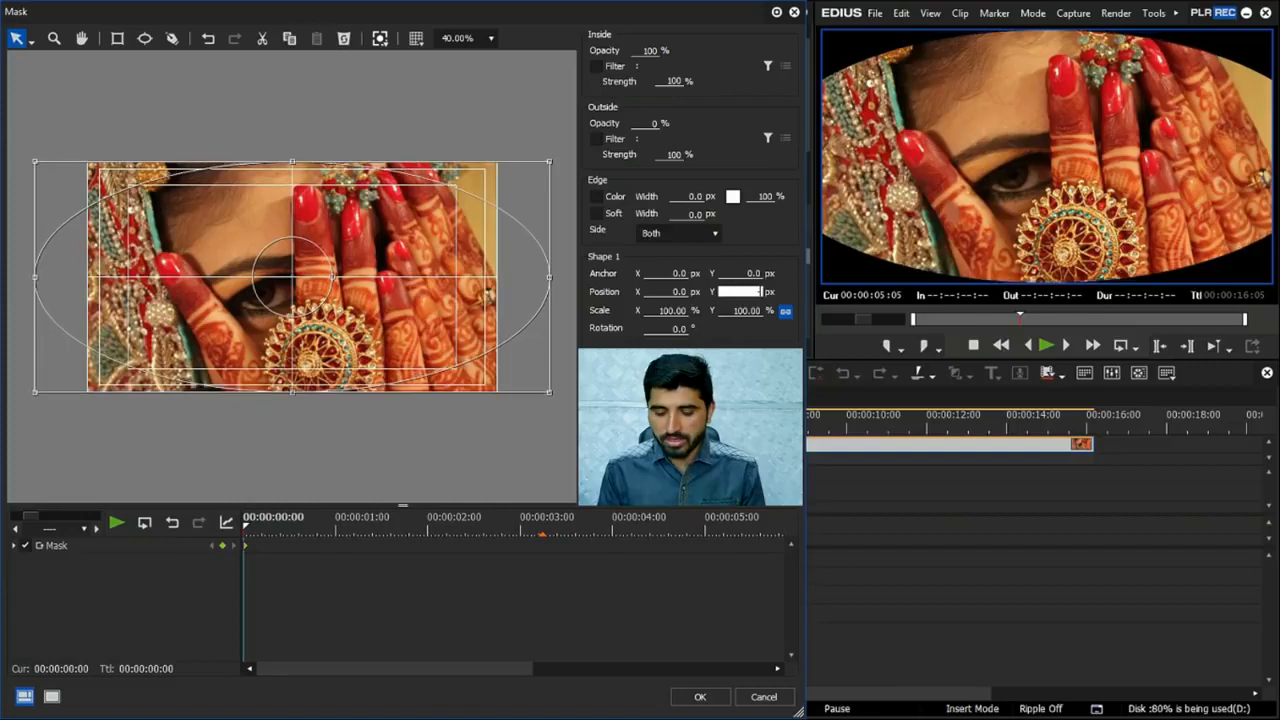
type("00")
key("Return")
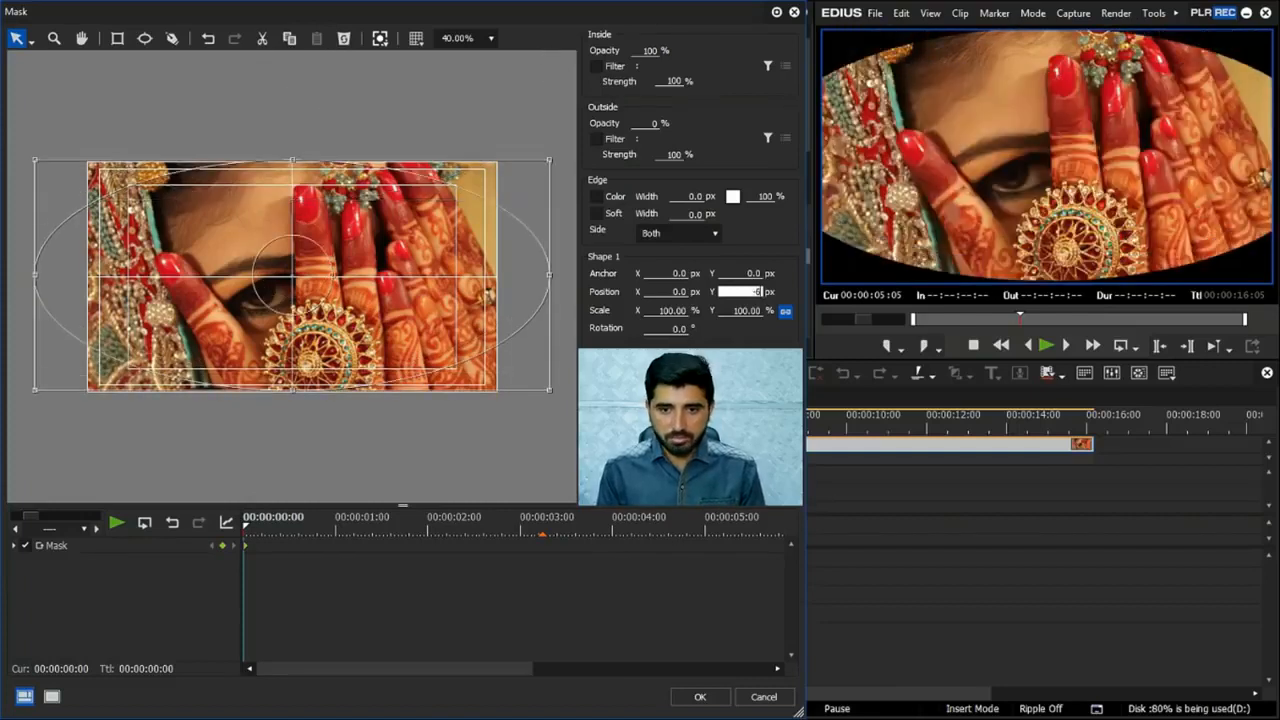
- Set the ellipse's Y position to -700 px at the first keyframe
type("-6")
key("BackSpace")
type("700")
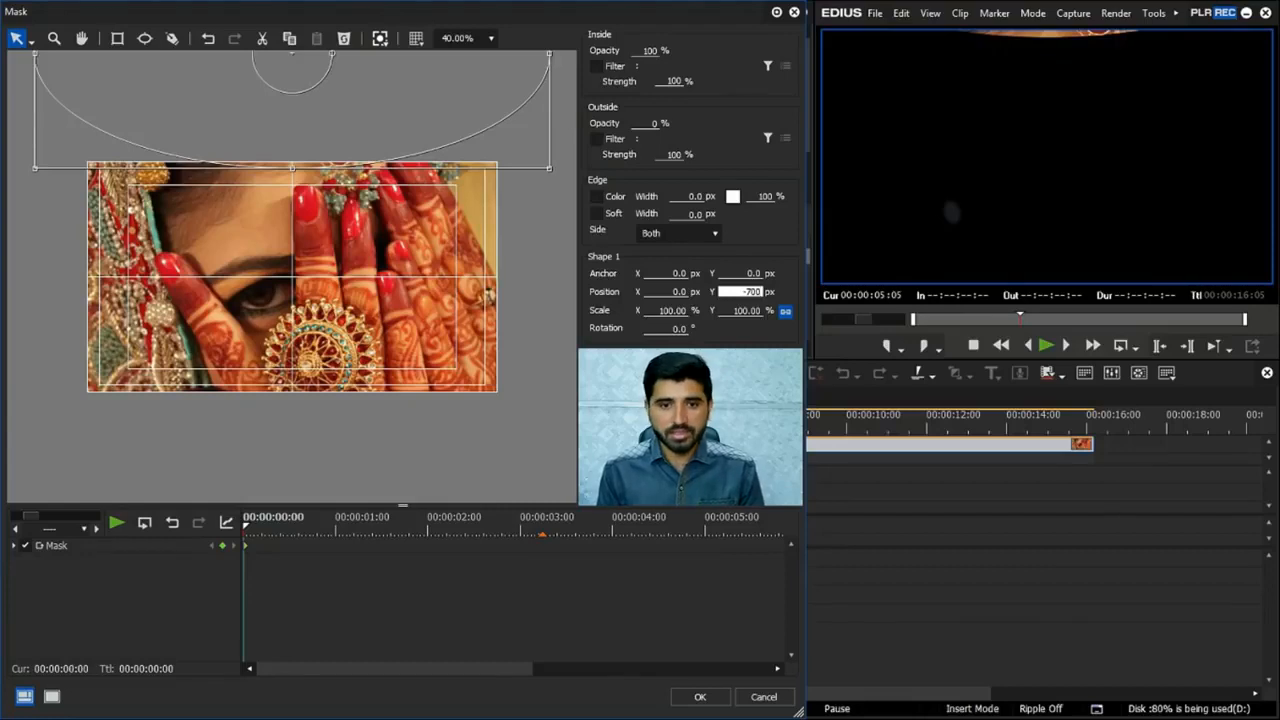
- Try a Y position of -750 px for the ellipse at the first keyframe
key("BackSpace")
key("BackSpace")
type("50")
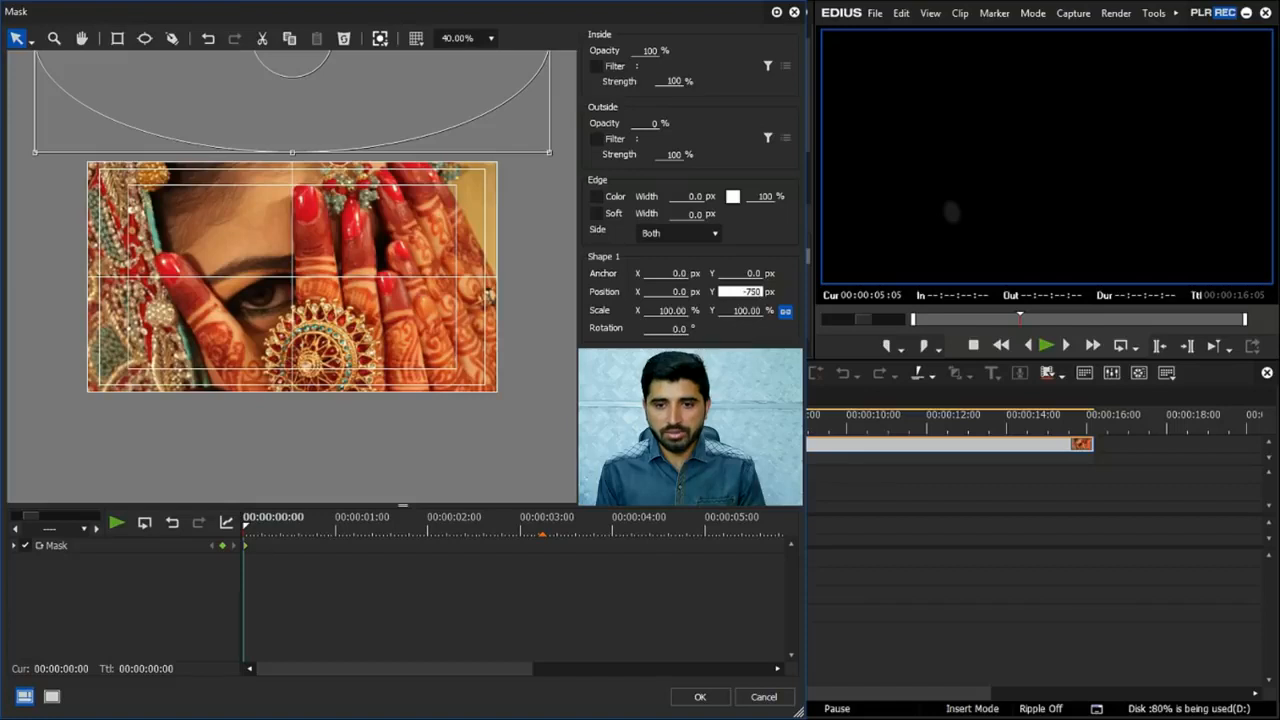
- Fine-tune the ellipse's Y position to -725 px at the first keyframe so it sits just above the image
key("BackSpace")
key("BackSpace")
key("BackSpace")
type("30")
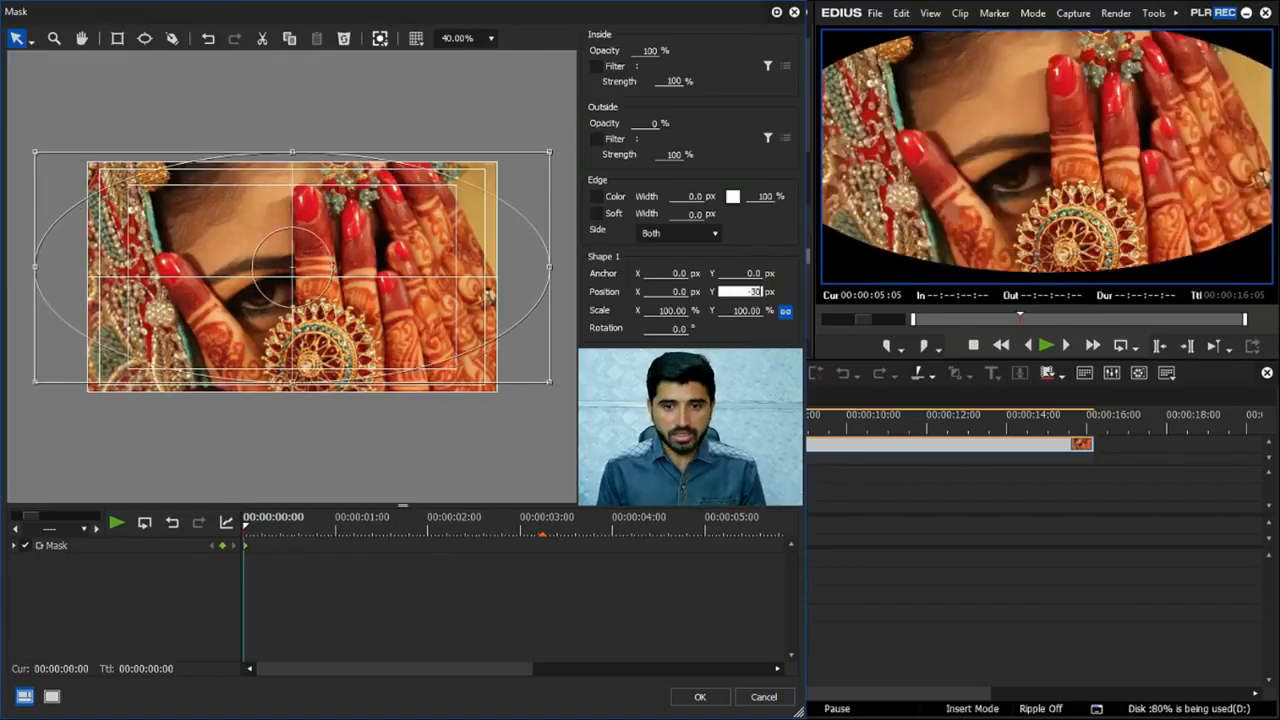
key("BackSpace")
key("BackSpace")
type("720")
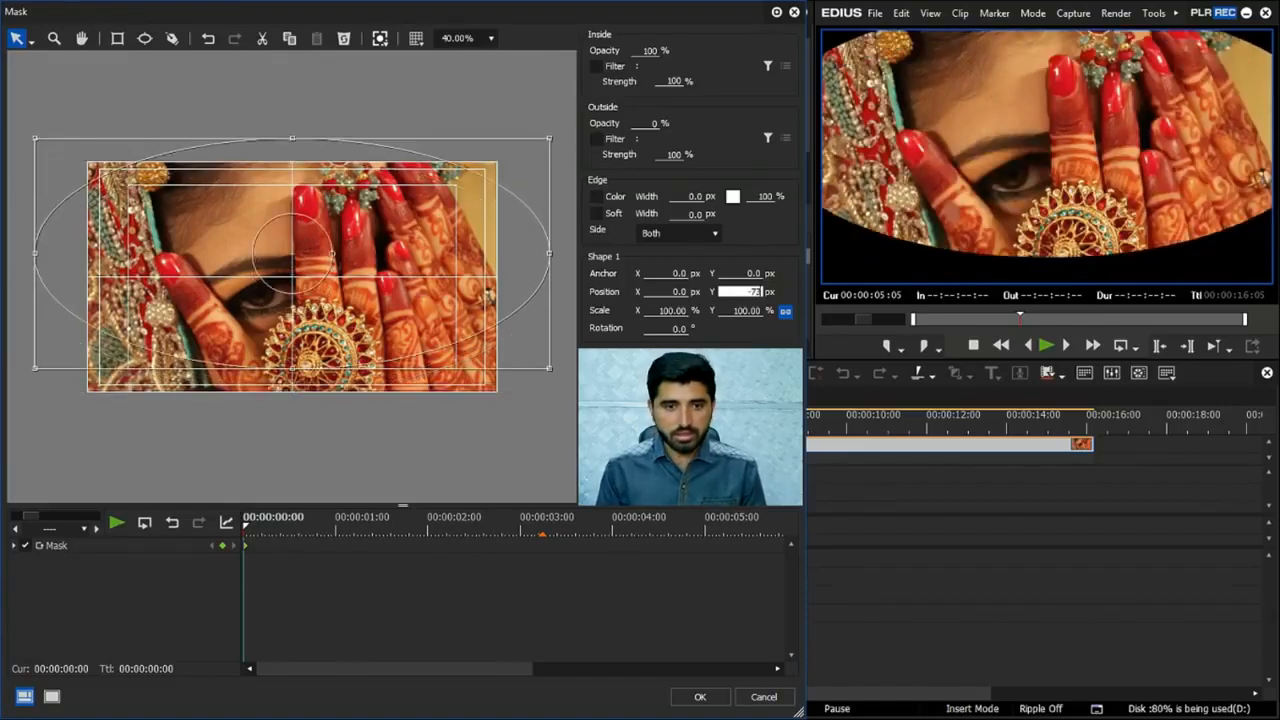
key("BackSpace")
key("BackSpace")
type("25")
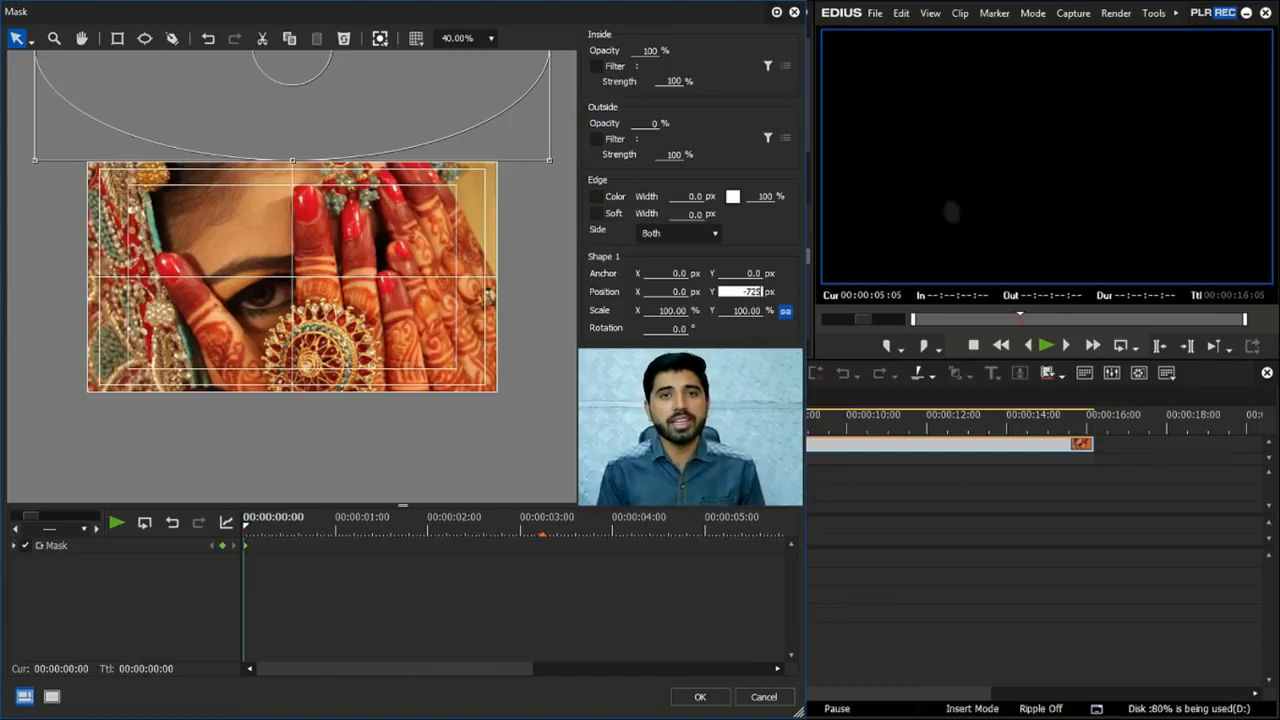
- Go to 00:00:03:06 in the mask timeline and set the ellipse's Y position to 725 px
left_click_drag(244, 517, 542, 517)
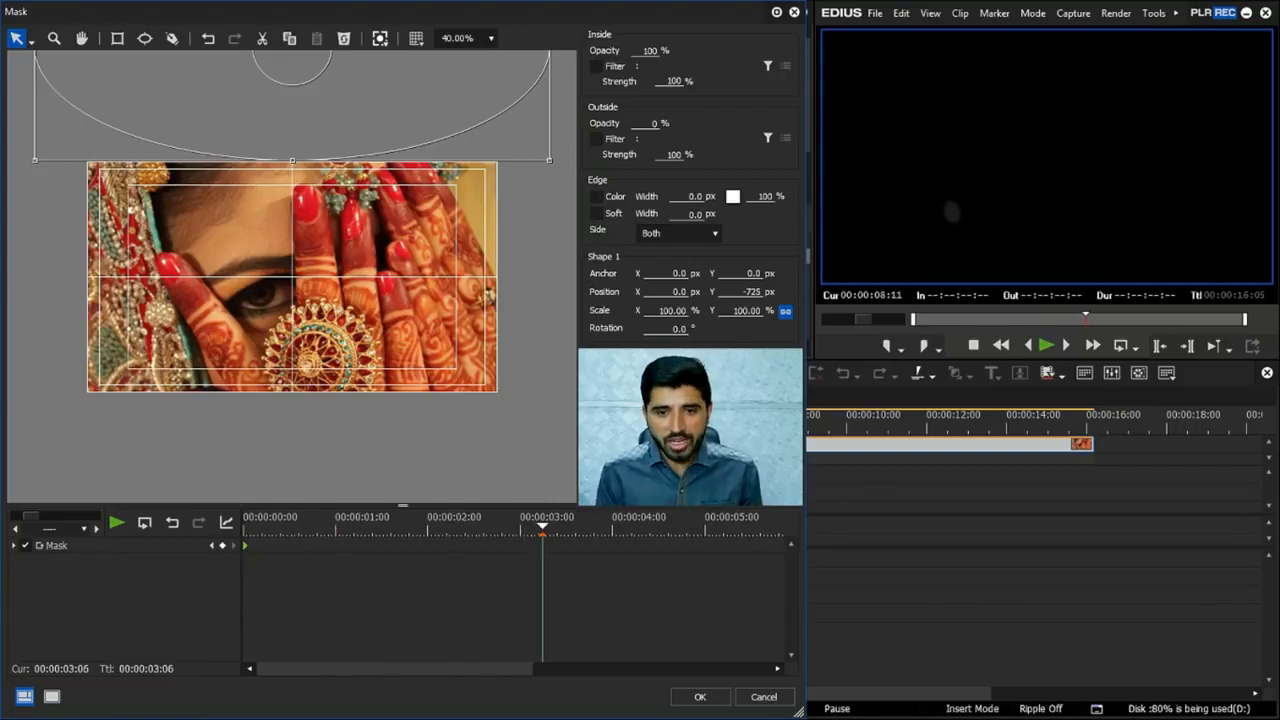
left_click(746, 291)
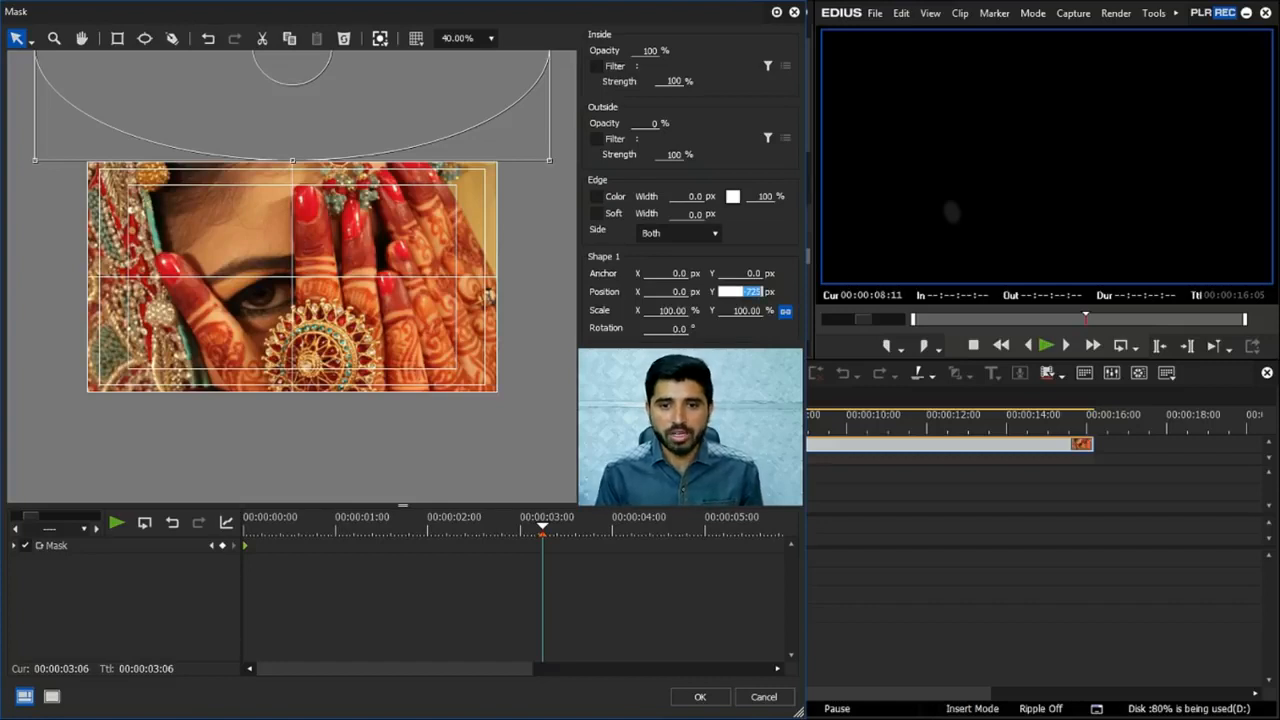
type("725")
key("Return")
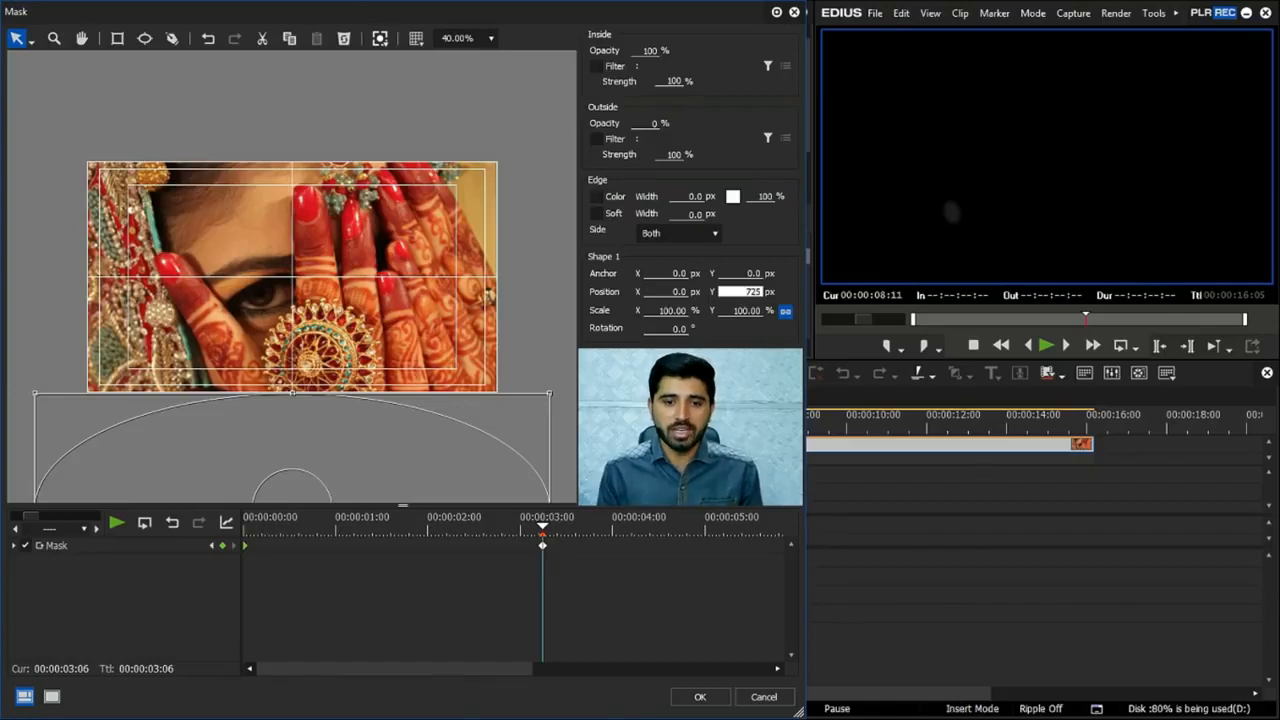
mouse_move(542, 526)
left_mouse_down()
mouse_move(245, 526)
mouse_move(560, 526)
mouse_move(390, 526)
mouse_move(542, 526)
left_mouse_up()
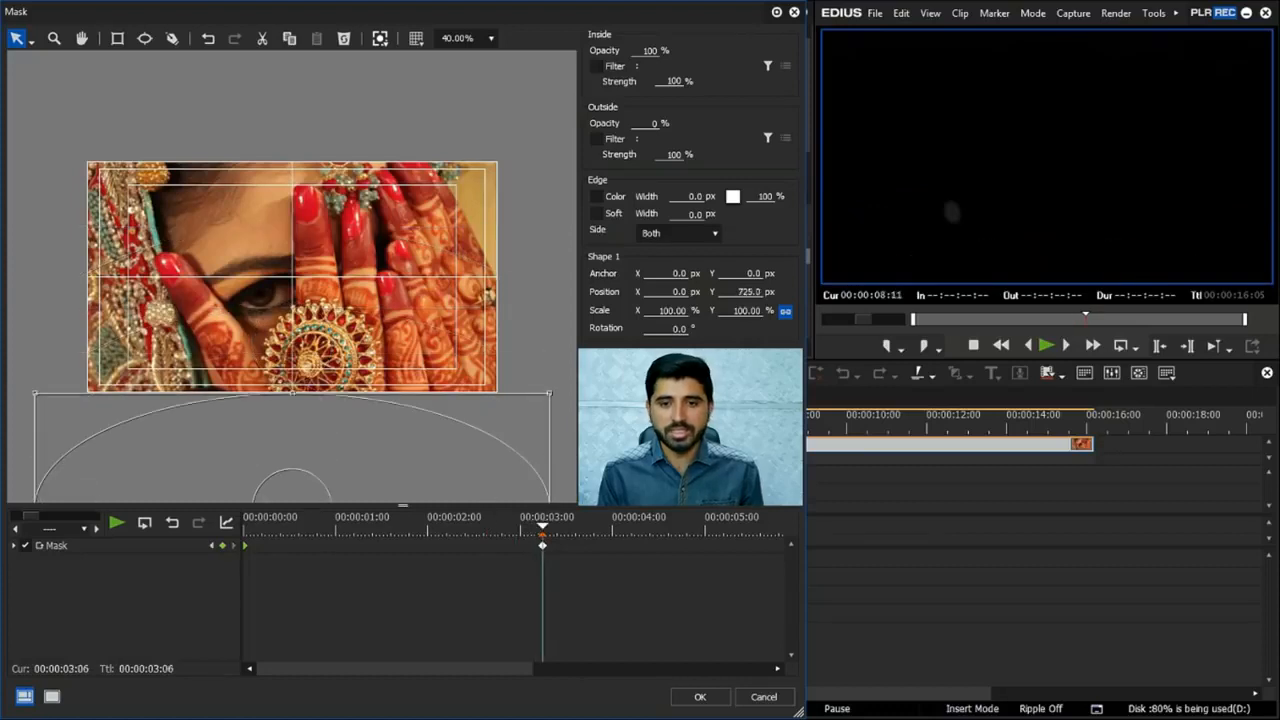
- At 00:00:03:06, reset the ellipse's Y position to 0 px and enlarge it to about 136% scale to cover the whole image
left_click(746, 292)
key("BackSpace")
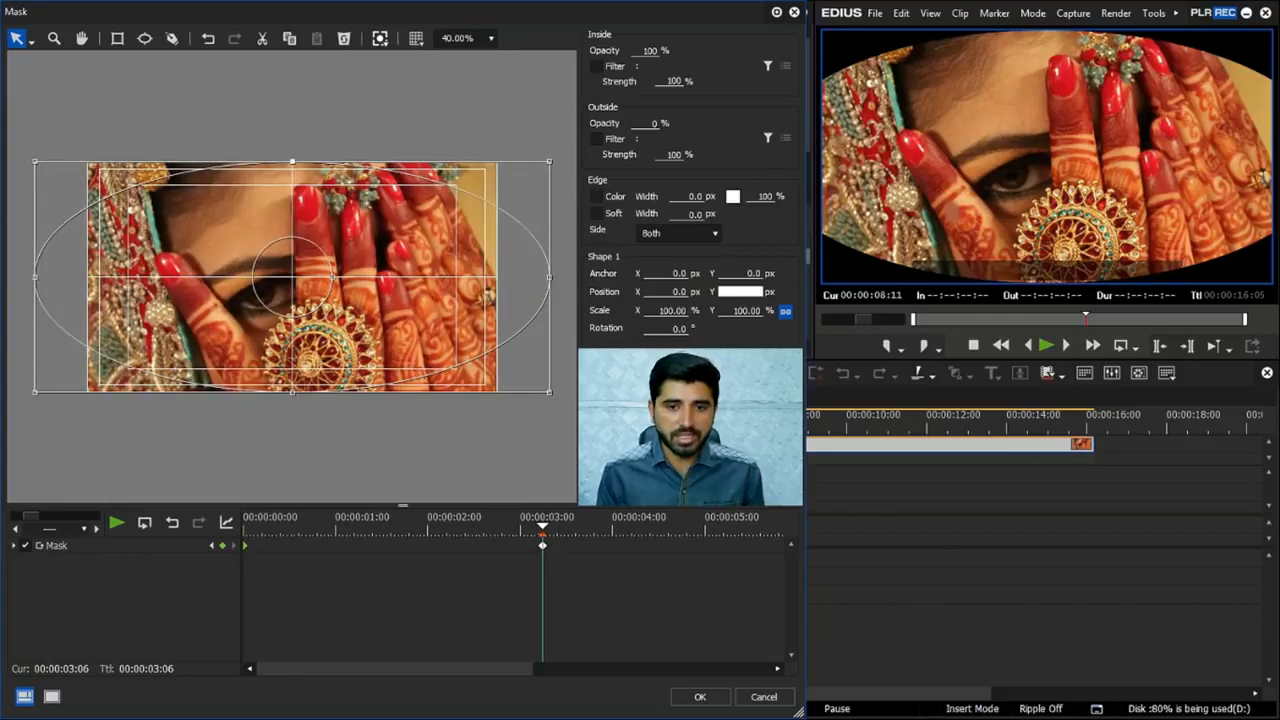
left_click_drag(549, 392, 643, 433)
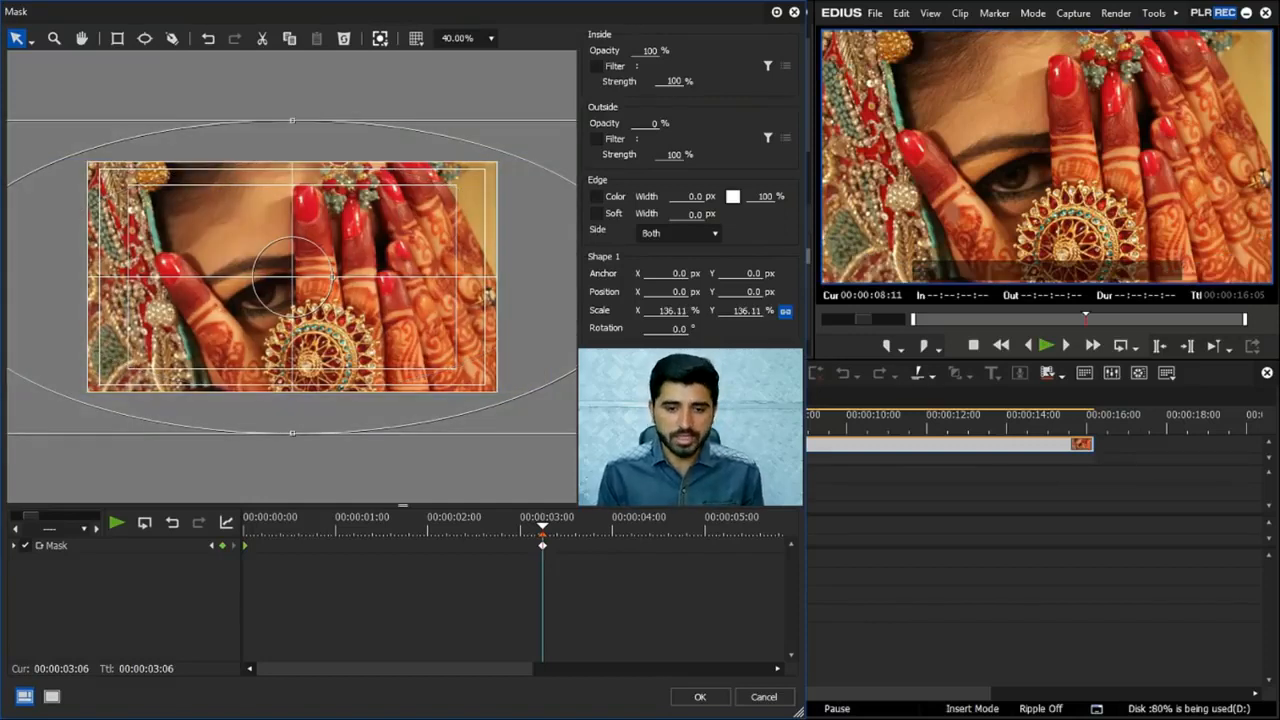
- At 00:00:00:00, shrink the ellipse to about 78% scale and scrub through the animation to check it
left_click_drag(543, 527, 244, 527)
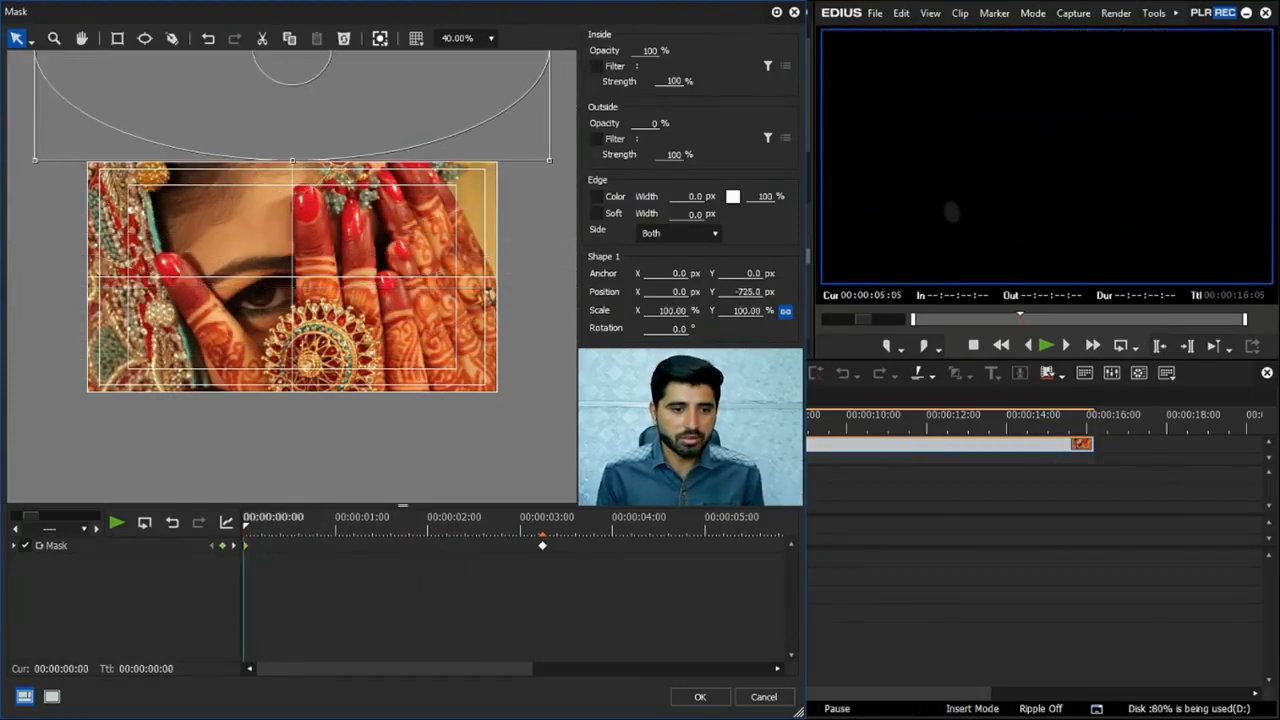
left_click_drag(292, 160, 292, 147)
mouse_move(244, 527)
left_mouse_down()
mouse_move(542, 527)
mouse_move(244, 527)
left_mouse_up()
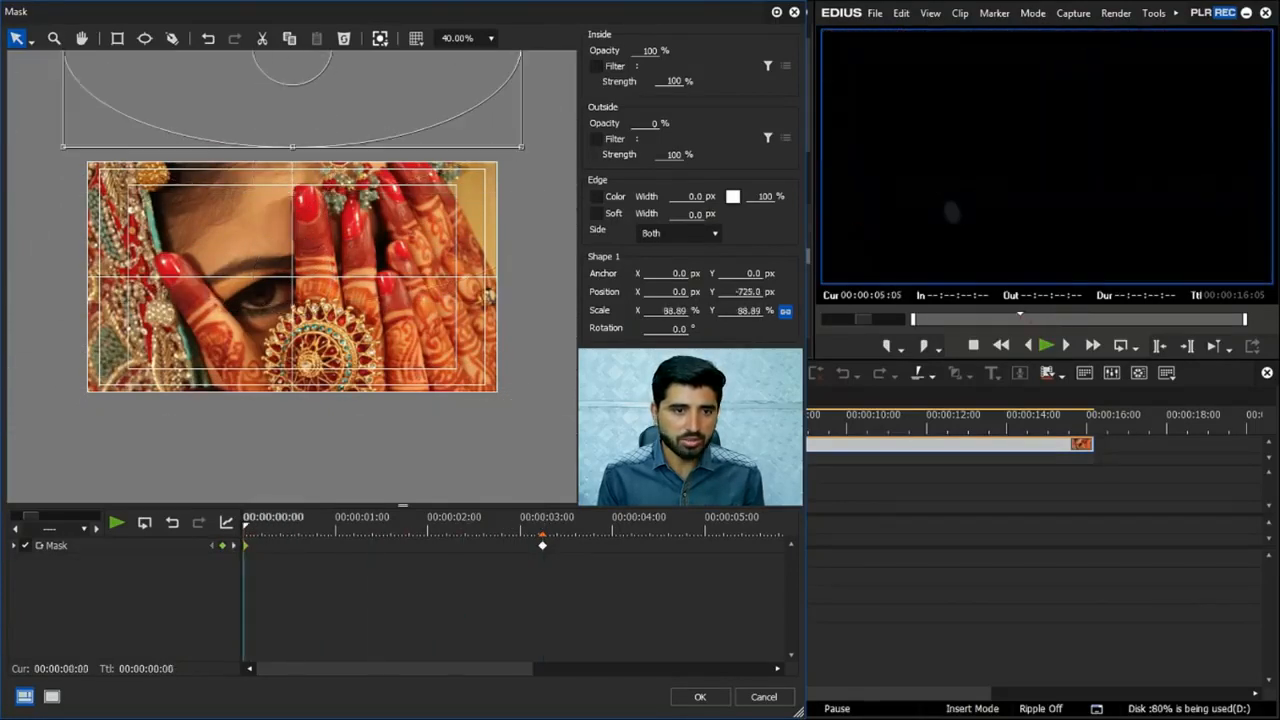
left_click_drag(292, 147, 292, 134)
left_click_drag(245, 527, 564, 527)
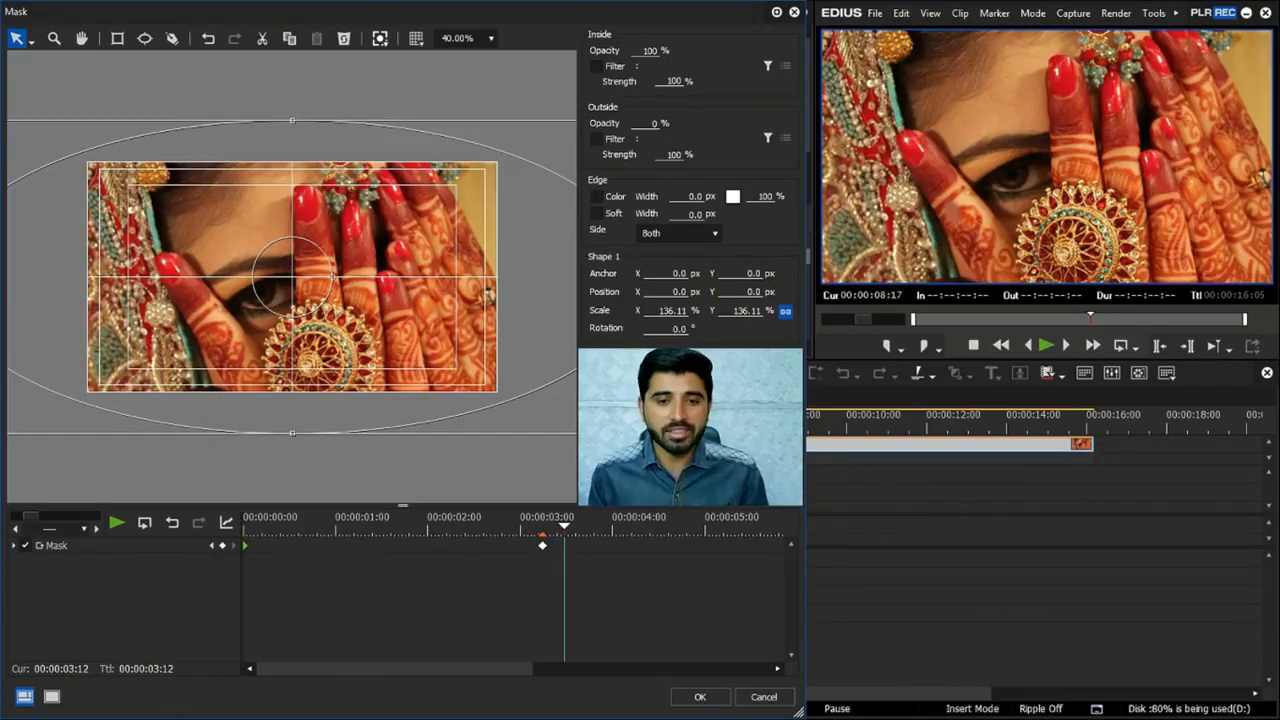
- Enable the mask's edge color at 00:00:00:00 with a width of 10 px and scrub to preview the border
left_click_drag(564, 527, 245, 527)
left_click(597, 197)
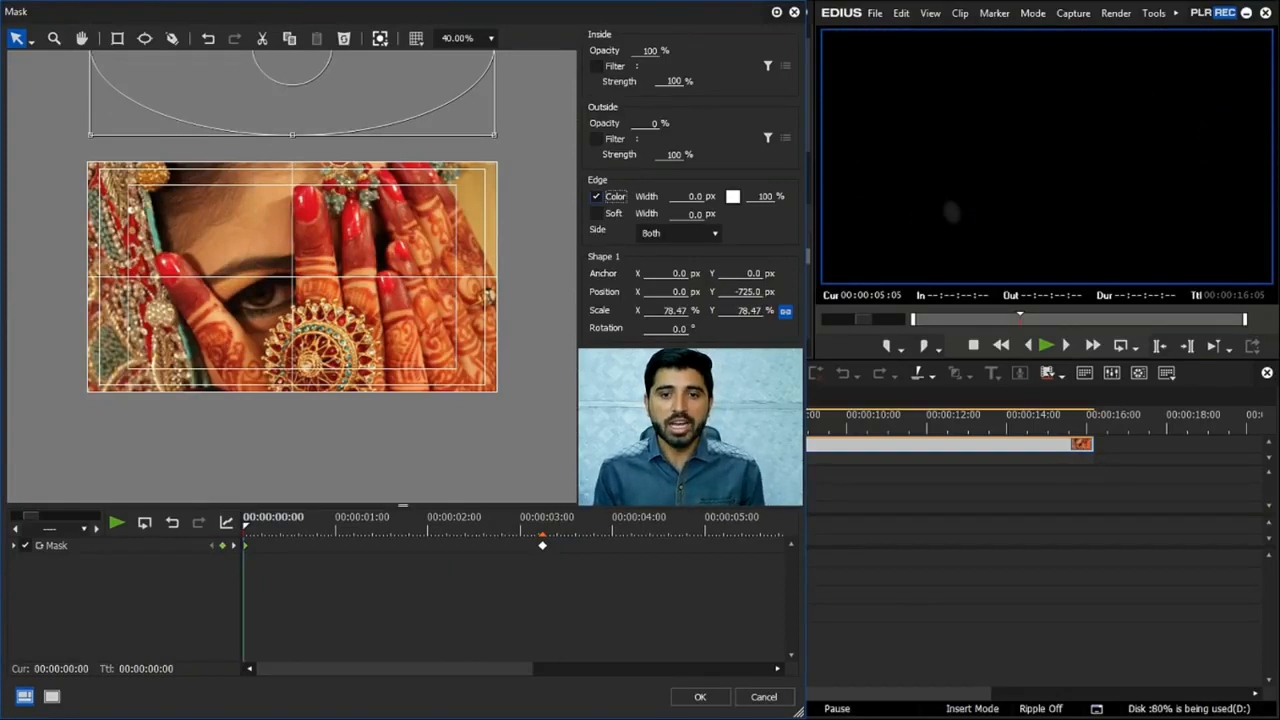
key("Tab")
type("10")
left_click_drag(245, 526, 383, 526)
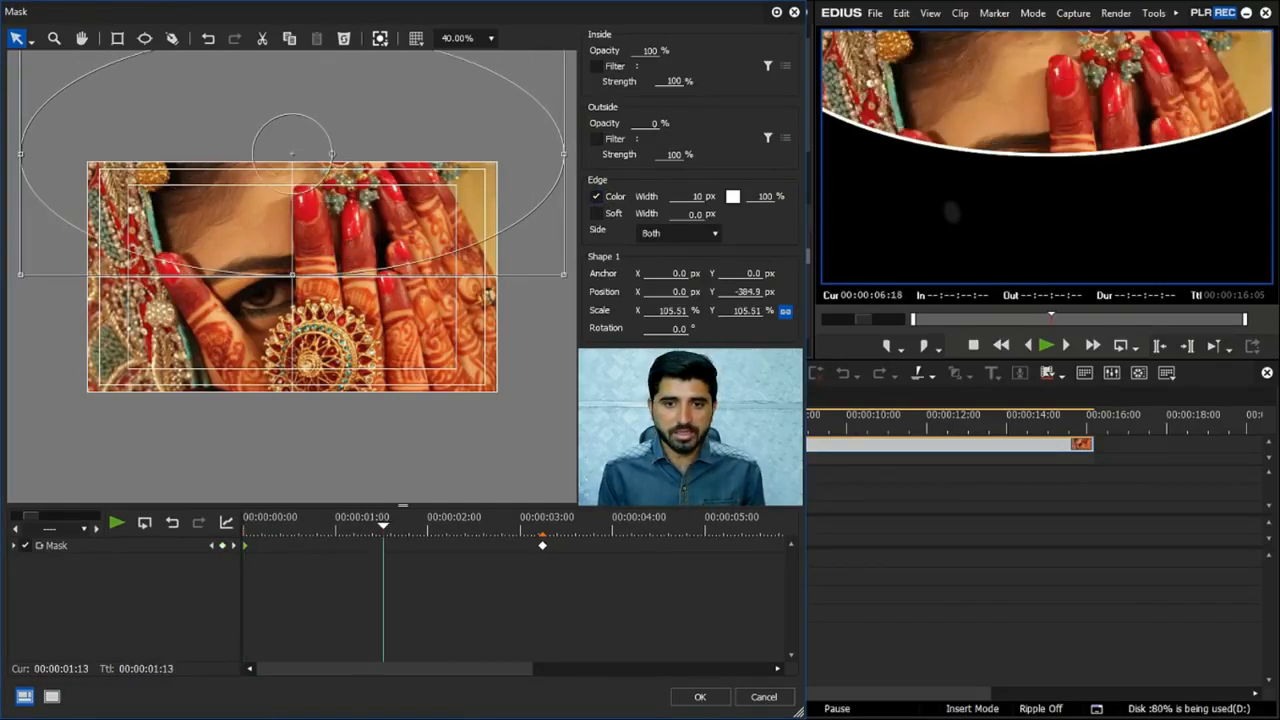
left_click_drag(383, 526, 245, 526)
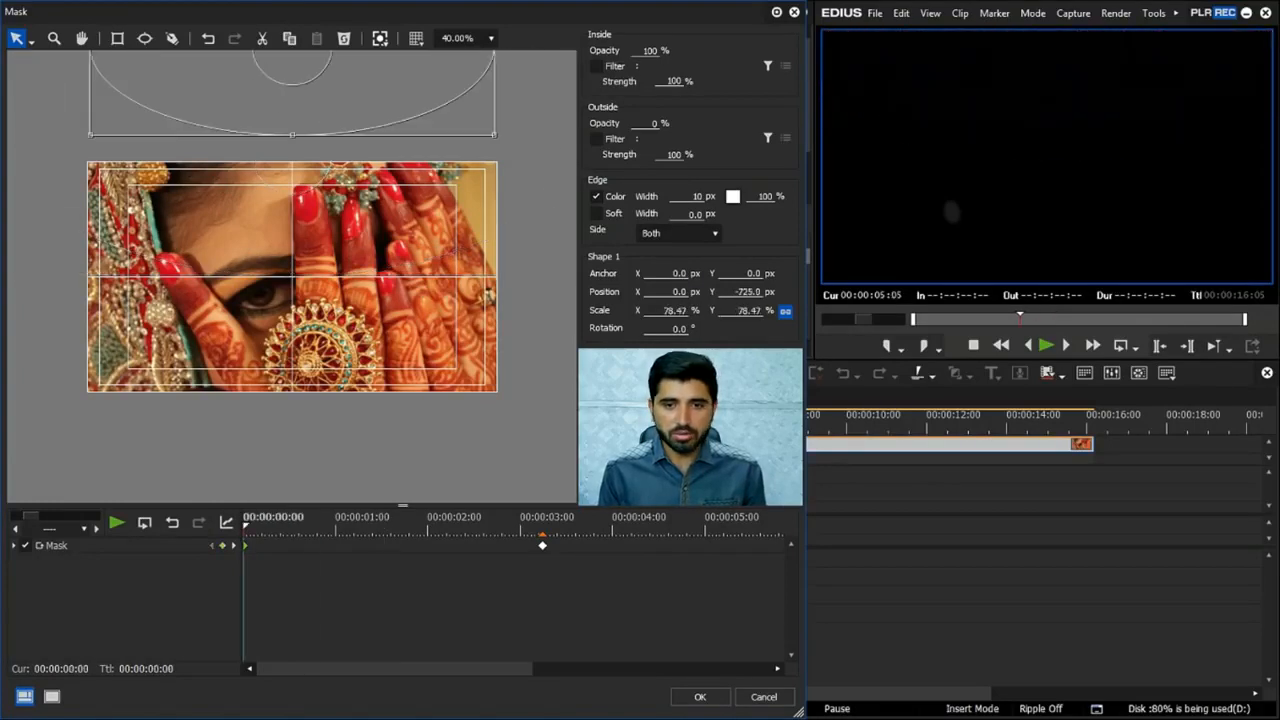
- Set the edge color width to 20 px at both 00:00:00:00 and 00:00:03:06
double_click(692, 197)
type("20")
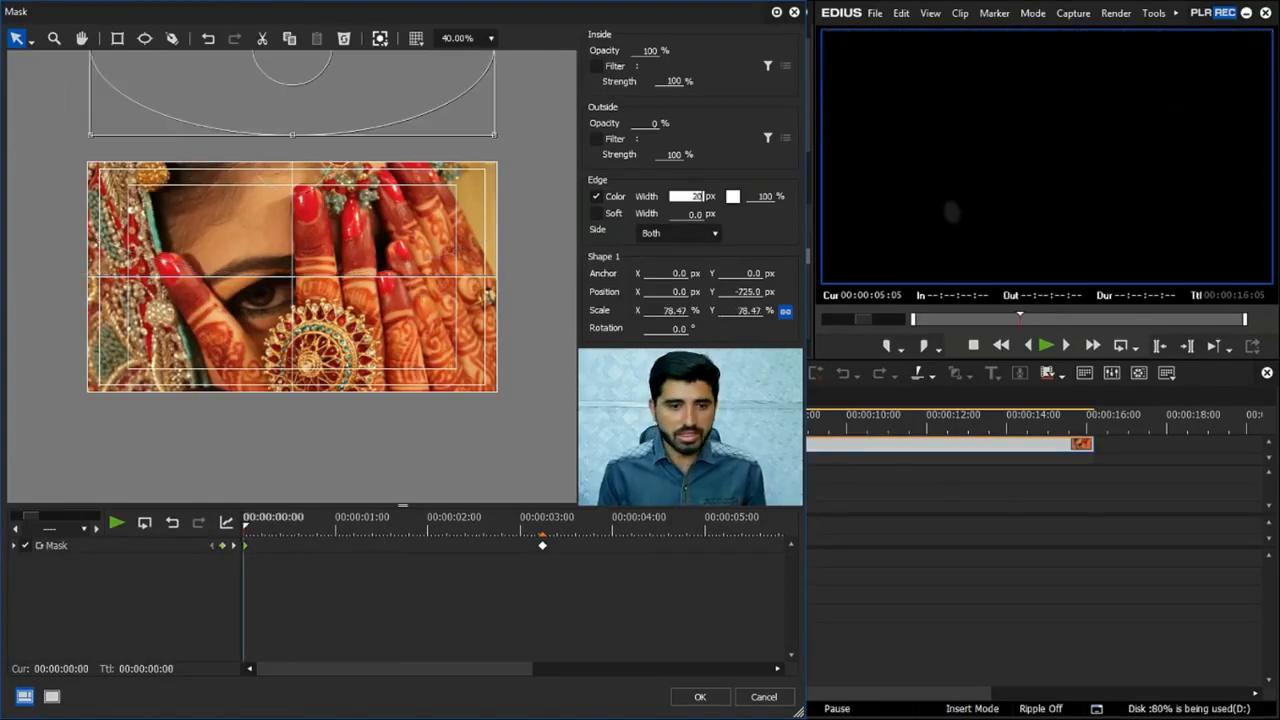
left_click_drag(245, 526, 542, 526)
left_click(697, 197)
type("20")
- Set the mask's edge color to golden yellow at 00:00:03:06
left_click(733, 197)
left_click(340, 99)
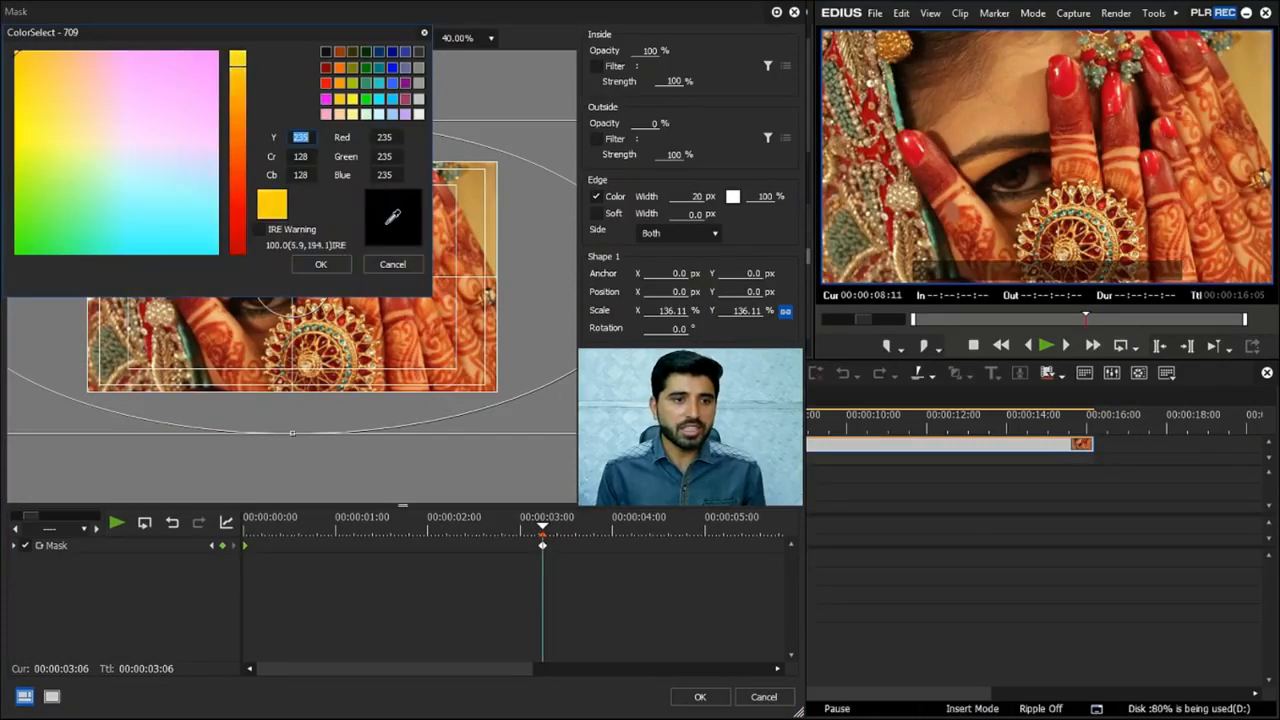
left_click(321, 265)
- Set the mask's edge color to red at the first keyframe, 00:00:00:00
left_click_drag(543, 526, 244, 526)
left_click(733, 197)
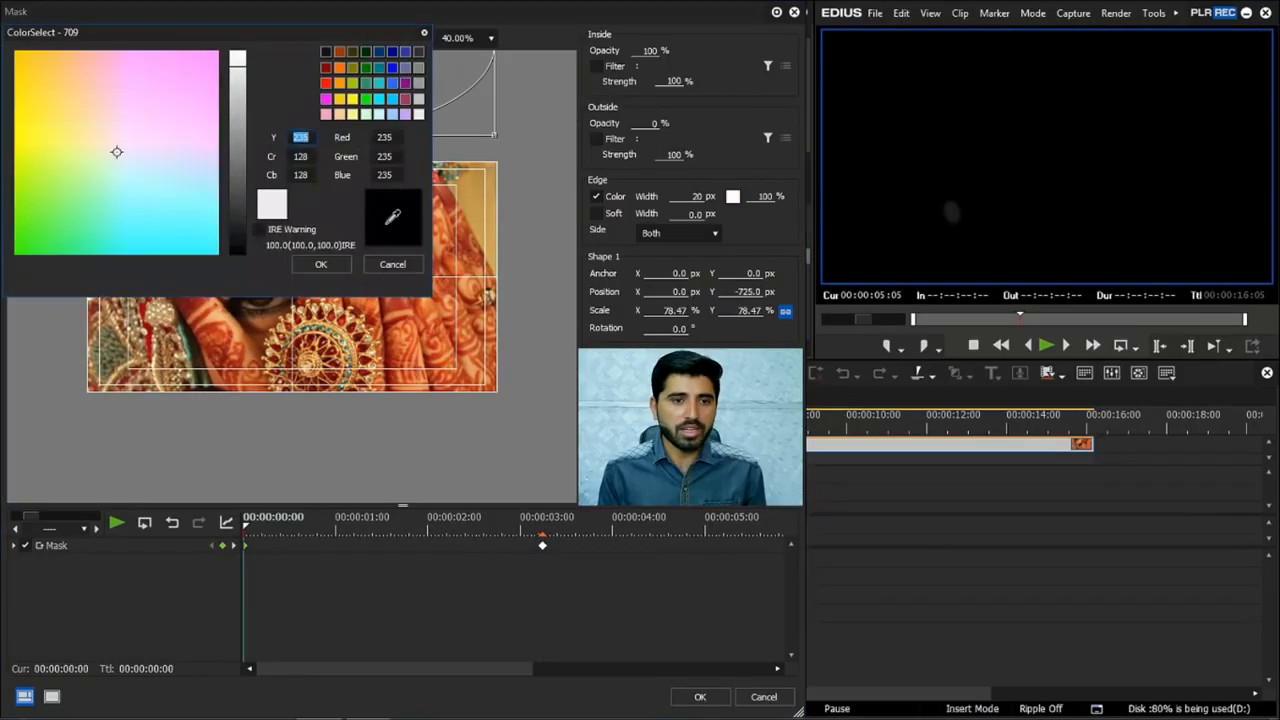
left_click(326, 67)
left_click(321, 265)
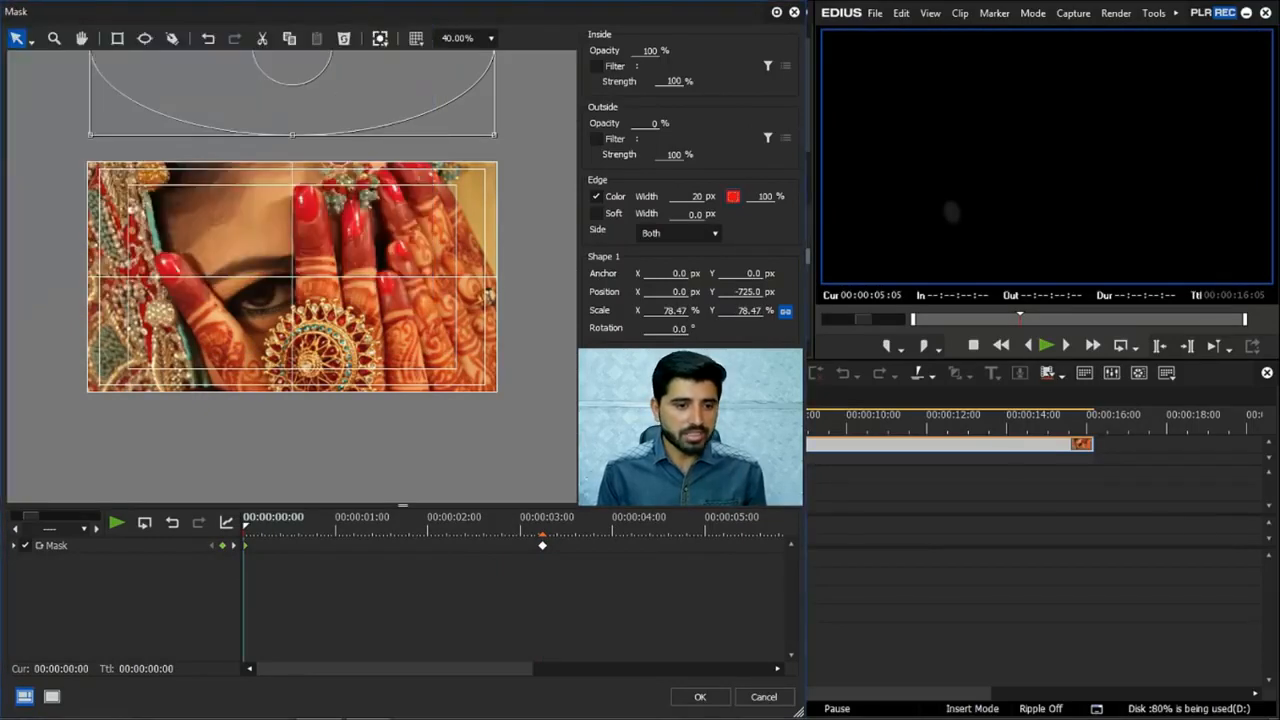
- Zoom the mask timeline to single frames and keyframe the edge color as white at 00:00:00:20
left_click_drag(31, 516, 18, 516)
left_click_drag(244, 526, 627, 526)
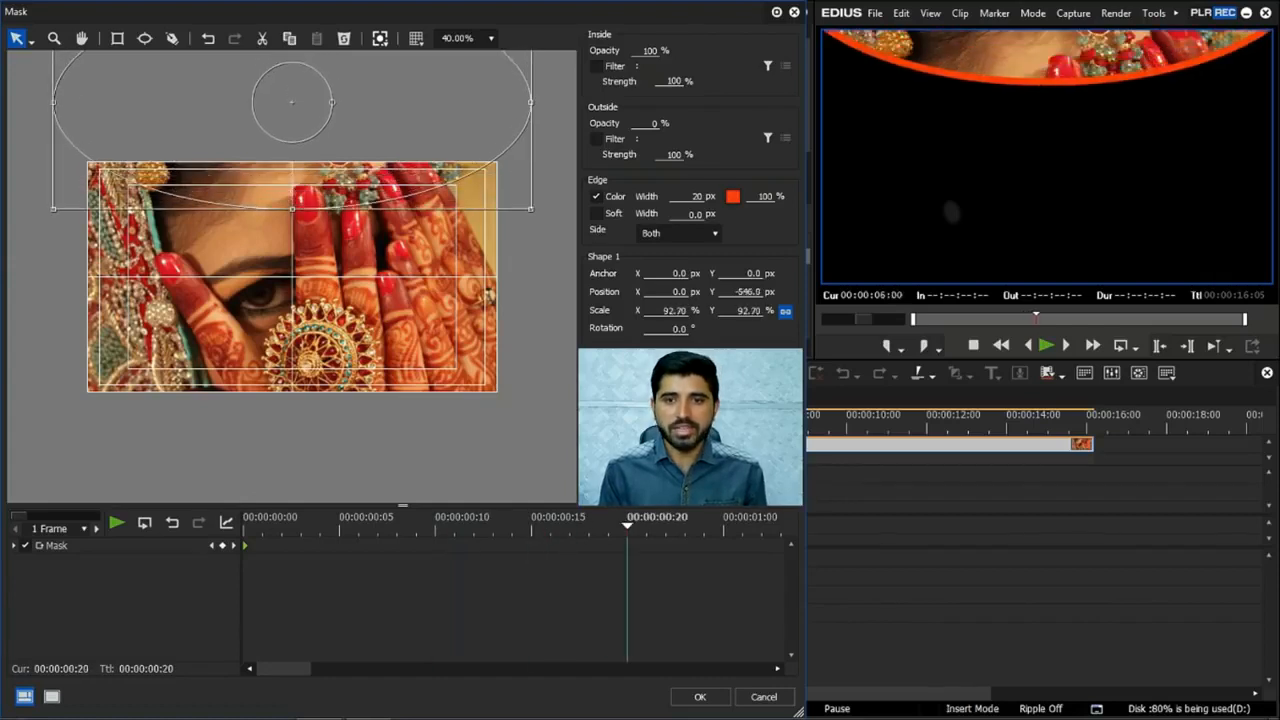
left_click(733, 197)
left_click(419, 114)
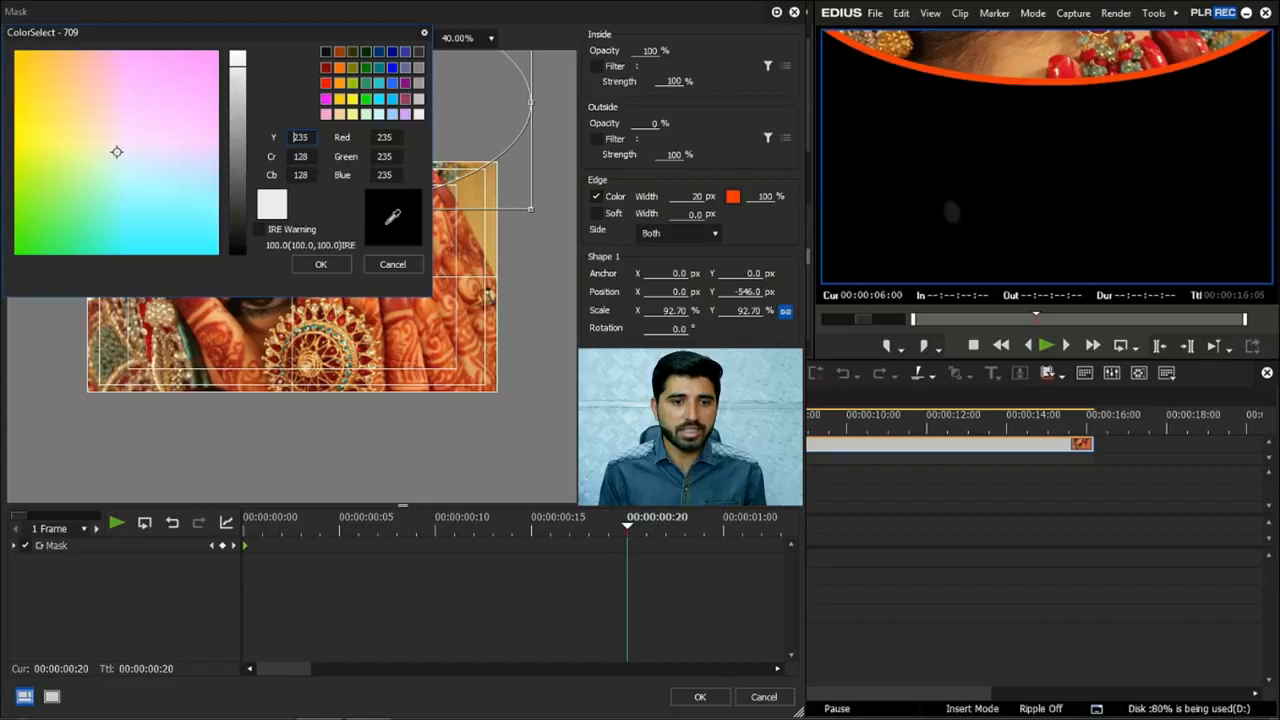
left_click(321, 264)
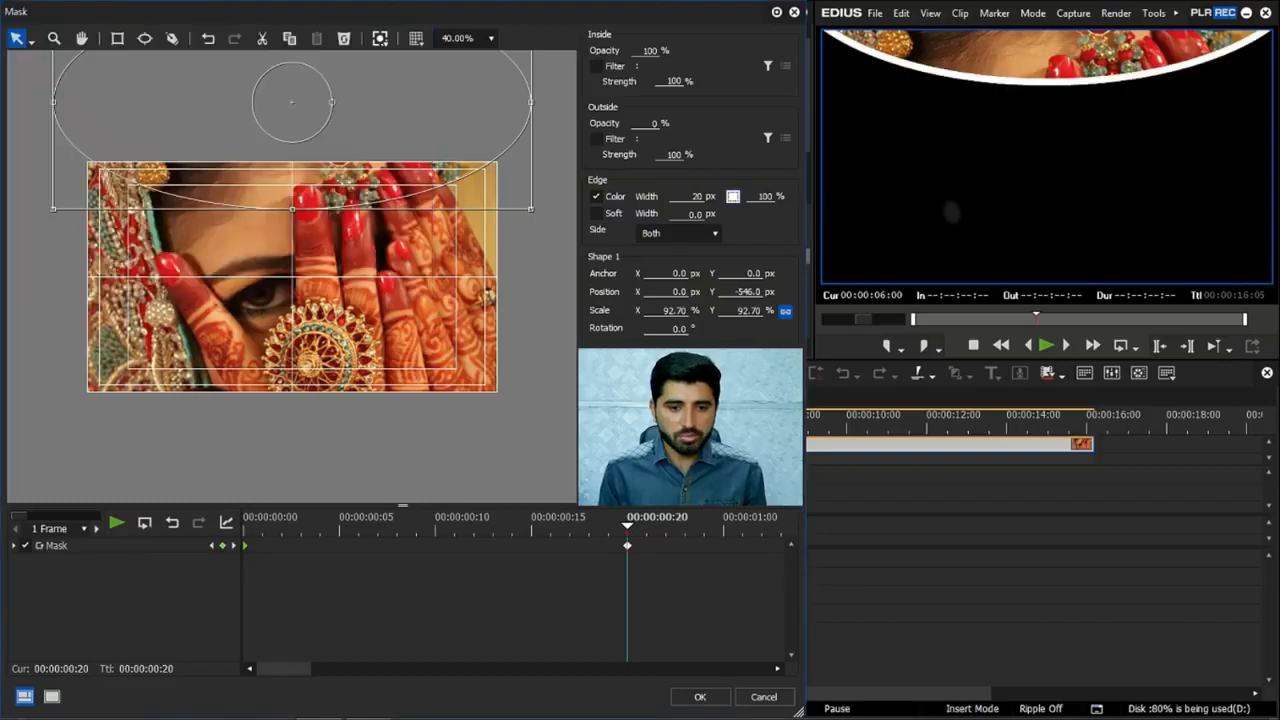
- Keyframe the mask's edge color as magenta-pink at 00:00:01:10
left_click_drag(284, 668, 319, 668)
left_click(550, 524)
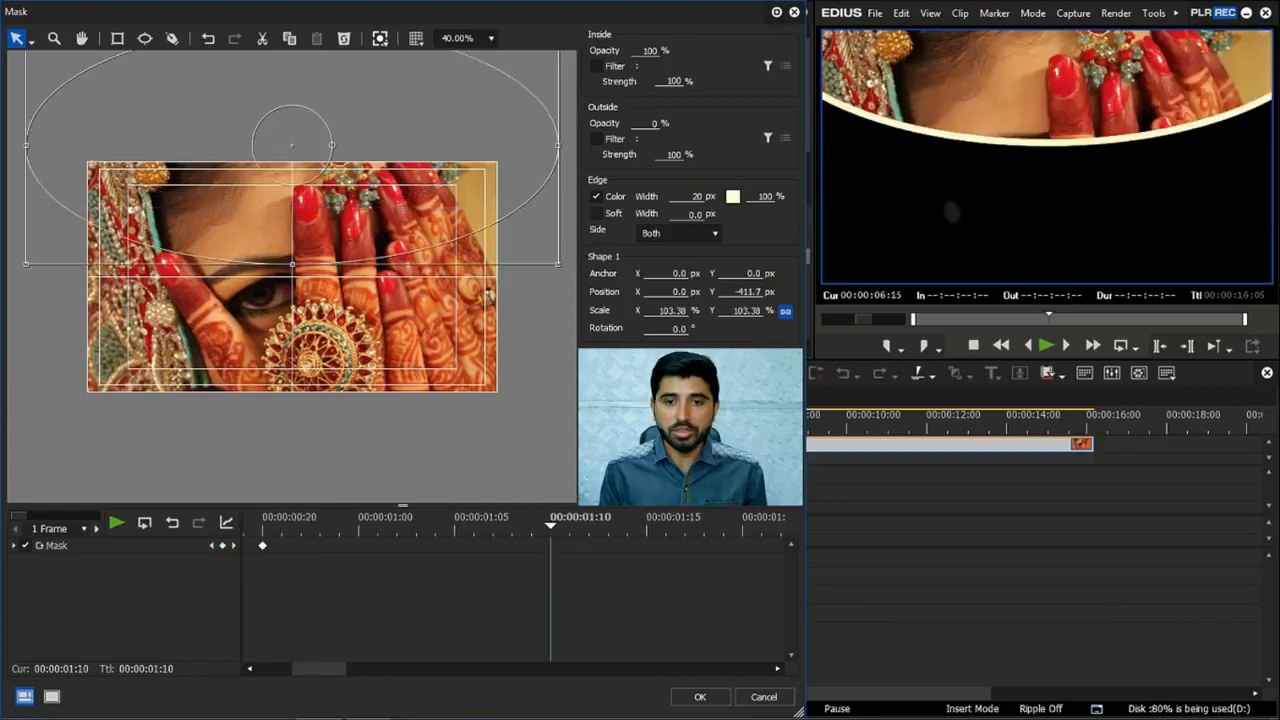
left_click(733, 196)
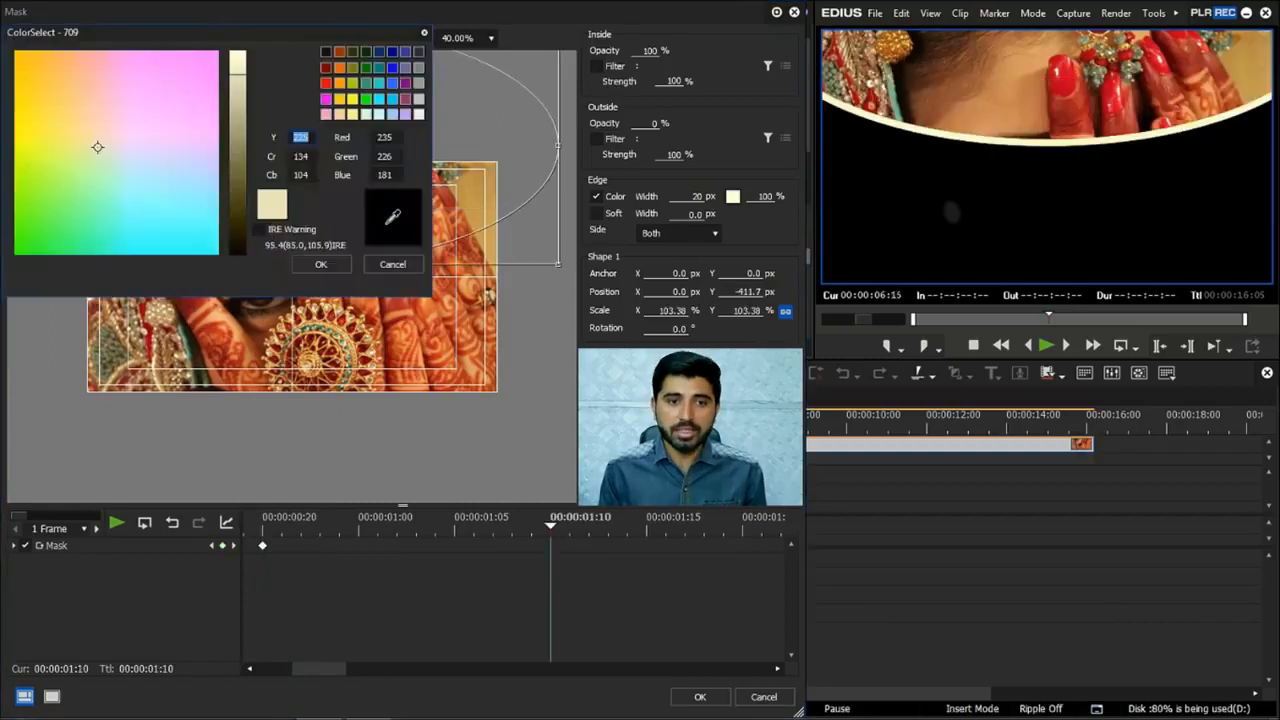
left_click(185, 64)
left_click(321, 264)
- Keyframe the mask's edge color as green at 00:00:02:00
left_click_drag(319, 668, 346, 668)
left_click(570, 522)
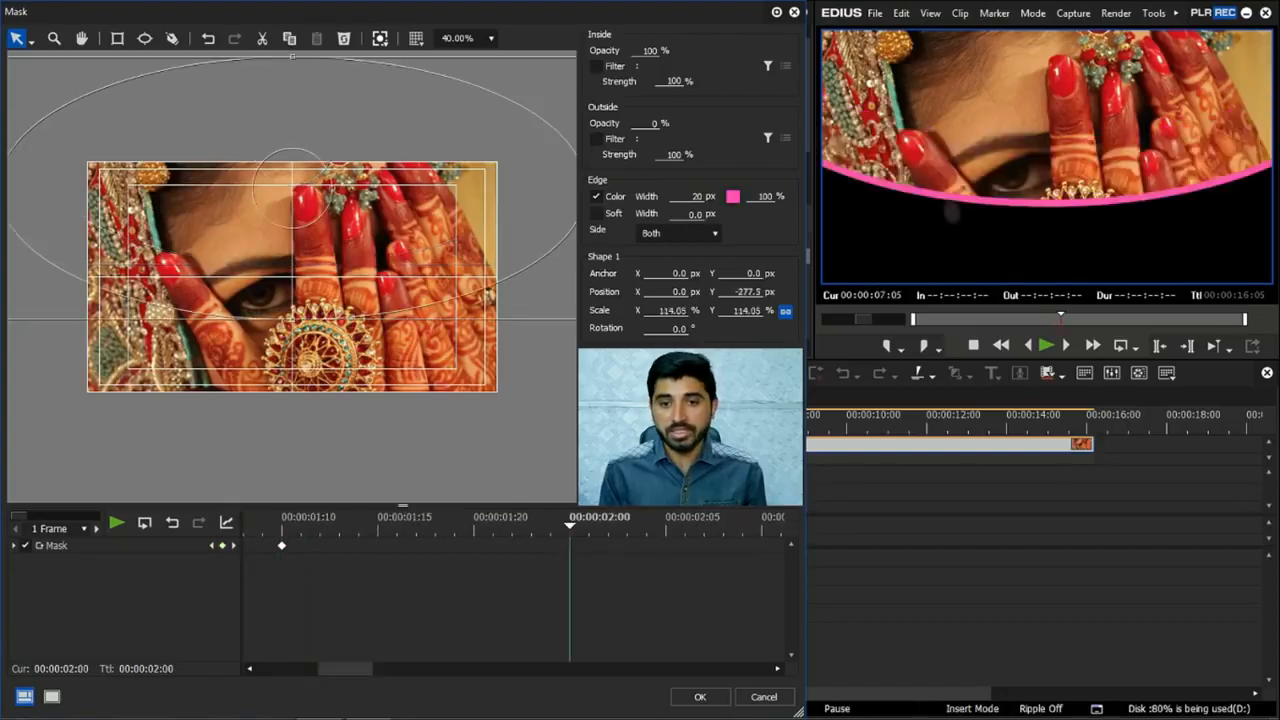
left_click(733, 196)
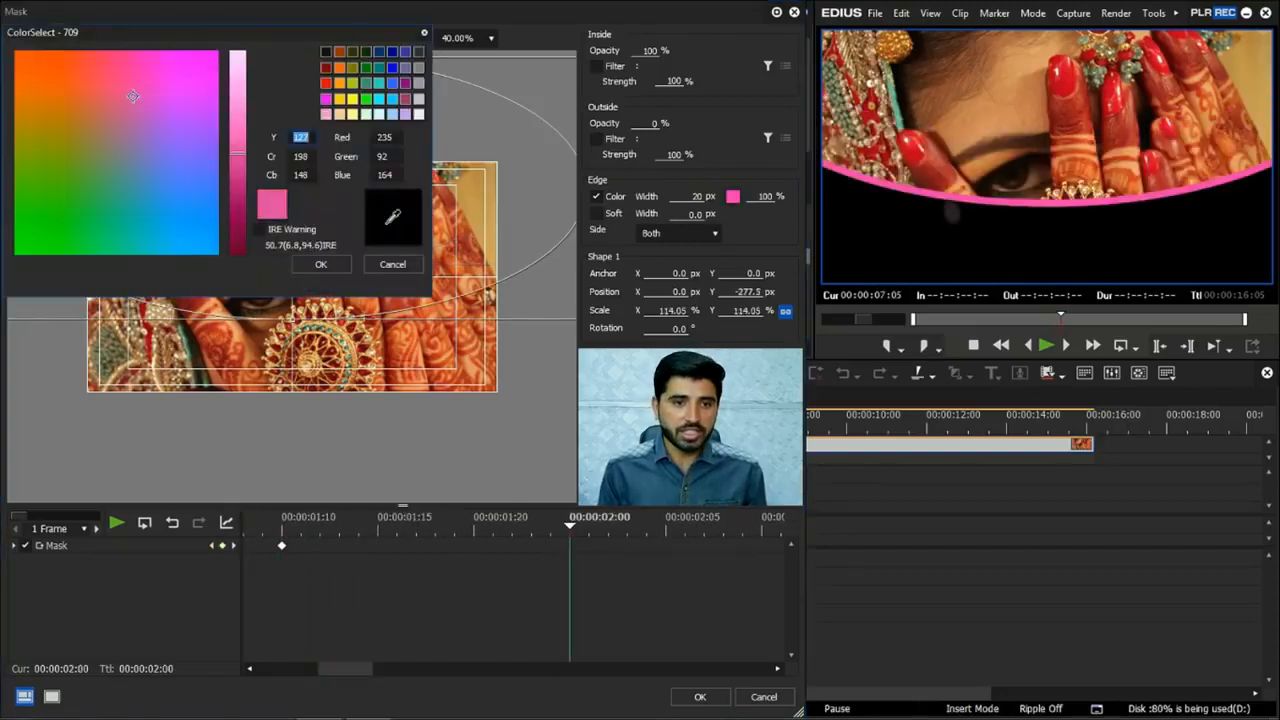
left_click(48, 238)
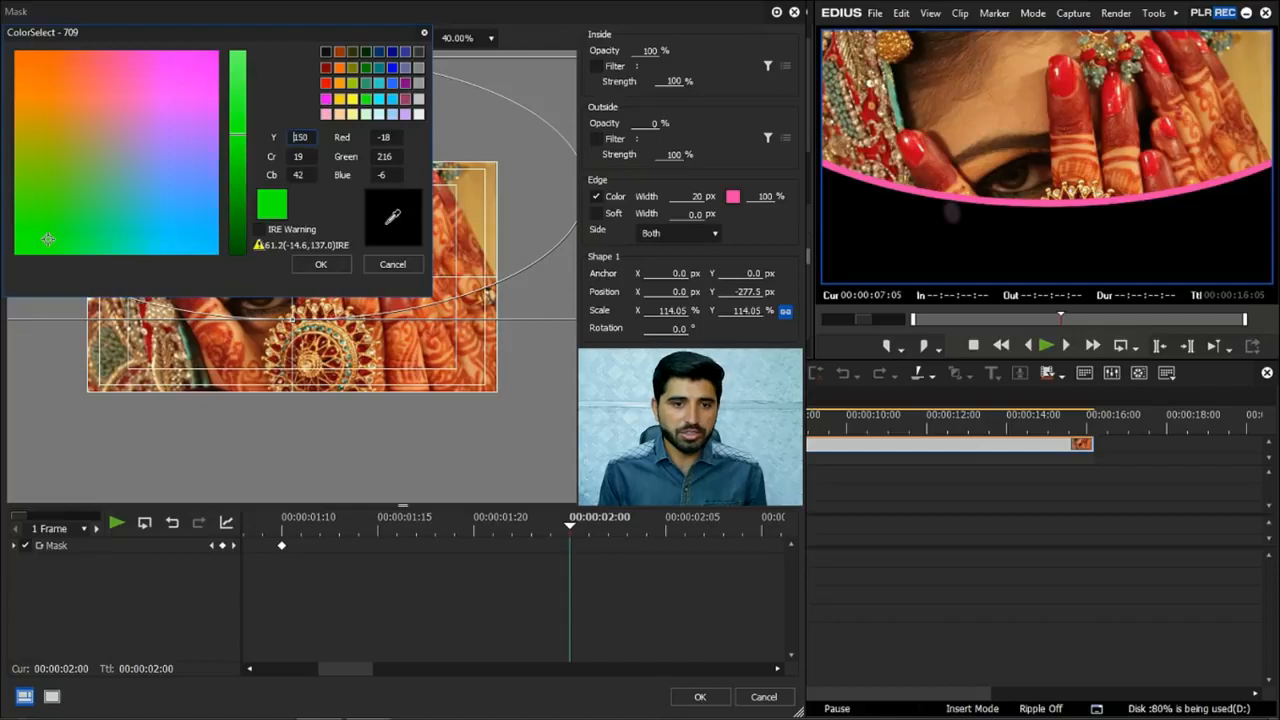
left_click(321, 264)
- Keyframe the mask's edge color as light blue at 00:00:02:20
left_click_drag(345, 668, 373, 668)
left_click(666, 522)
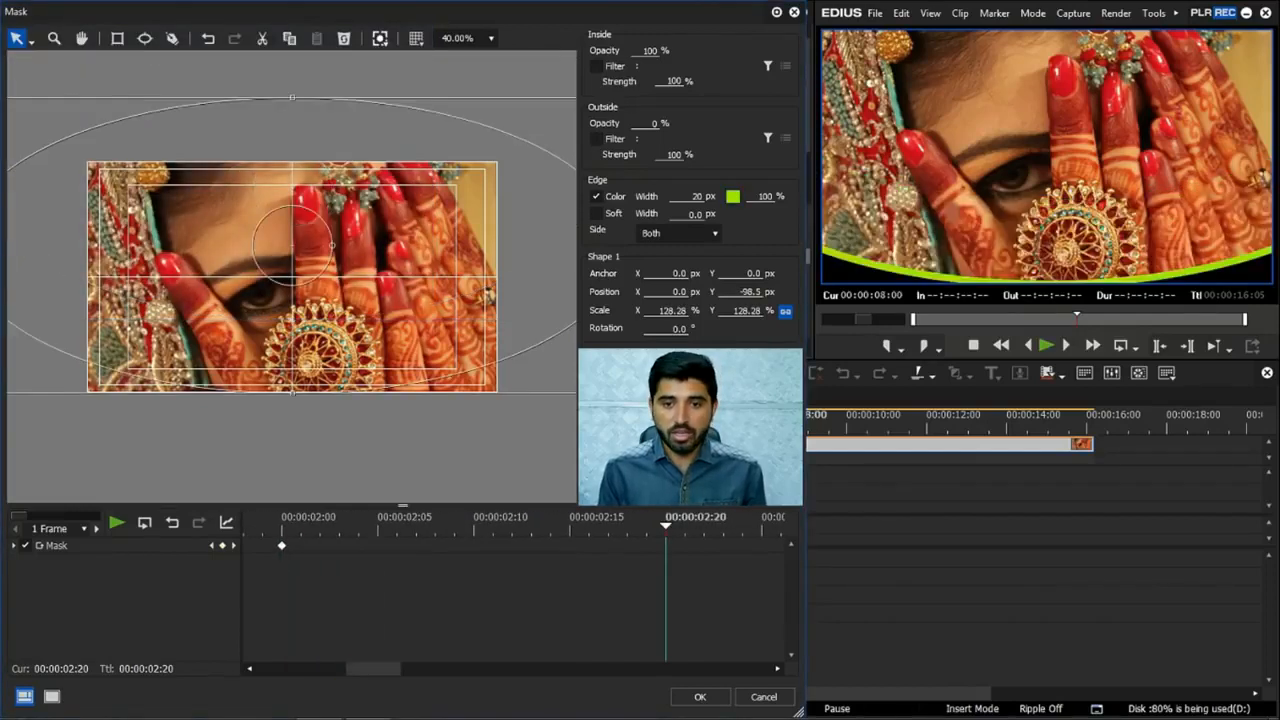
left_click(733, 197)
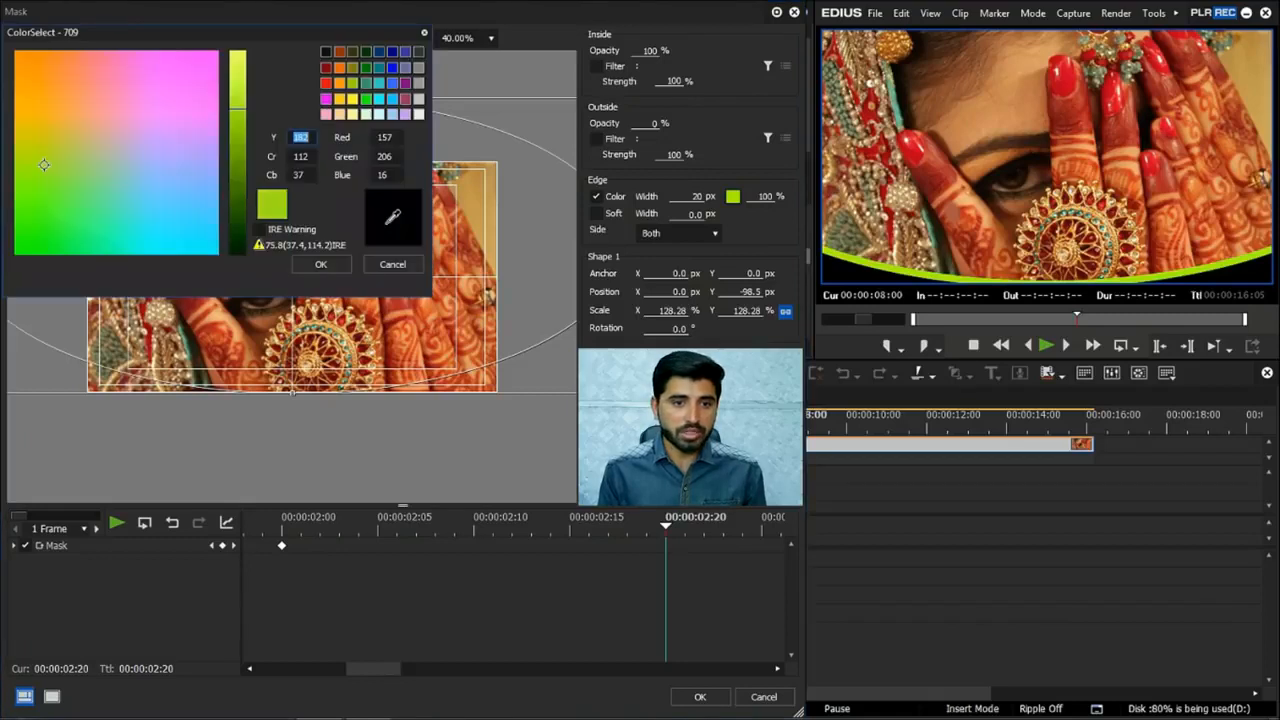
left_click(166, 239)
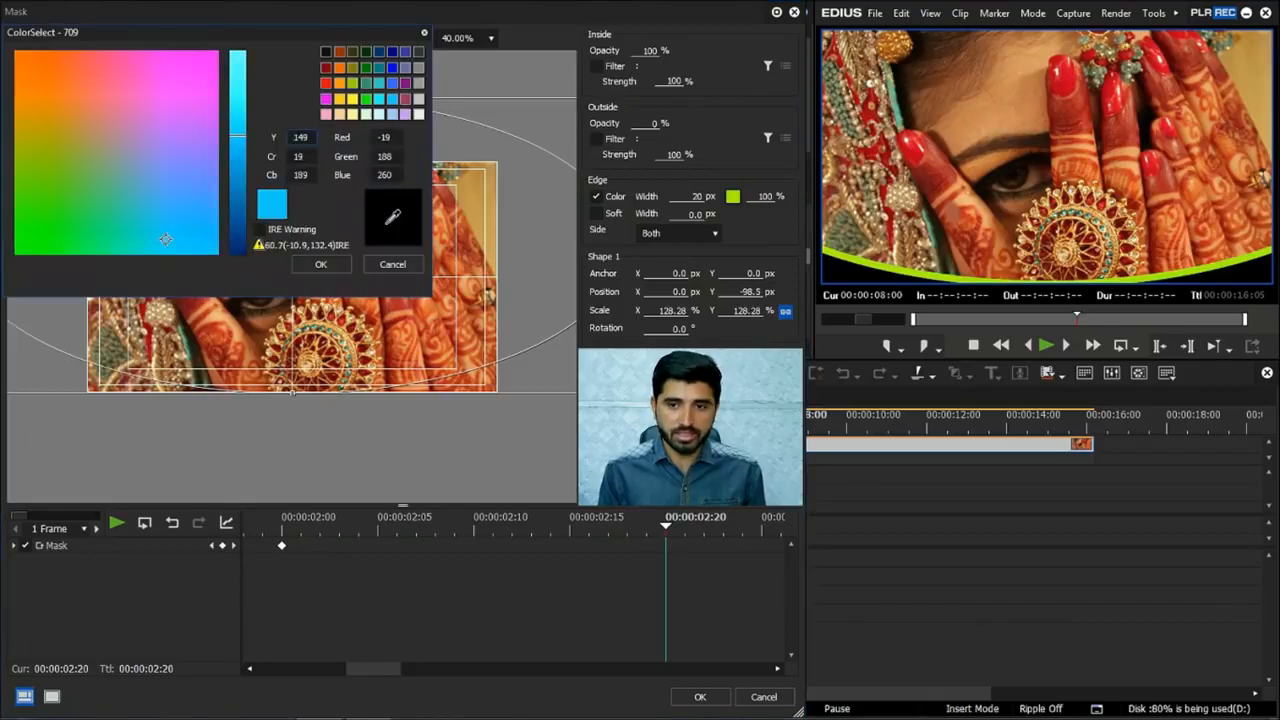
left_click(321, 264)
- Fit the whole keyframe timeline in view and apply the Mask filter settings
left_click_drag(374, 668, 403, 668)
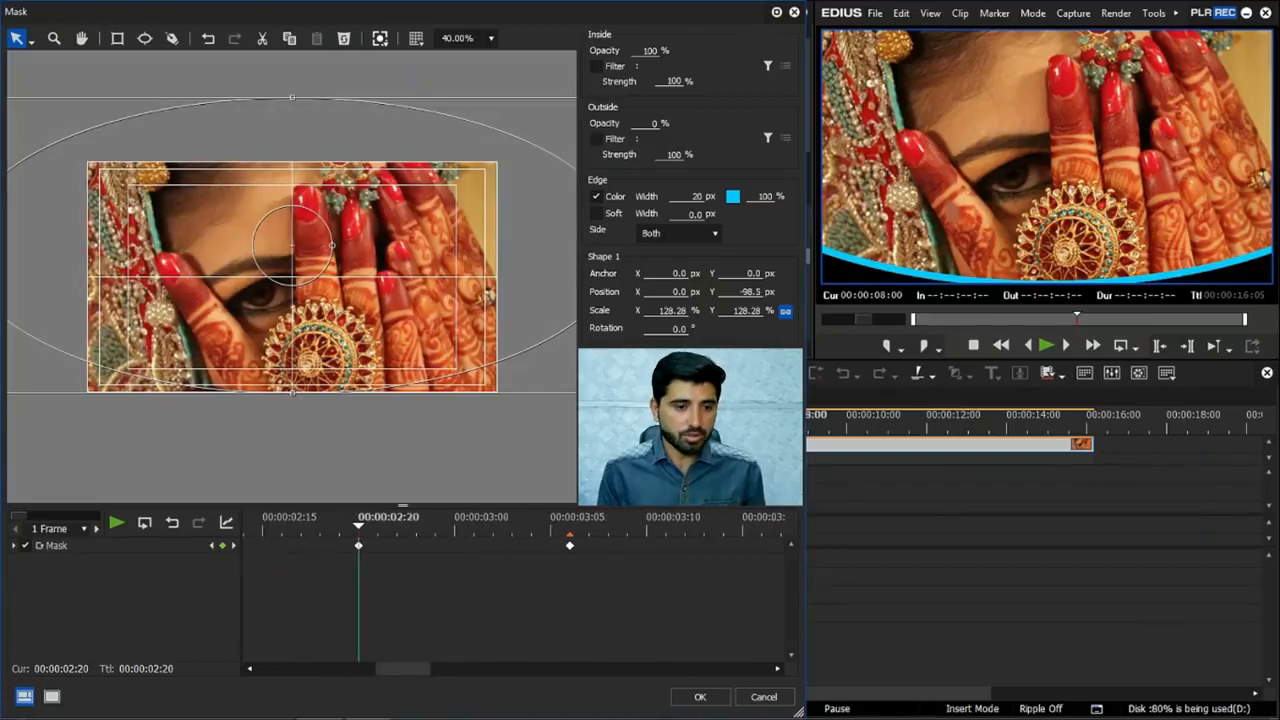
key("ctrl+0")
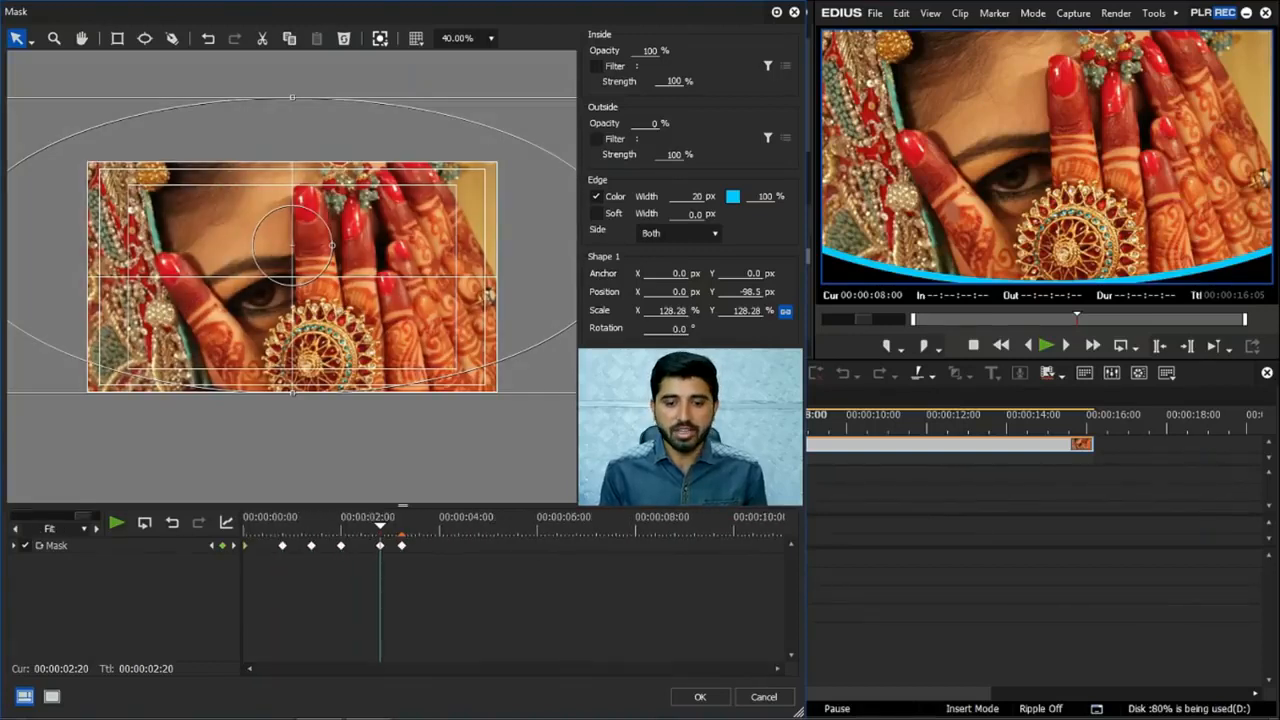
left_click(700, 697)
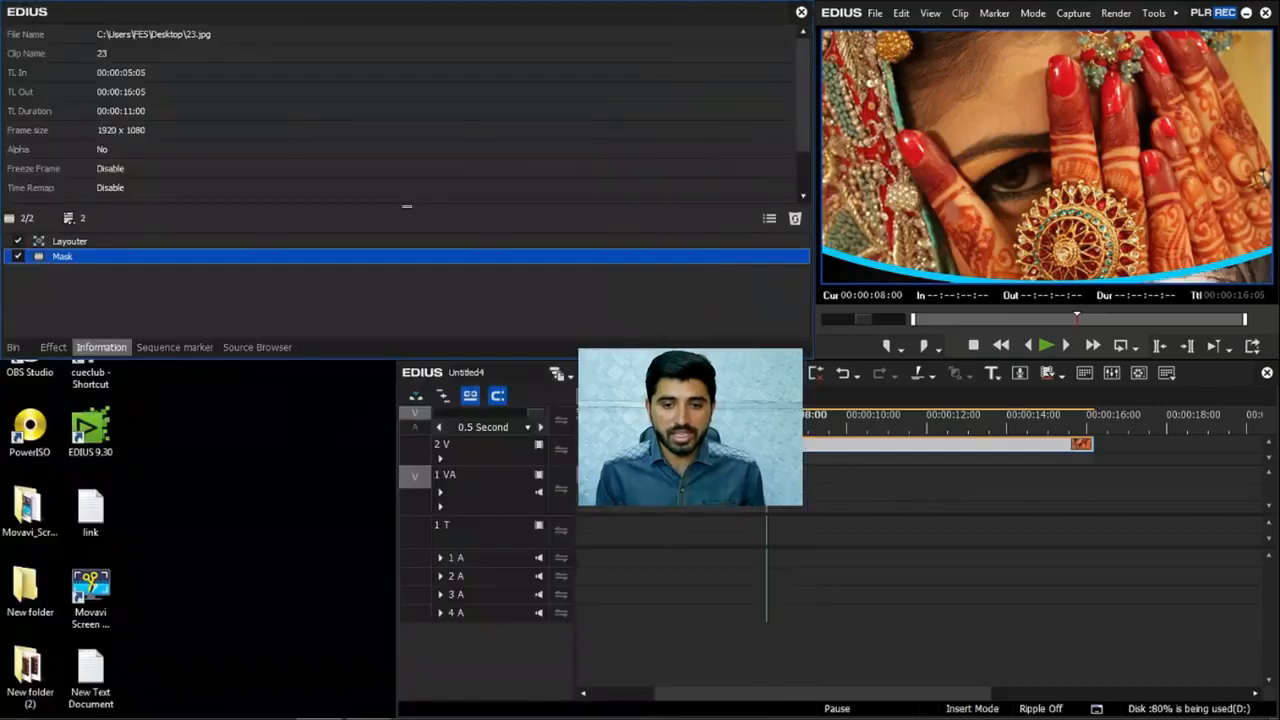
- Play back the masked transition between the two photo clips on the project timeline
left_click(765, 622)
key("a")
key("space")
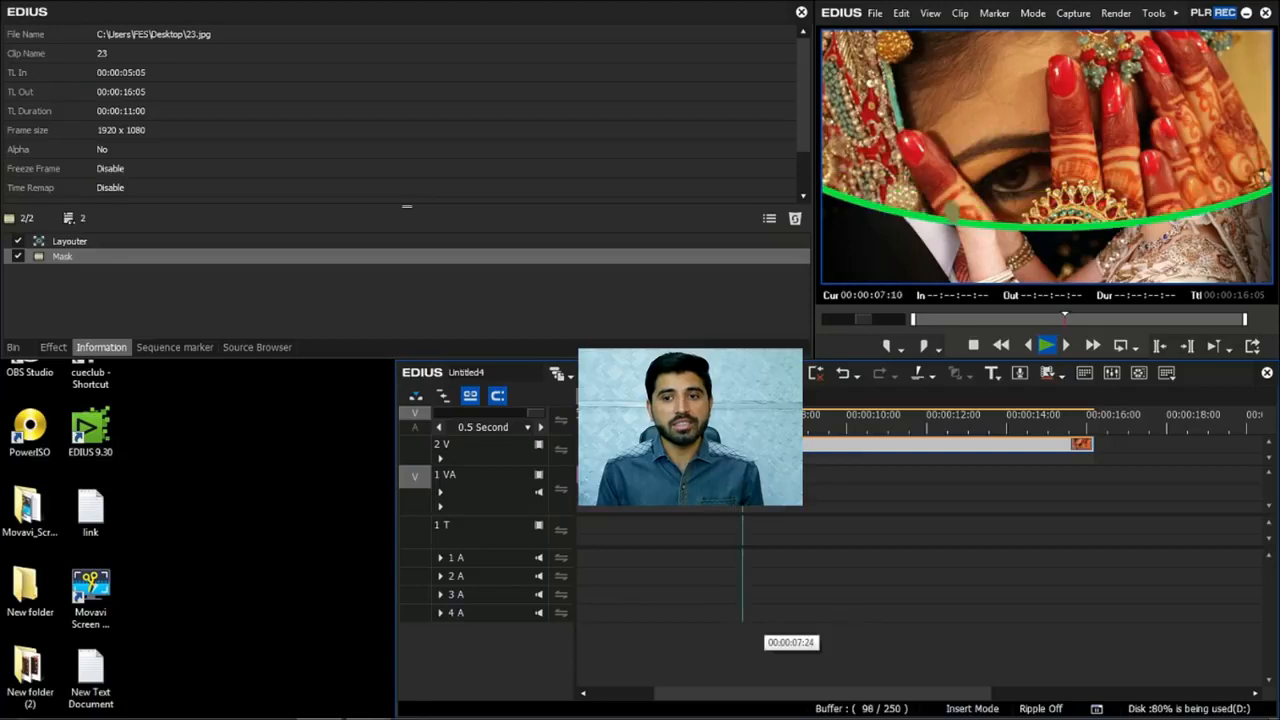
- Replay the masked transition from the beginning of the overlap and pause partway through it
key("a")
key("a")
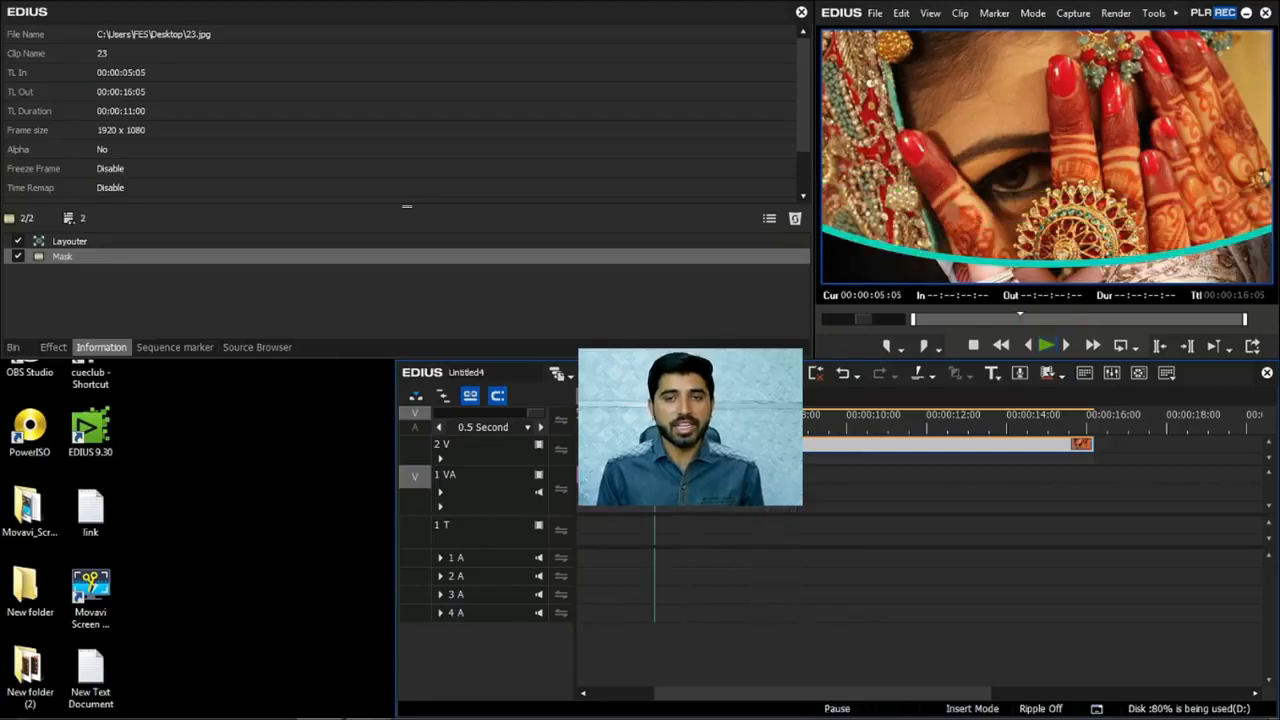
key("space")
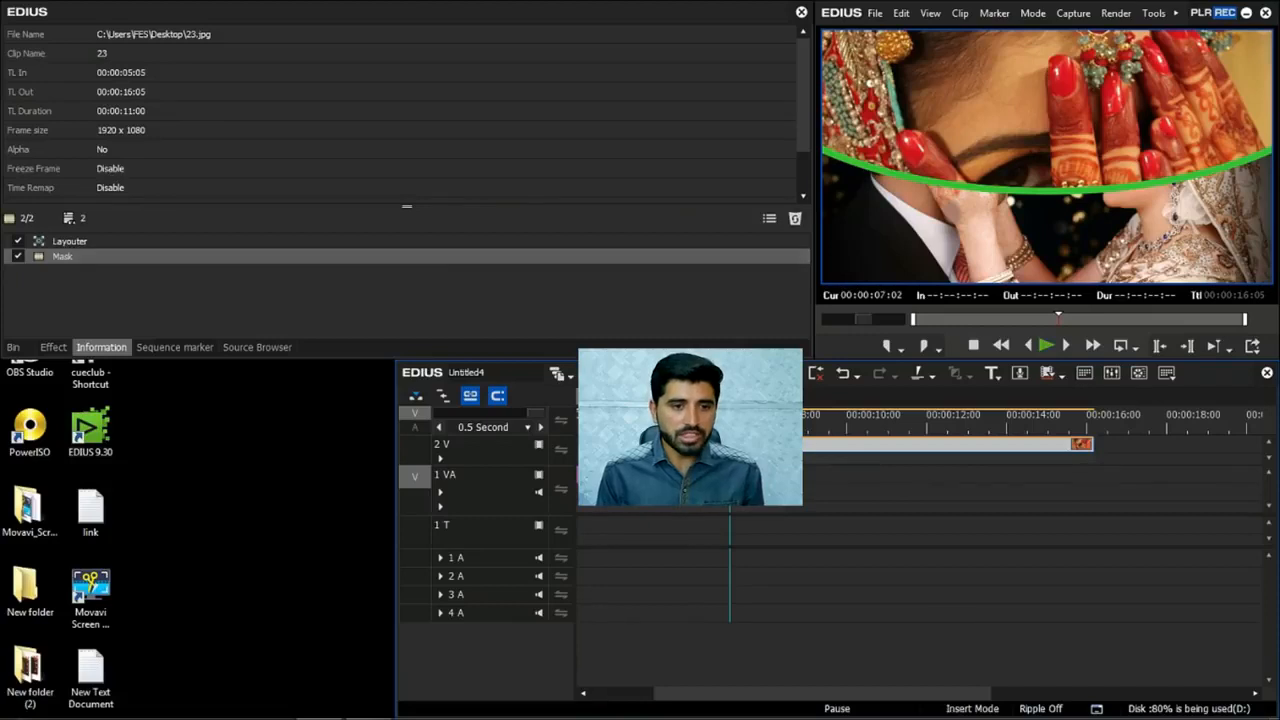
- Reopen the Mask filter settings of the upper clip and set all mask keyframes to Linear interpolation
double_click(64, 257)
left_click_drag(457, 639, 242, 537)
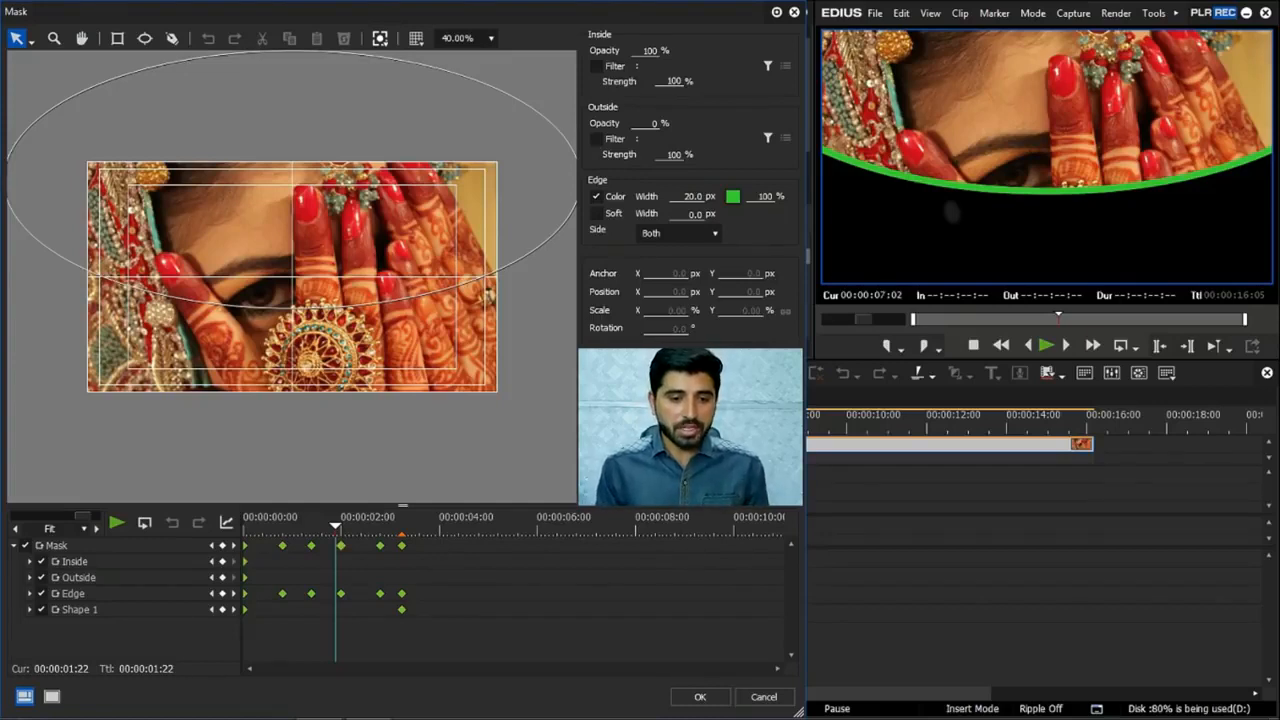
right_click(342, 543)
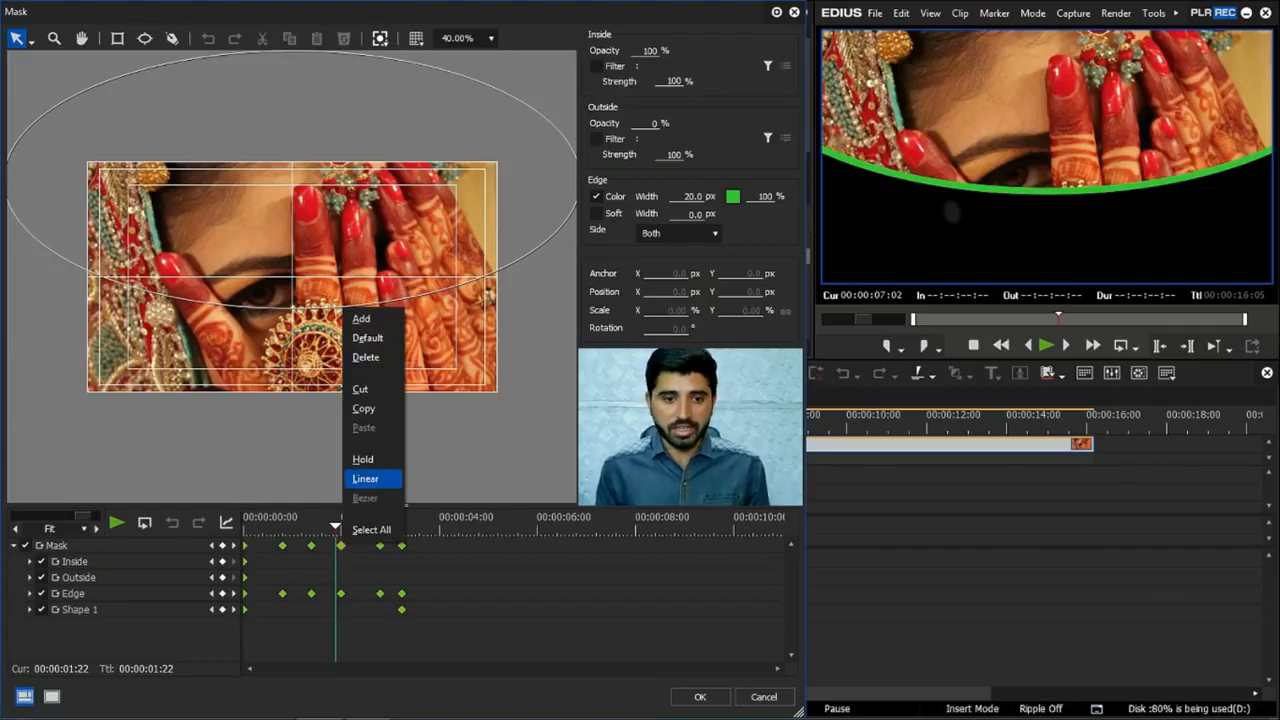
left_click(365, 478)
- Set the final Mask, Edge and Shape 1 keyframes to Bezier interpolation
left_click_drag(557, 658, 391, 540)
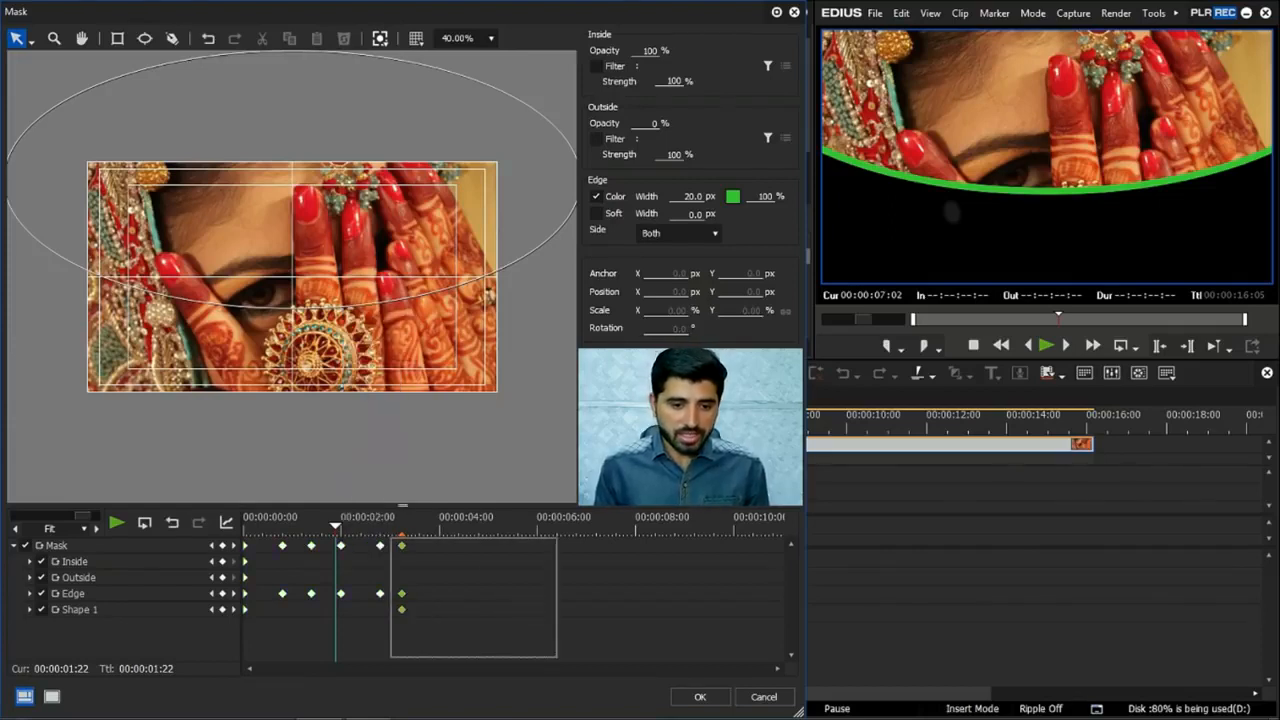
right_click(401, 545)
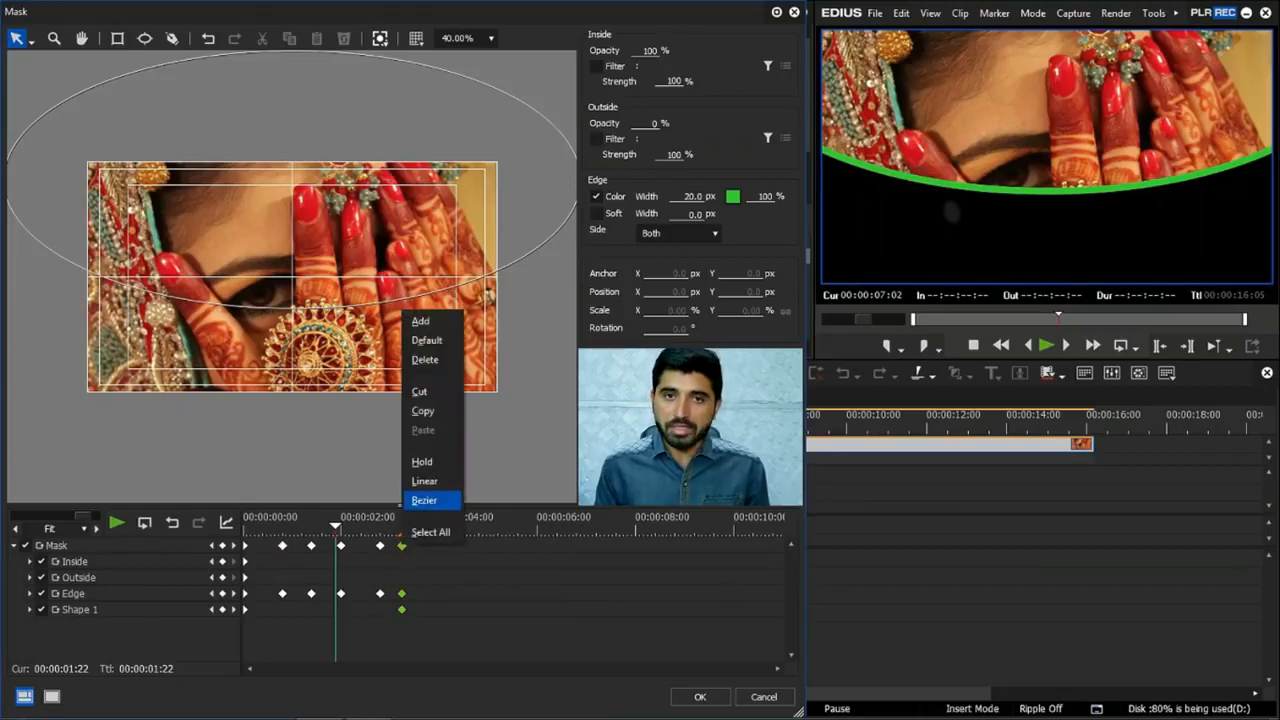
left_click(424, 500)
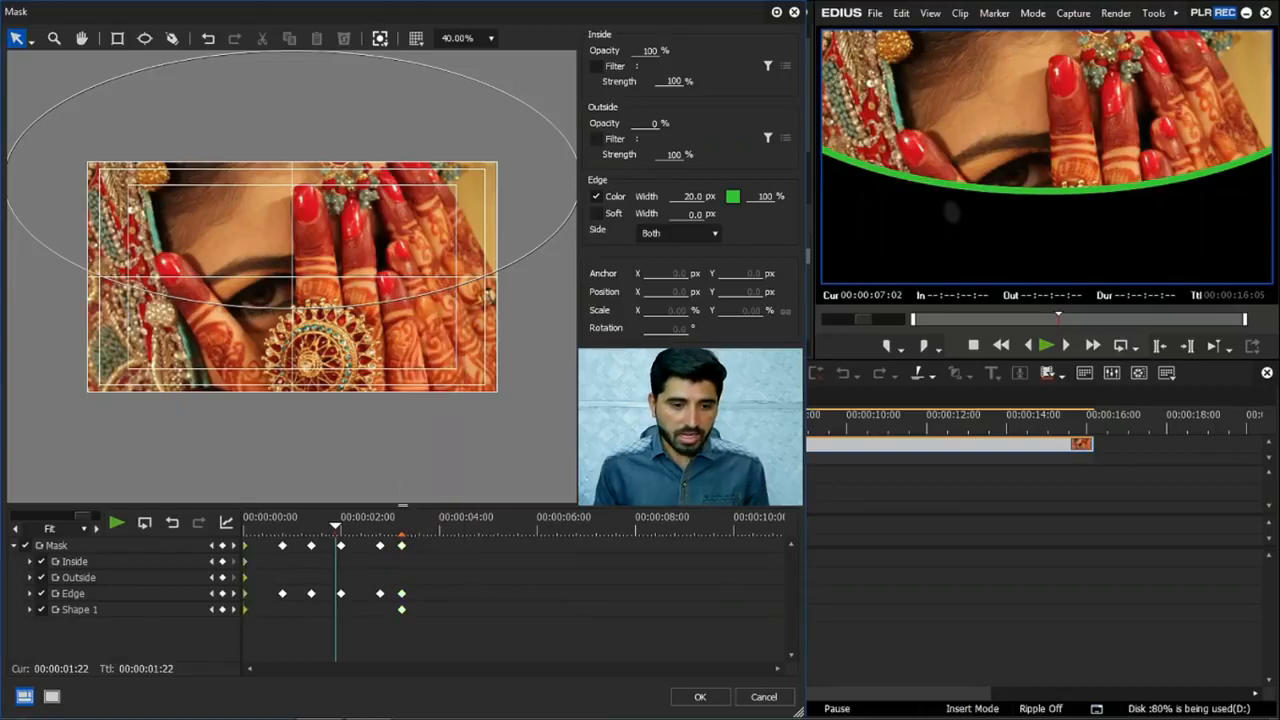
- Set the starting keyframes of all mask tracks to Linear interpolation
right_click(247, 548)
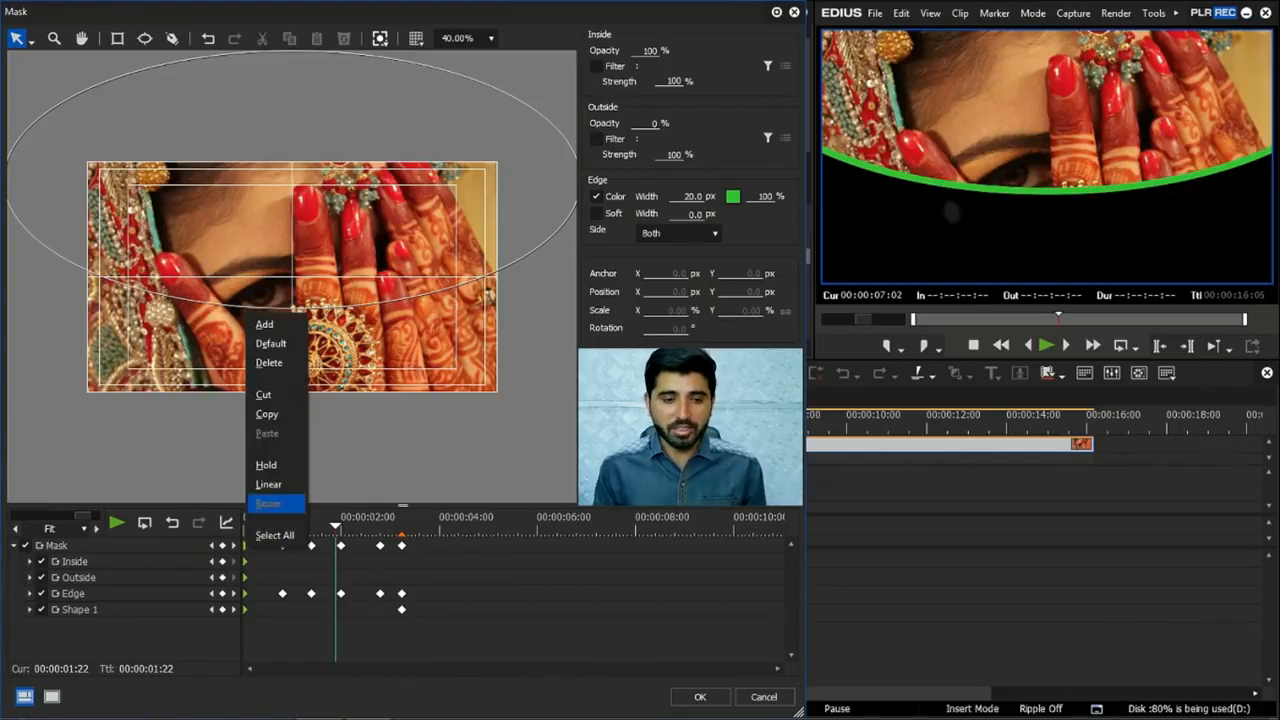
left_click_drag(254, 640, 242, 537)
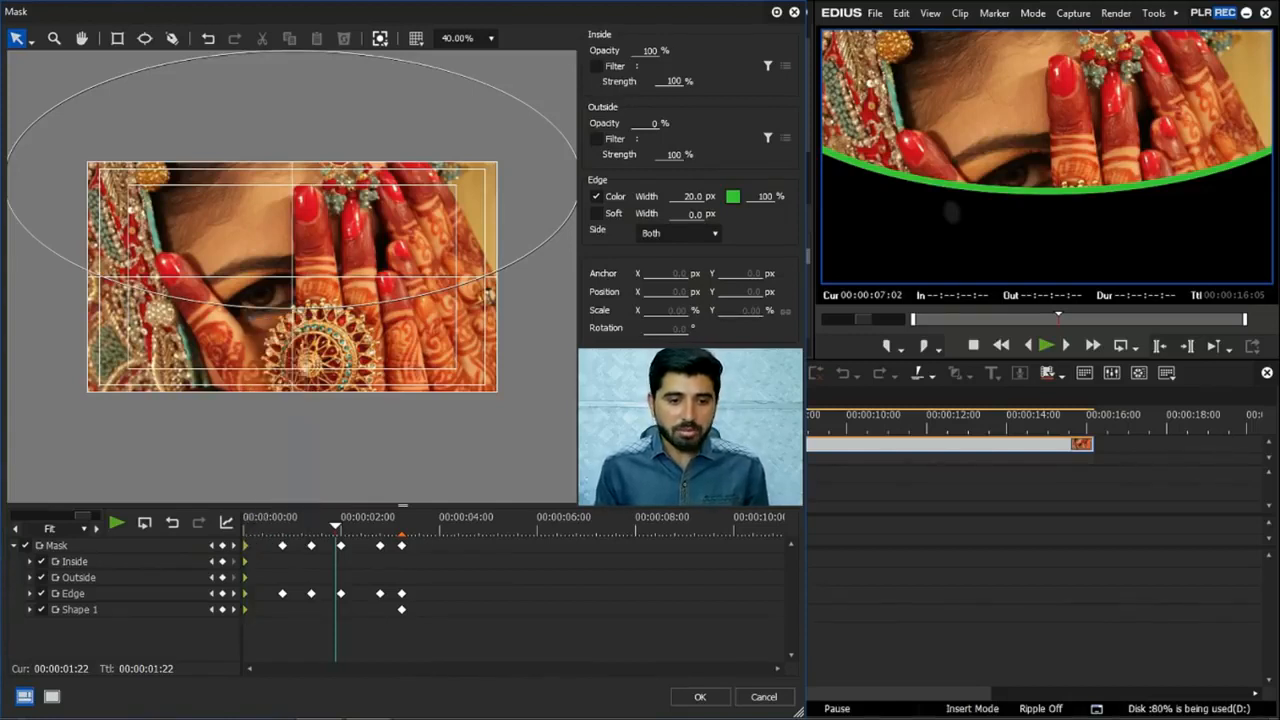
right_click(242, 537)
left_click(267, 480)
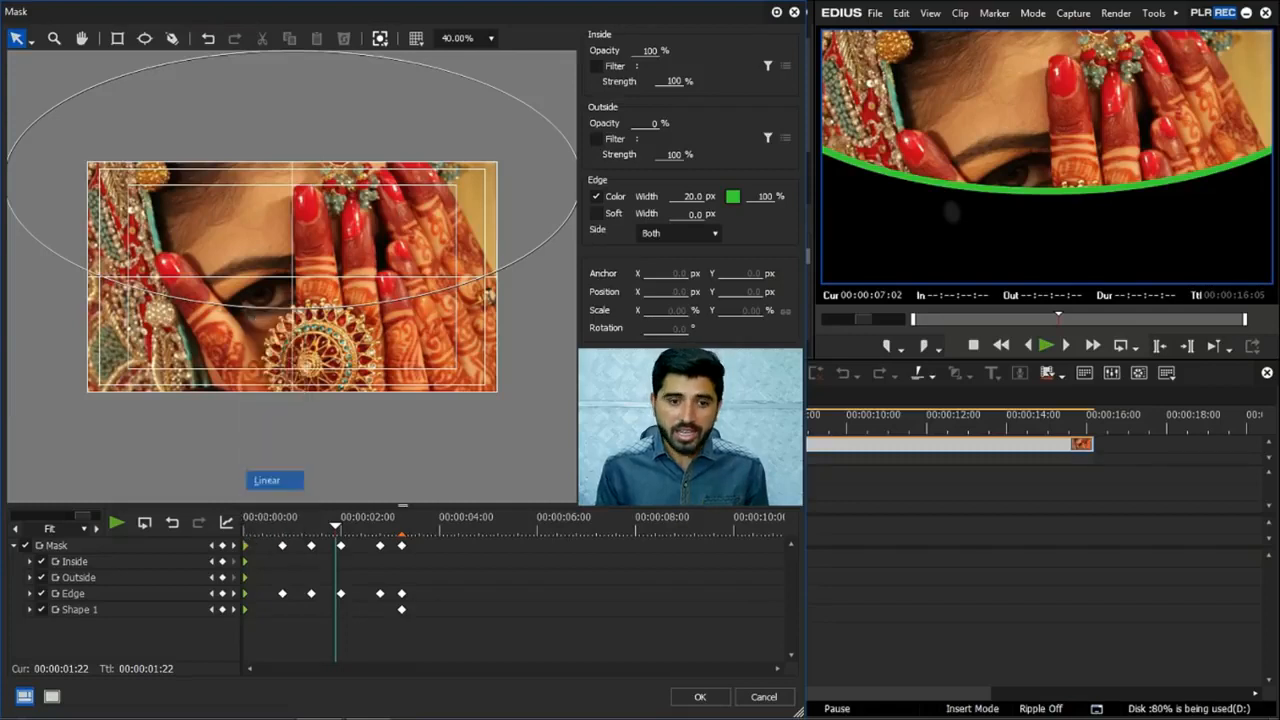
- Reapply Bezier interpolation to the last group of mask keyframes and accept the Mask filter settings
left_click_drag(492, 616, 386, 540)
right_click(401, 545)
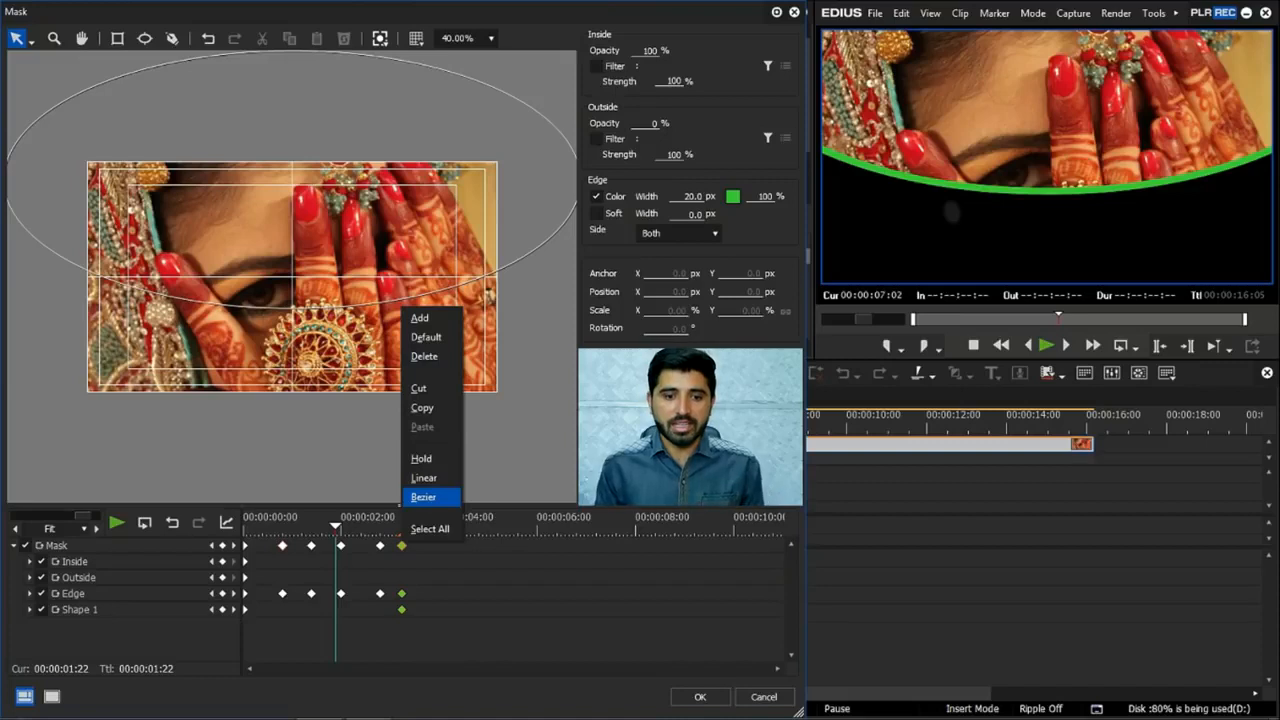
left_click(423, 497)
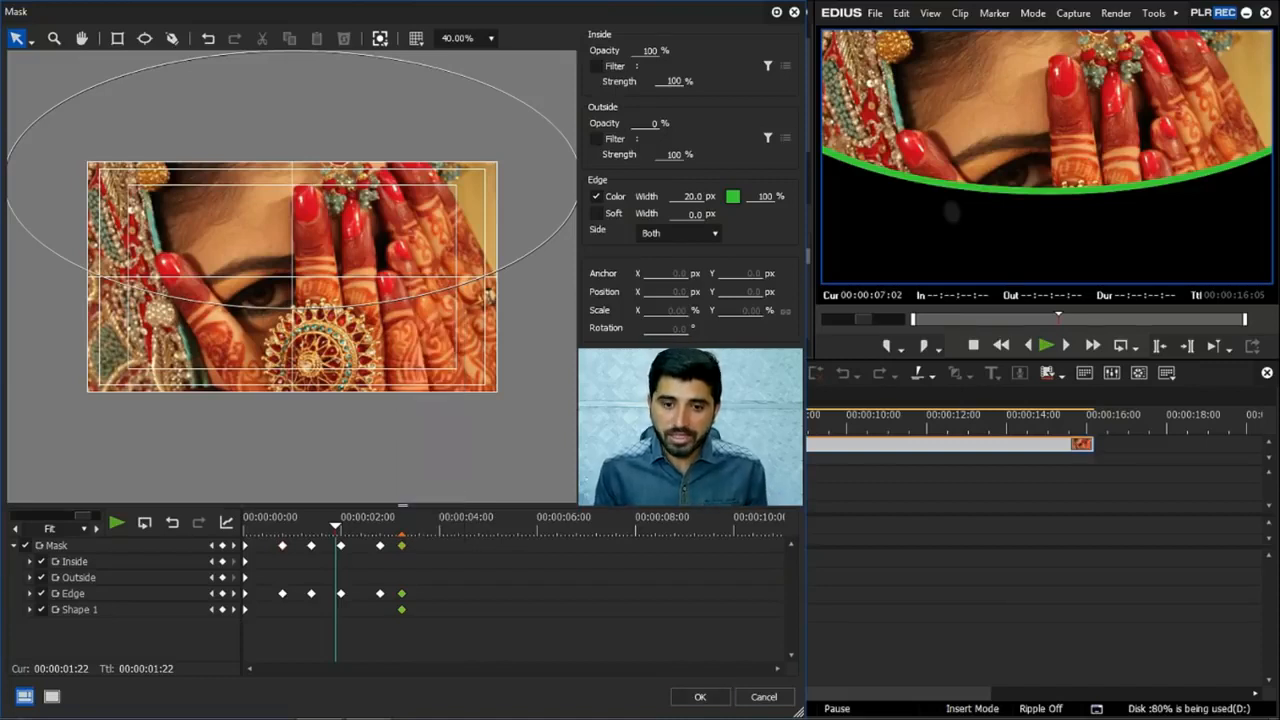
left_click(700, 697)
- Play back the transition on the project timeline to check the changed keyframe interpolation
left_click(643, 424)
left_click(781, 586)
key("space")
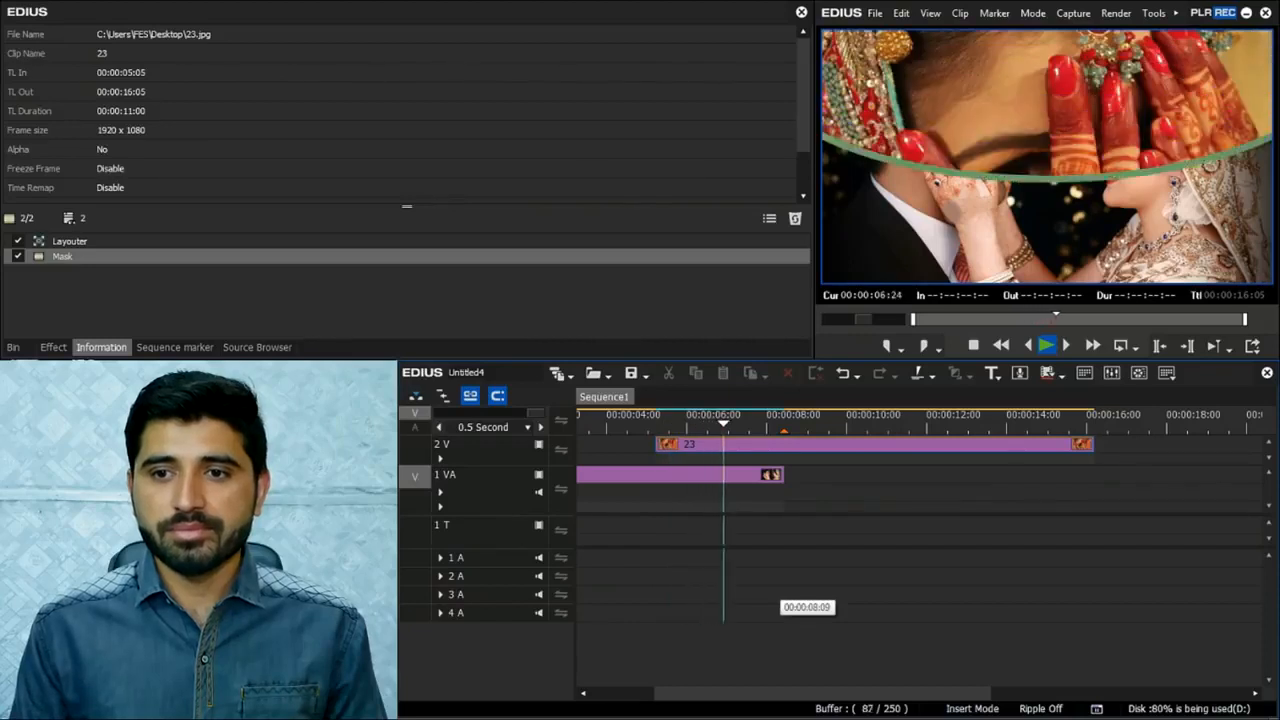
left_click(686, 420)
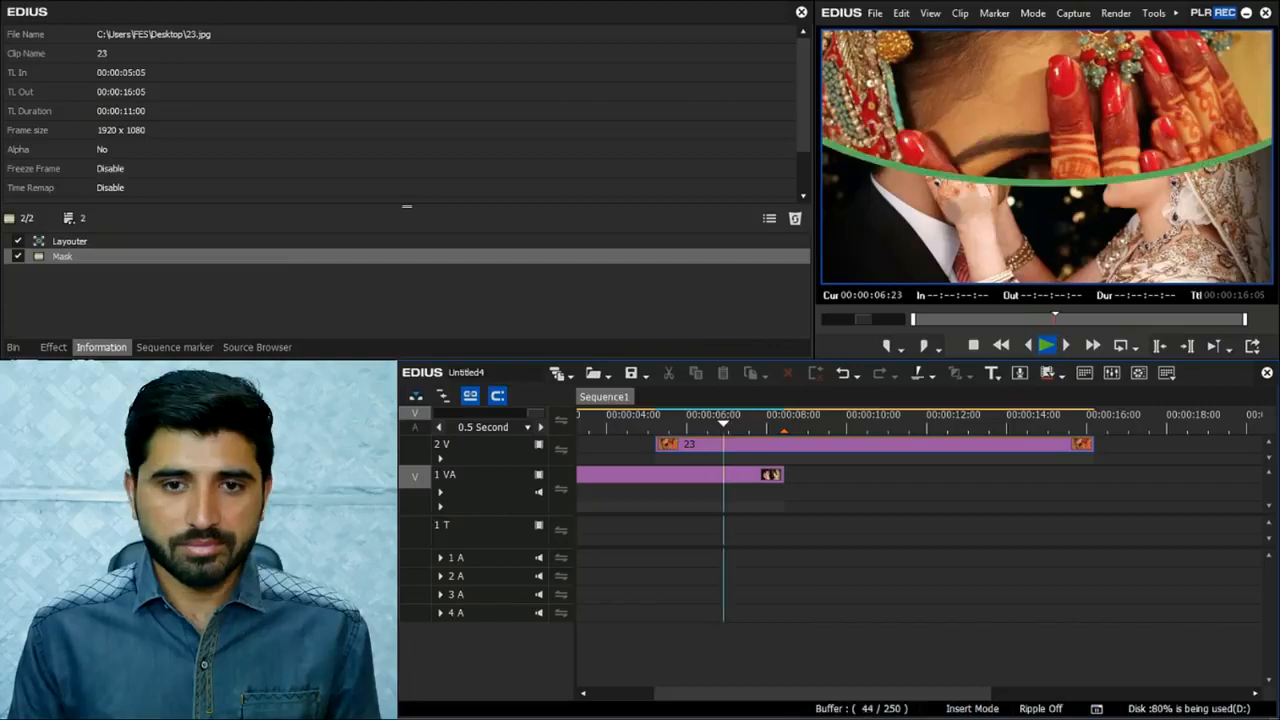
- Reopen the Mask filter and set the intermediate edge color keyframes one by one to Bezier interpolation
double_click(63, 256)
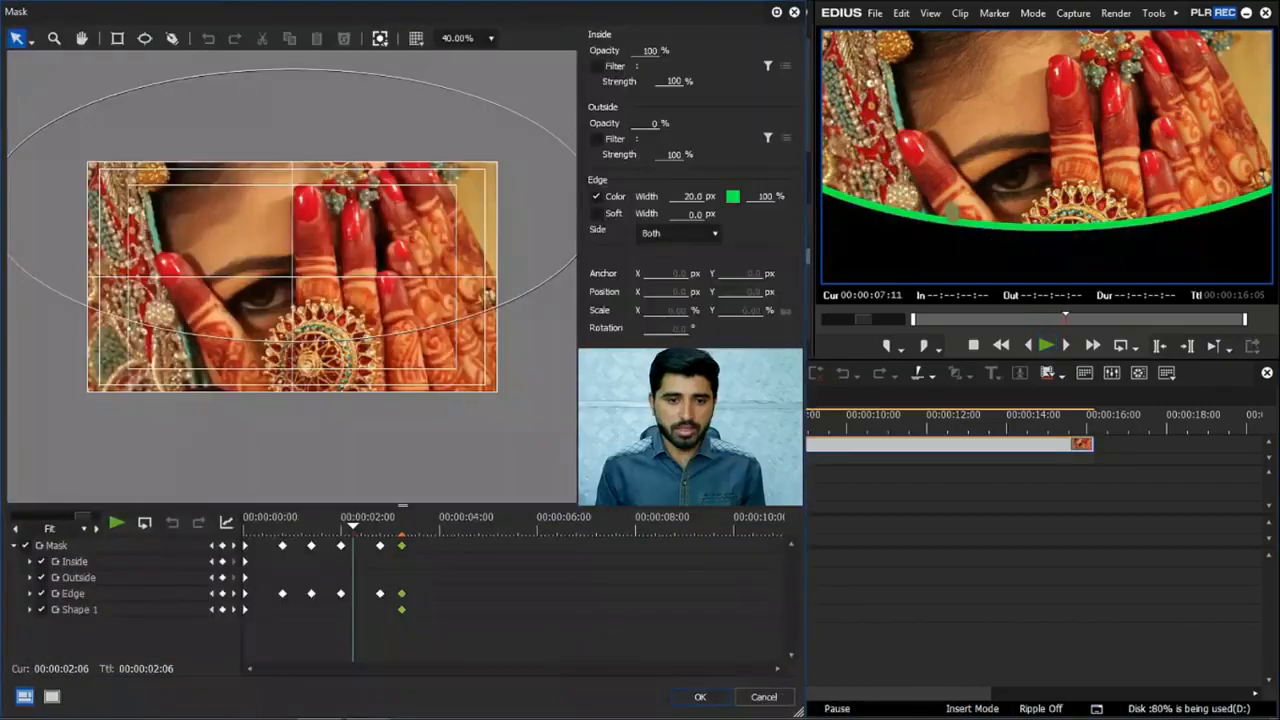
left_click(380, 593)
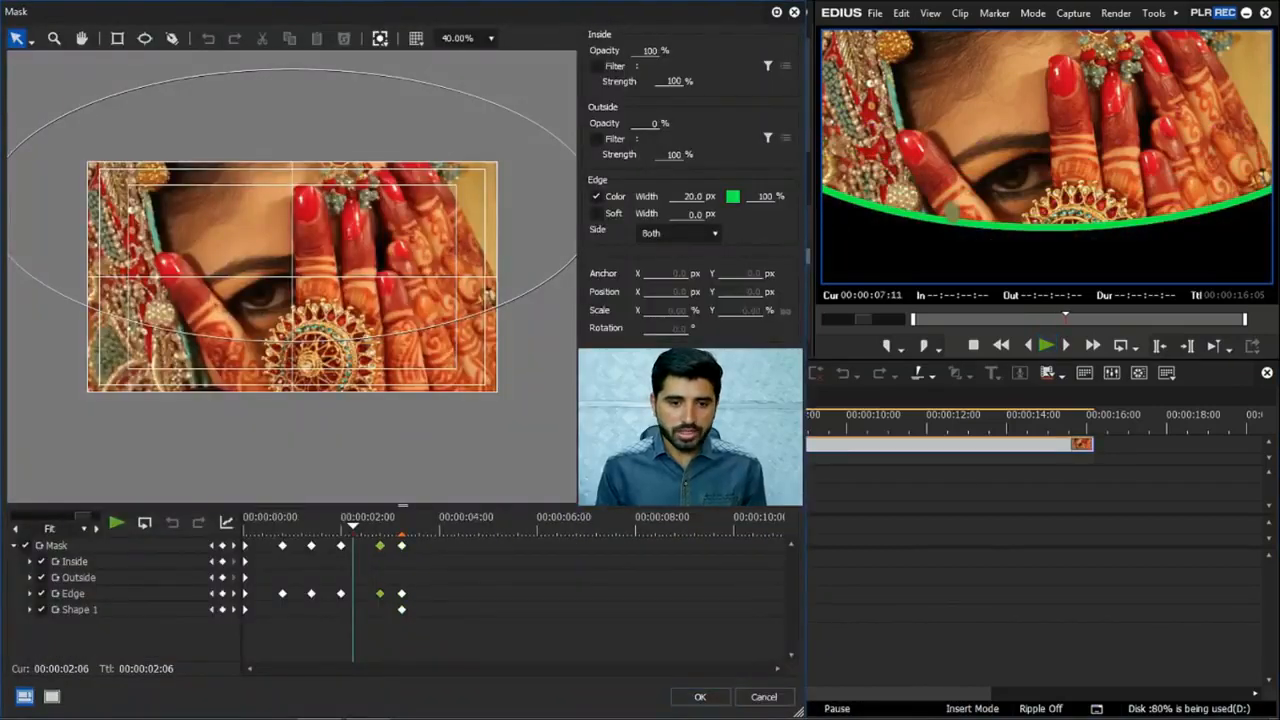
right_click(380, 545)
left_click(341, 546)
right_click(341, 546)
left_click(366, 499)
left_click(311, 546)
right_click(311, 546)
left_click(334, 501)
left_click(282, 546)
right_click(282, 546)
left_click(305, 500)
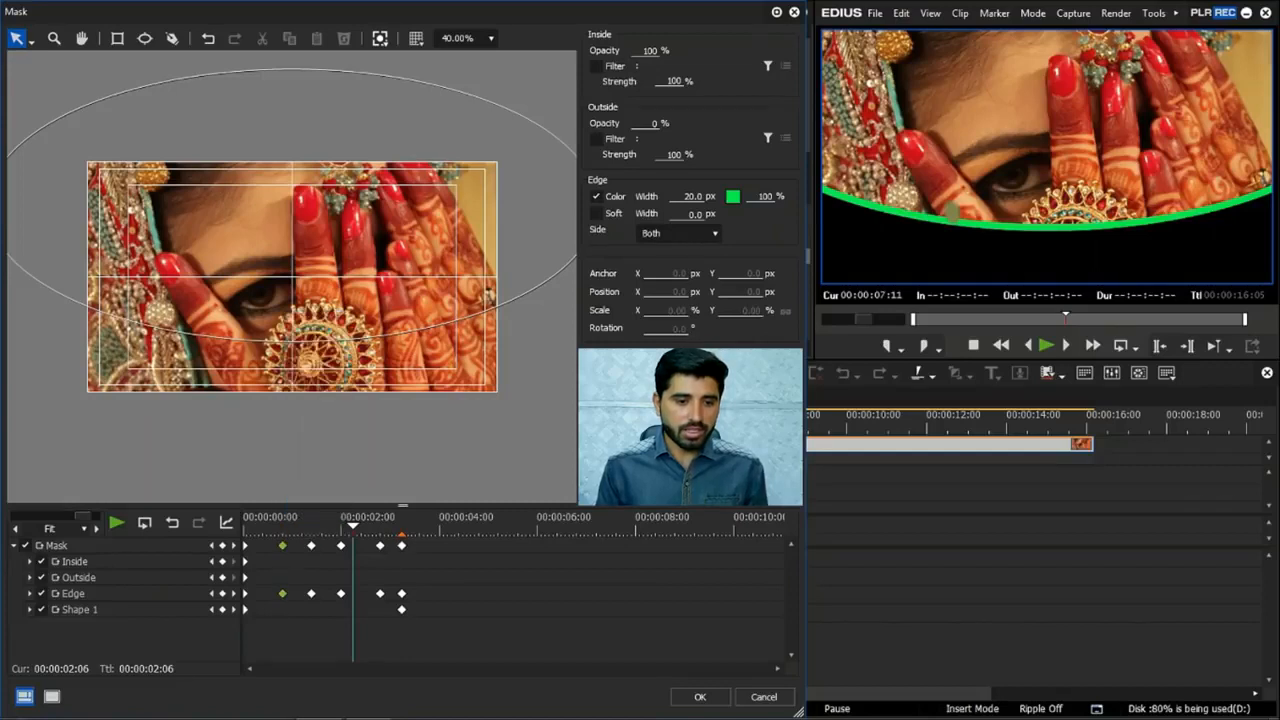
- Check the interpolation options of the starting keyframes and of all mask keyframes together
right_click(245, 609)
left_click(263, 647)
left_click_drag(263, 647, 243, 537)
right_click(246, 546)
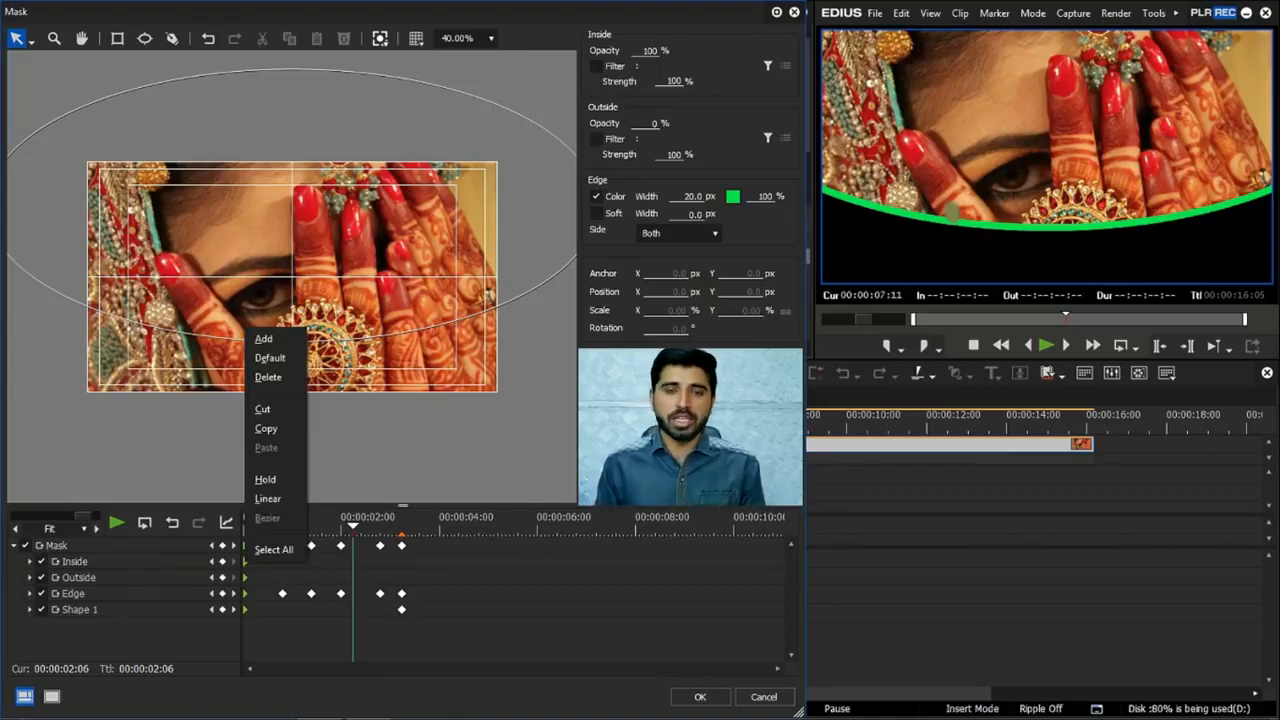
key("Escape")
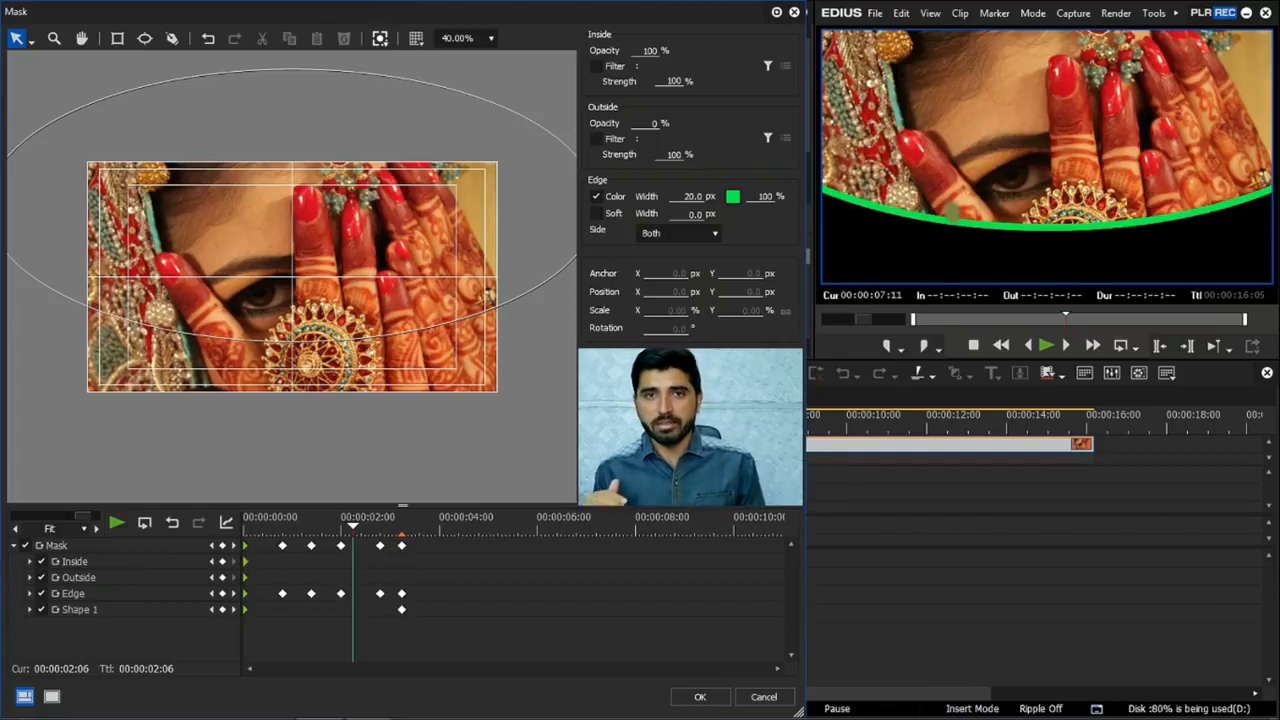
key("ctrl+a")
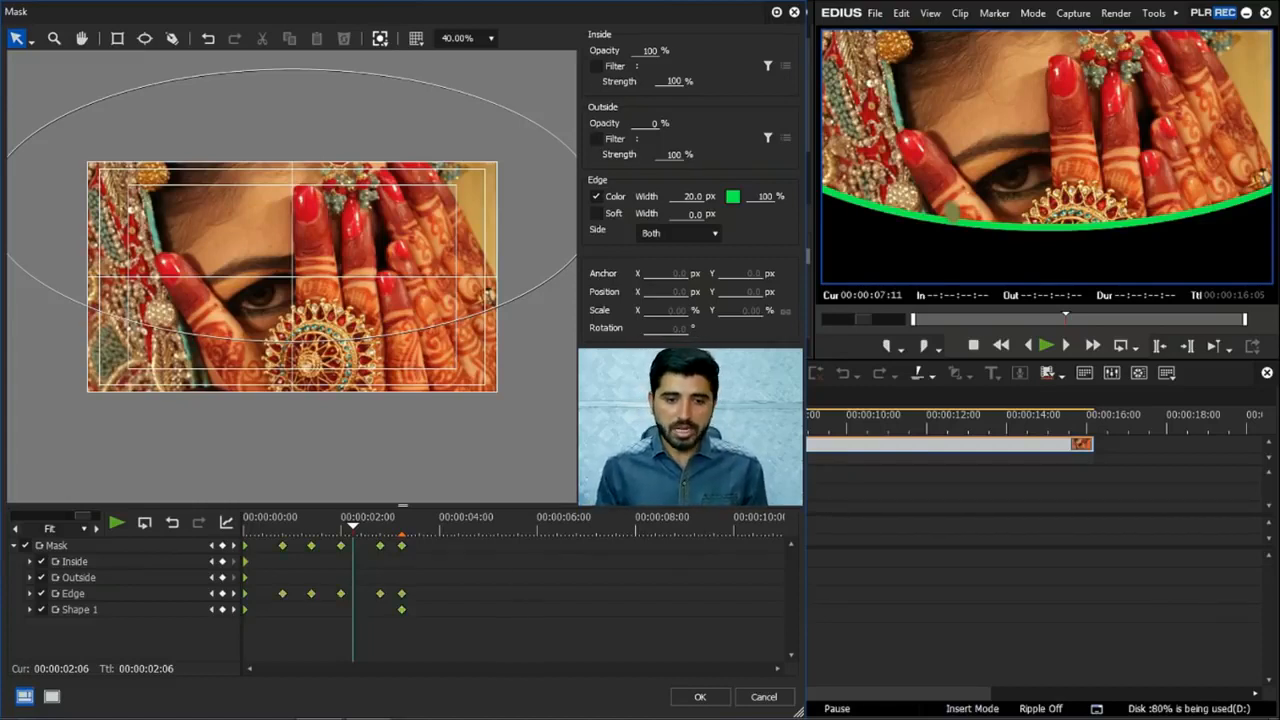
right_click(401, 545)
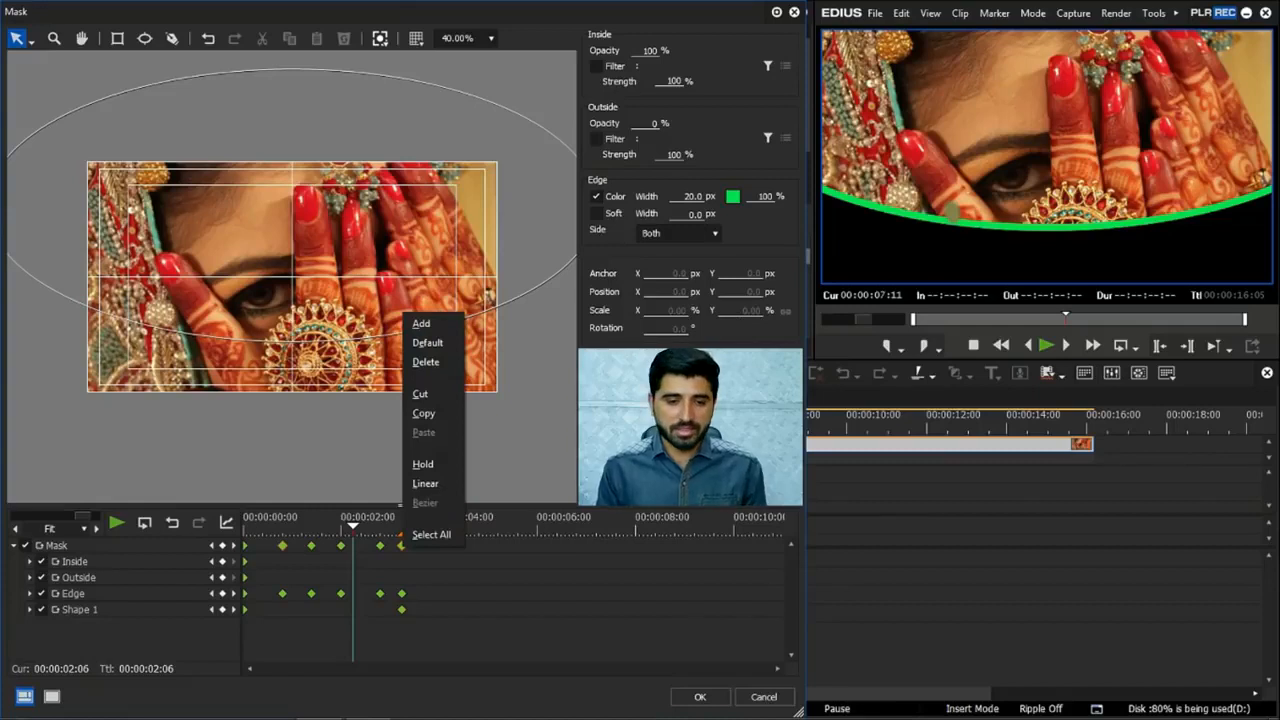
left_click(473, 645)
- Set the last two groups of mask keyframes to Bezier interpolation and apply the Mask filter settings
left_click_drag(473, 658, 369, 541)
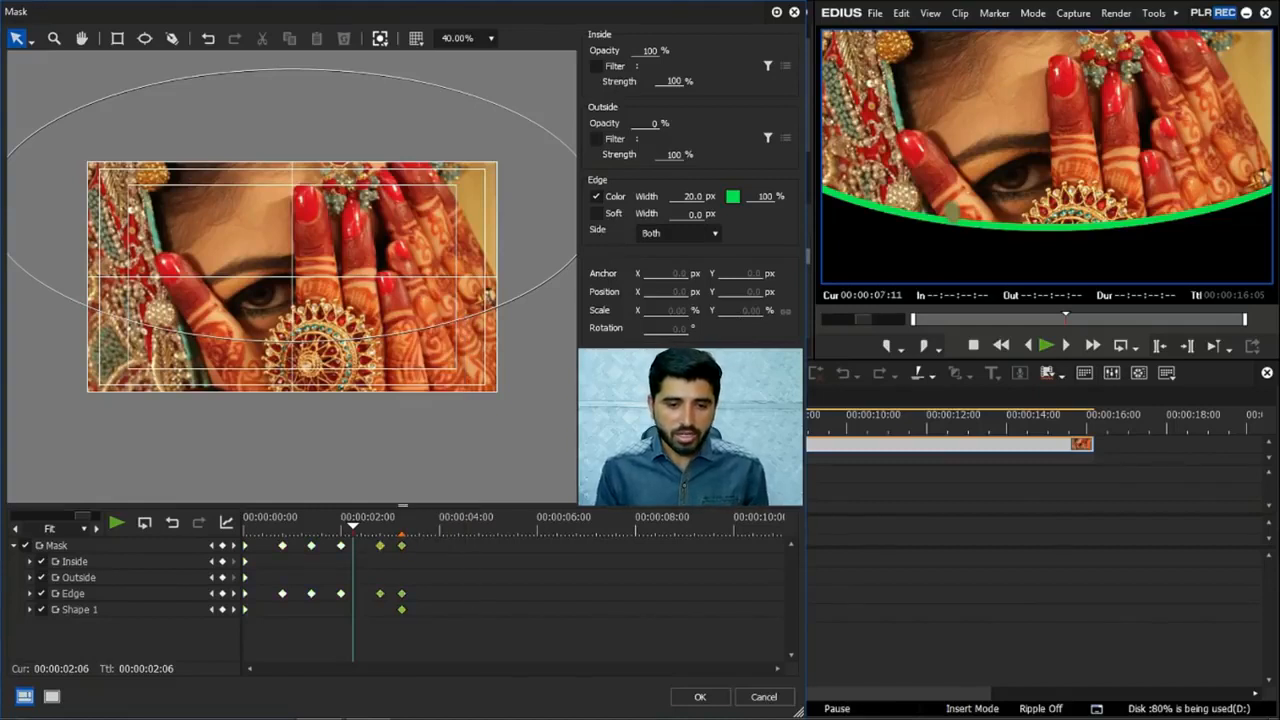
right_click(401, 545)
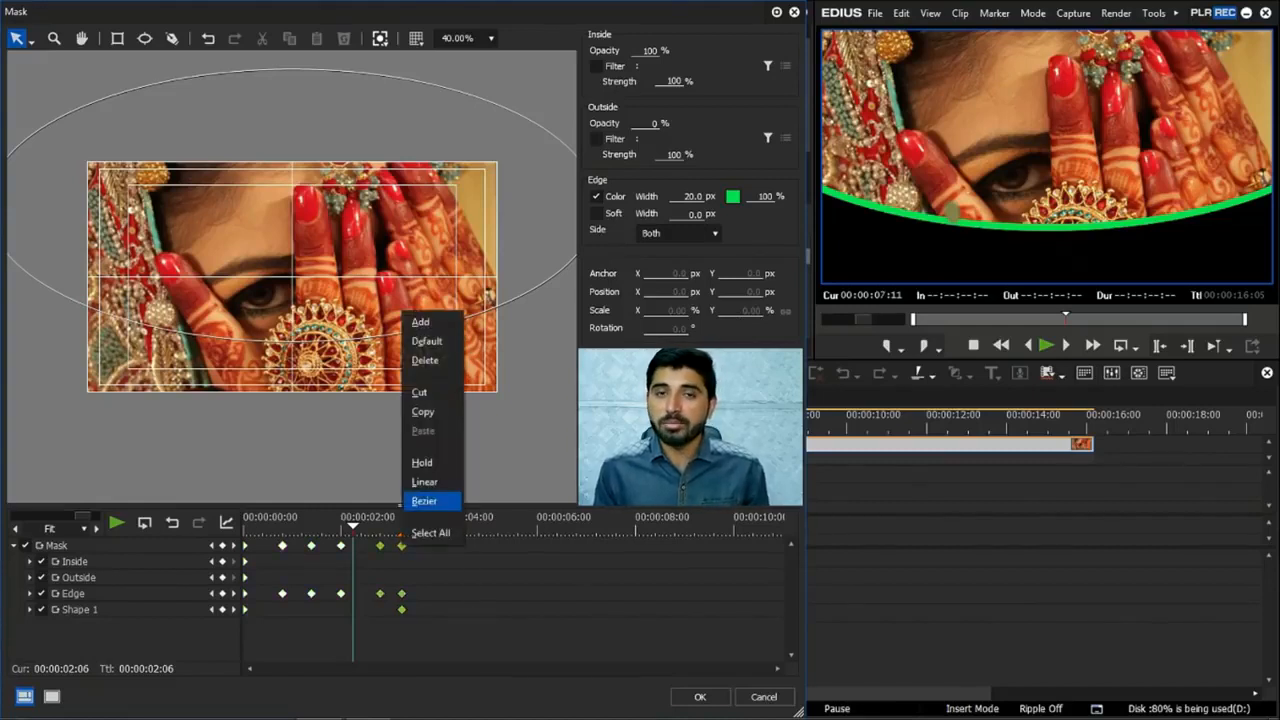
left_click(404, 502)
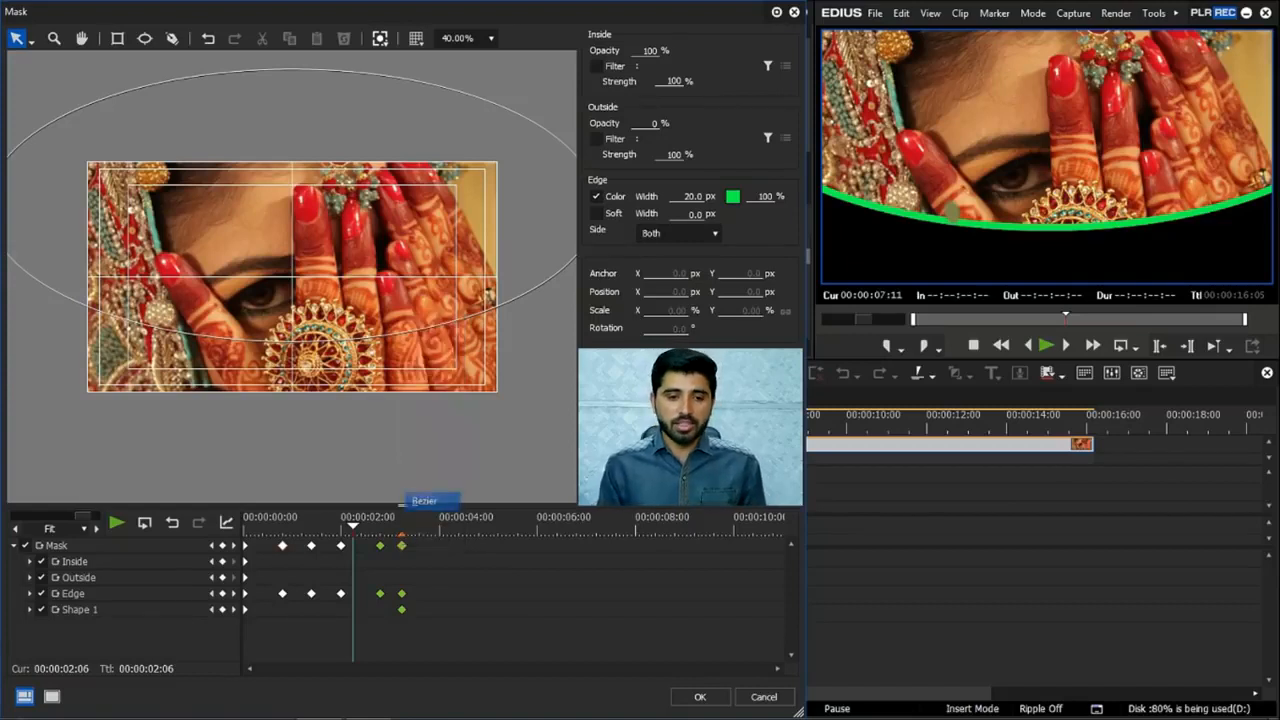
key("Return")
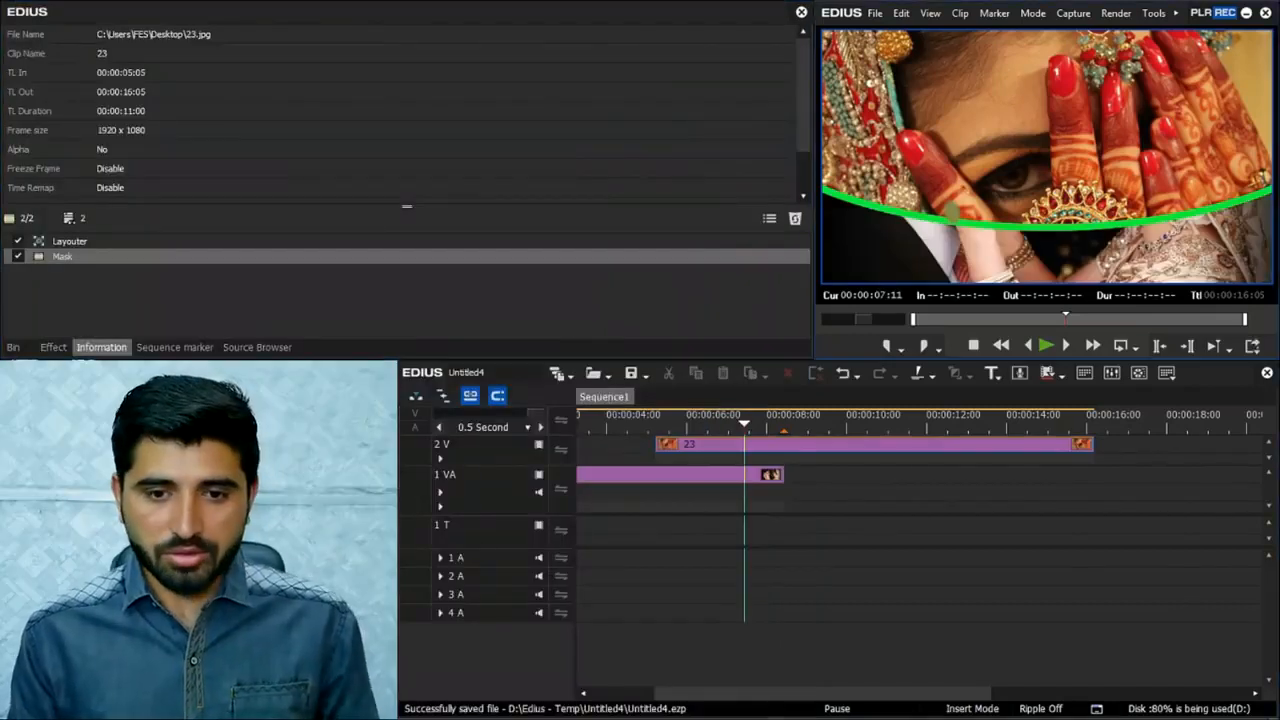
- Play back the finished transition across the overlap of the two photo clips
key("alt+space")
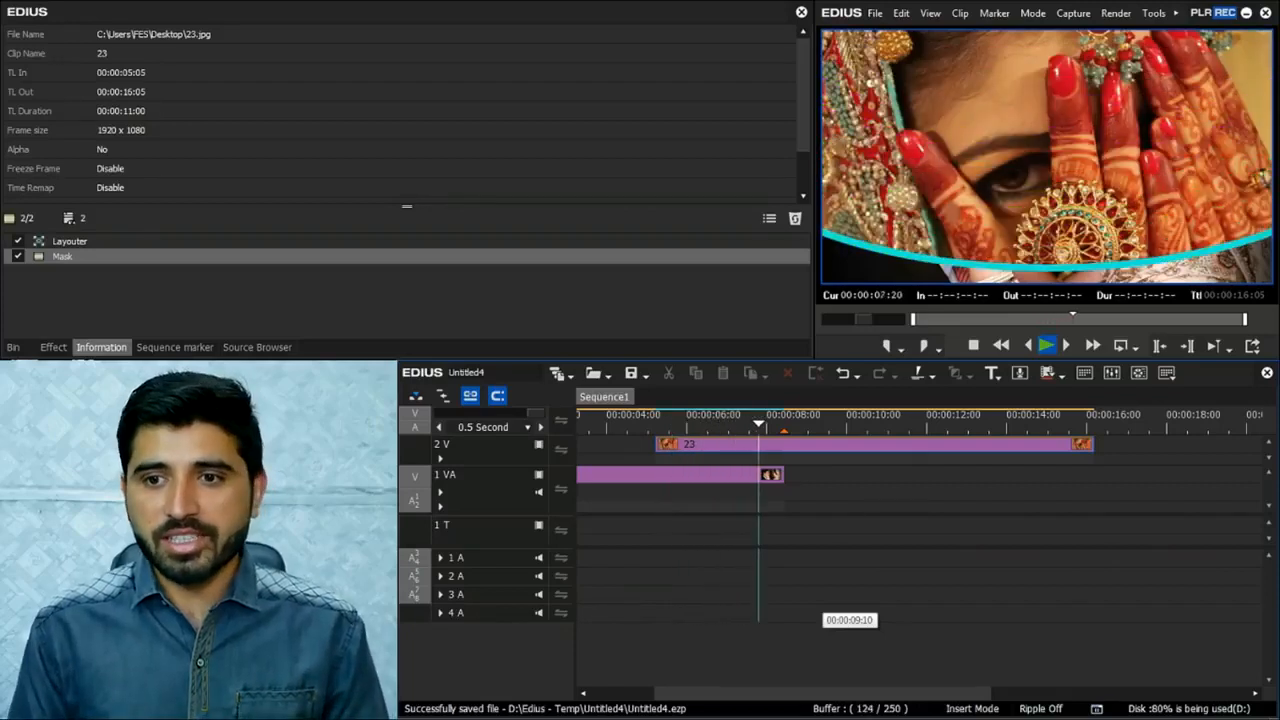
key("alt+space")
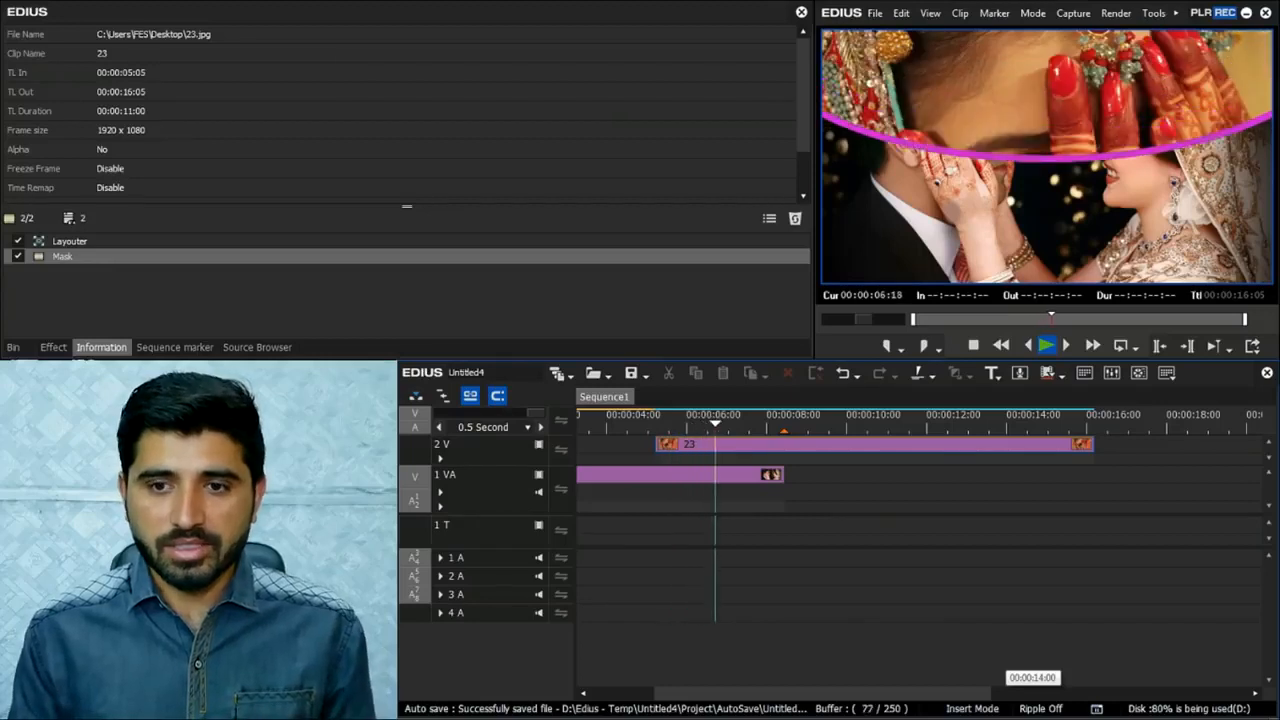
key("space")
- Place the playhead at the end of the lower clip, 00:00:08:11, and add a video track above 2 V
left_click(785, 422)
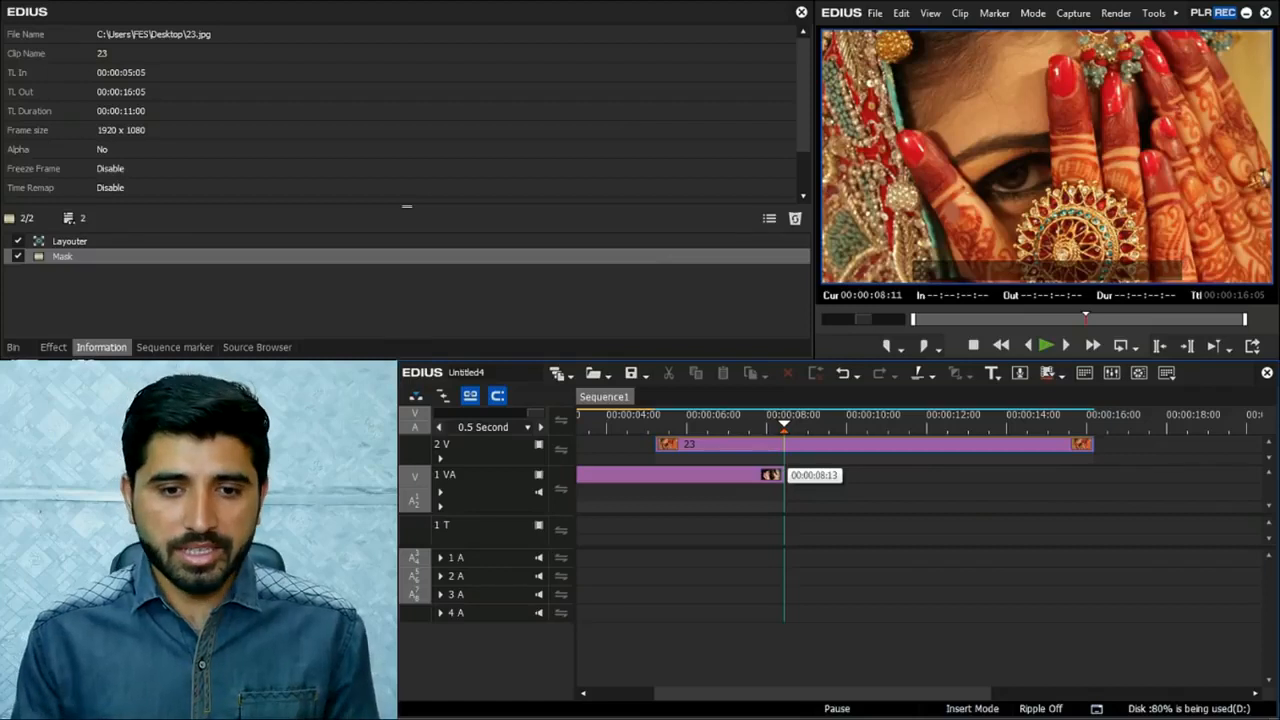
right_click(518, 448)
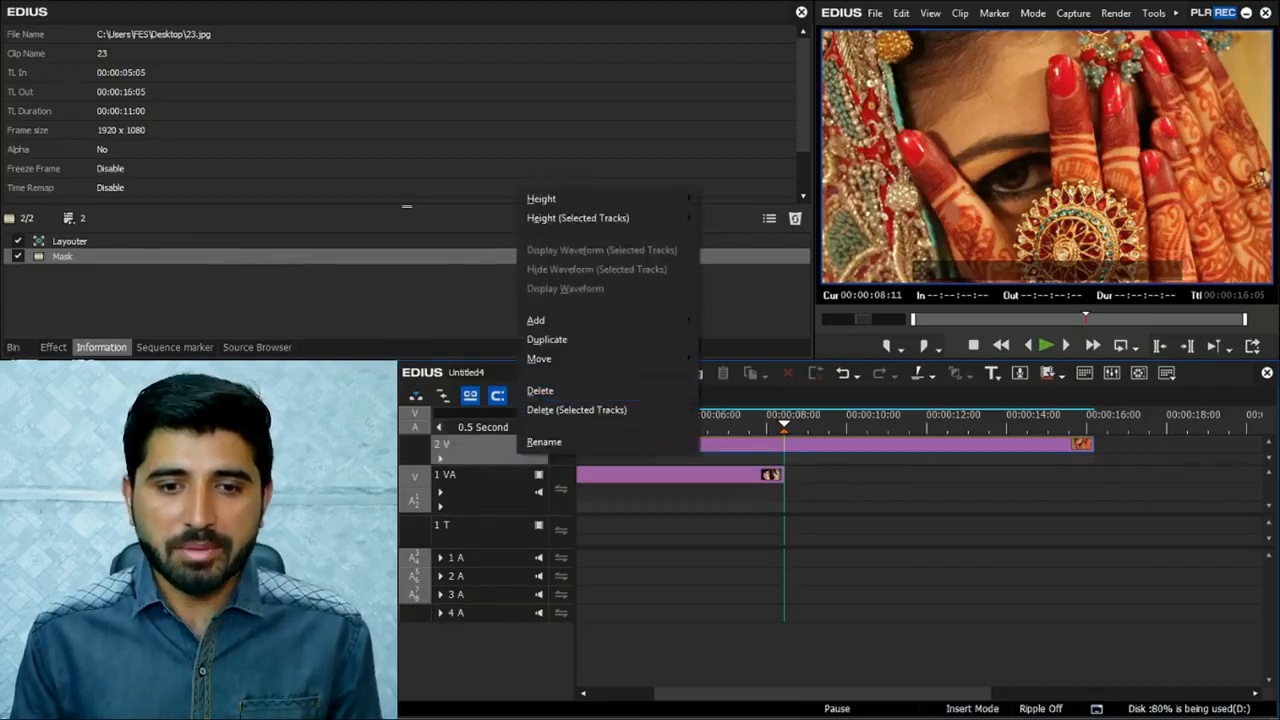
mouse_move(600, 320)
left_click(756, 340)
key("Return")
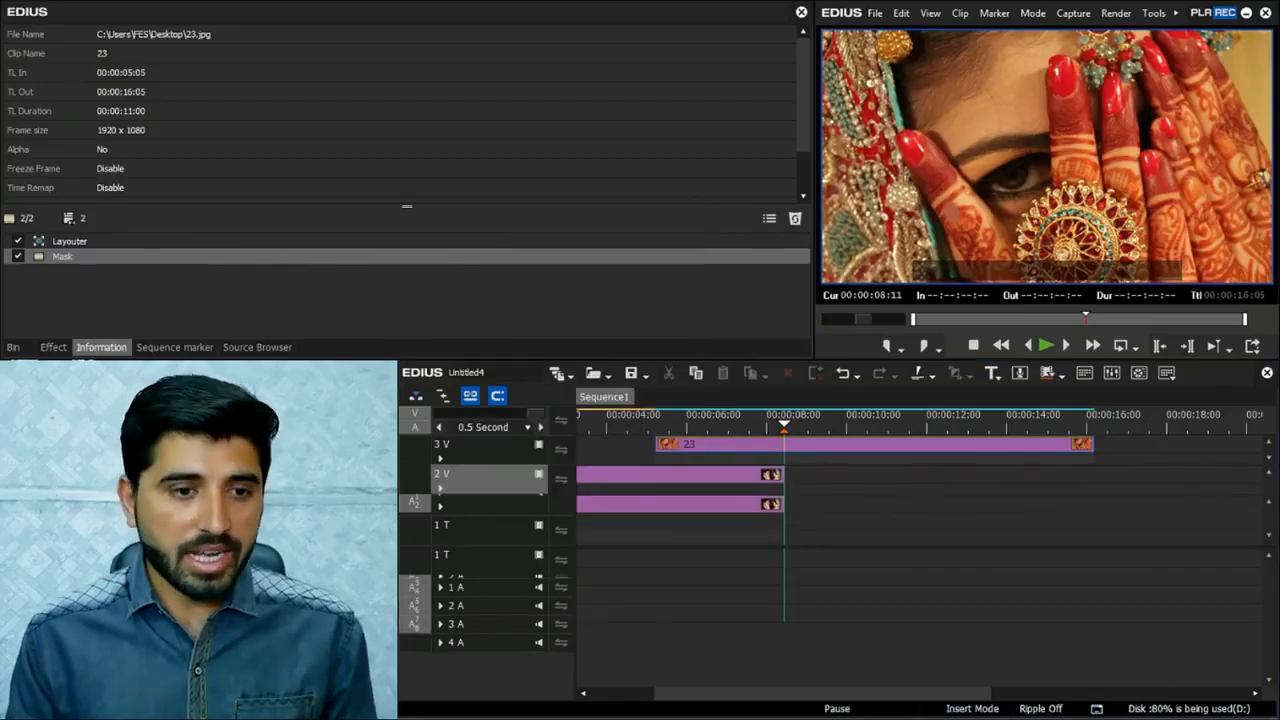
- Place photo 23 from the bin on track 3 V, aligned with the start and end of the 2 V clip
left_click(14, 347)
left_click_drag(168, 97, 658, 447)
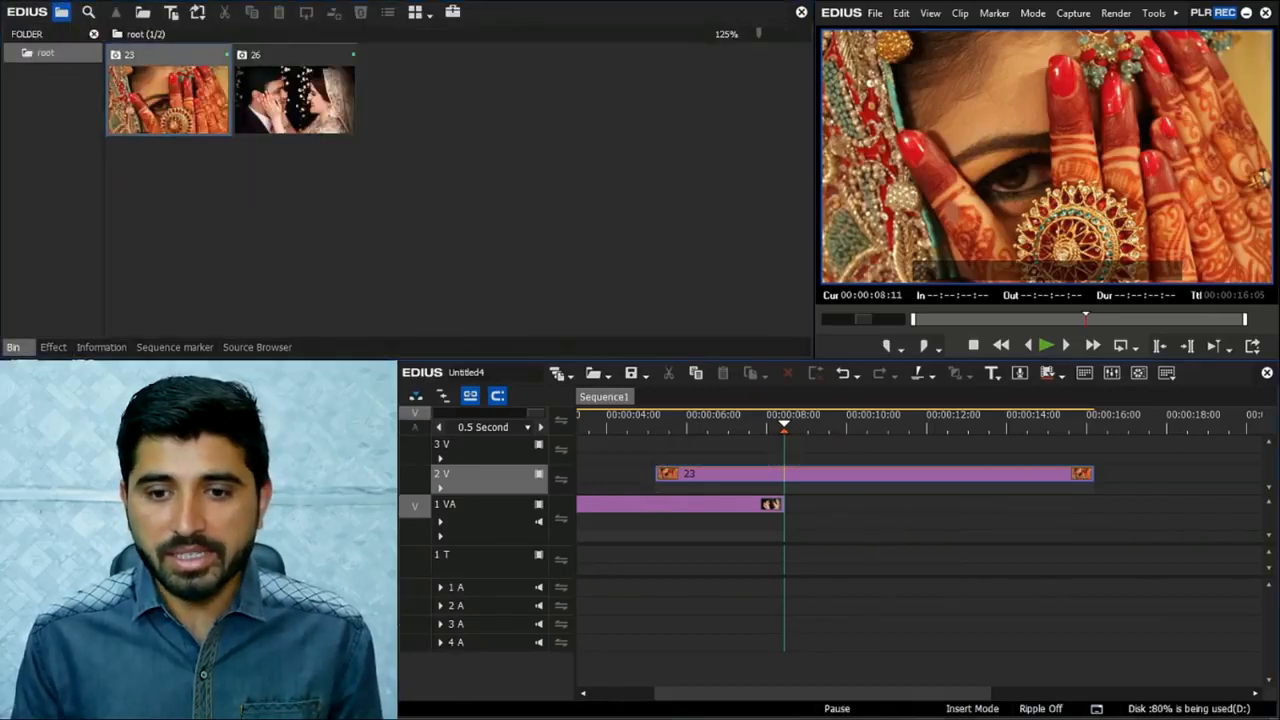
left_click_drag(851, 445, 1096, 447)
- Split the 3 V clip at 00:00:08:11 and delete the part before the cut
left_click(850, 445)
key("c")
left_click(748, 446)
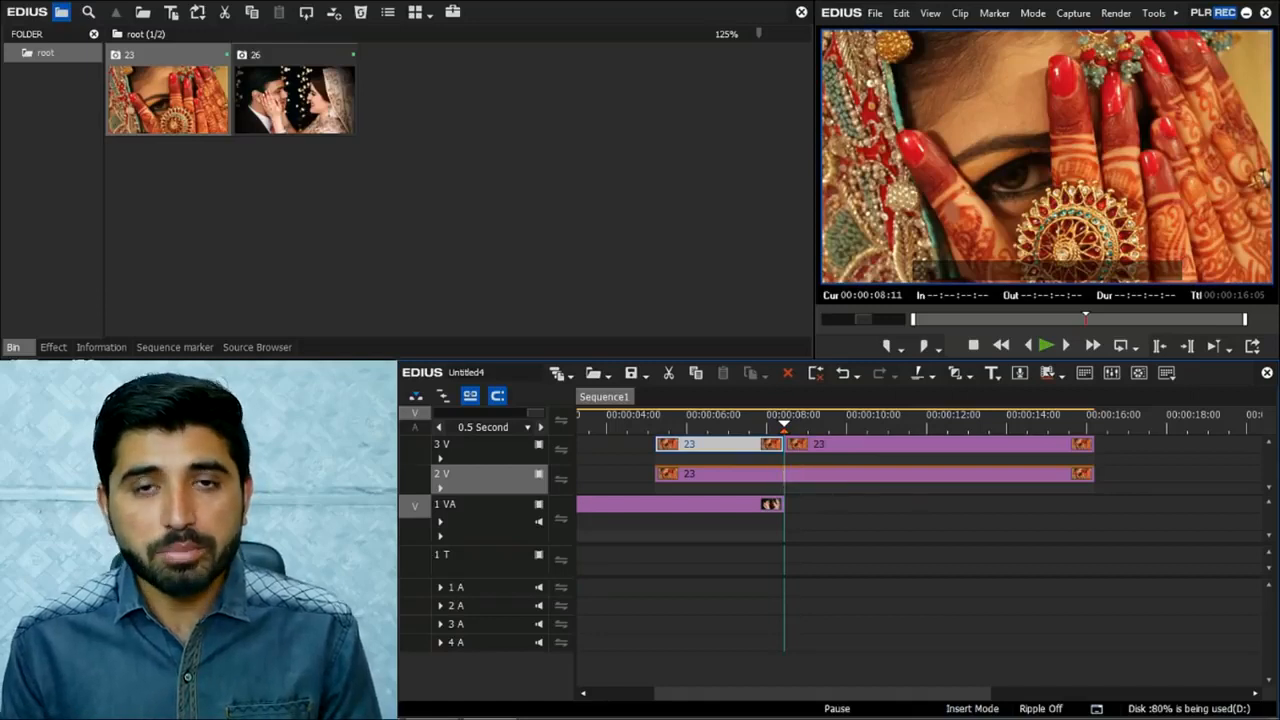
key("Delete")
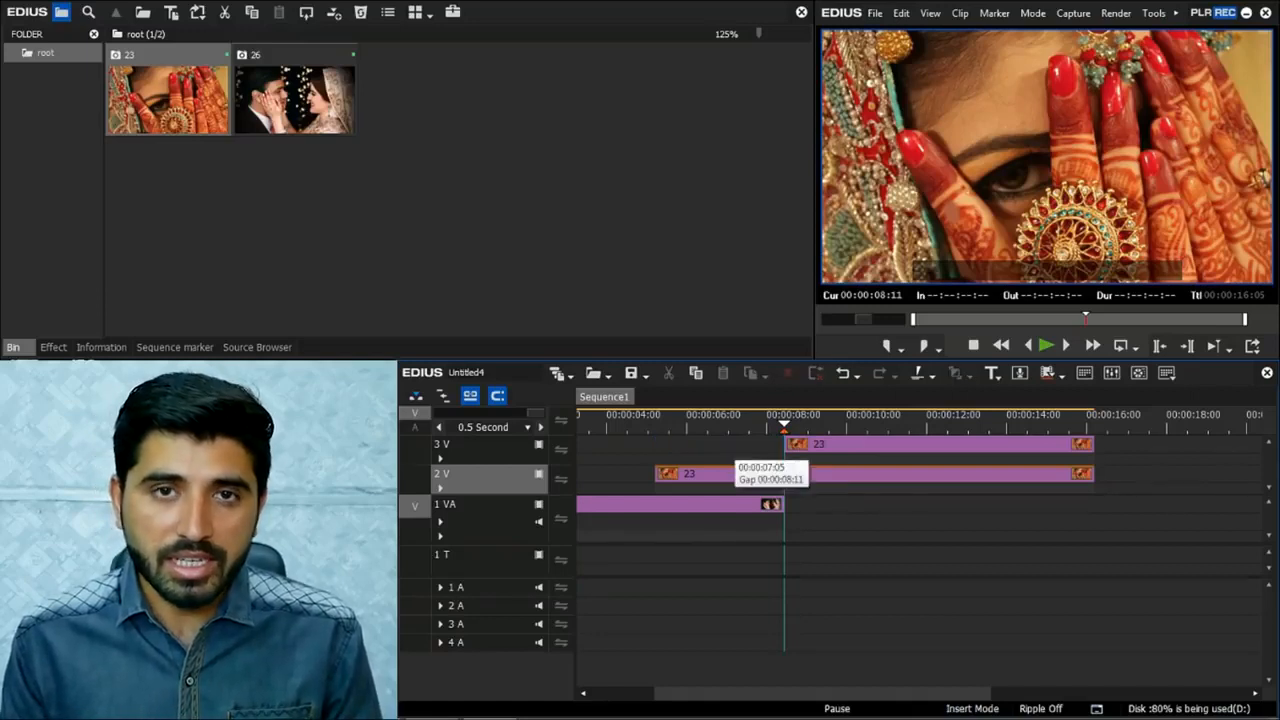
- Disable clip 23 on track 2 V and apply the Mask video filter to clip 23 on track 3 V
left_click(858, 474)
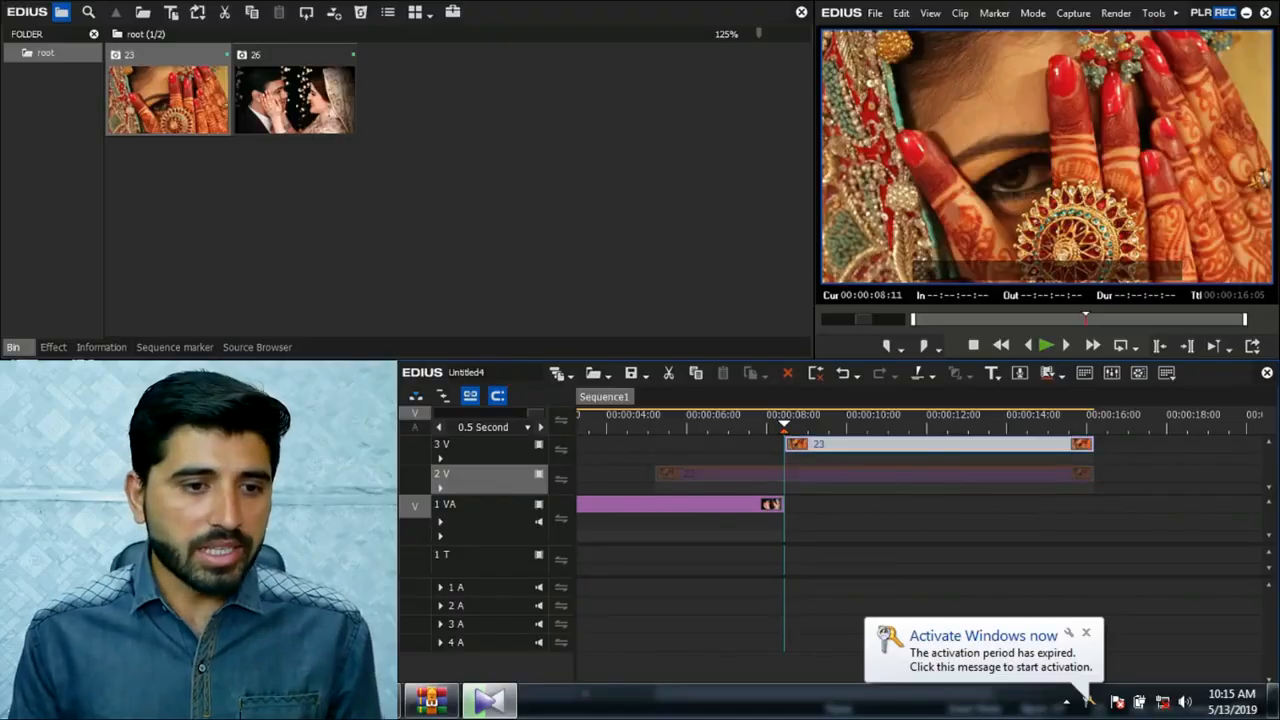
left_click(53, 347)
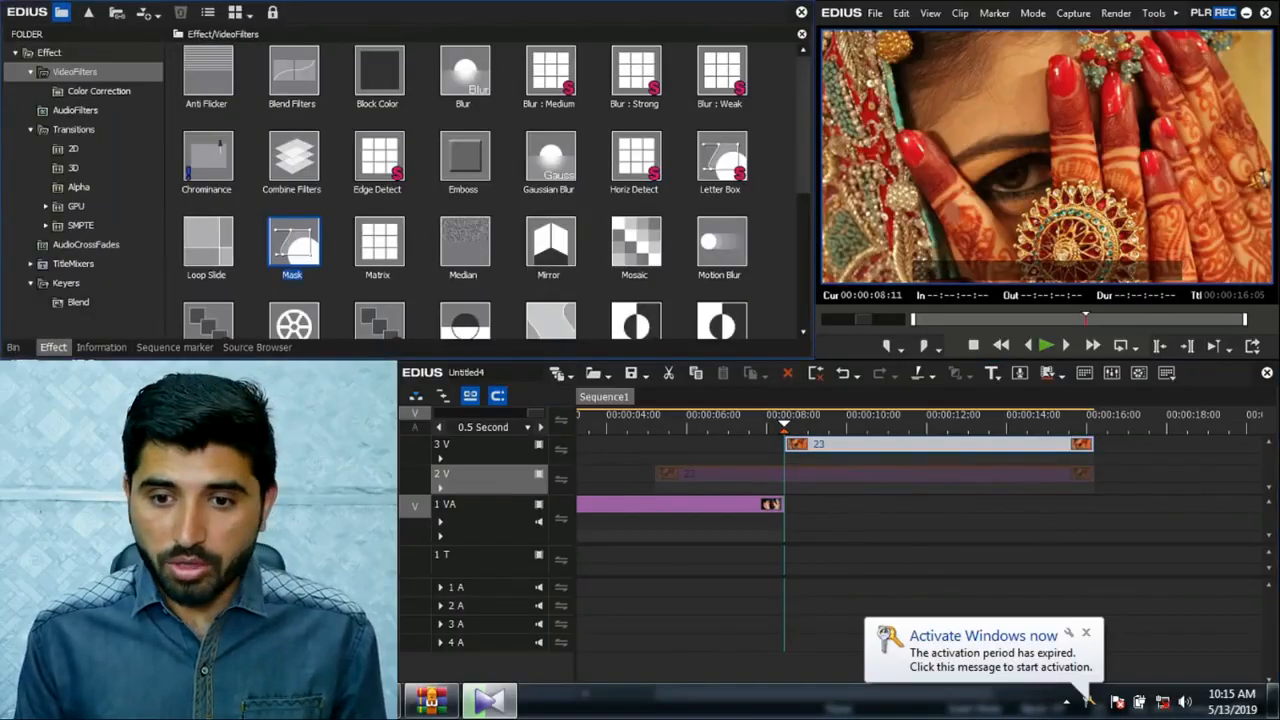
left_click_drag(294, 242, 920, 444)
- Open the Mask filter's settings for the 3 V clip
left_click(101, 347)
left_click(70, 241)
left_click(63, 256)
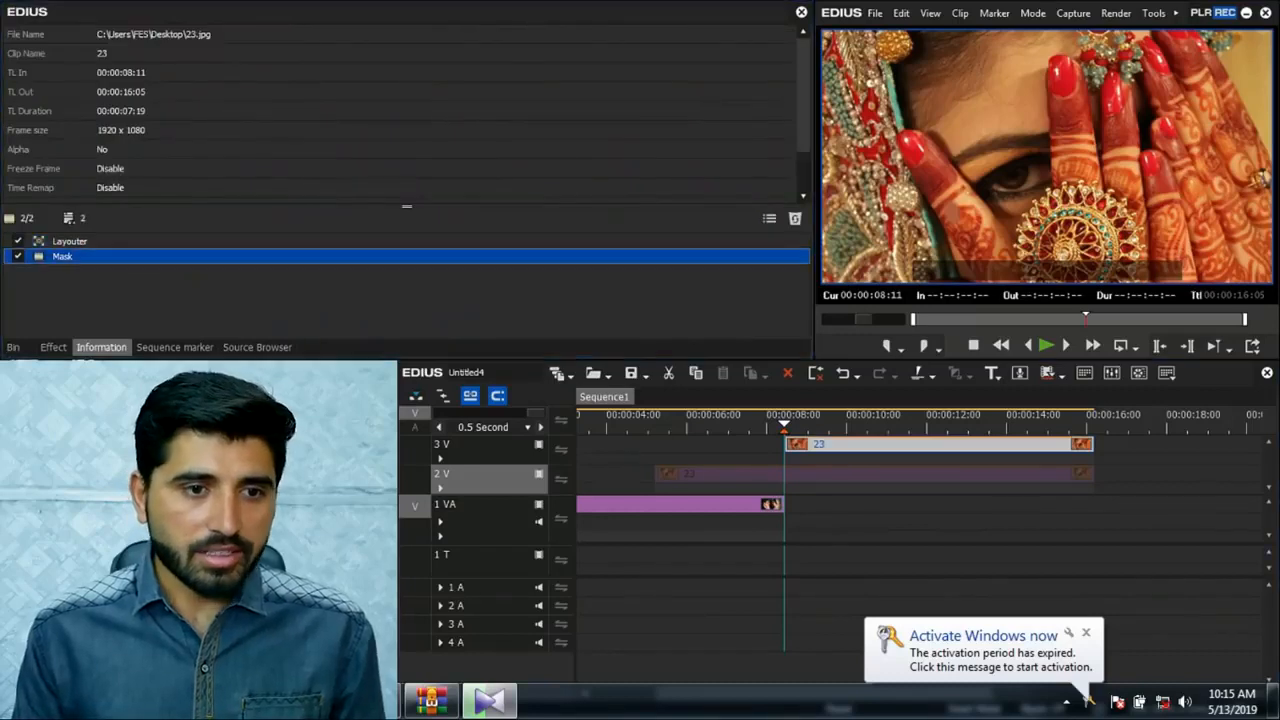
double_click(63, 256)
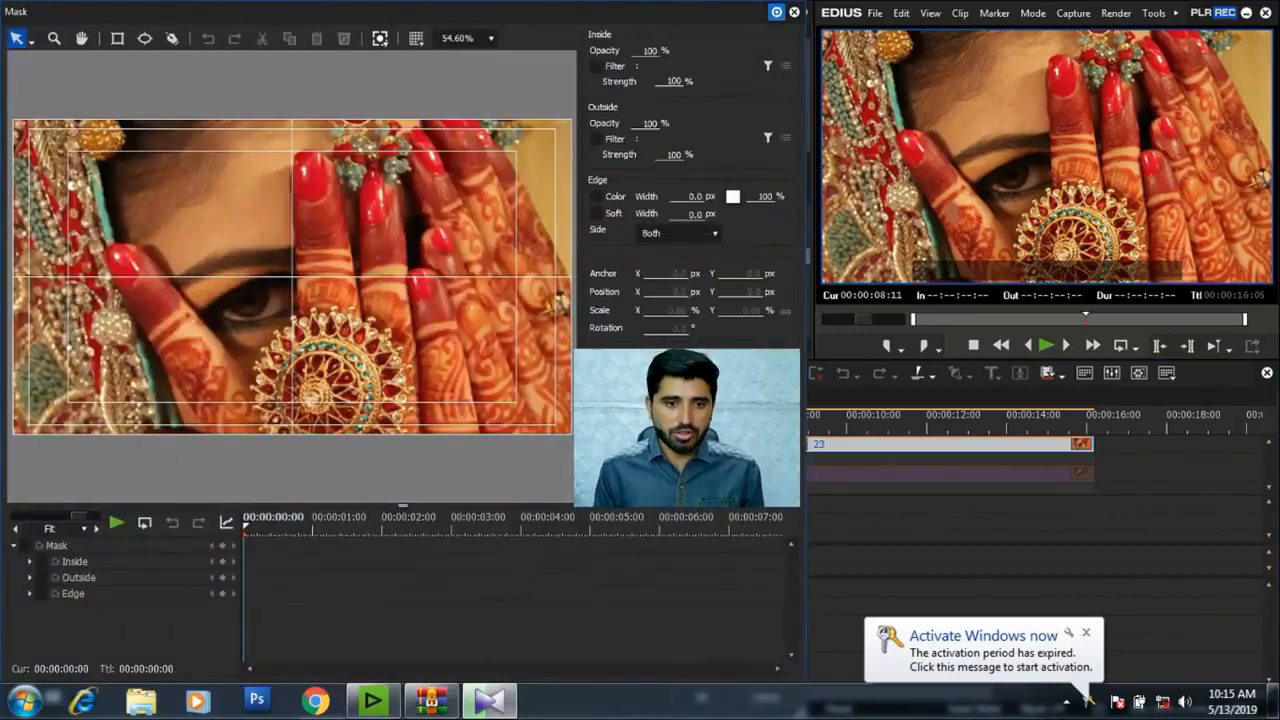
left_click(776, 12)
left_click(1252, 9)
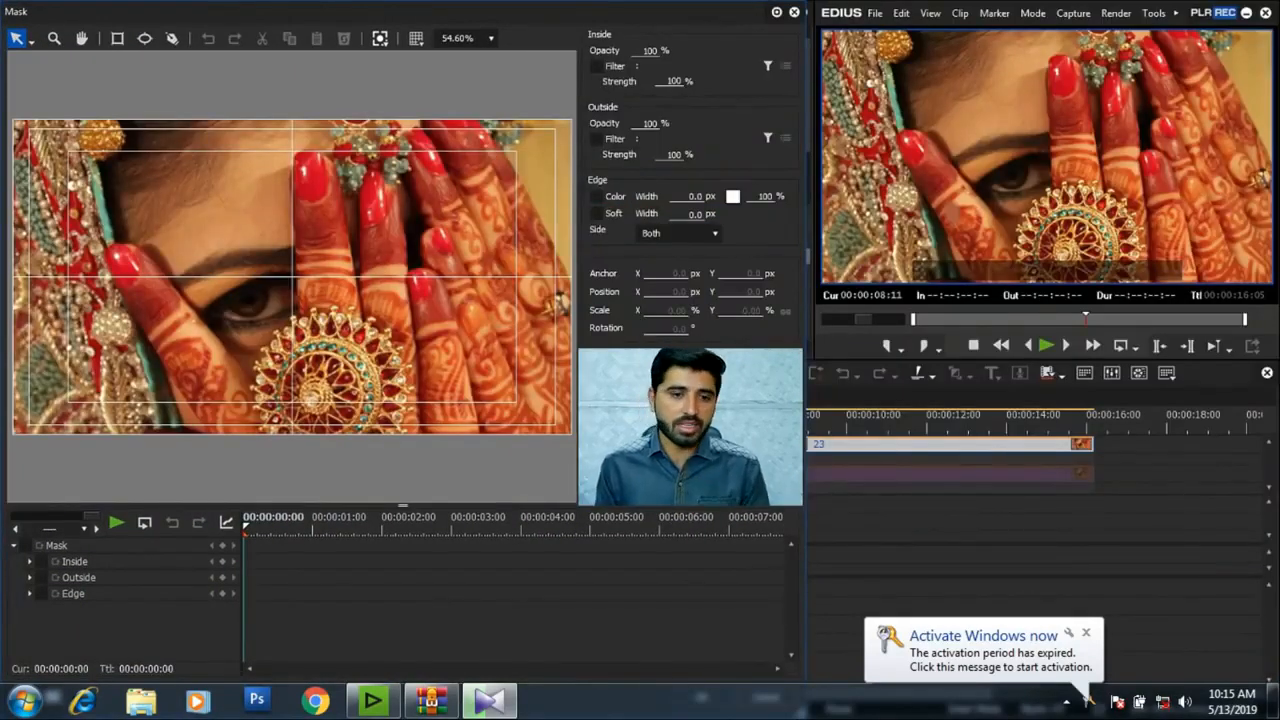
left_click(117, 38)
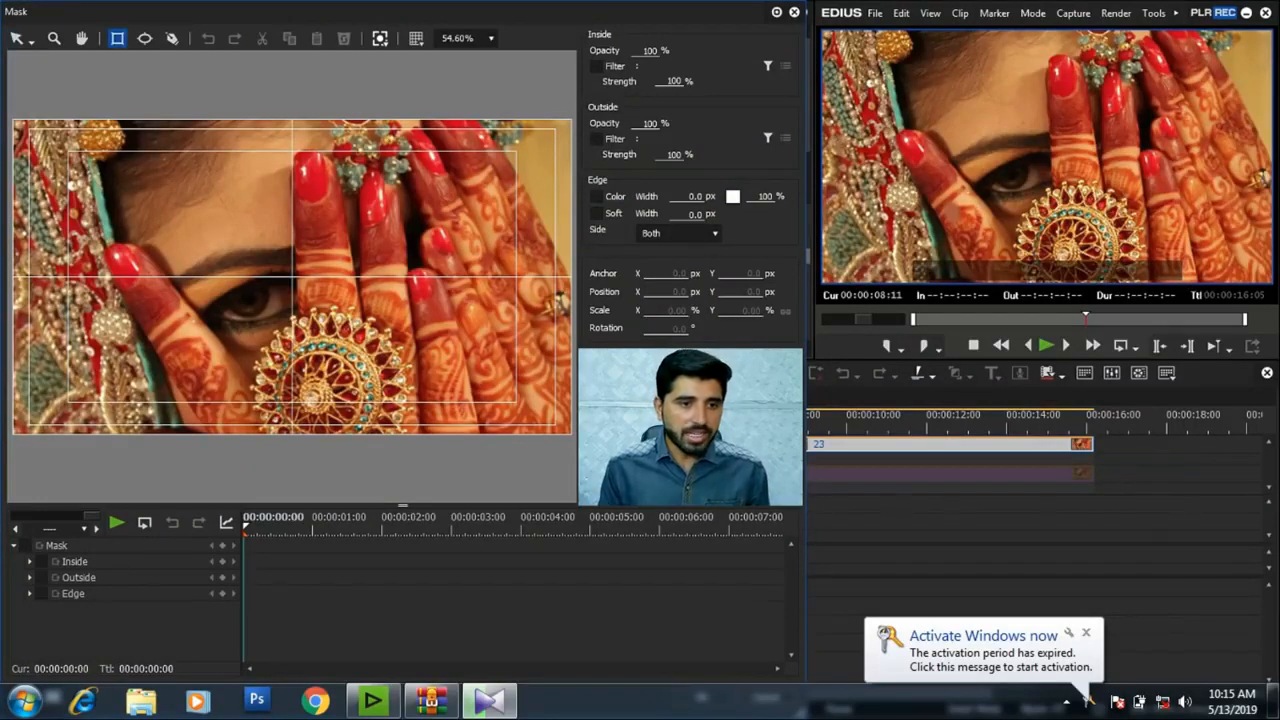
left_click_drag(60, 136, 323, 402)
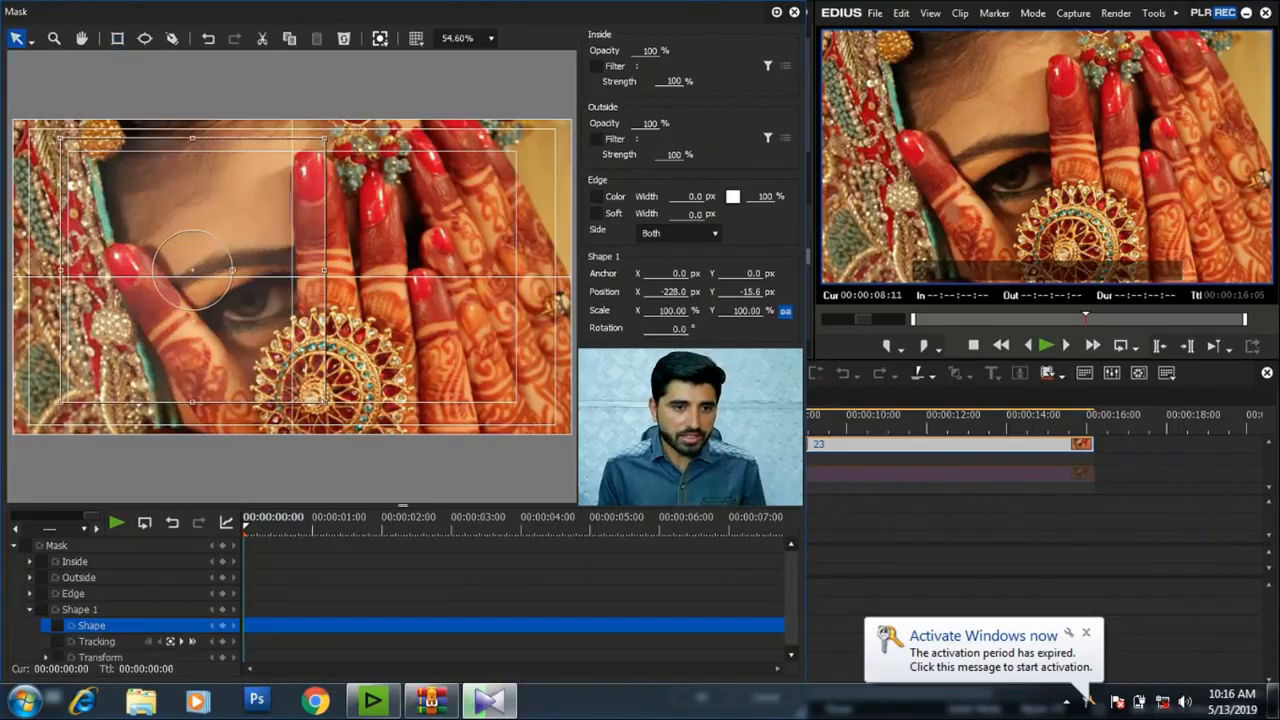
key("Delete")
- Draw a rectangular mask over the left half of the inner guide frame and add a Mask keyframe at 00:00:00:00
key("r")
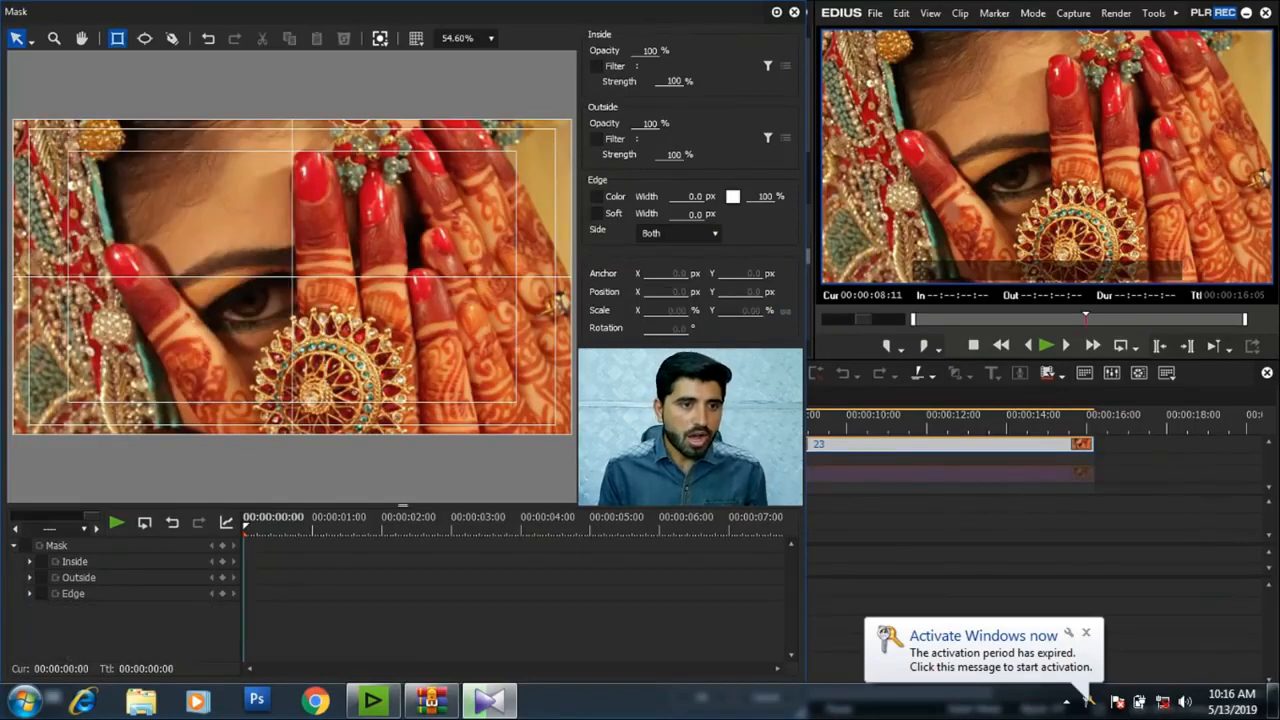
left_click_drag(69, 153, 319, 403)
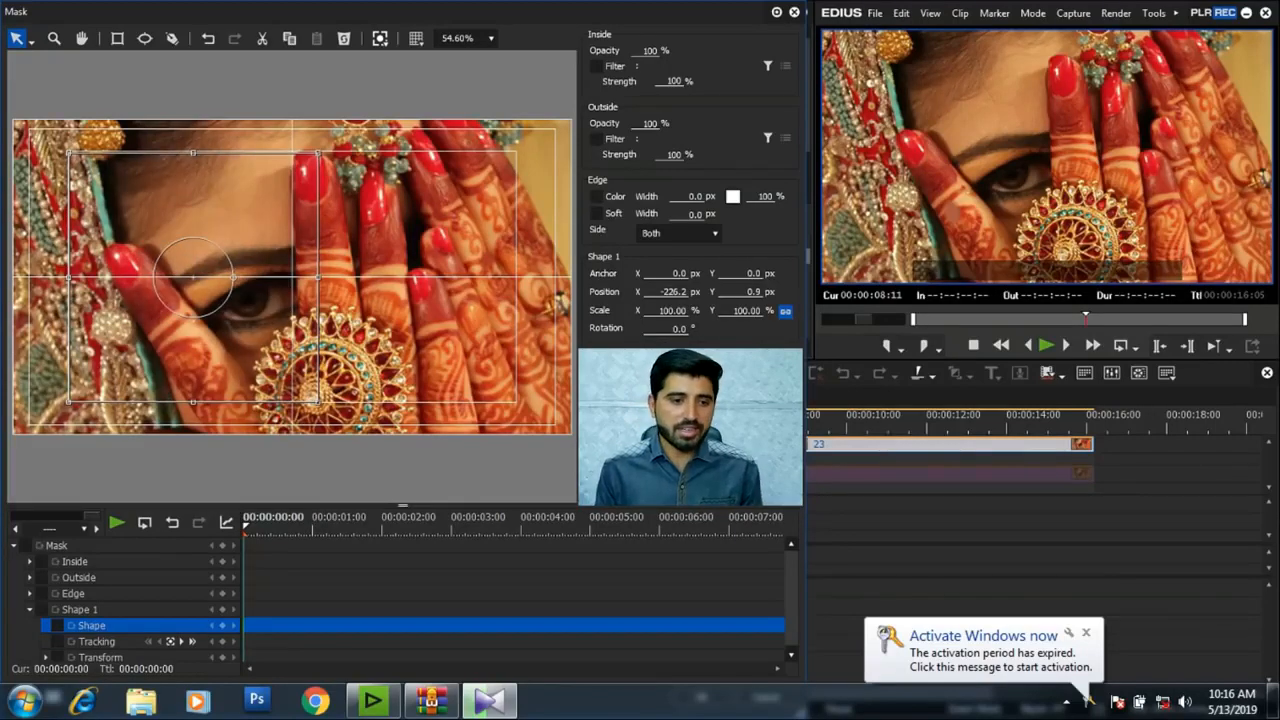
left_click(25, 546)
left_click(13, 546)
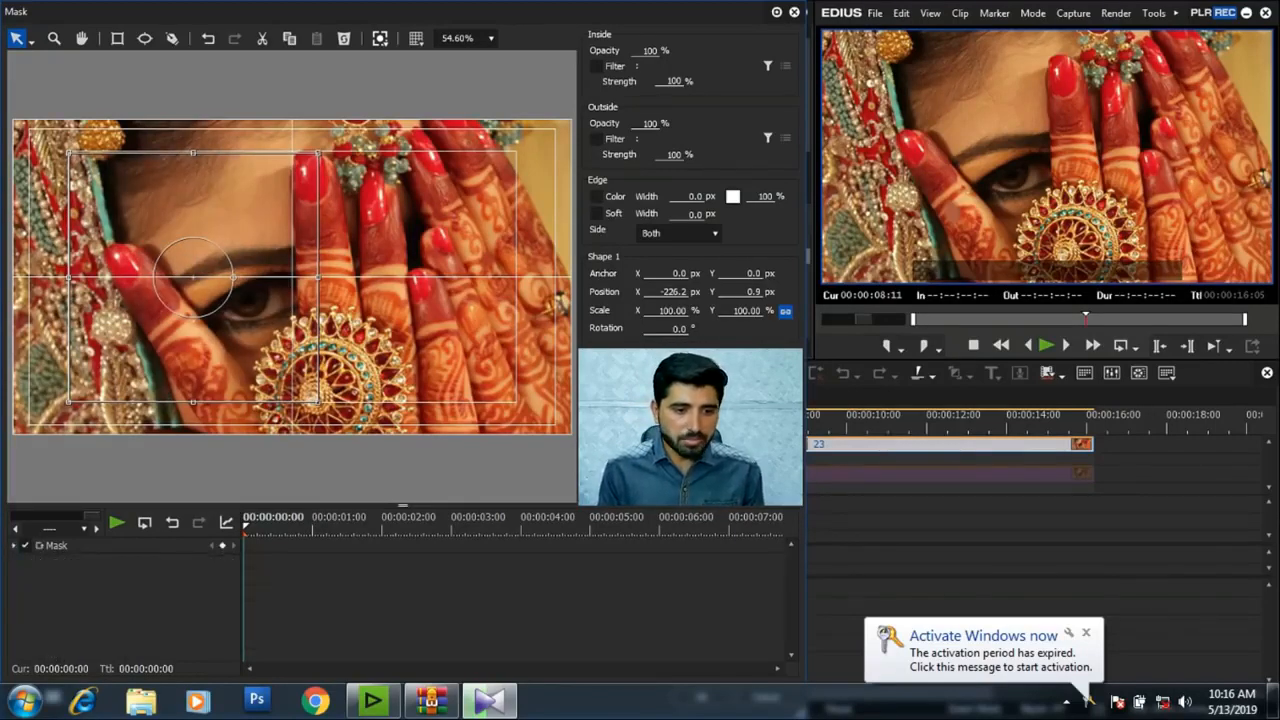
left_click(222, 546)
- Add a second Mask keyframe at 00:00:03:00
left_click_drag(245, 527, 479, 527)
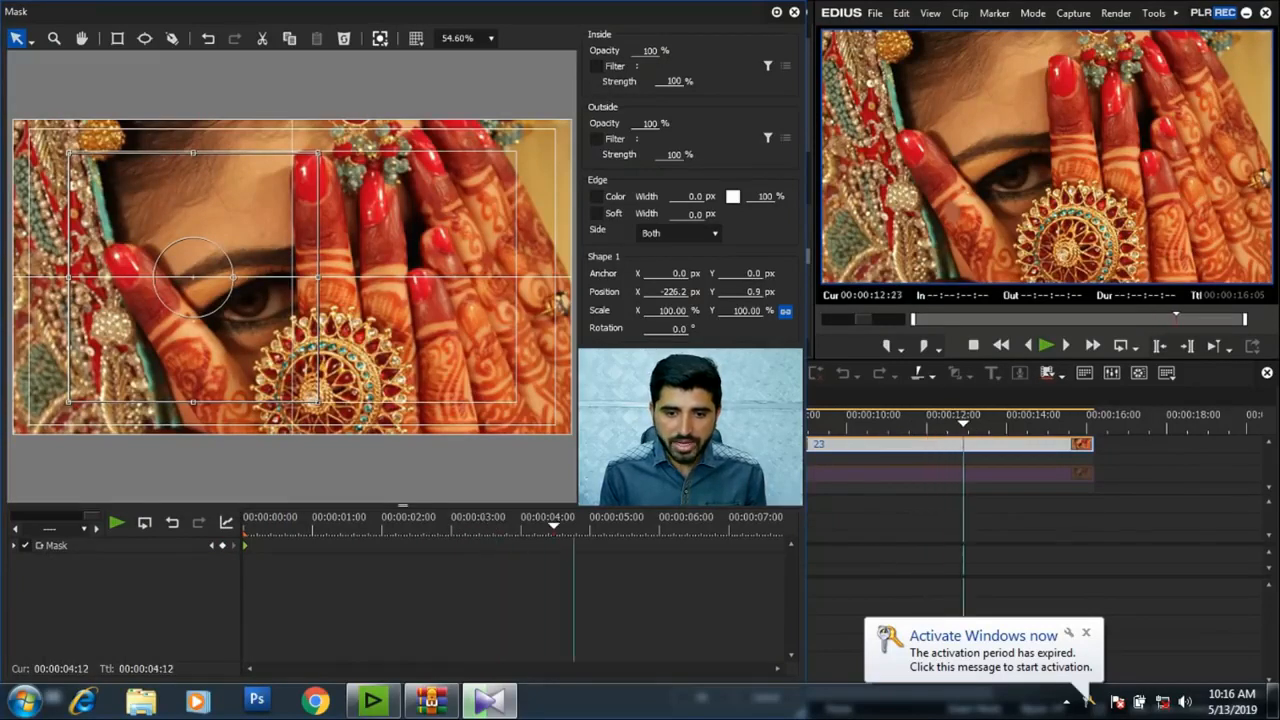
left_click_drag(598, 527, 452, 527)
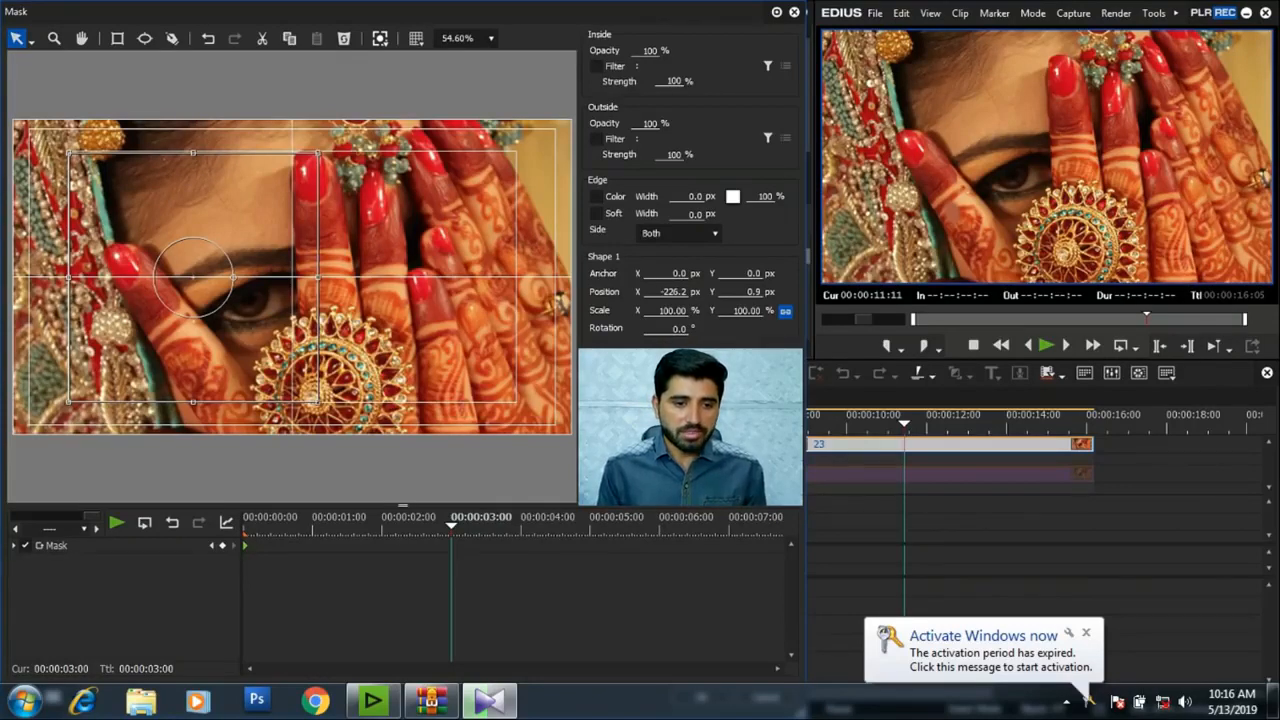
left_click(222, 546)
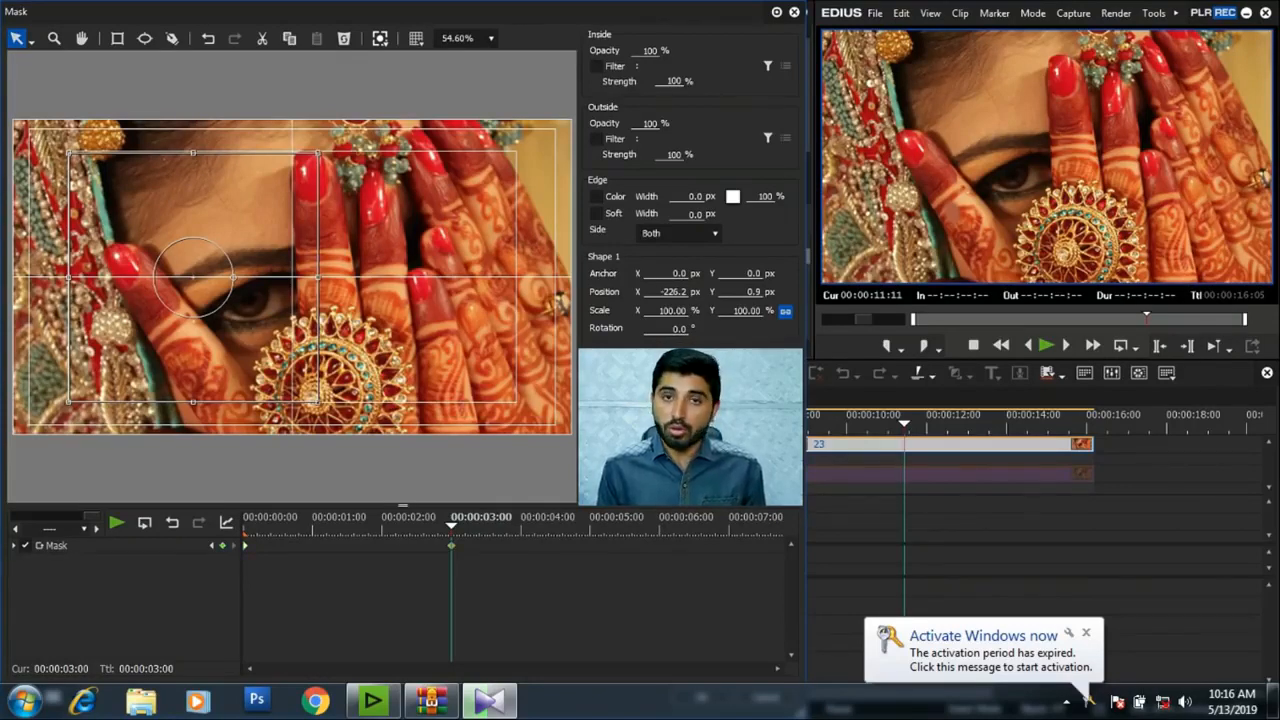
- Set the rectangle's Y position to 0 px at the 00:00:03:00 keyframe
left_click_drag(451, 527, 245, 527)
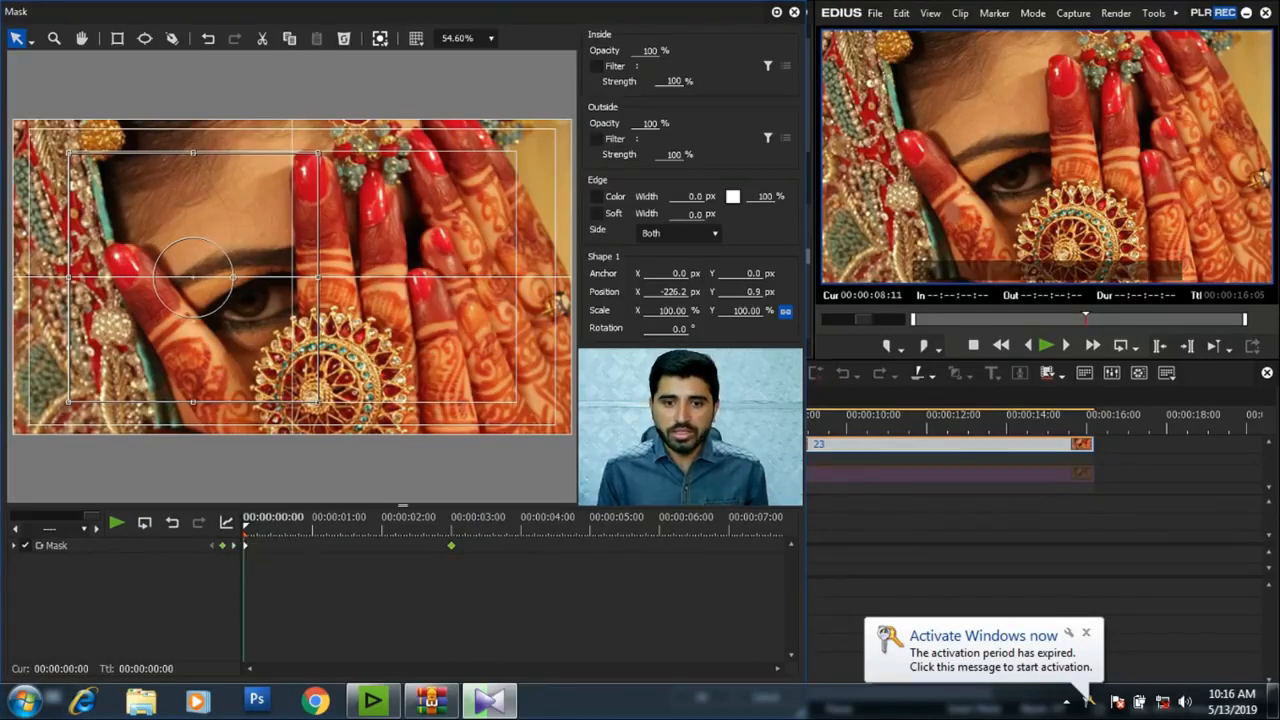
left_click(753, 292)
type("0")
left_click(234, 546)
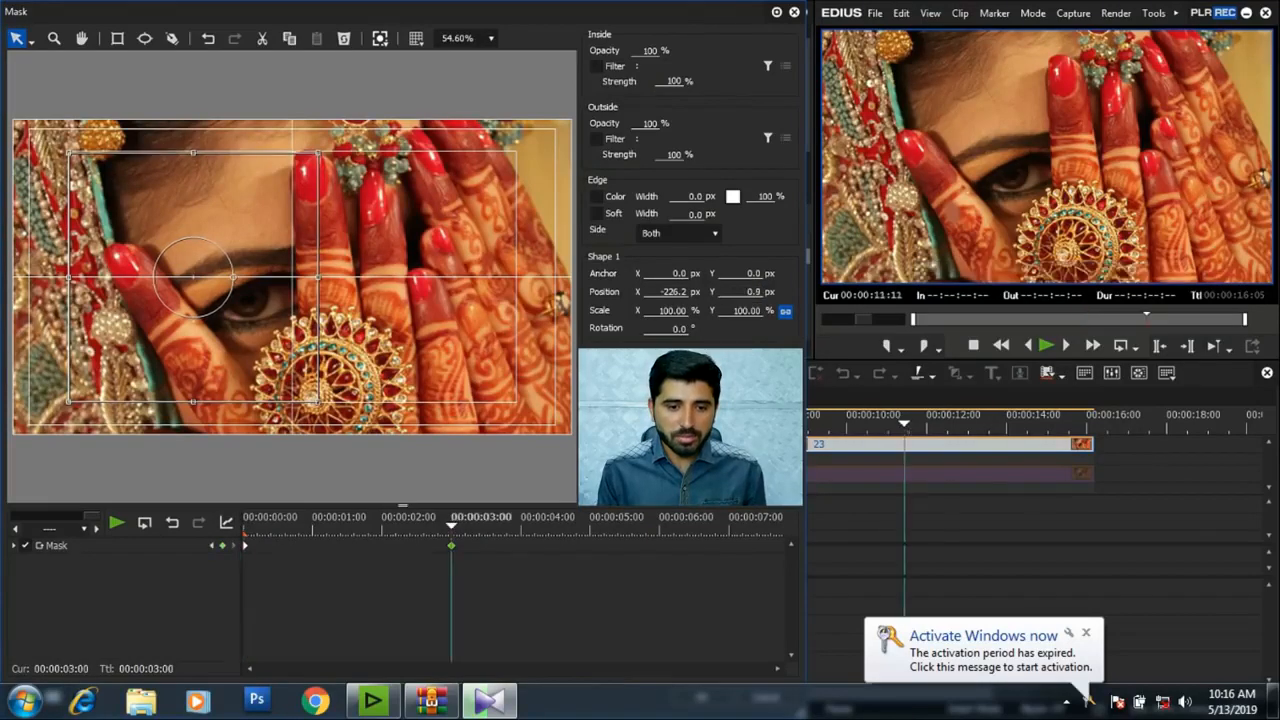
left_click(754, 292)
type("0")
- Set the rectangle's Y position to 650 px at the 00:00:00:00 keyframe, placing it just below the frame
left_click(376, 525)
left_click_drag(376, 525, 245, 525)
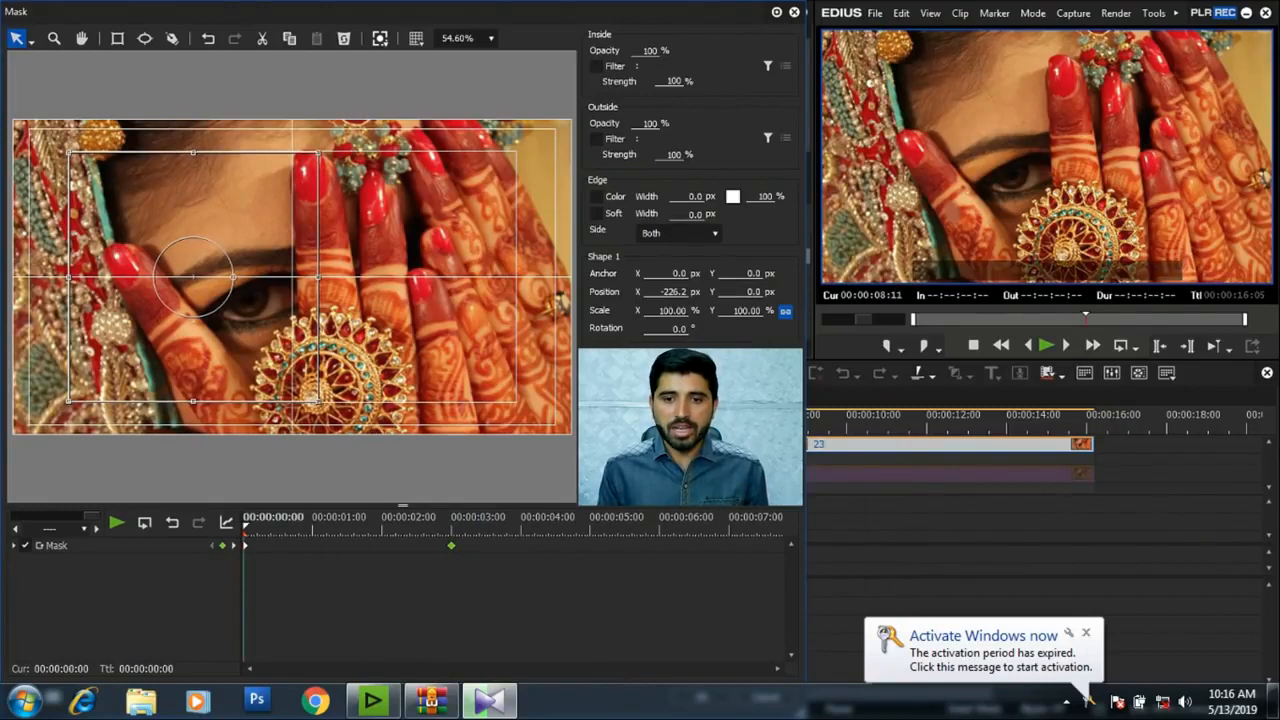
left_click(754, 292)
type("5000")
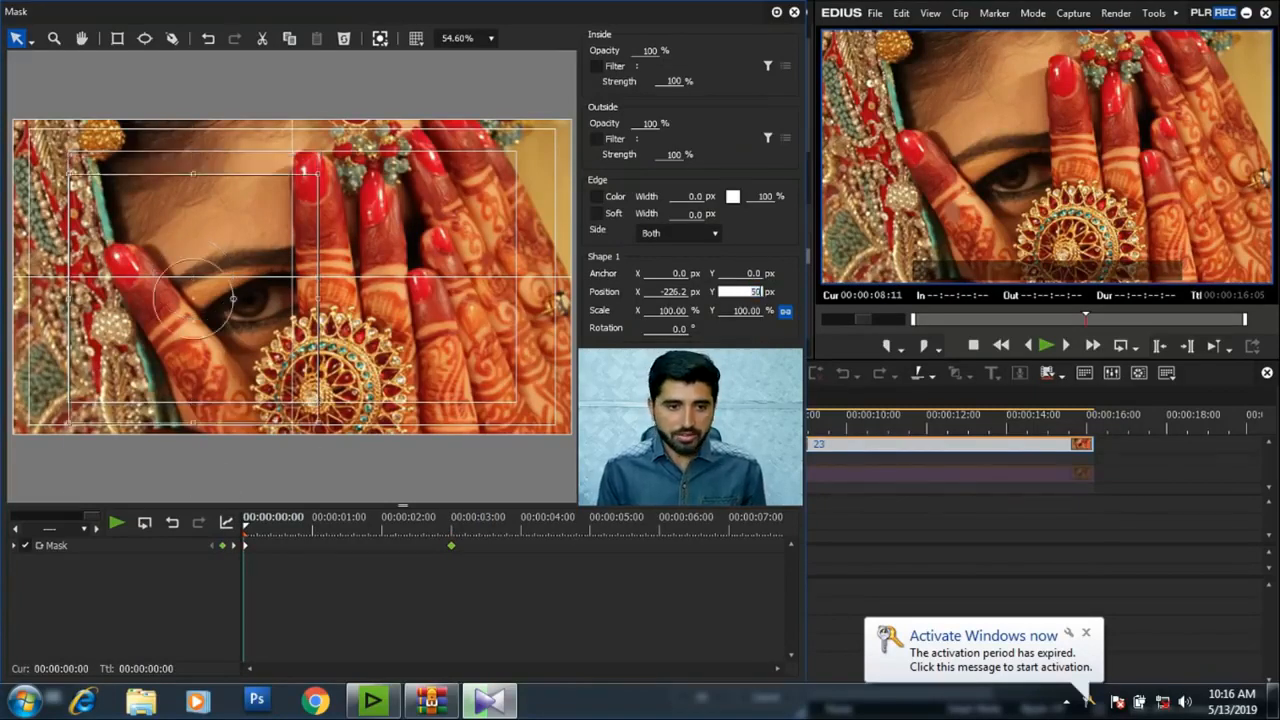
key("BackSpace")
key("BackSpace")
key("BackSpace")
key("BackSpace")
type("700")
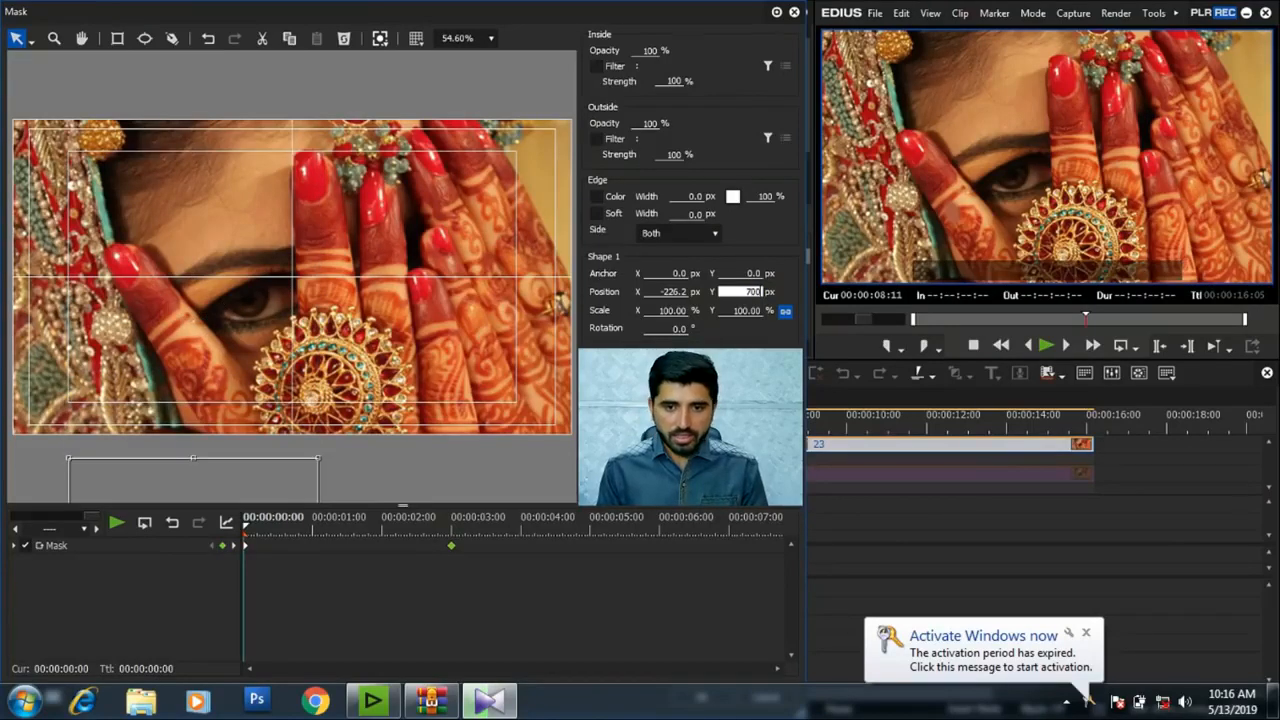
key("BackSpace")
key("BackSpace")
key("BackSpace")
type("650")
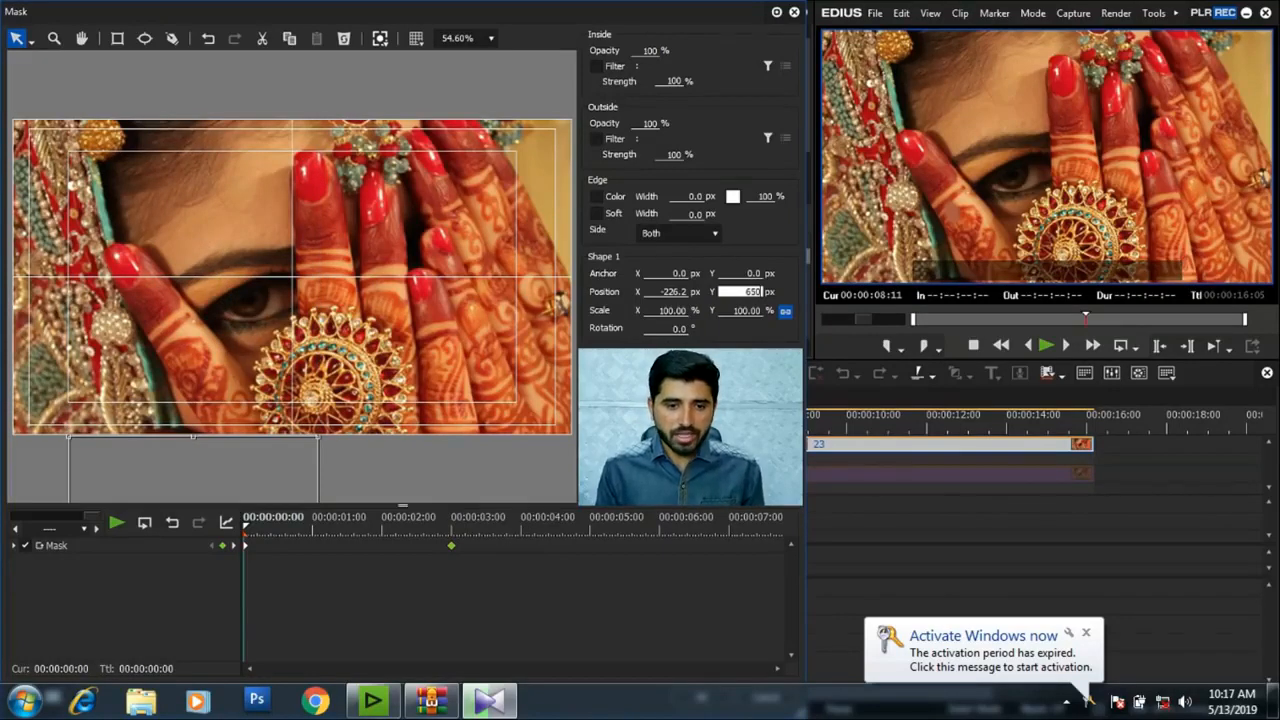
key("Return")
- Preview the rectangle's upward movement between the two Mask keyframes
mouse_move(245, 526)
left_mouse_down()
mouse_move(451, 526)
mouse_move(245, 526)
left_mouse_up()
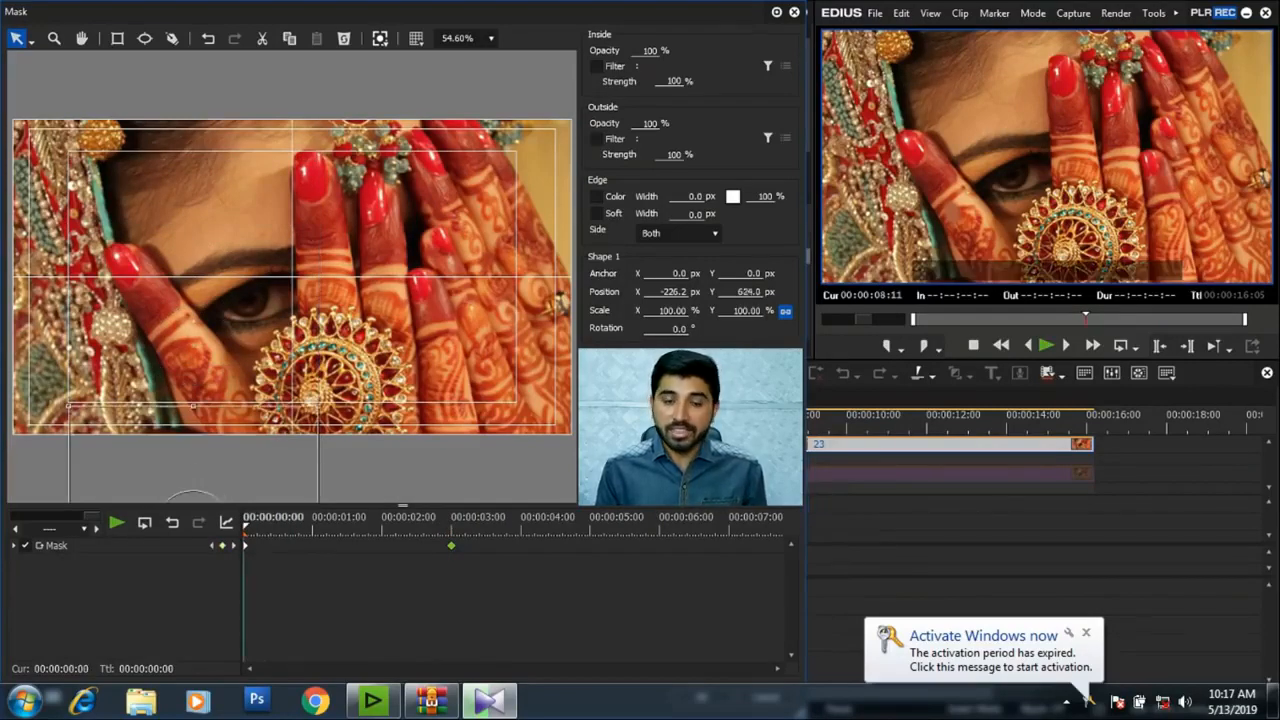
left_click_drag(245, 526, 451, 526)
key("Left")
- Set the mask shape's rotation to 45° at the 00:00:03:00 keyframe and preview the motion
key("Home")
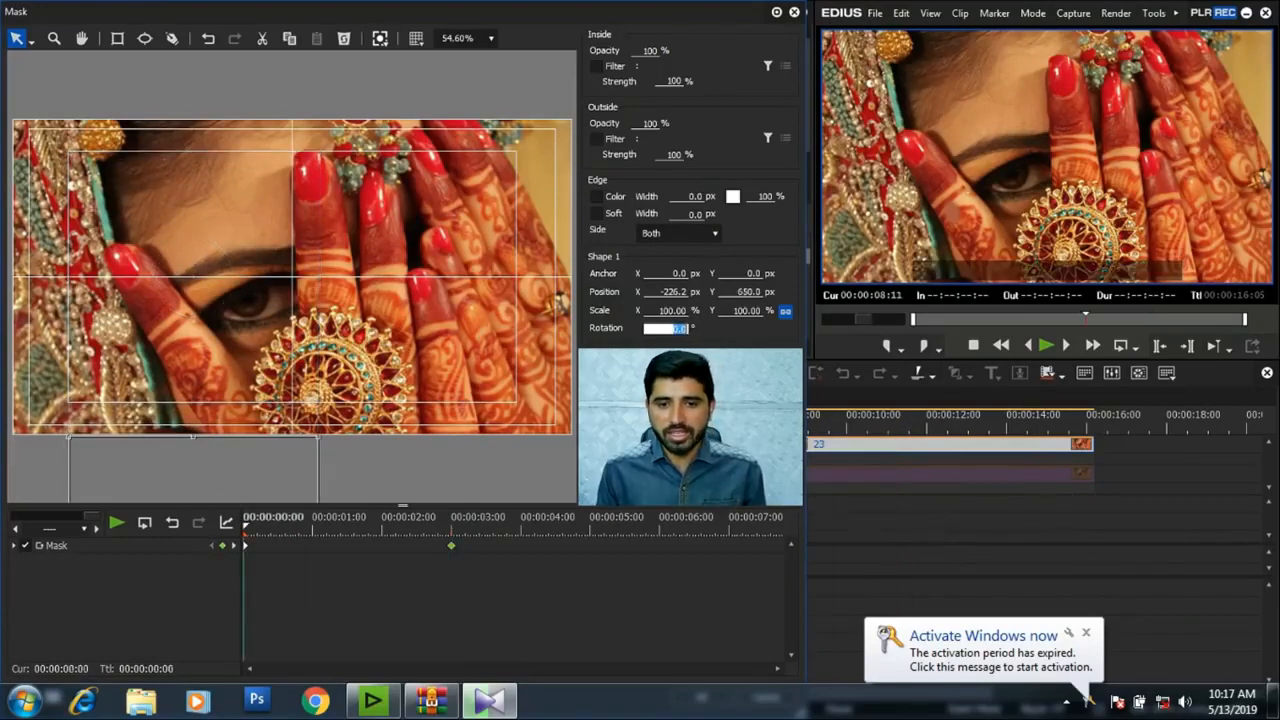
key("End")
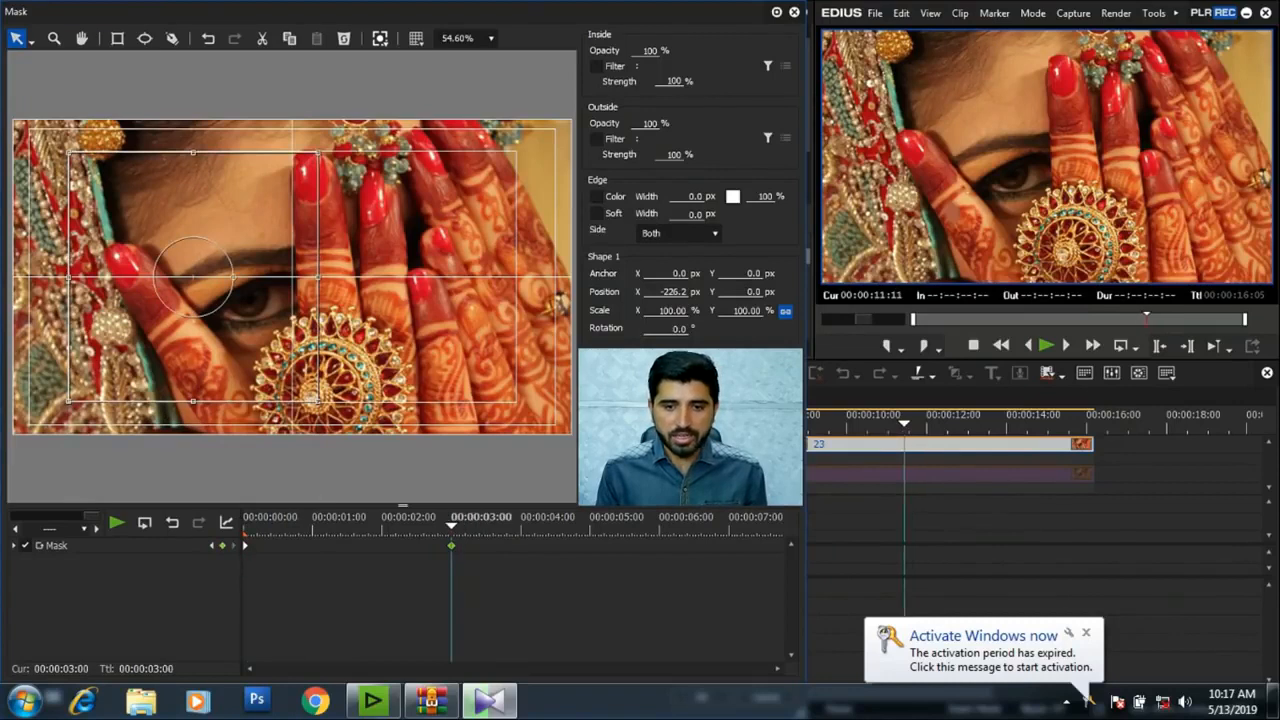
type("45")
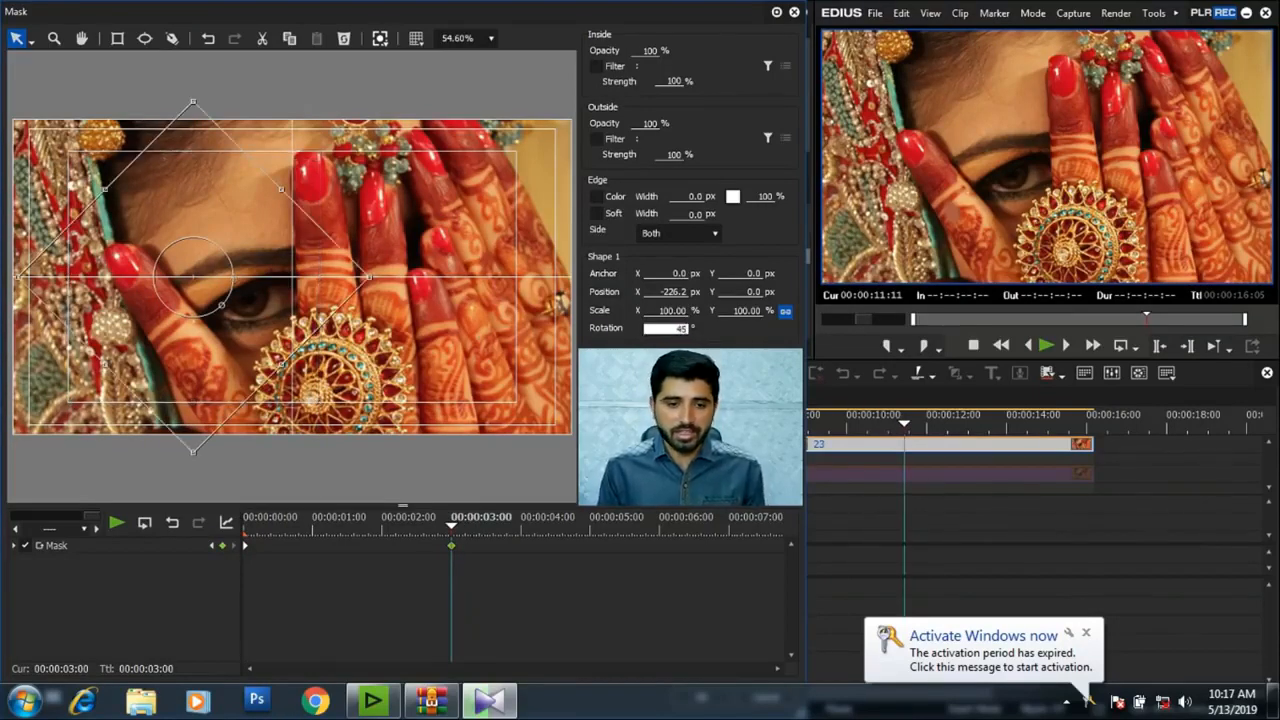
left_click_drag(451, 525, 312, 525)
key("space")
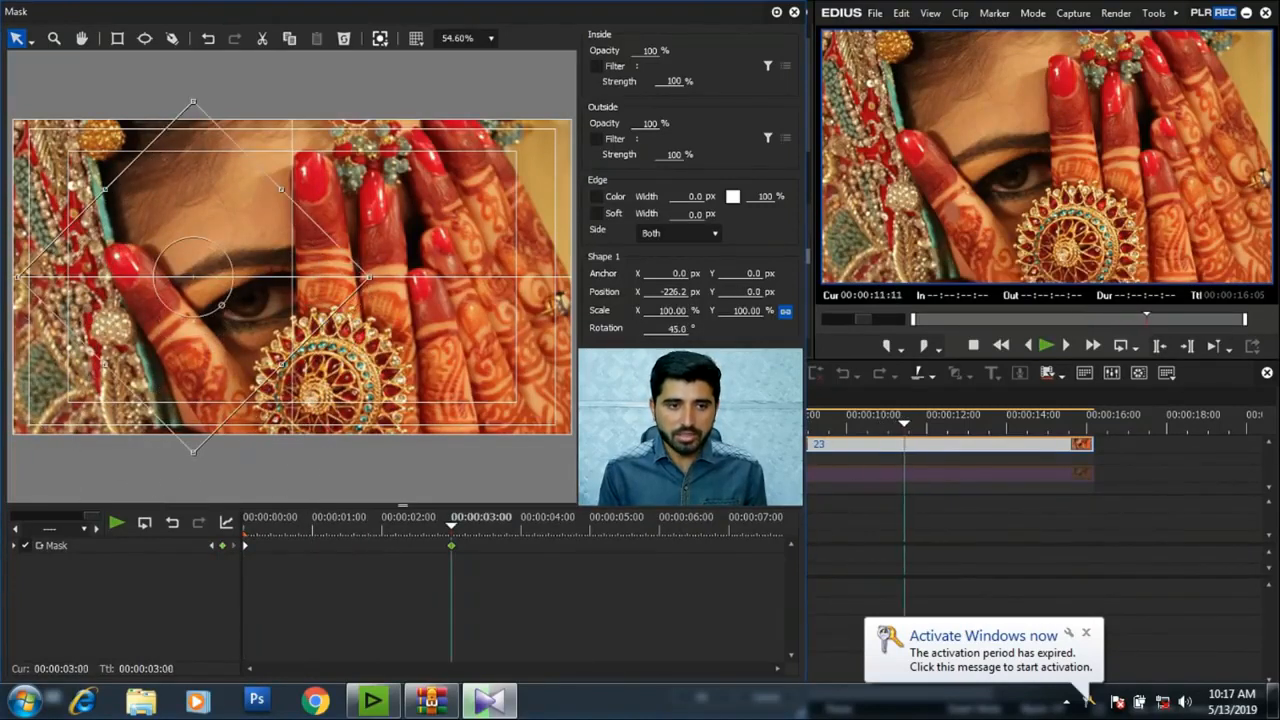
- Scale the rotated mask down to about 74% and move it horizontally to about X -133 px at 00:00:03:00
left_click_drag(369, 277, 324, 277)
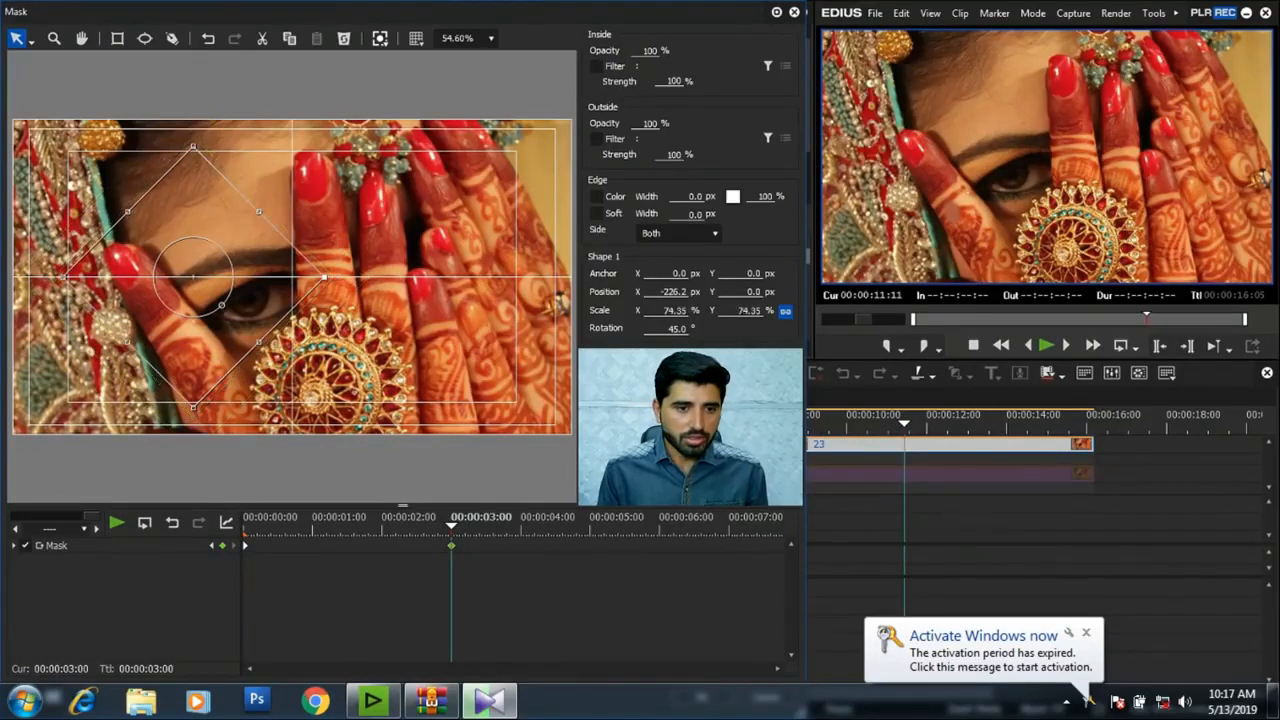
left_click_drag(193, 277, 239, 277)
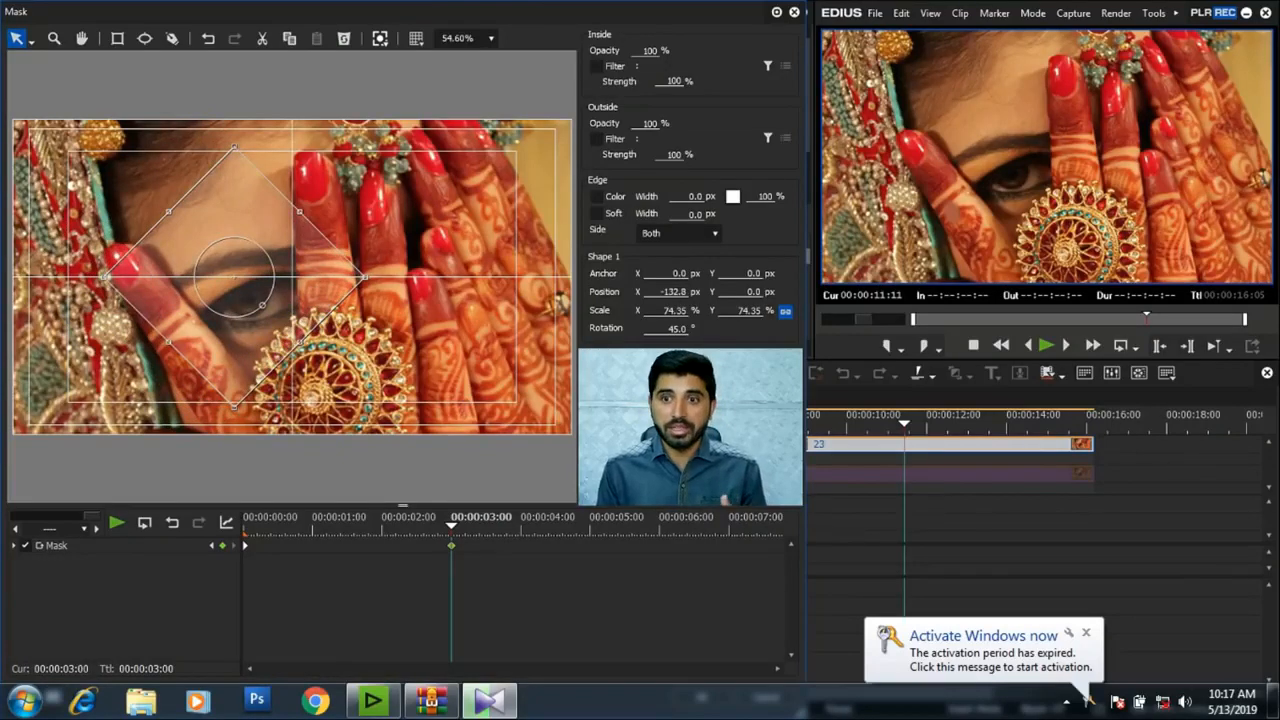
- Set the opacity outside the mask to 0% and check the masked animation
left_click_drag(451, 525, 245, 525)
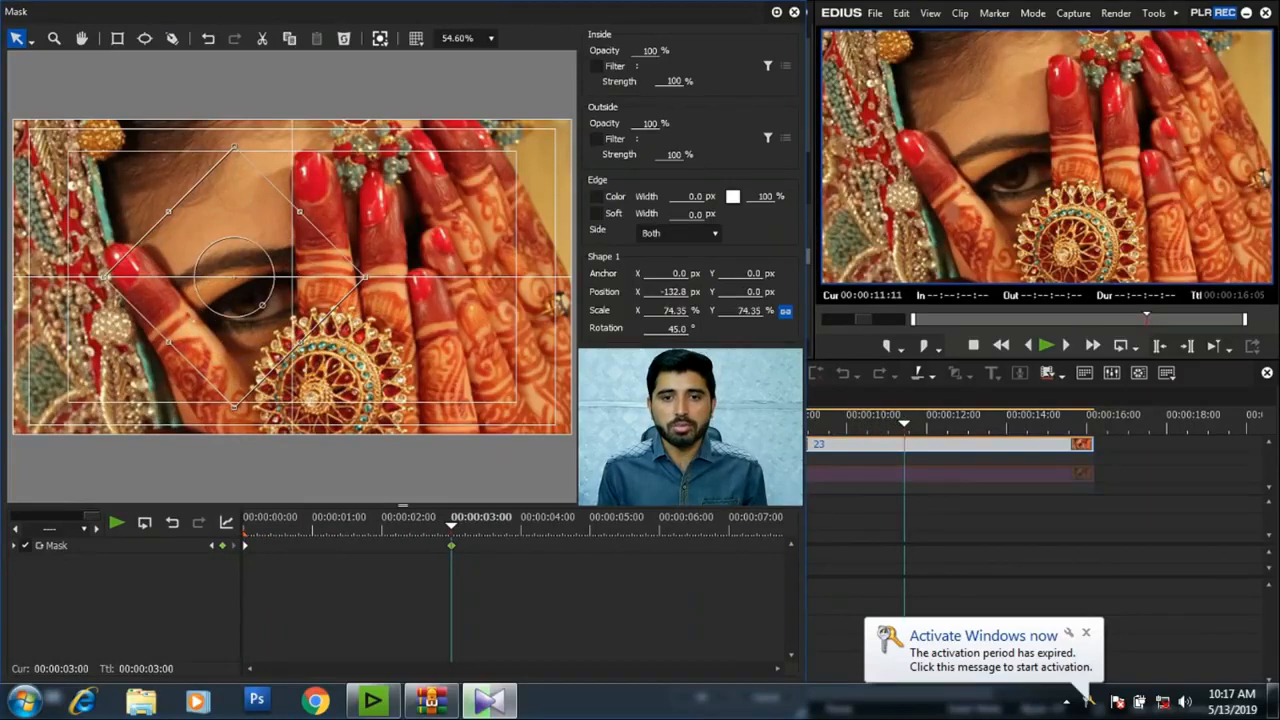
type("0")
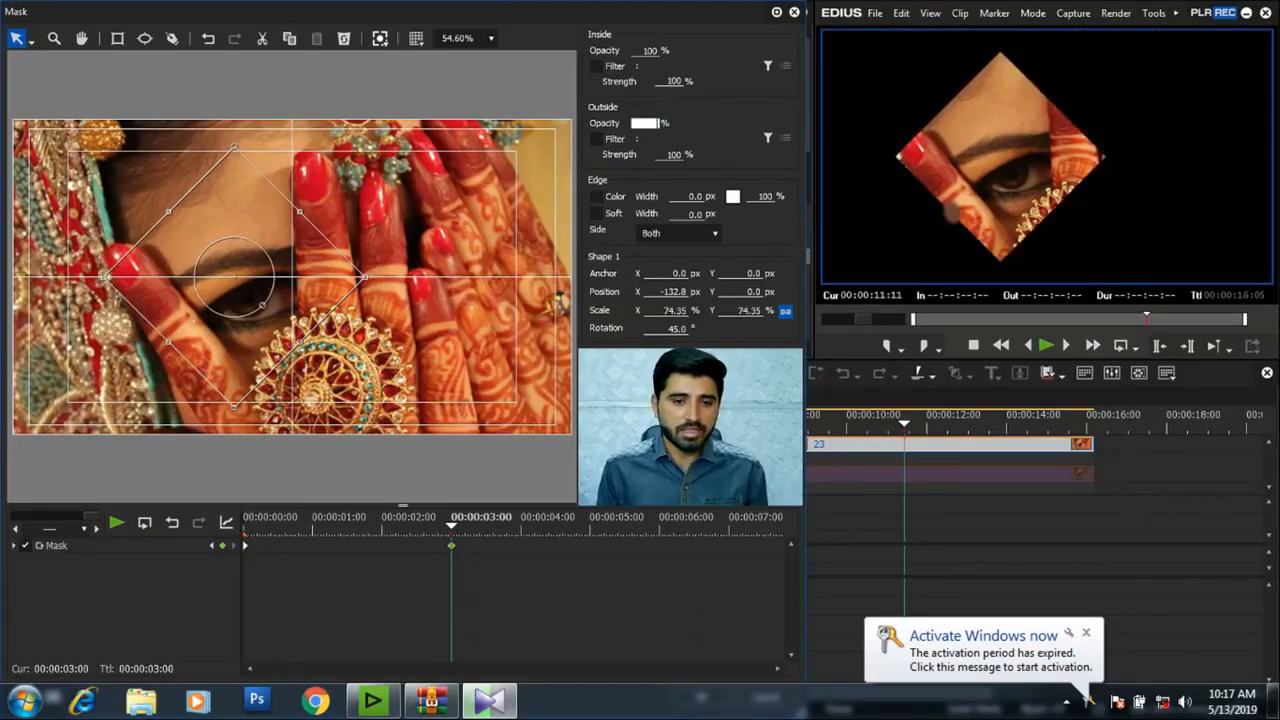
left_click_drag(451, 526, 245, 526)
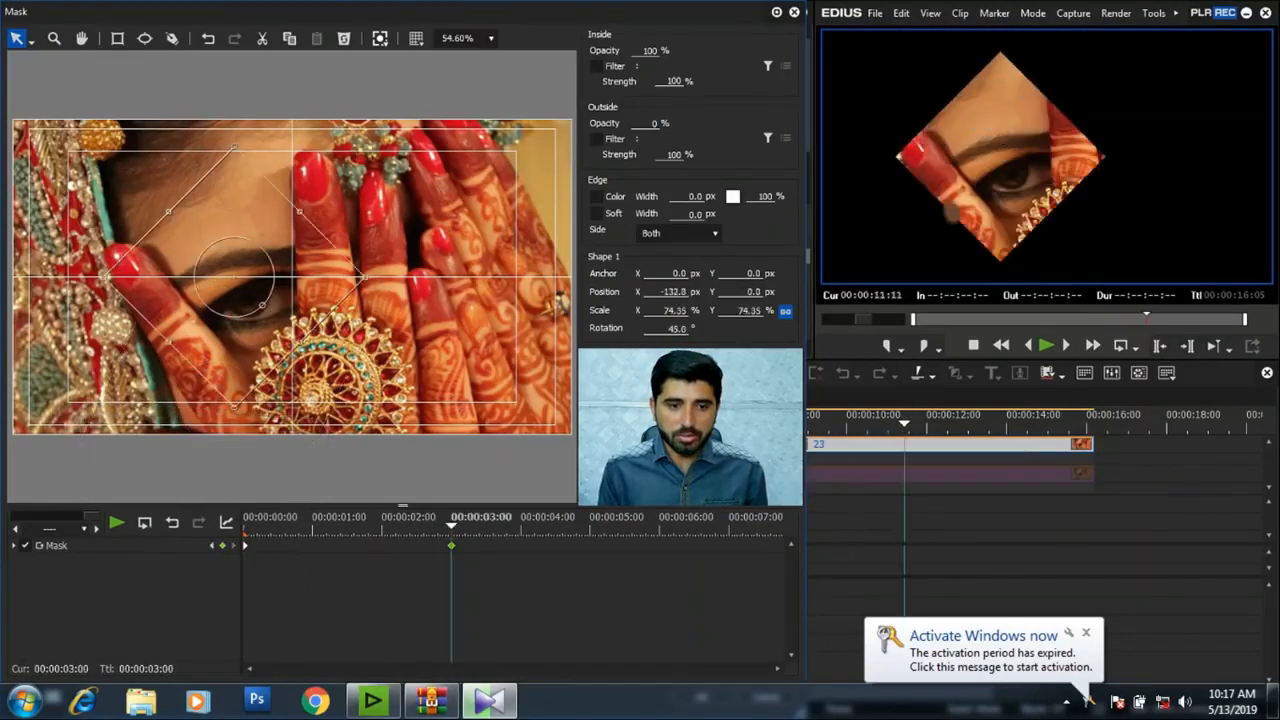
- Enable the mask's edge color with a width of 20 px at the 00:00:00:00 keyframe
left_click_drag(91, 516, 55, 516)
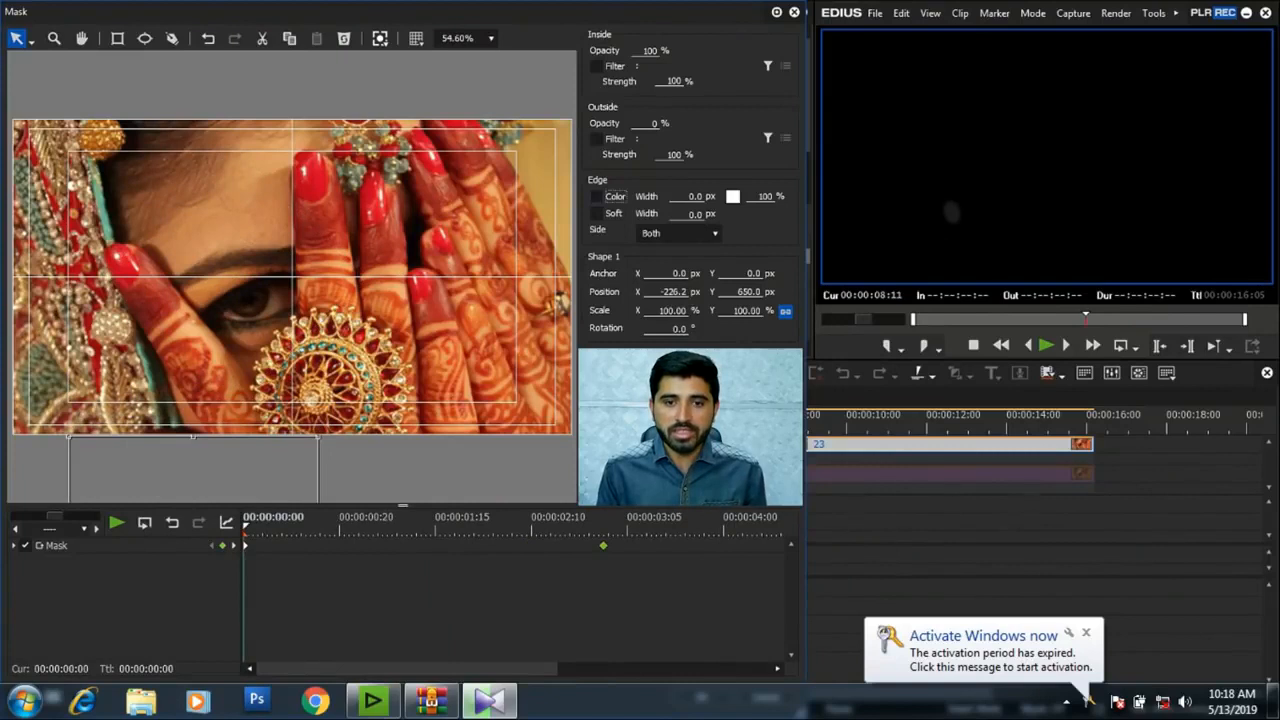
key("Tab")
type("20")
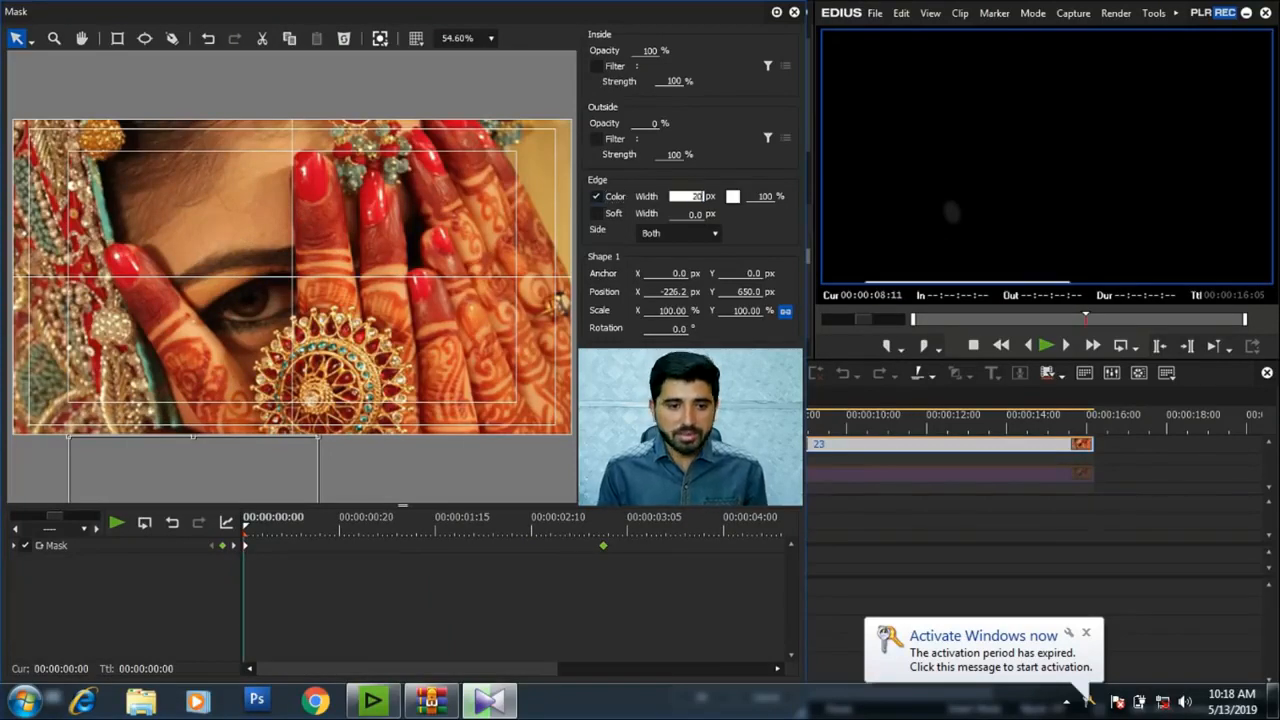
- Set the mask's edge color width to 20 px at the 00:00:03:00 keyframe
key("space")
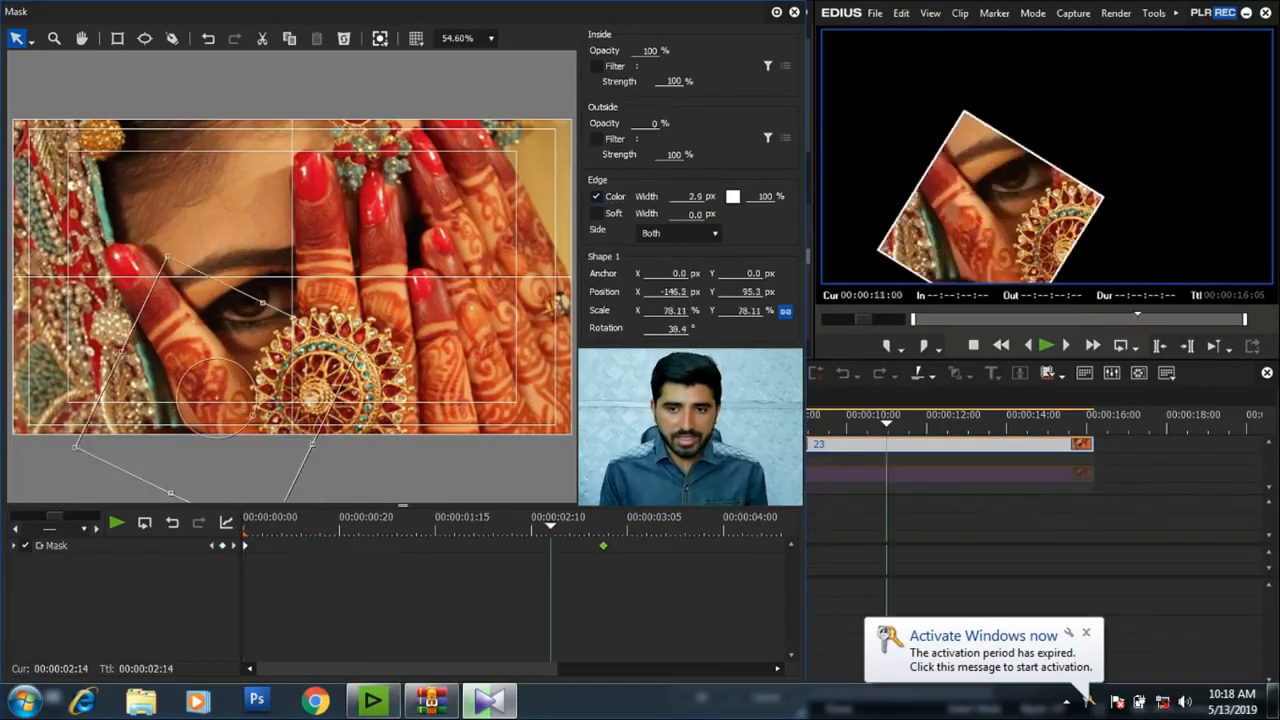
double_click(692, 197)
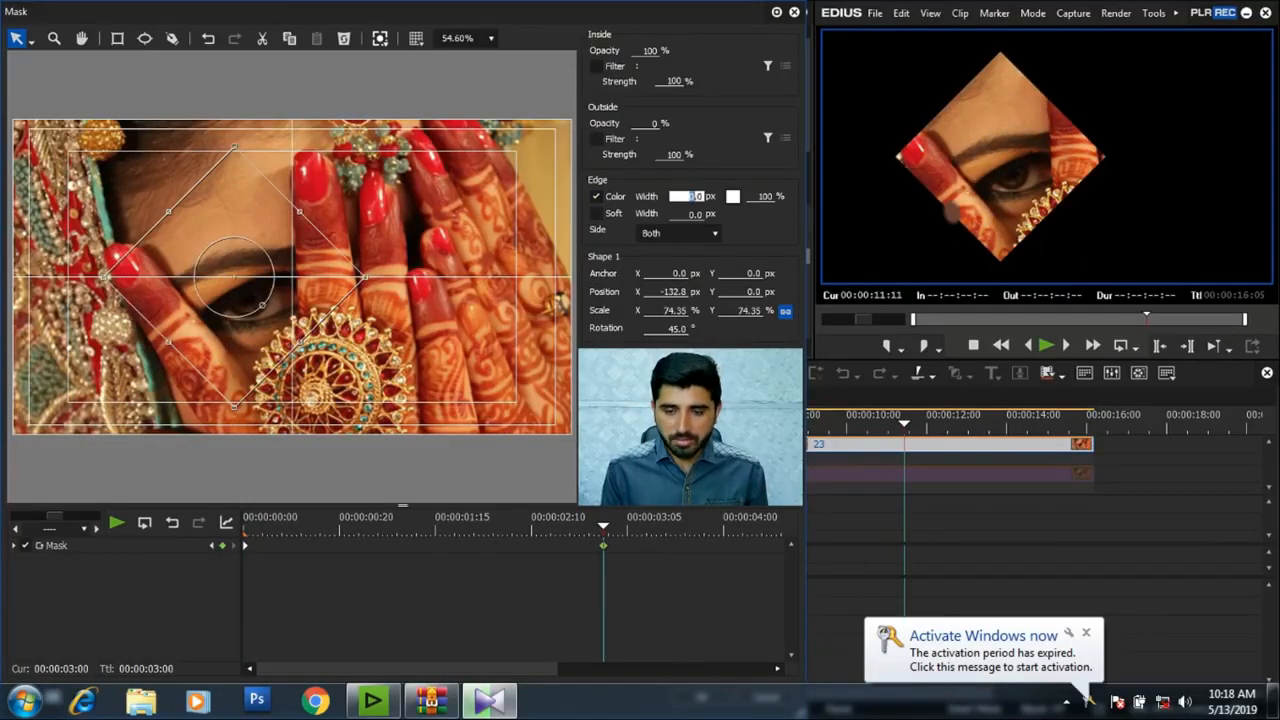
type("20")
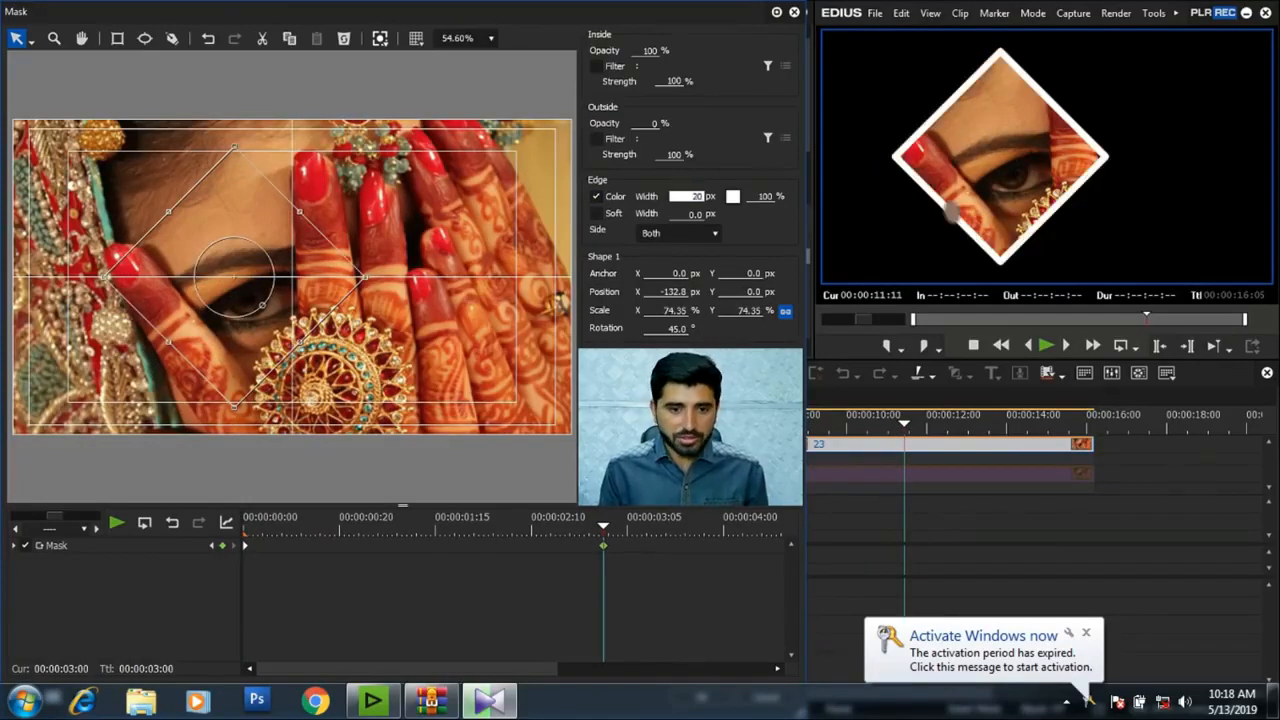
- Set the mask's edge color to golden yellow (Y 235, Cr 249, Cb 0) at 00:00:00:20
left_click(339, 524)
left_click(733, 197)
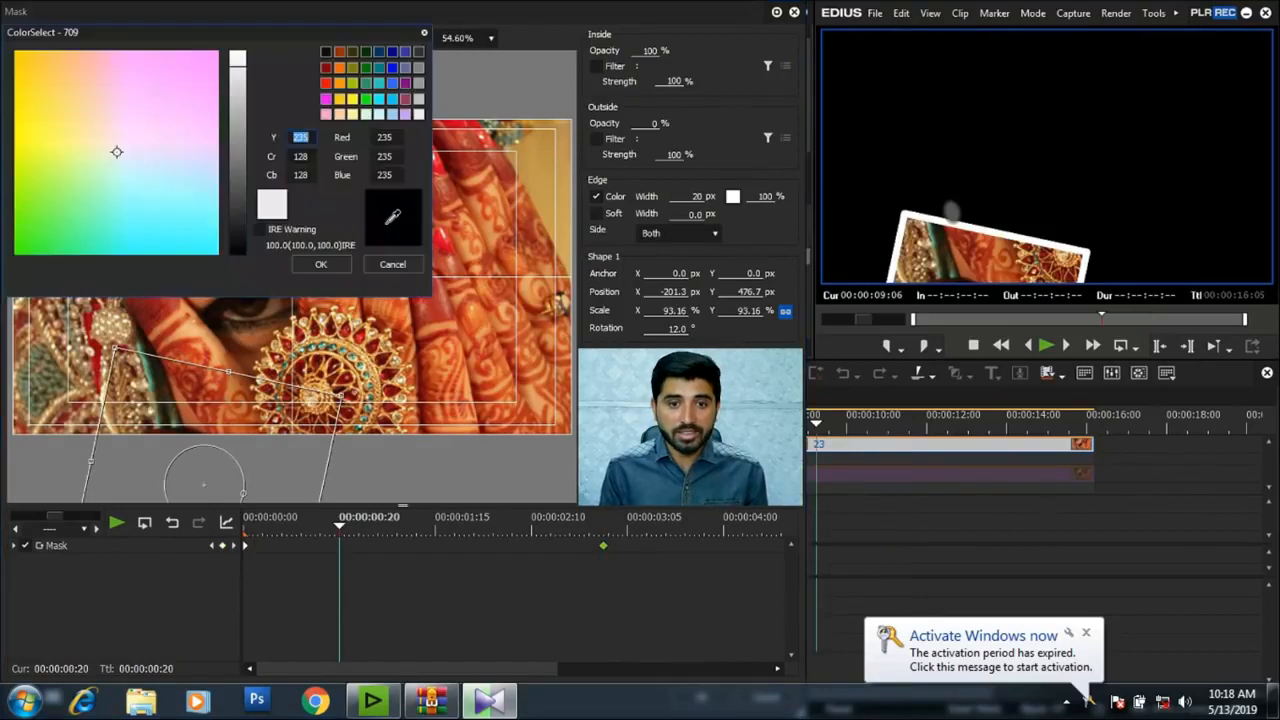
left_click_drag(117, 152, 17, 55)
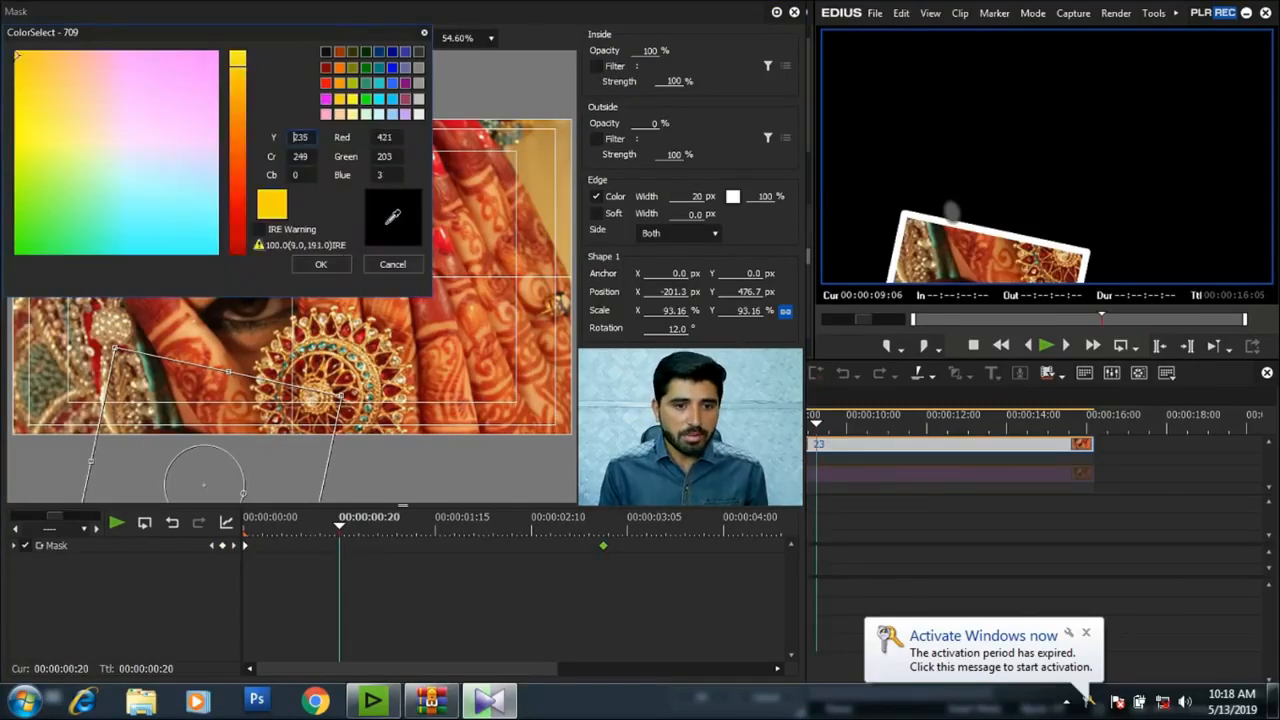
left_click(321, 264)
- Set the mask's edge color to magenta at 00:00:01:15 and to yellow at 00:00:02:10
left_click_drag(339, 524, 431, 524)
key("Right")
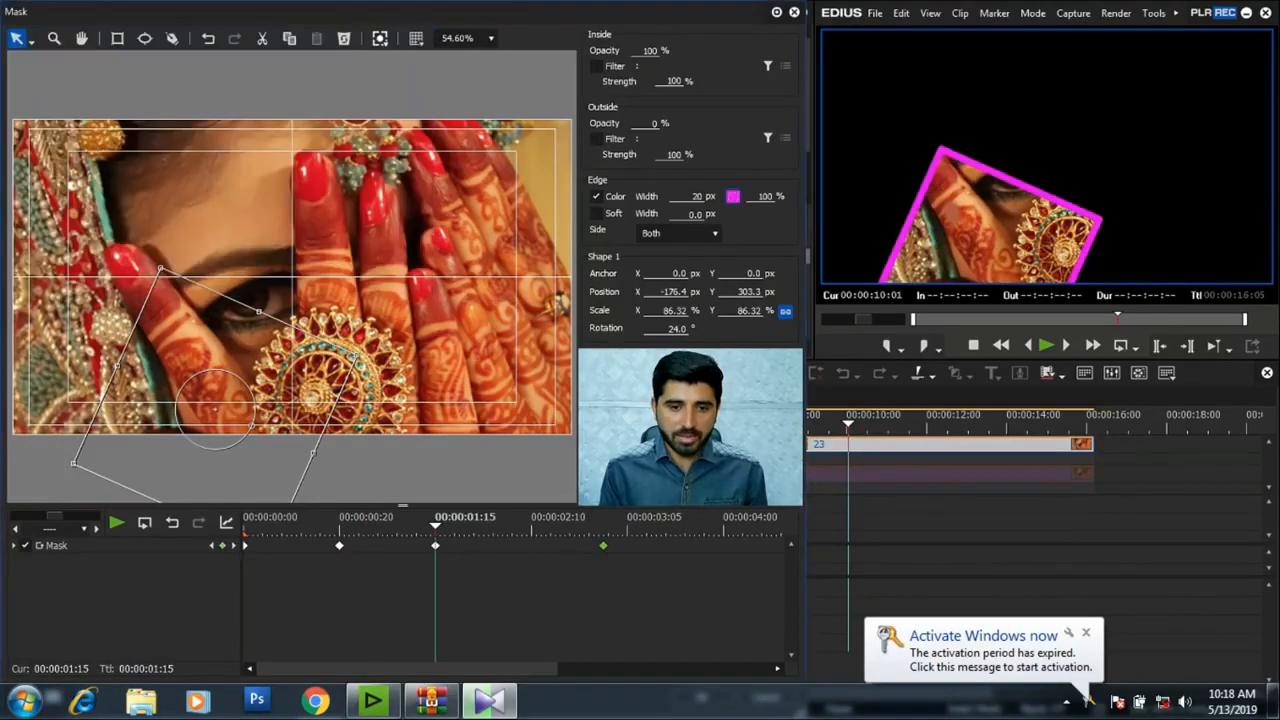
key("Right")
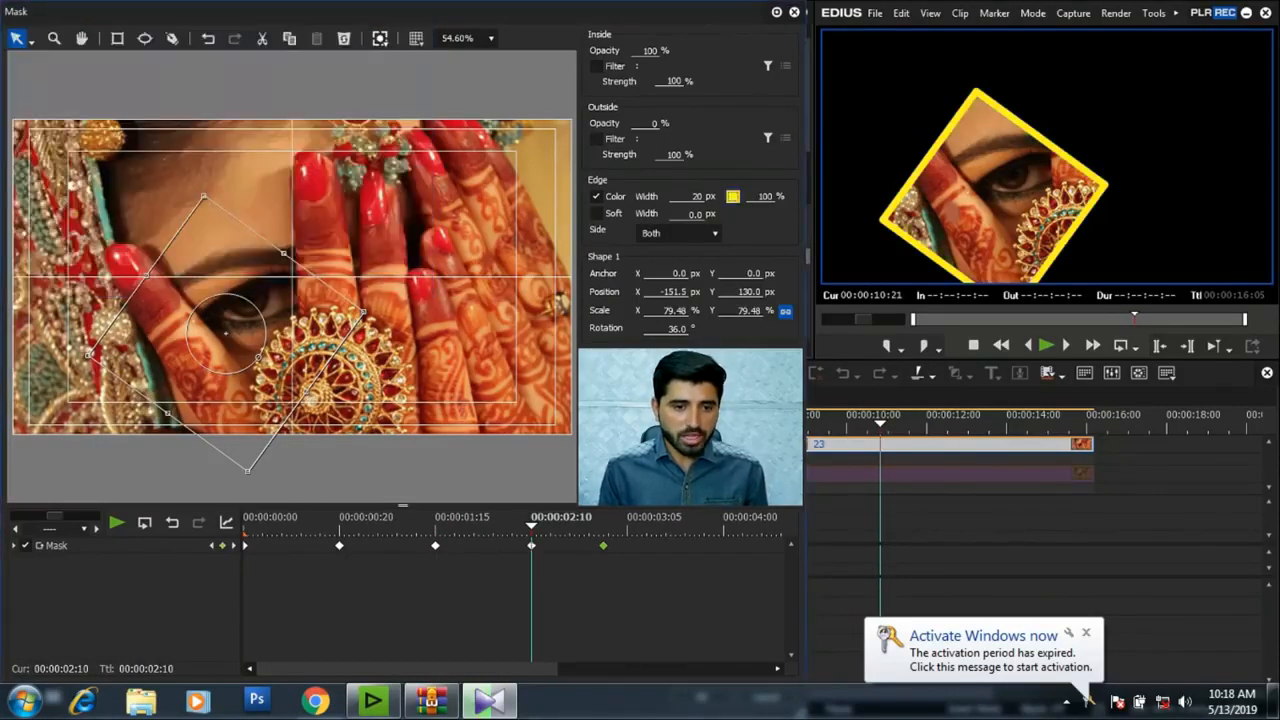
- Set the mask's edge color to the purple swatch (Y 53, Cr 183, Cb 171) at 00:00:00:10
key("Left")
left_click(733, 197)
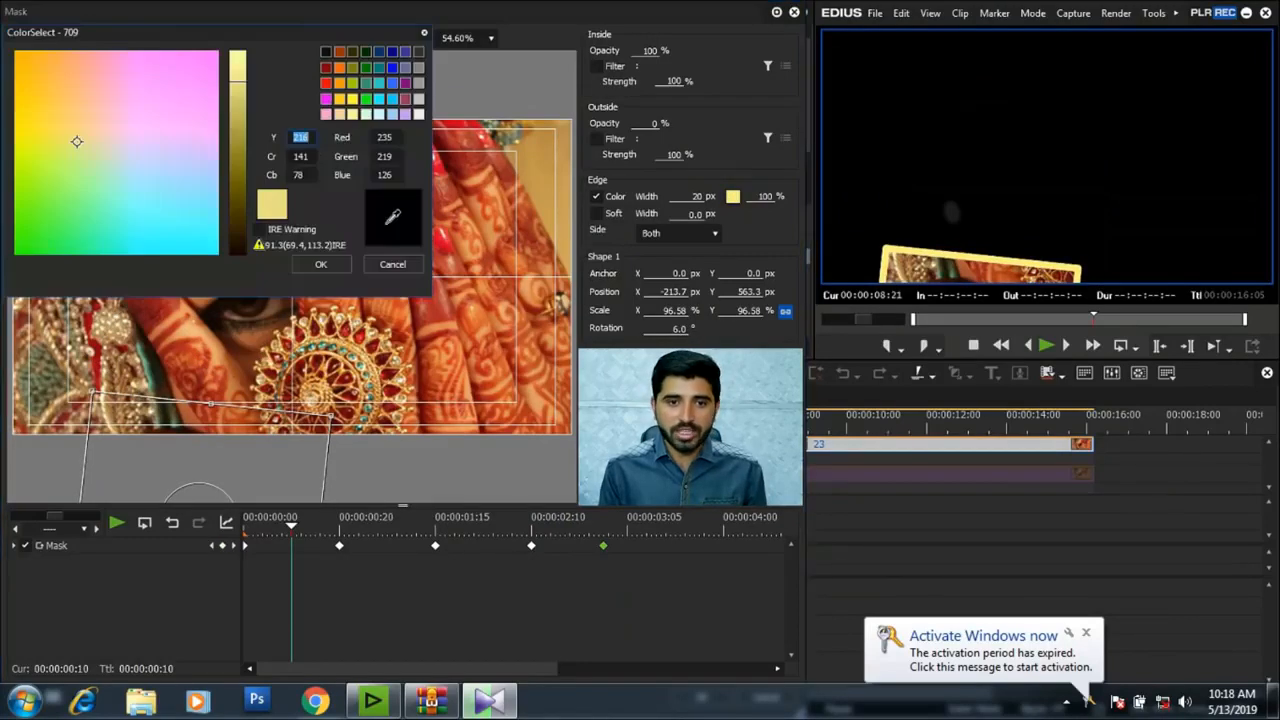
left_click(405, 83)
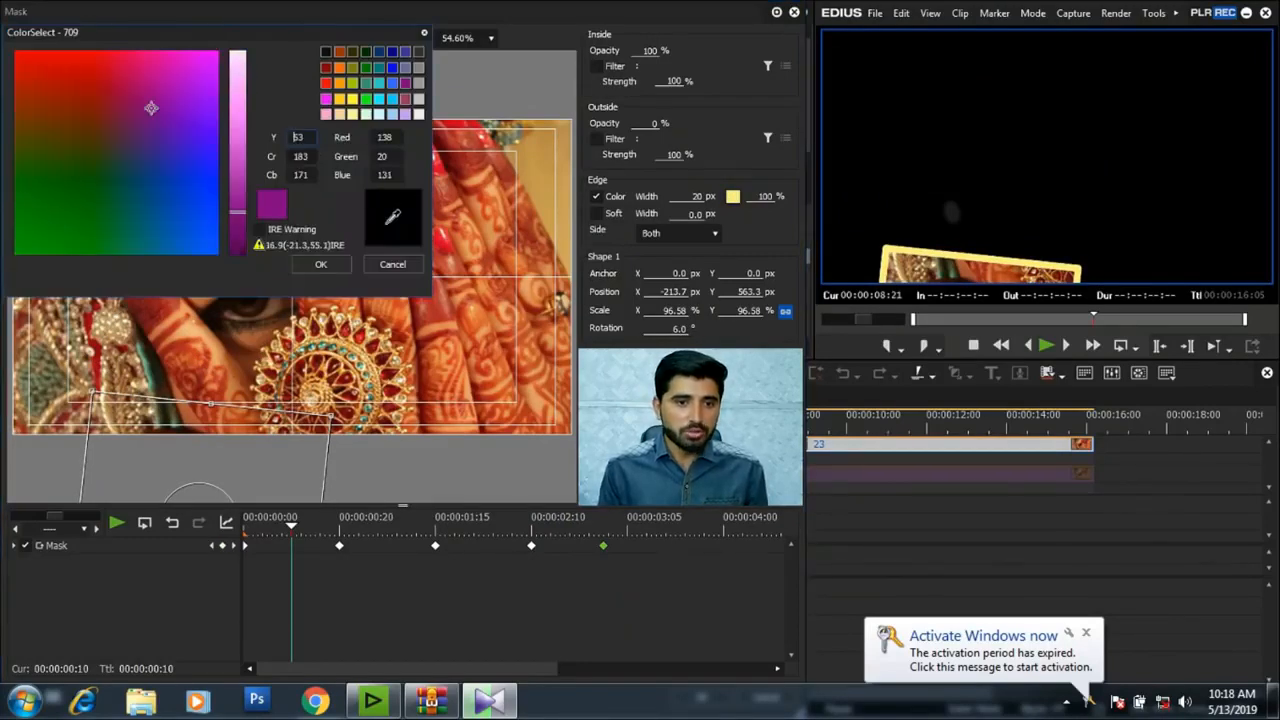
key("Return")
- Set the mask's edge color to the red swatch at 00:00:01:05
left_click_drag(291, 526, 387, 526)
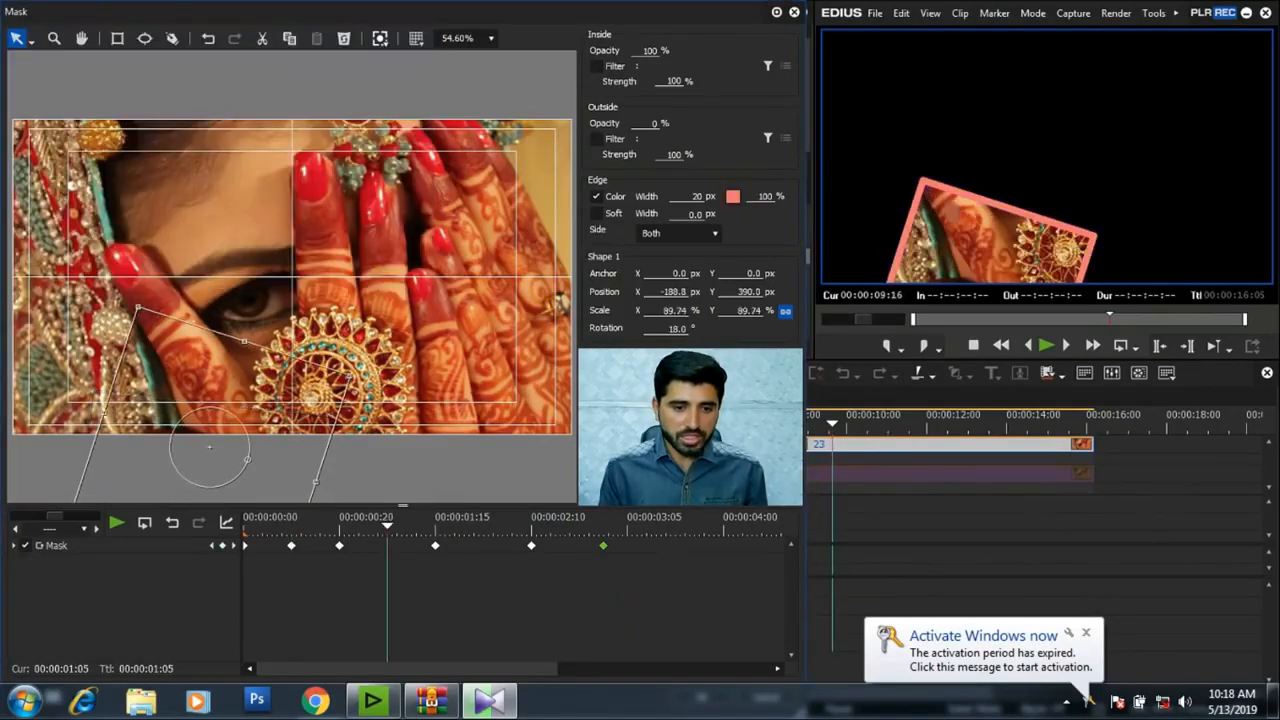
left_click(733, 197)
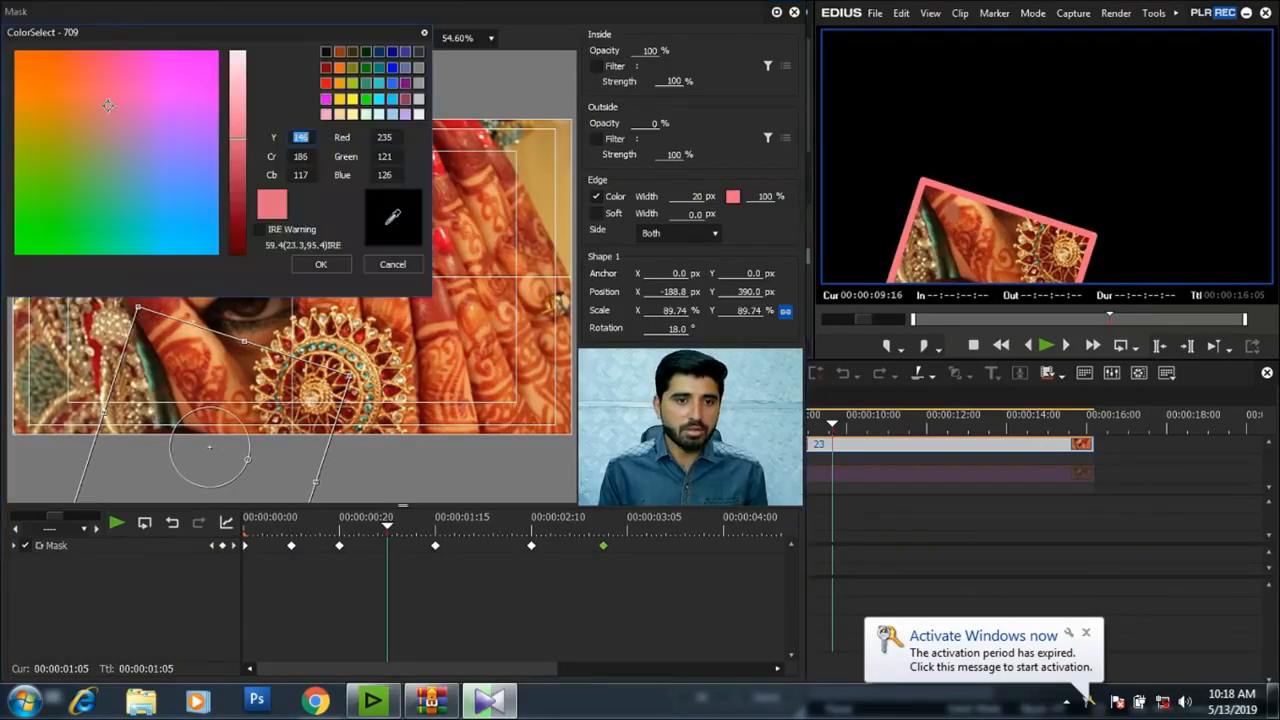
left_click(326, 83)
left_click(321, 264)
- Set the mask's edge color to the bright green swatch at 00:00:02:02
left_click(483, 526)
left_click_drag(483, 526, 493, 526)
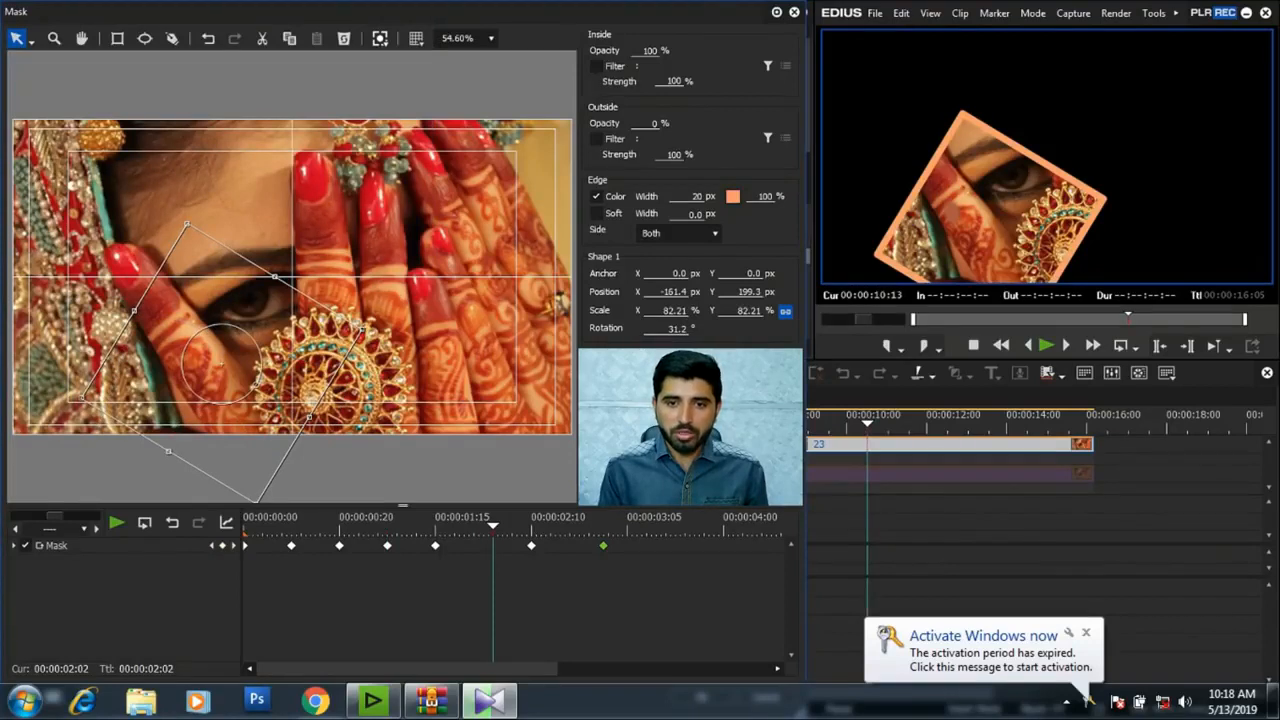
left_click(733, 197)
left_click(366, 99)
left_click(321, 264)
- Set the mask's edge color to aqua at 00:00:02:19
left_click(579, 526)
key("Left")
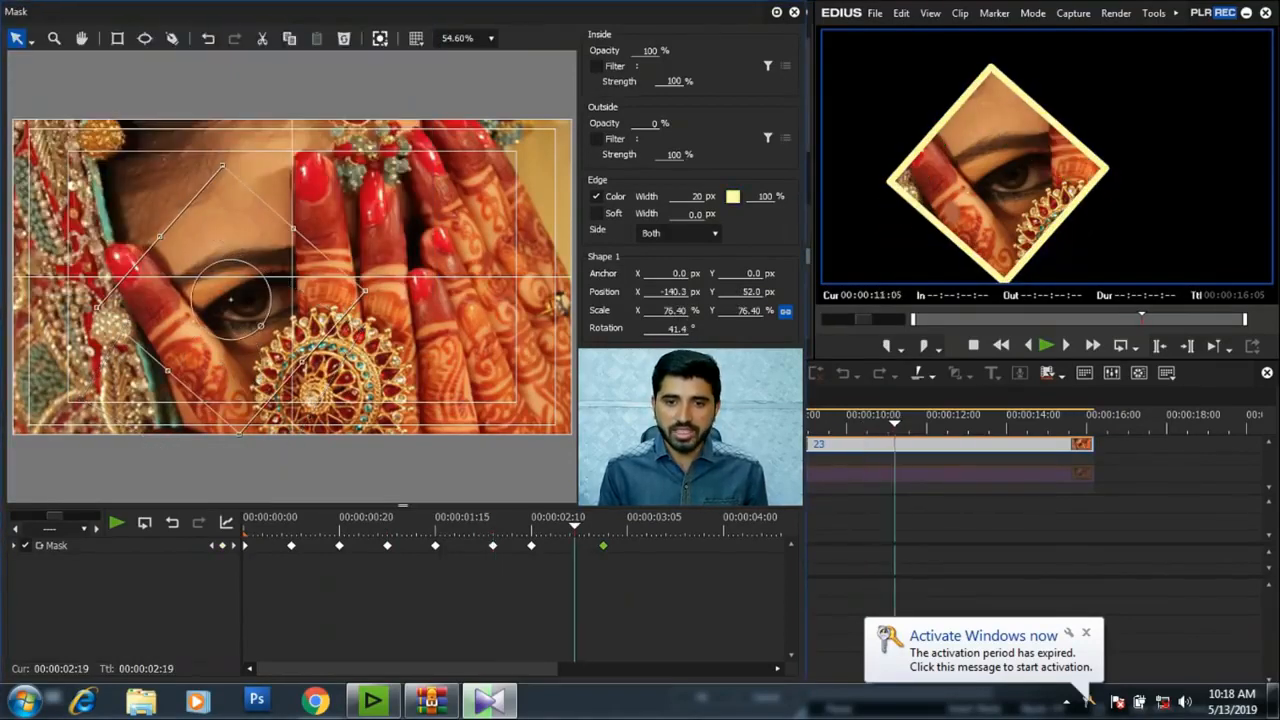
left_click(733, 197)
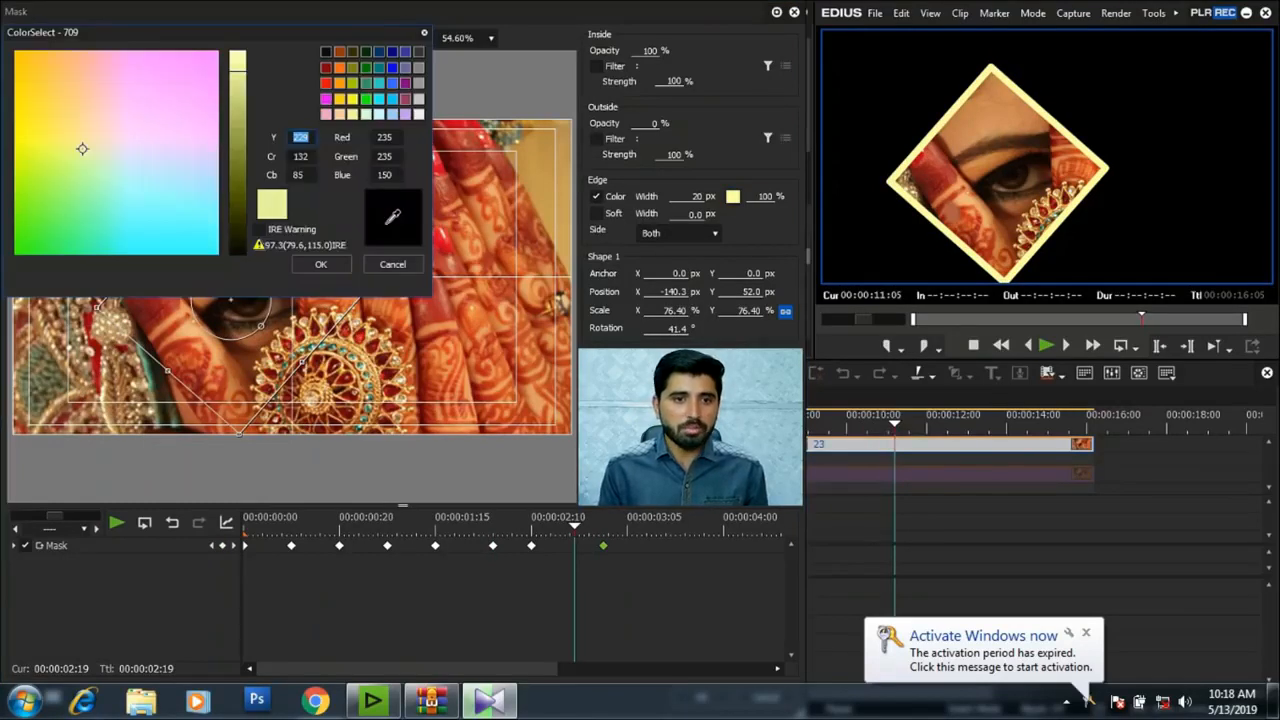
left_click(137, 214)
left_click(321, 264)
- Play back the mask's edge color animation, then return to 00:00:00:00
key("space")
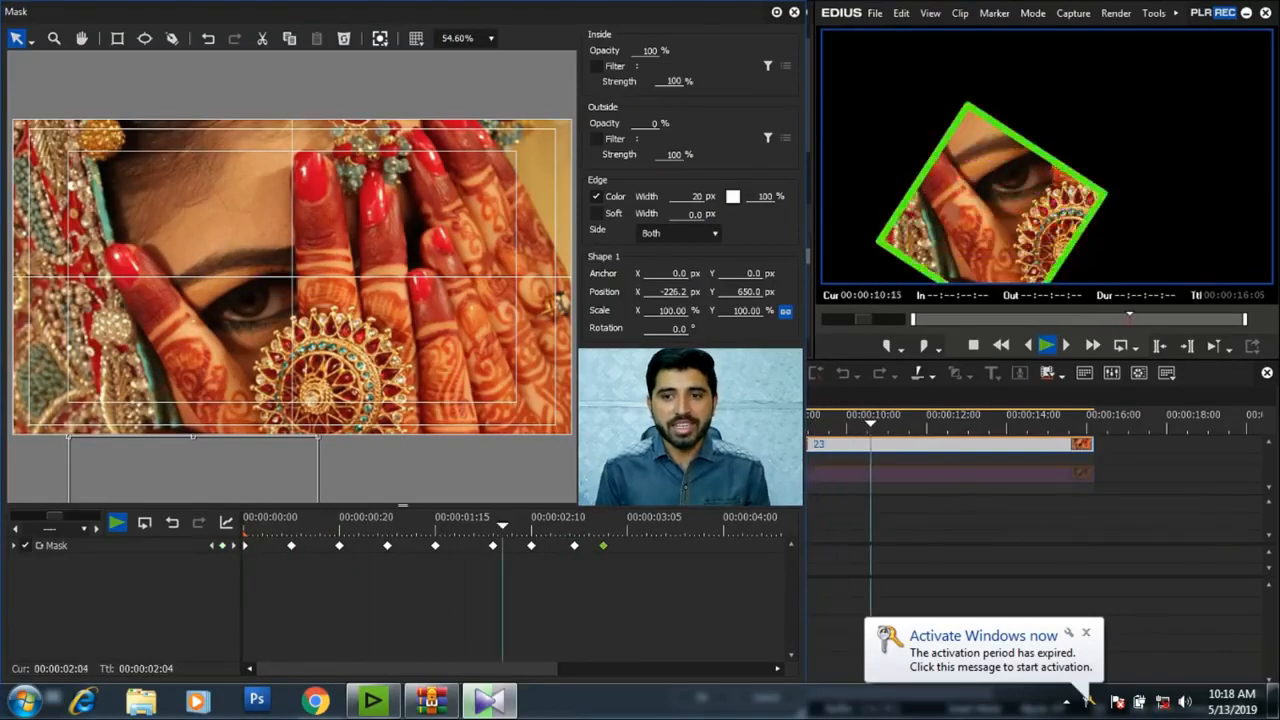
key("space")
left_click_drag(617, 526, 245, 526)
- Set the mask keyframe at 00:00:00:10 to Bezier interpolation
left_click_drag(704, 616, 236, 534)
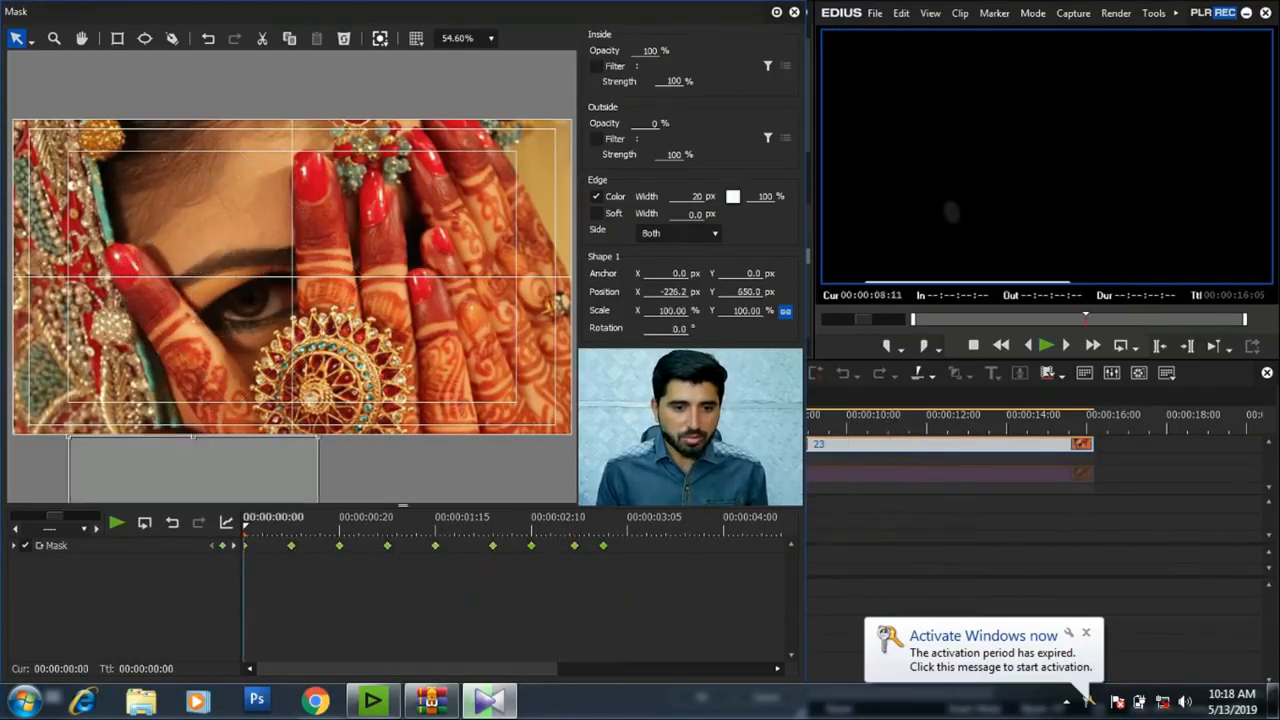
right_click(387, 546)
left_click(704, 598)
left_click_drag(704, 598, 327, 547)
left_click(291, 546)
right_click(291, 546)
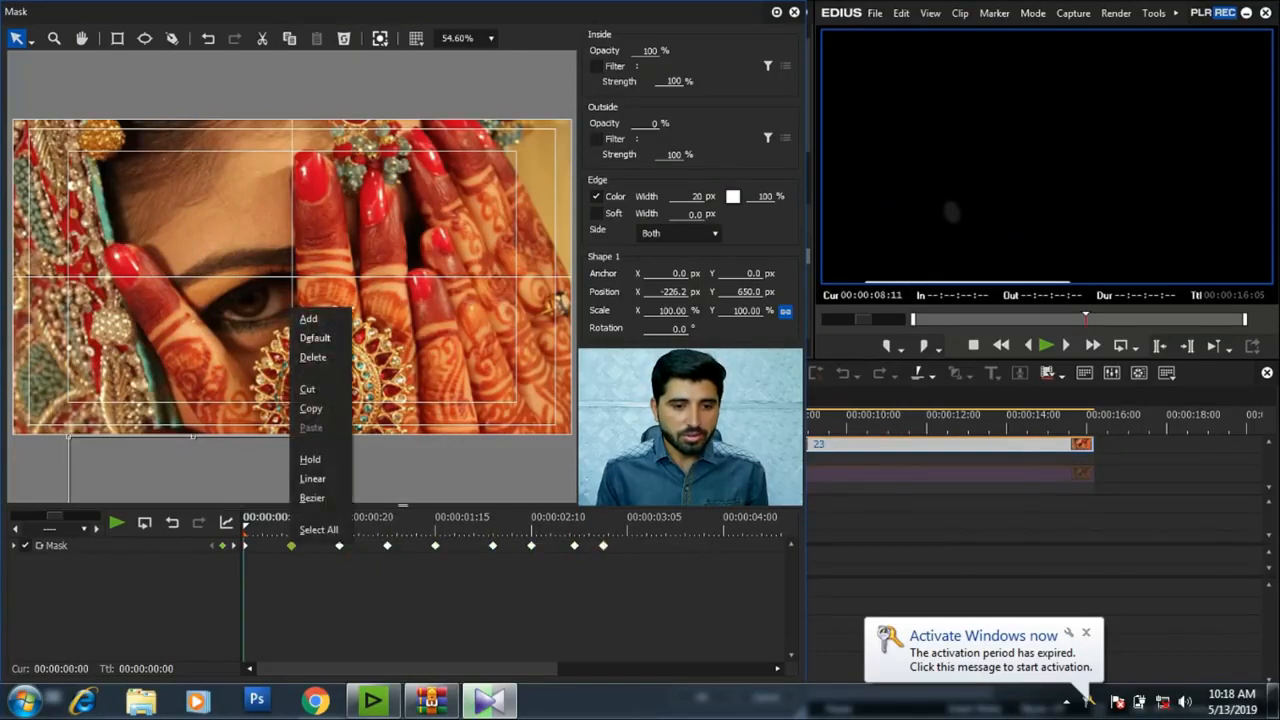
left_click_drag(671, 615, 262, 538)
left_click(291, 546)
right_click(289, 546)
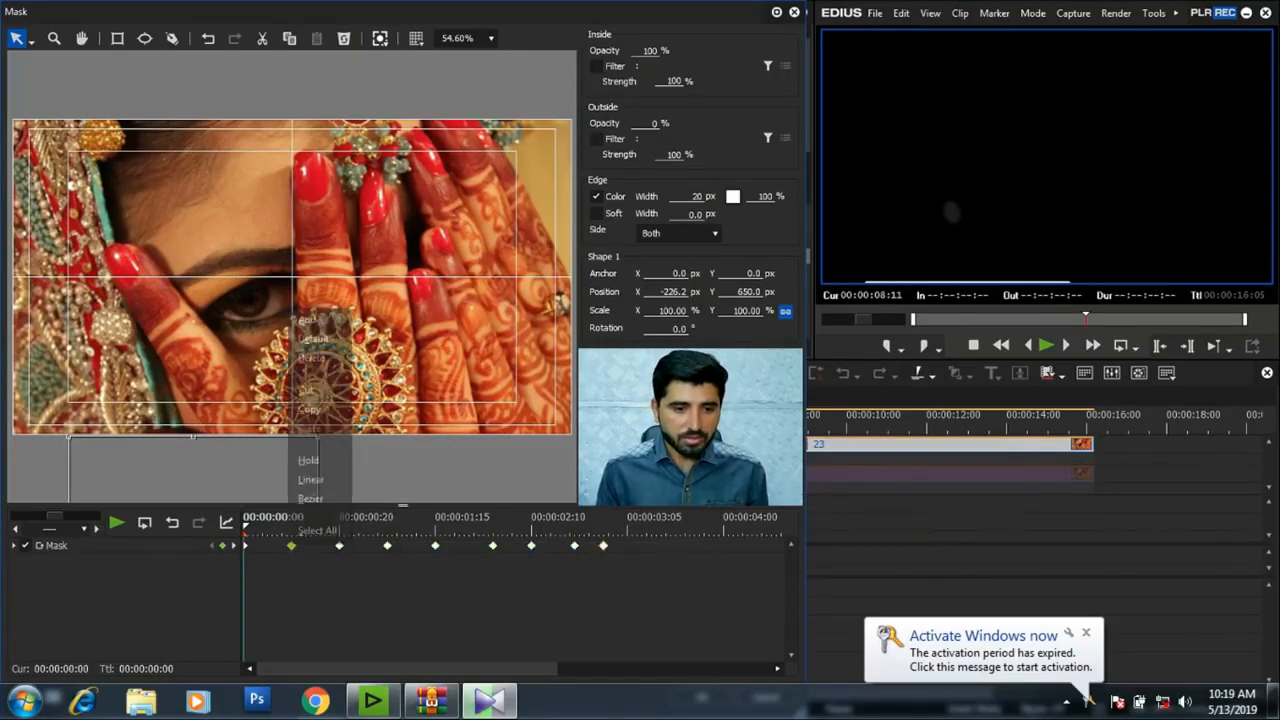
left_click(310, 498)
- Apply Bezier interpolation to the mask keyframes between the first and the last one
left_click_drag(669, 588, 278, 540)
right_click(339, 545)
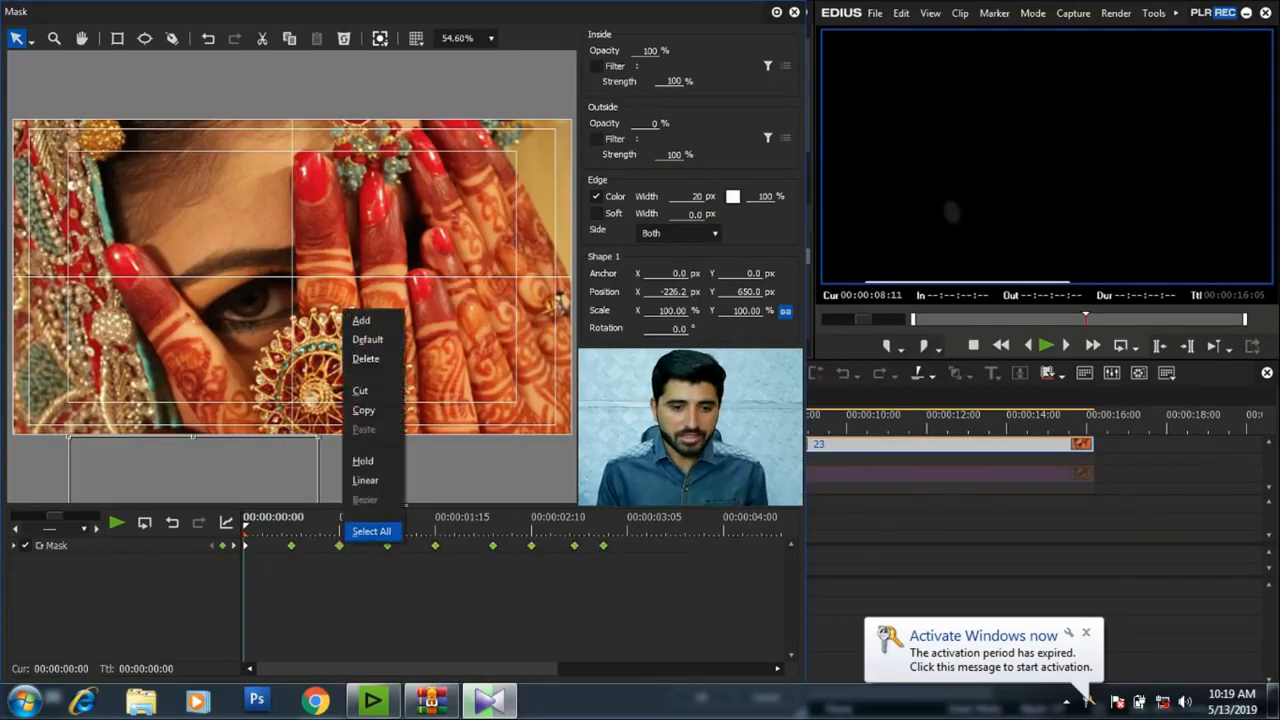
left_click(370, 497)
left_click_drag(699, 594, 582, 549)
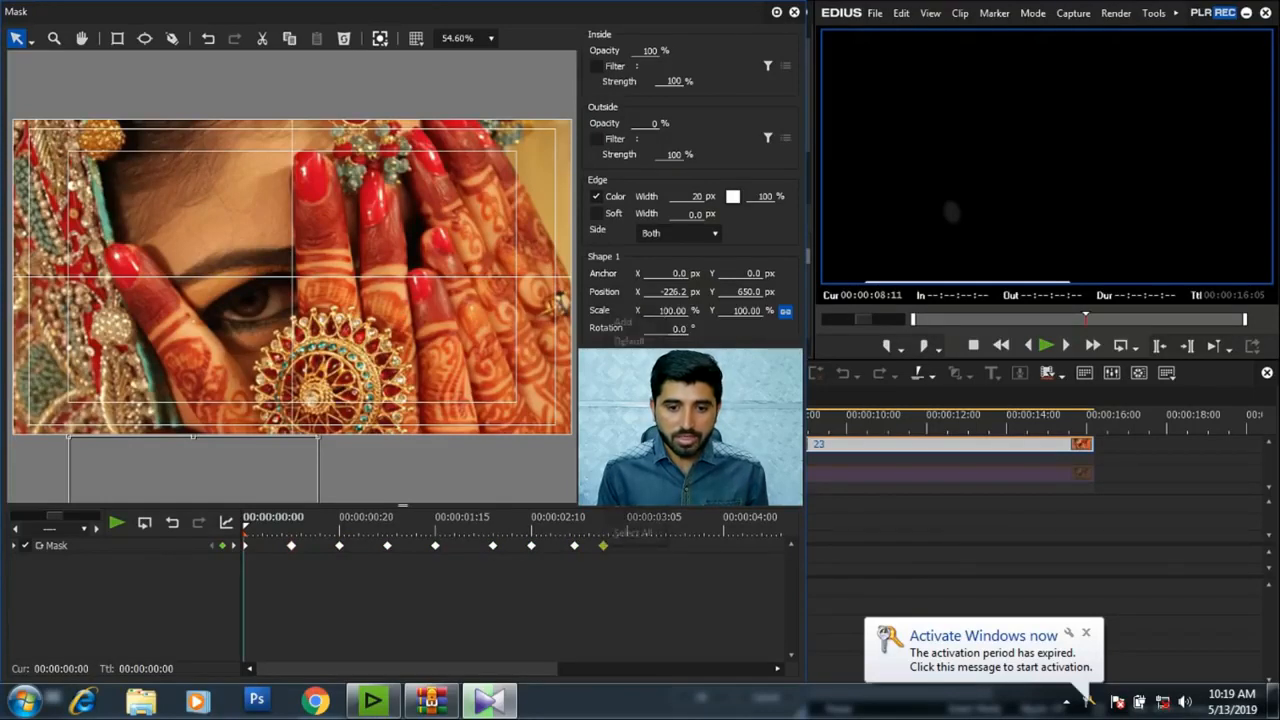
right_click(575, 545)
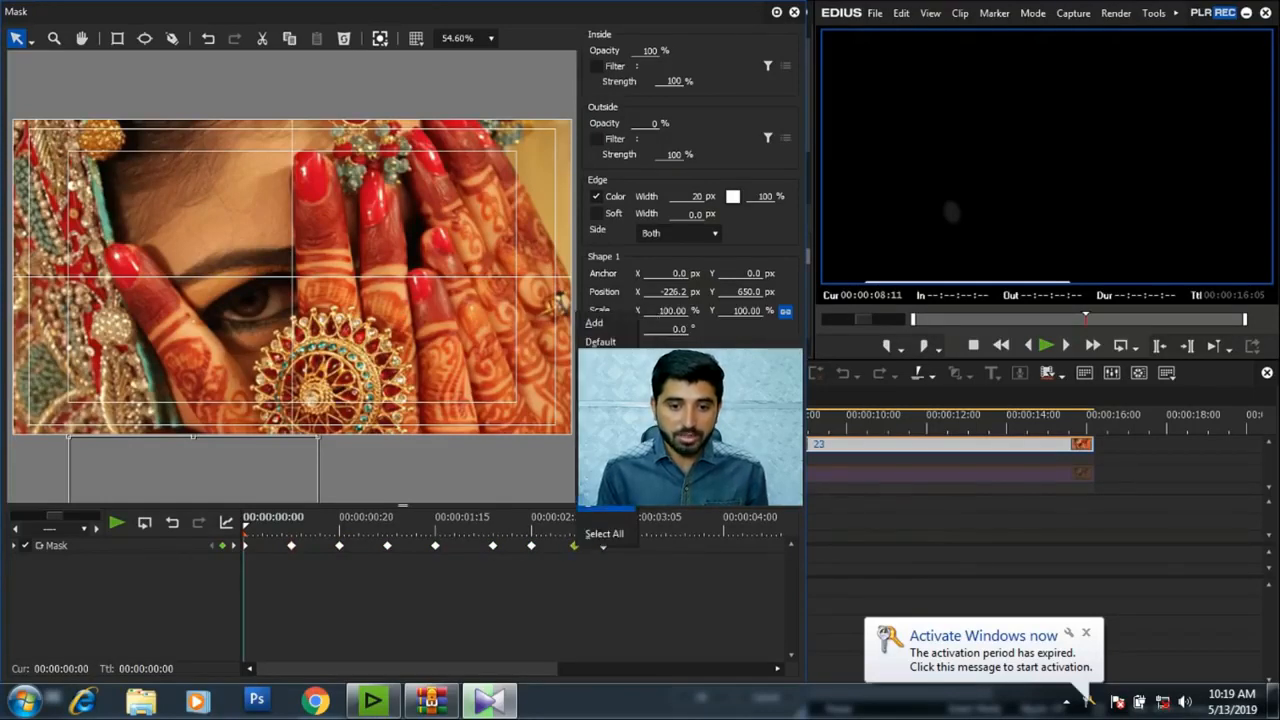
left_click(606, 504)
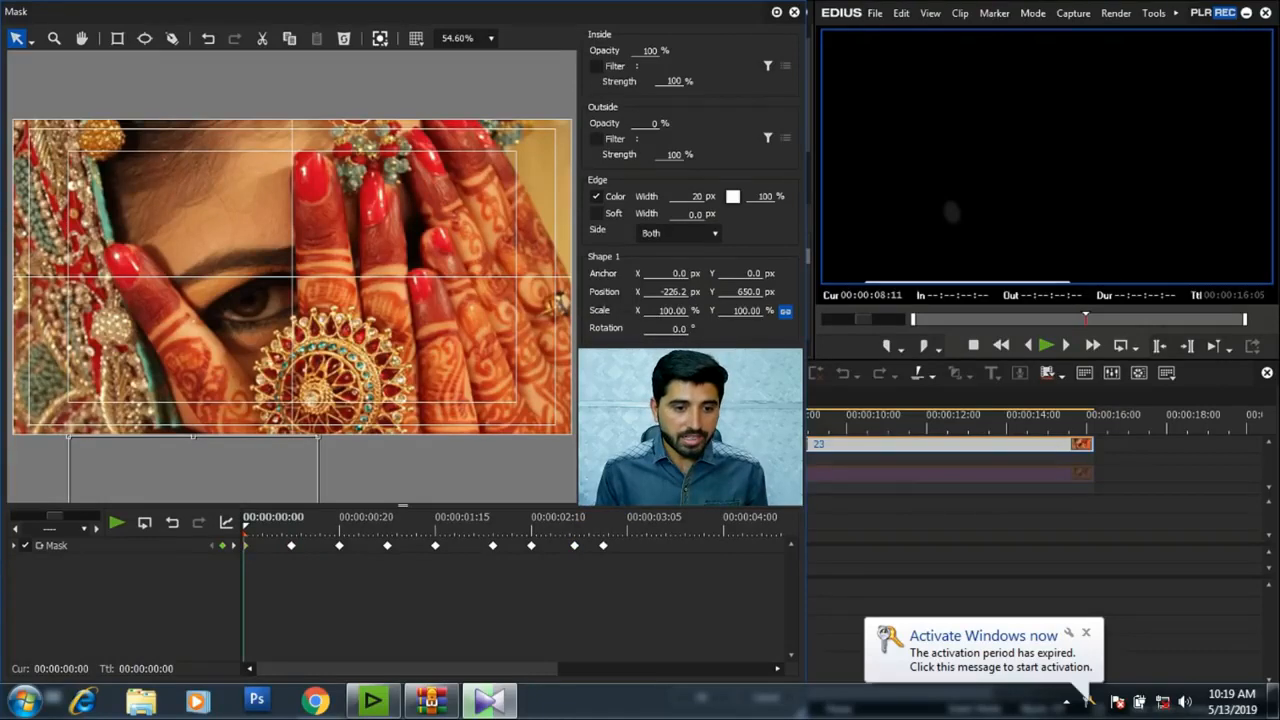
- Set the first and last mask keyframes to Linear interpolation and play back the animation
right_click(246, 545)
left_click(278, 481)
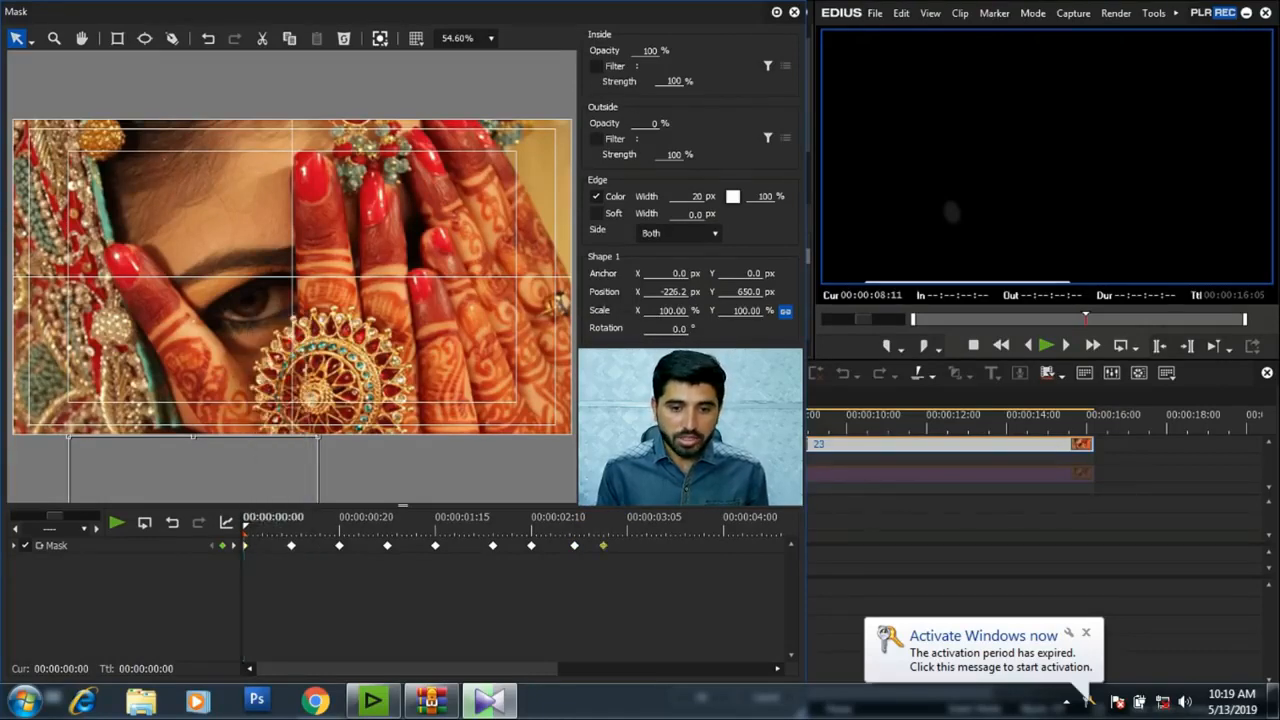
right_click(602, 545)
left_click(634, 481)
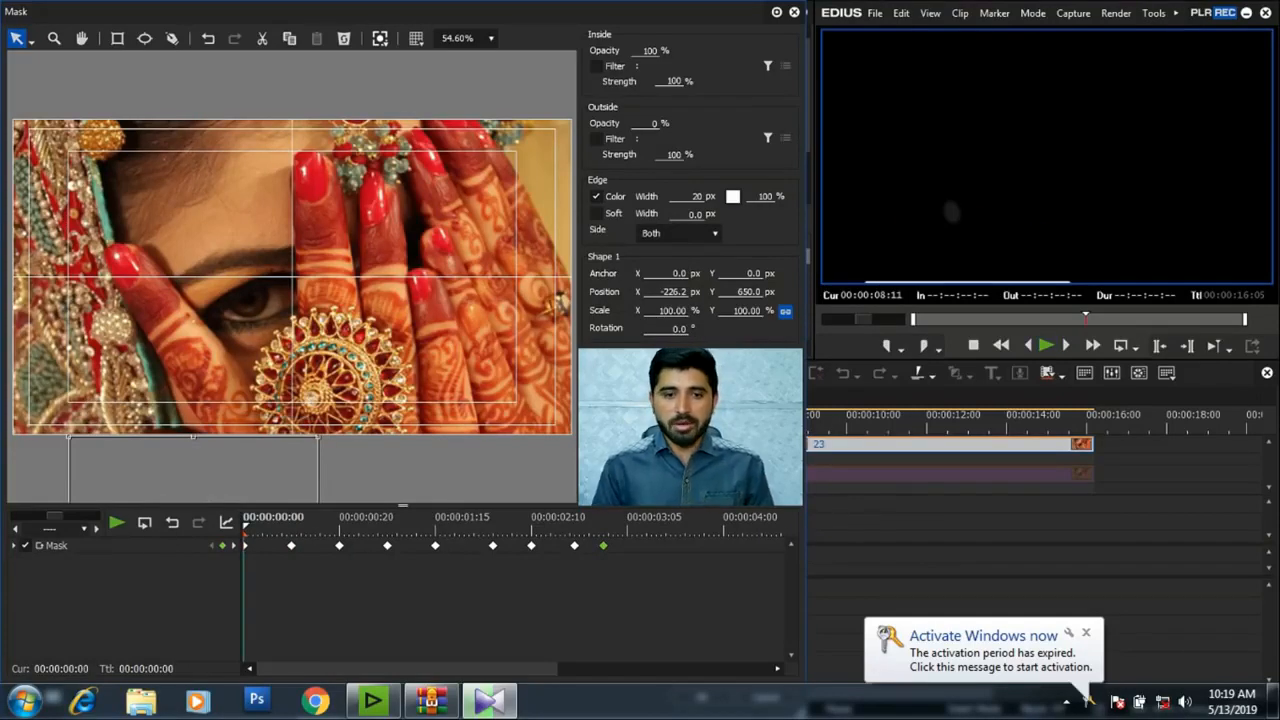
key("space")
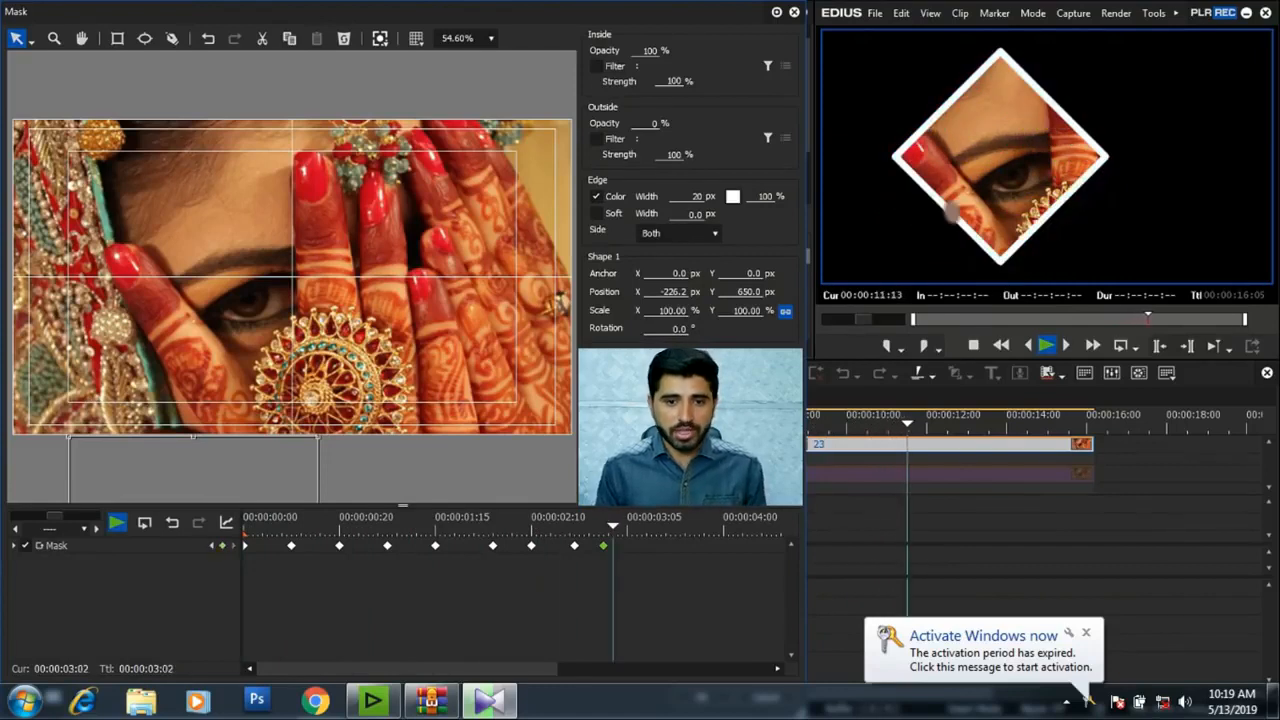
key("space")
- Move the mask's keyframes closer together, shortening the whole animation to about 1.5 seconds
left_click(296, 527)
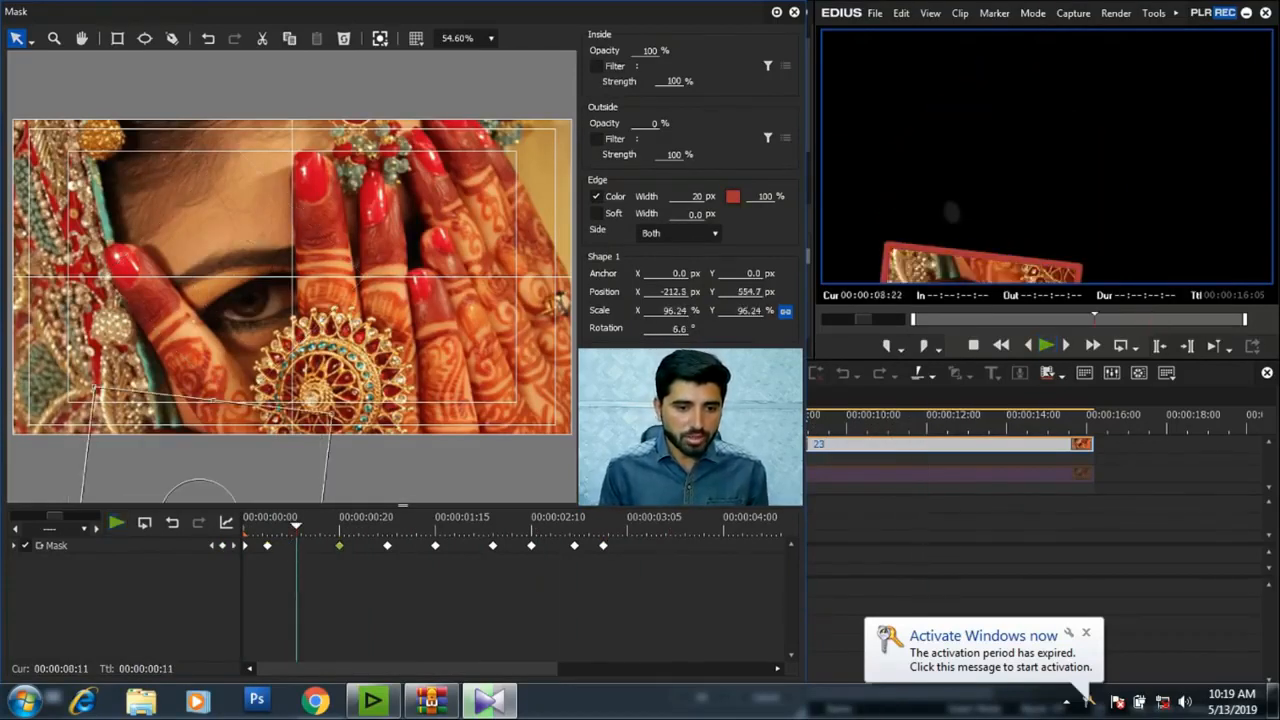
left_click_drag(339, 546, 292, 546)
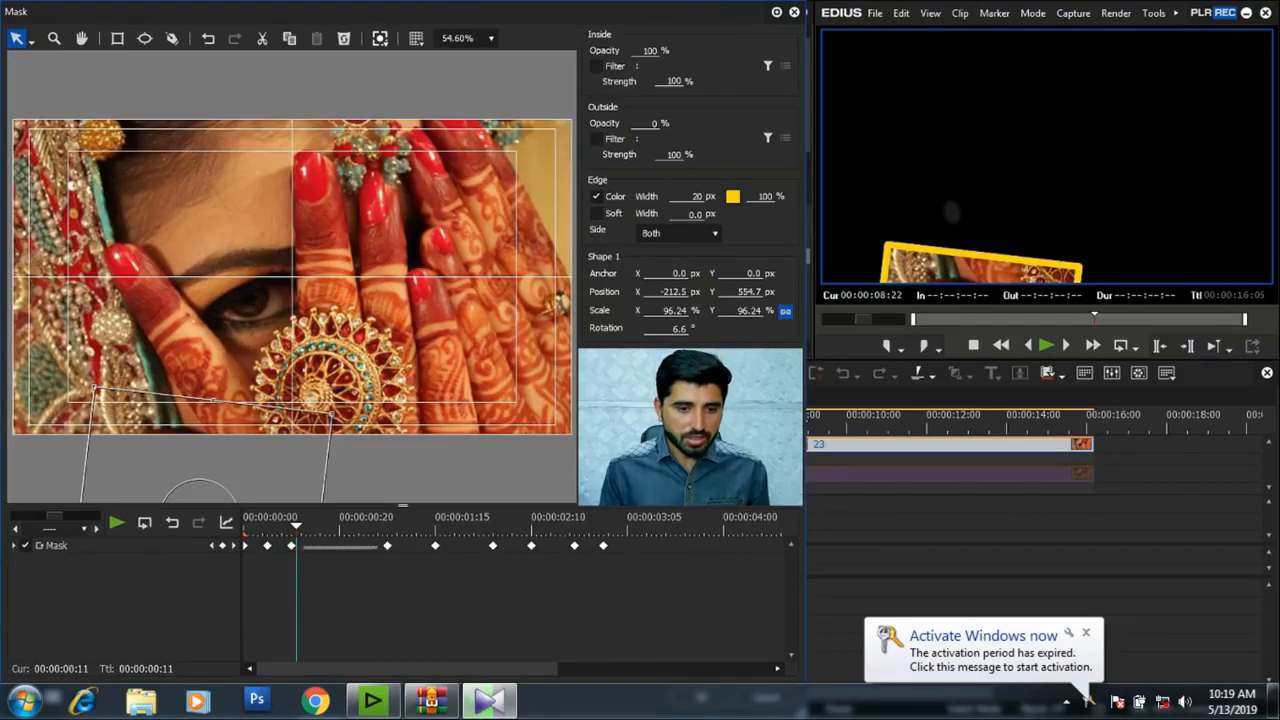
left_click_drag(358, 546, 315, 546)
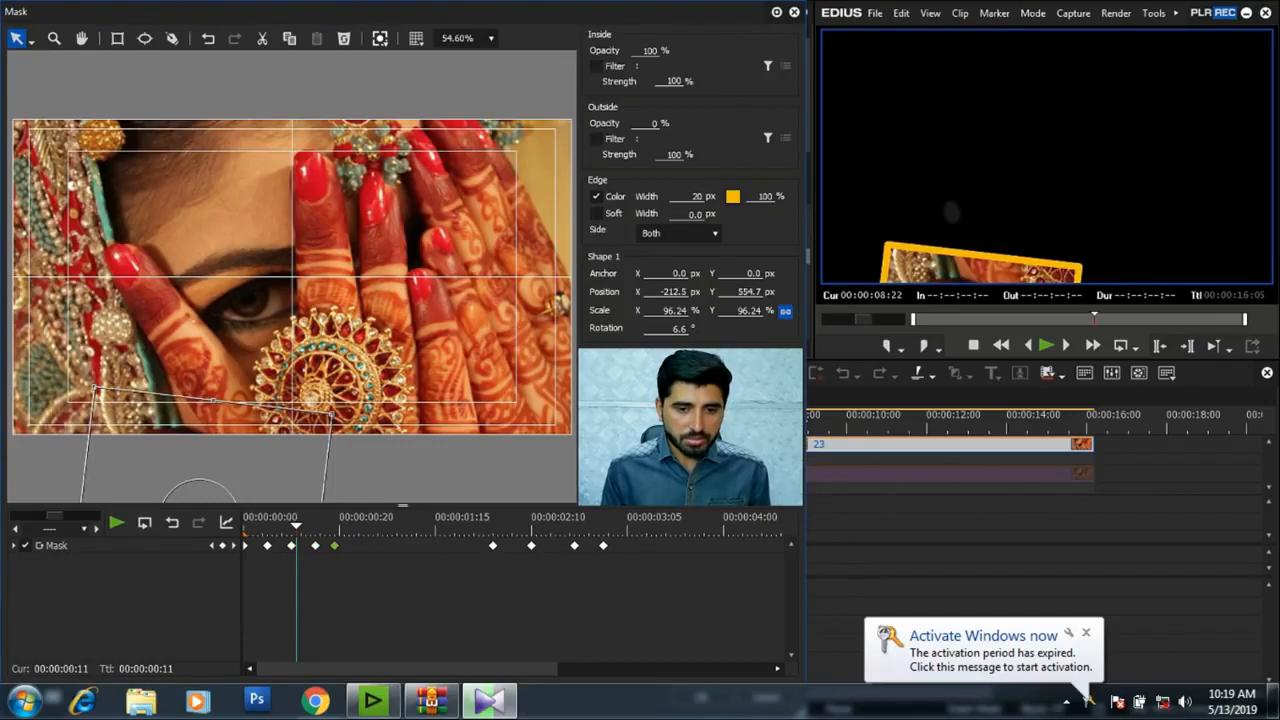
left_click_drag(493, 546, 411, 546)
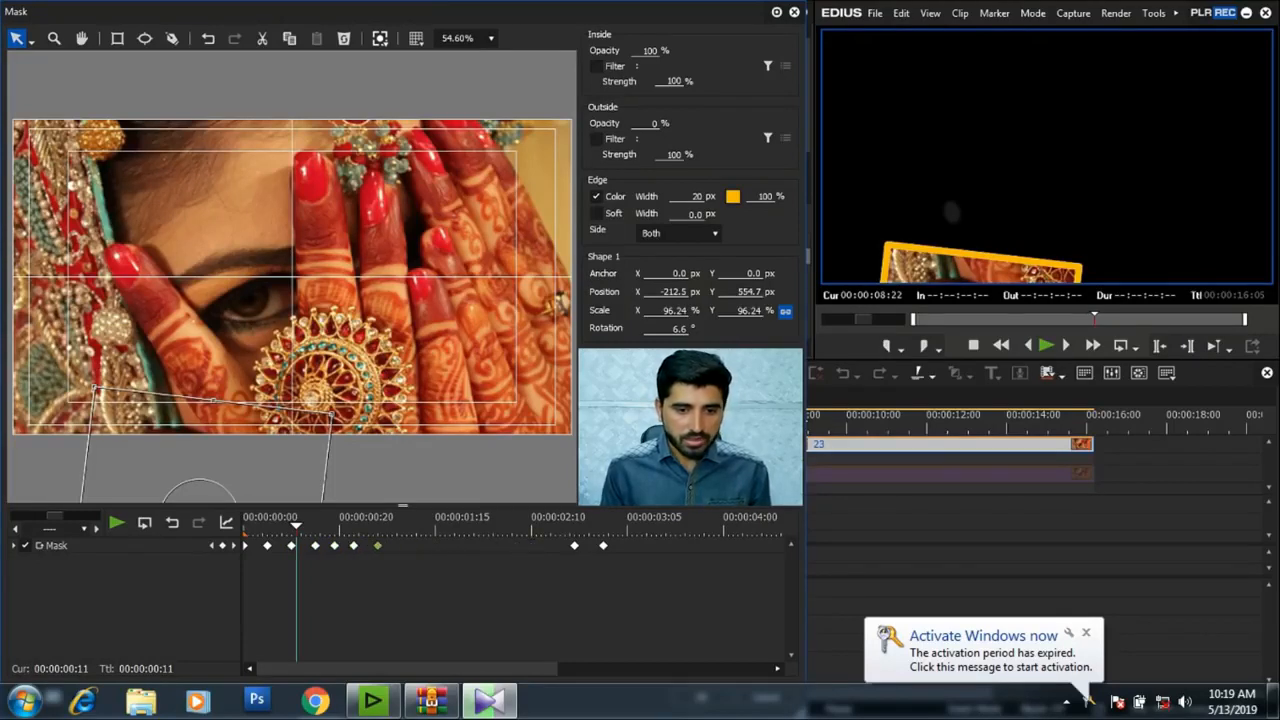
left_click_drag(547, 537, 397, 546)
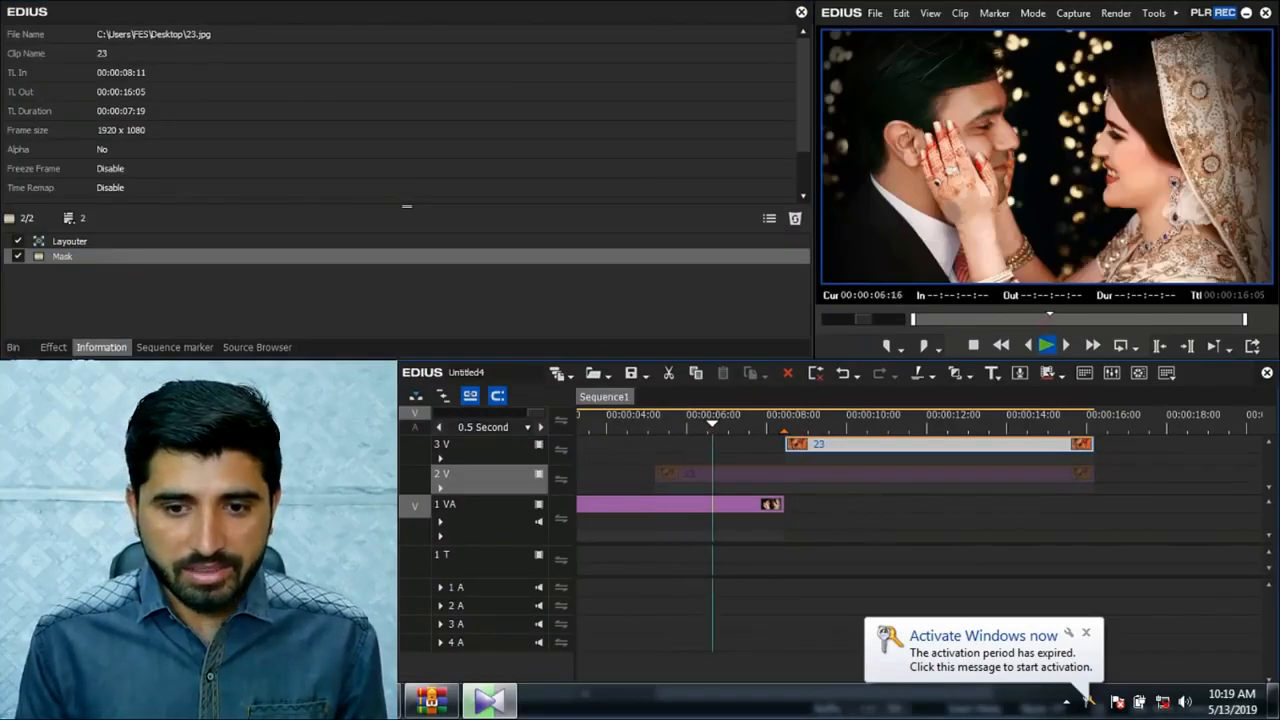
- Re-enable clip 23 on track 2 V and preview both mask transitions in the timeline
left_click(765, 475)
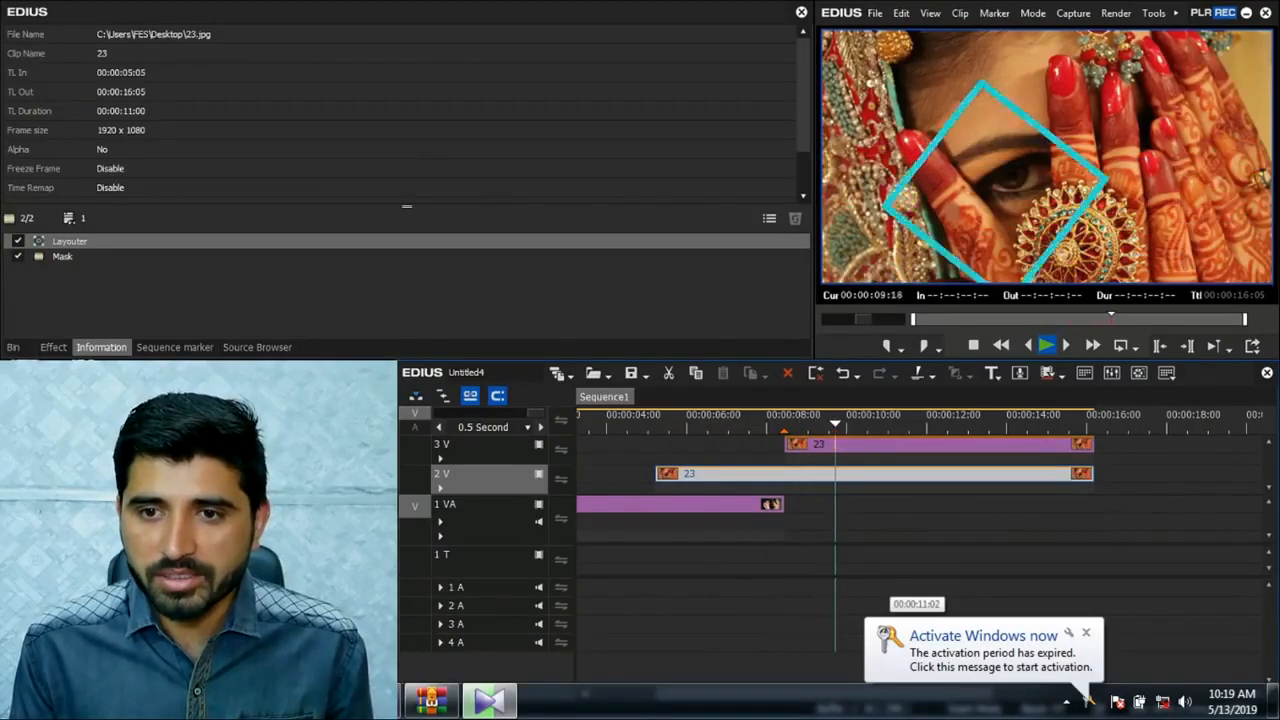
key("space")
left_click(693, 424)
key("space")
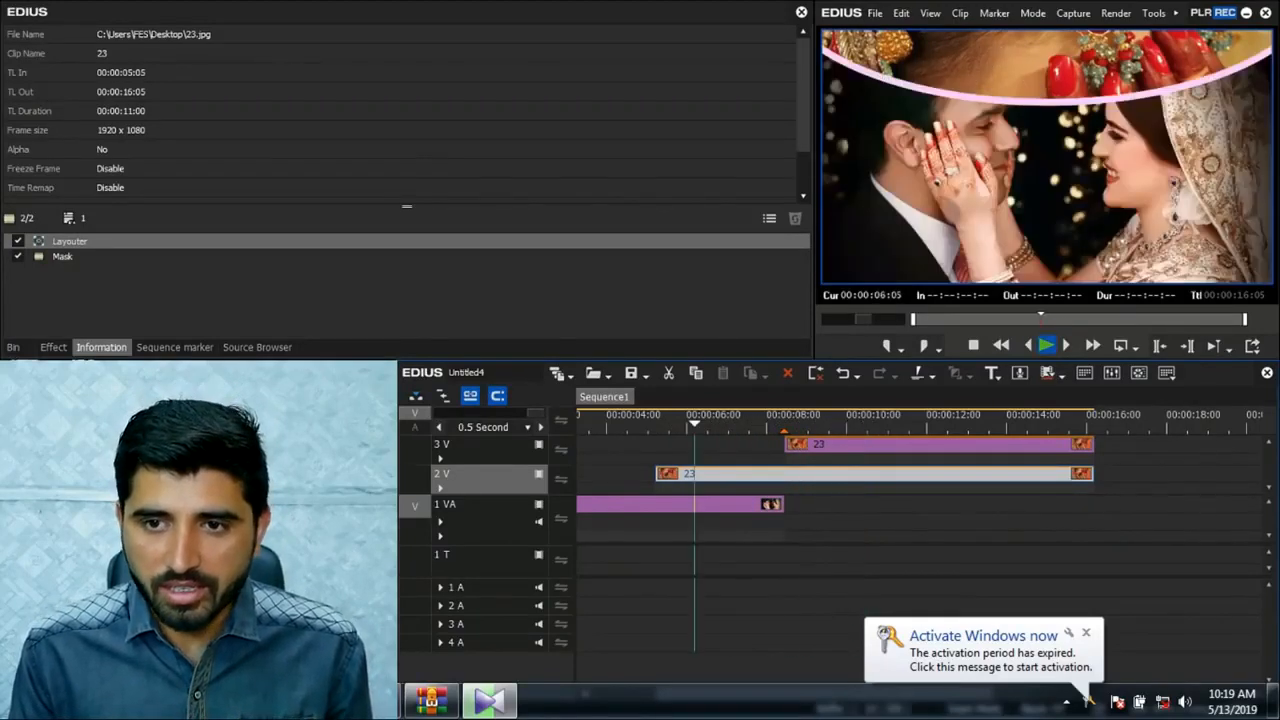
key("space")
- Move clip 23 on track 3 V earlier to start at 00:00:06:23 and play back the overlapping transitions
left_click_drag(860, 444, 714, 424)
key("space")
left_click_drag(820, 444, 800, 444)
key("space")
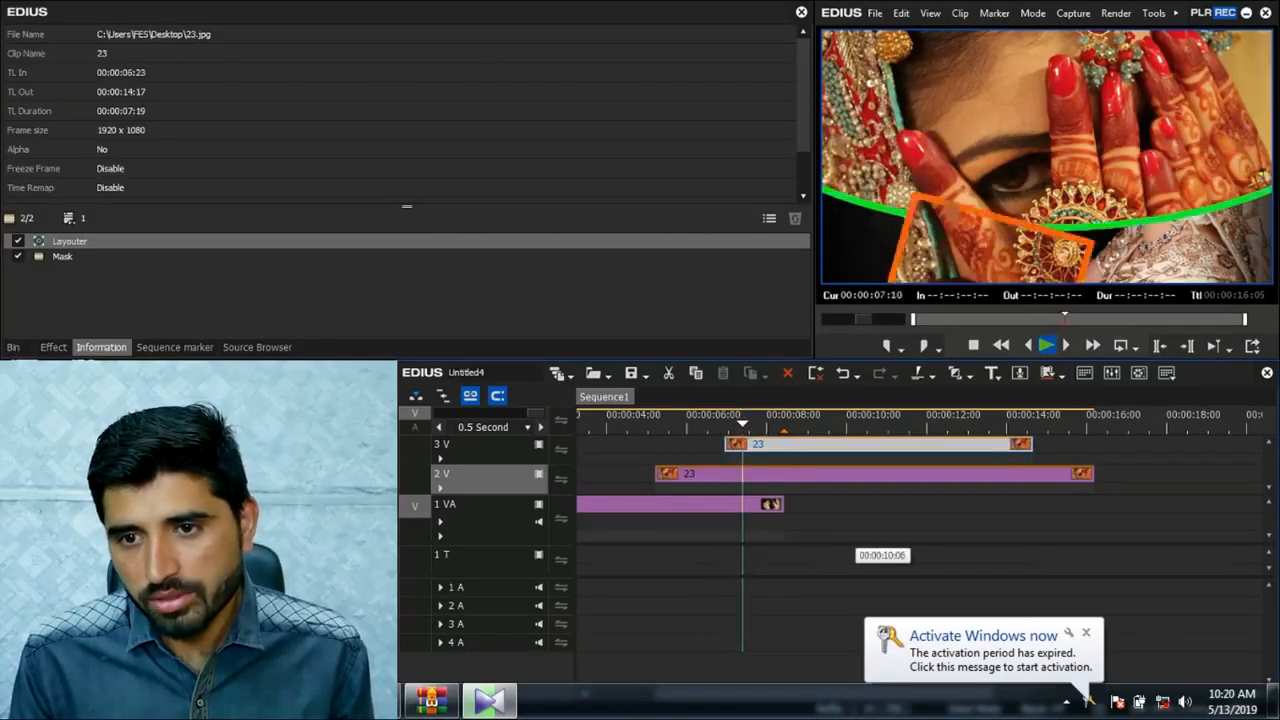
key("space")
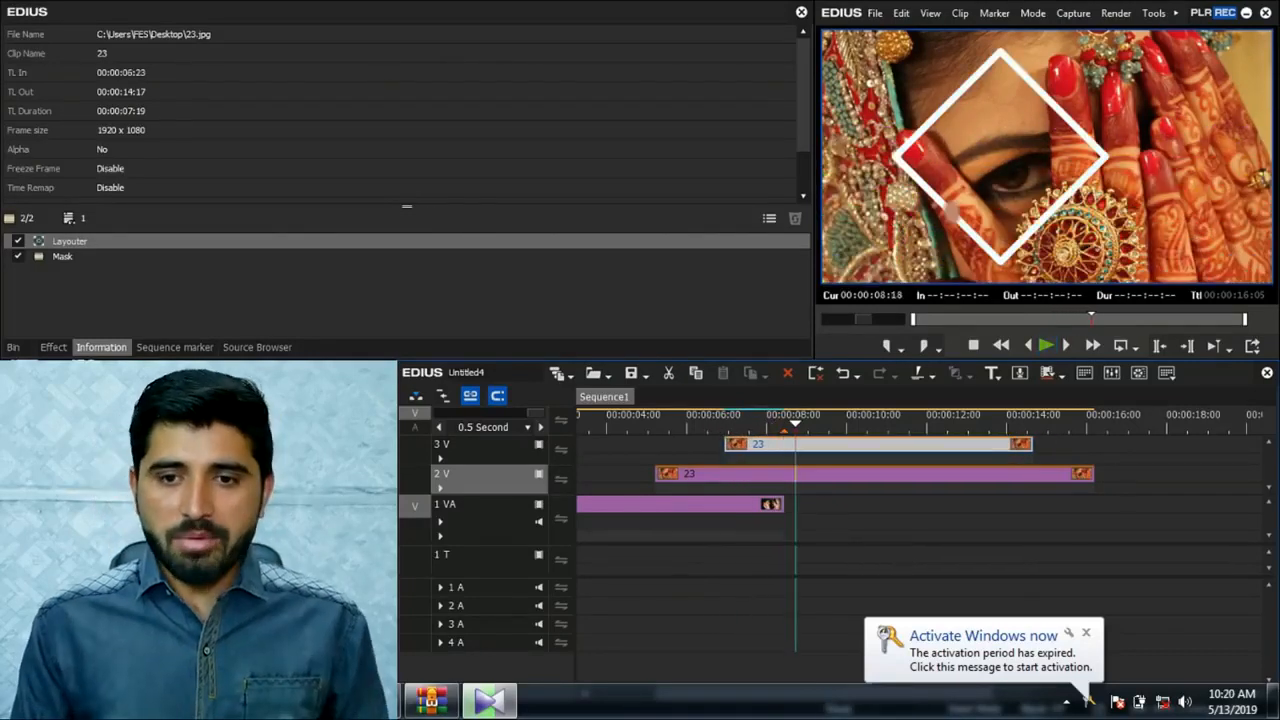
- Place the timeline cursor at 00:00:08:11 and disable clip 23 on track 2 V
left_click_drag(795, 424, 784, 424)
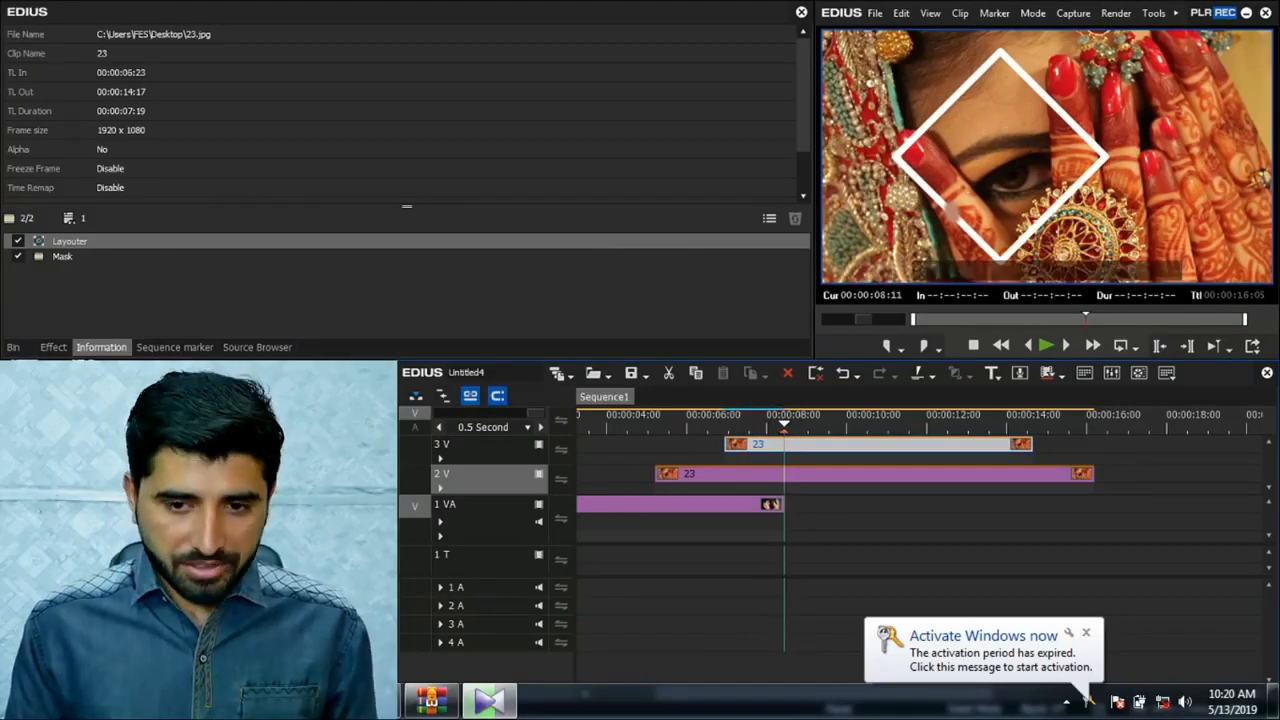
left_click(806, 474)
key("0")
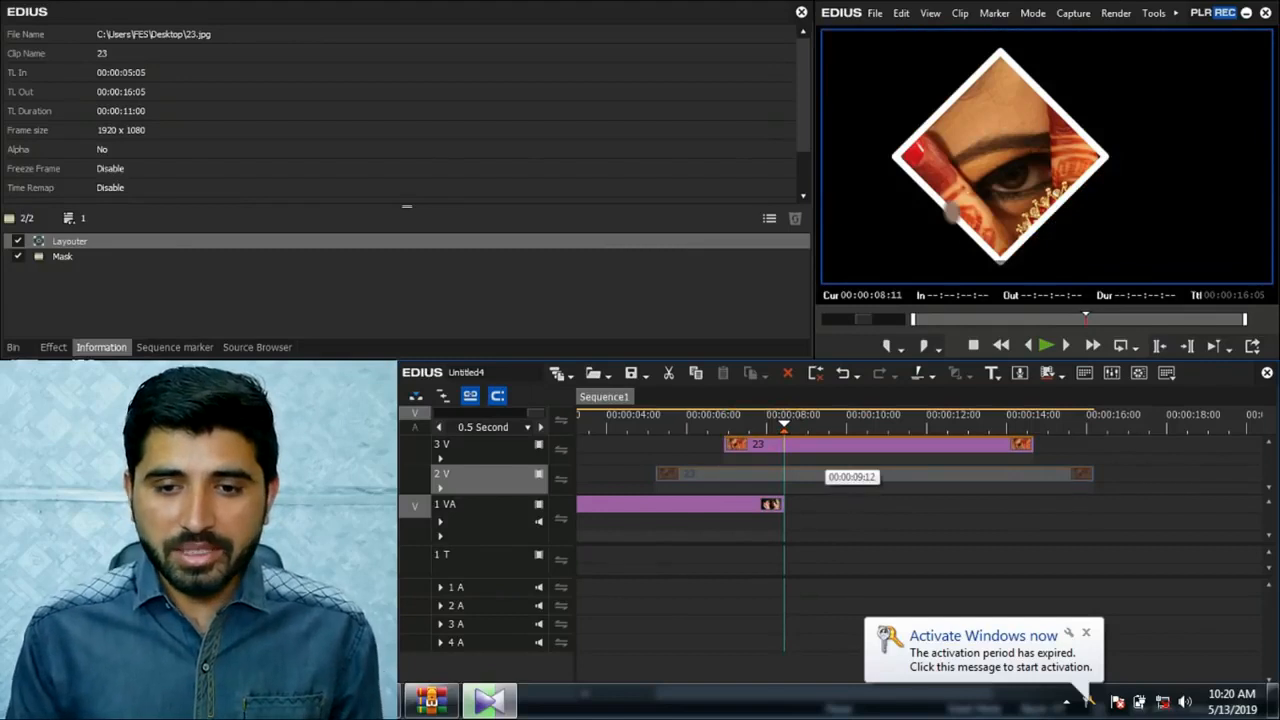
- Open the Mask filter of clip 23 on track 3 V and set the shape's rotation to 135° at 00:00:07:19
left_click(828, 445)
left_click(63, 257)
double_click(63, 257)
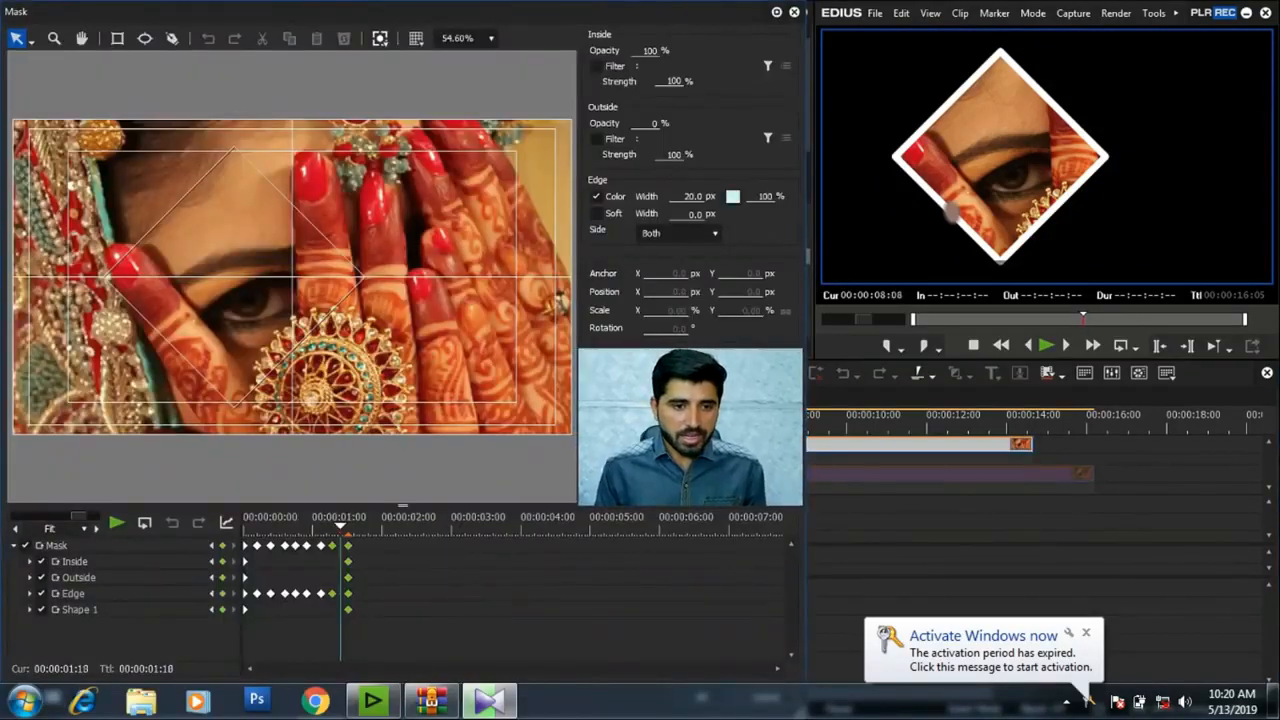
left_click_drag(348, 526, 781, 526)
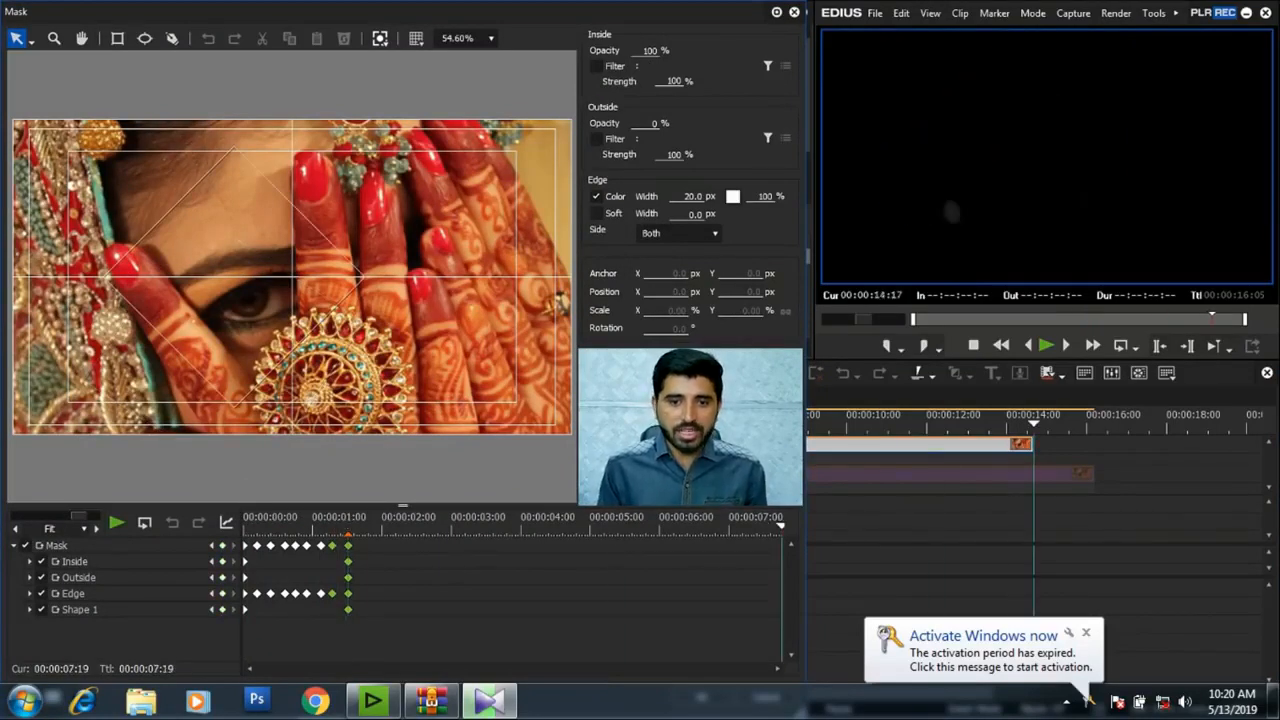
left_click(232, 290)
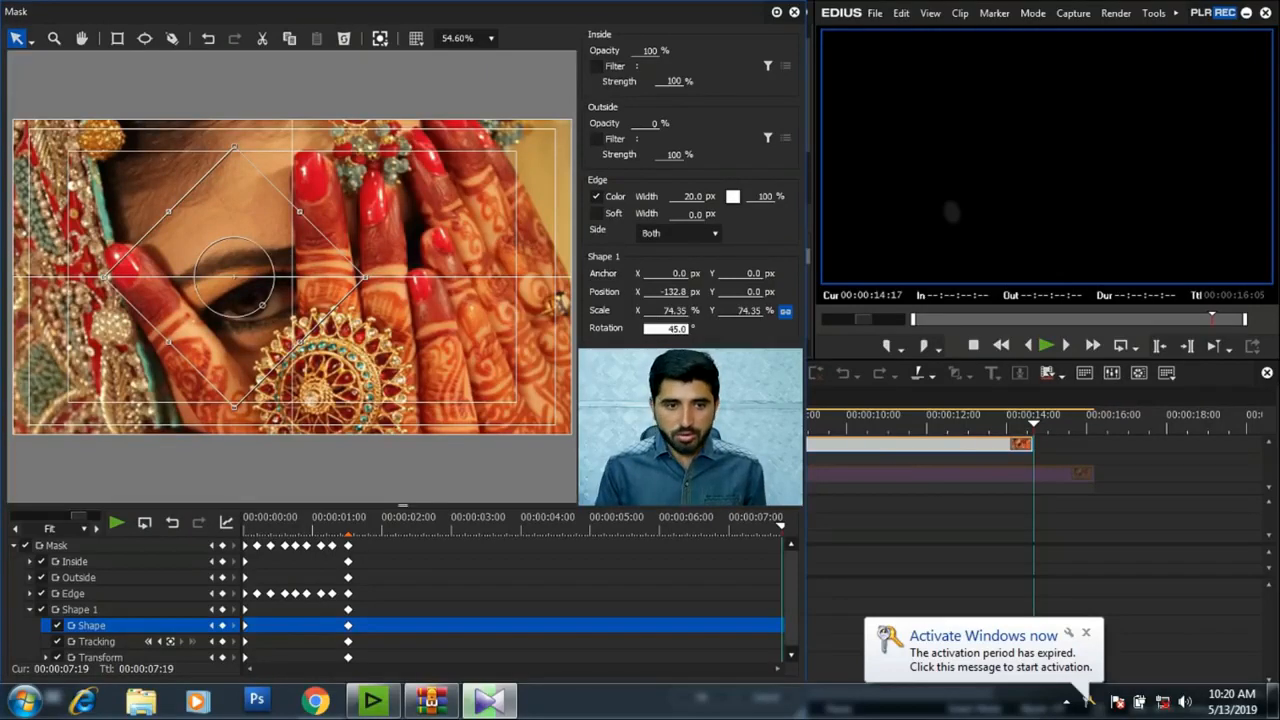
mouse_move(780, 527)
left_mouse_down()
mouse_move(346, 527)
mouse_move(780, 527)
left_mouse_up()
type("90")
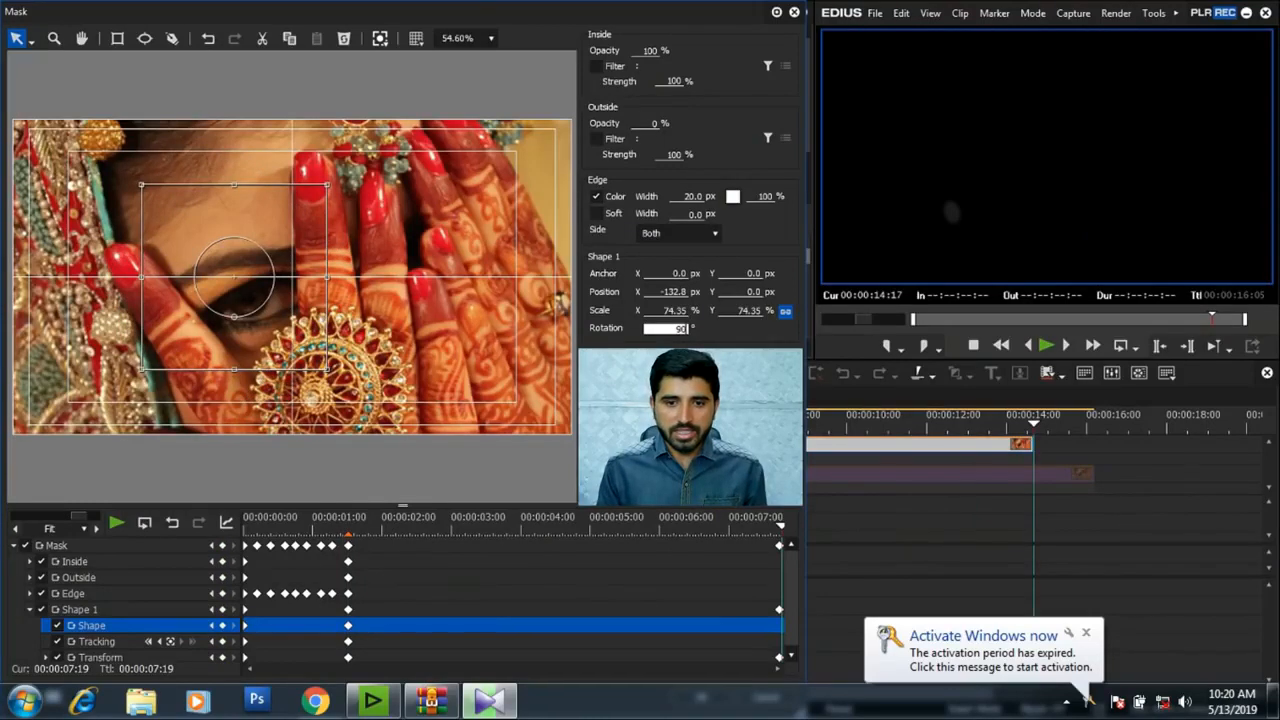
type("135")
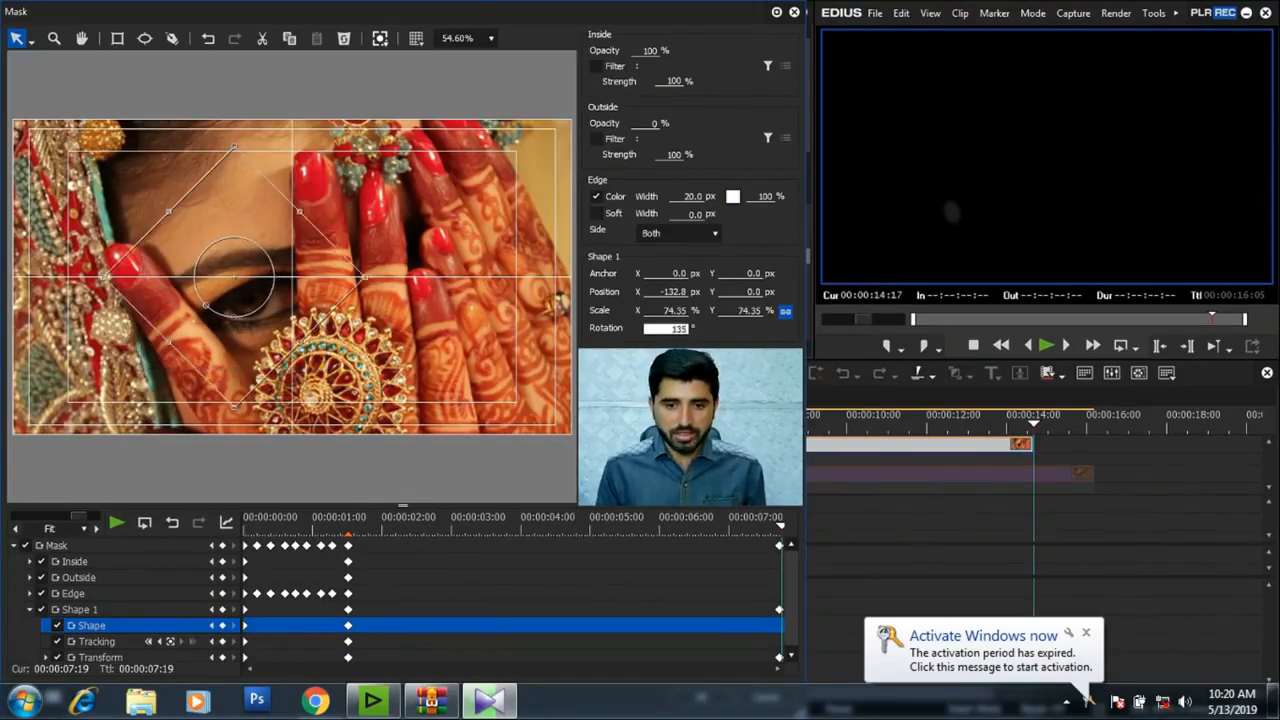
left_click_drag(781, 526, 737, 526)
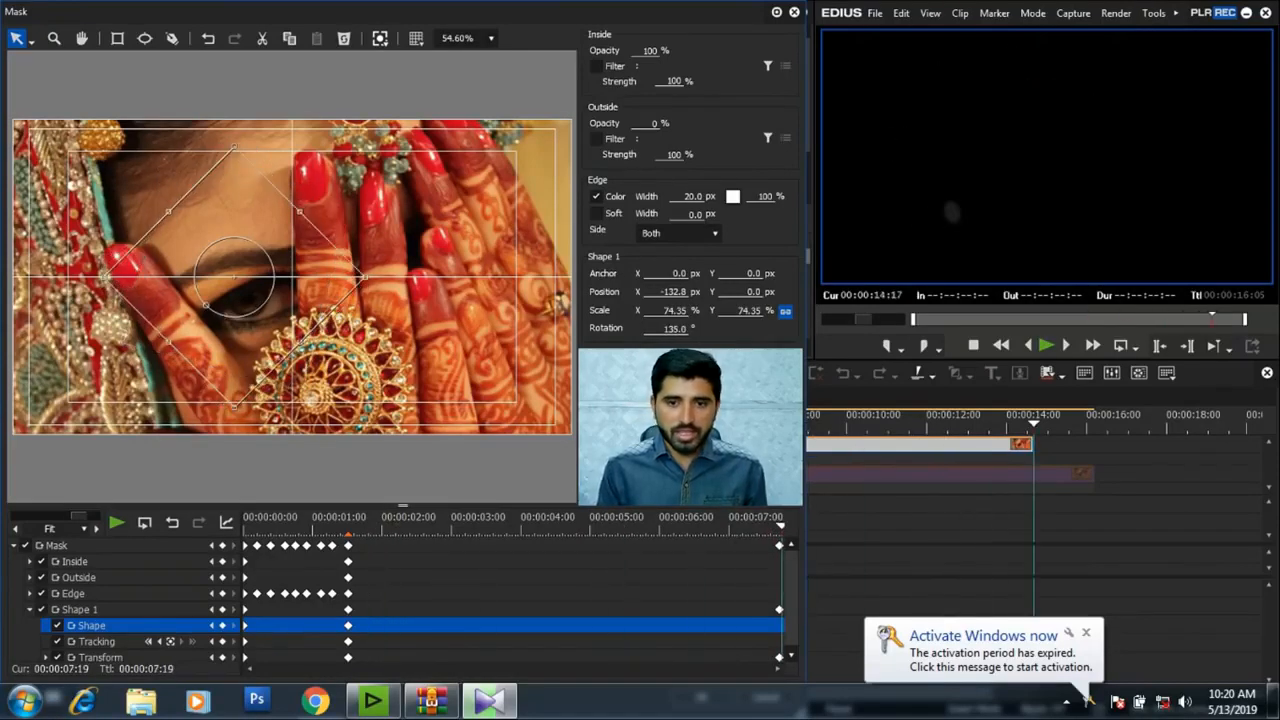
- Set the mask's edge color to magenta at 00:00:07:19, keeping the shape's rotation there at 135°
left_click(733, 197)
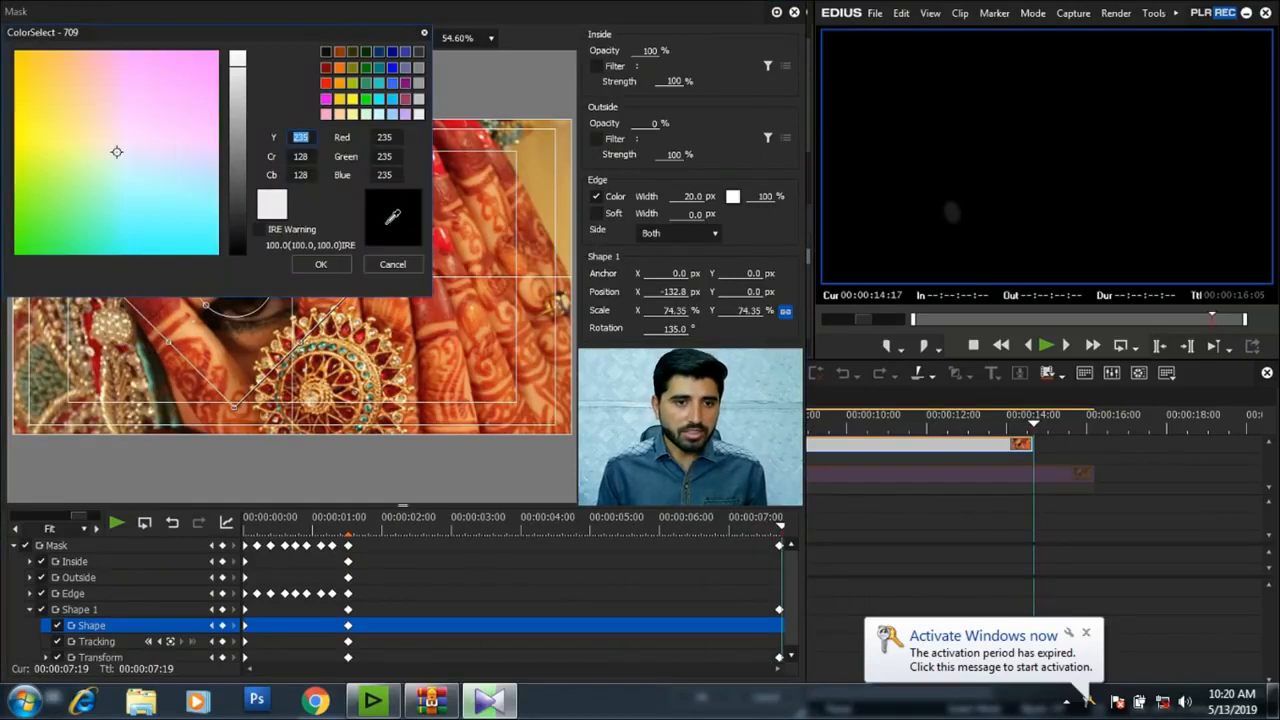
left_click(185, 64)
key("Return")
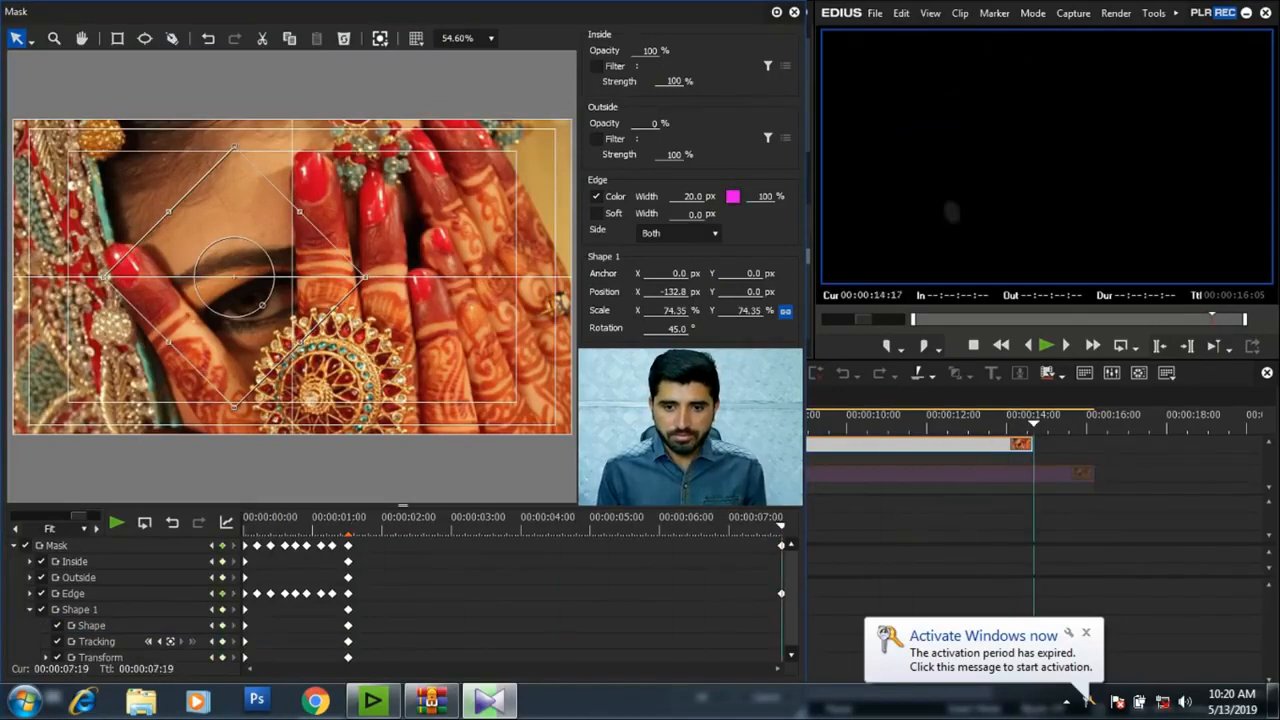
type("35")
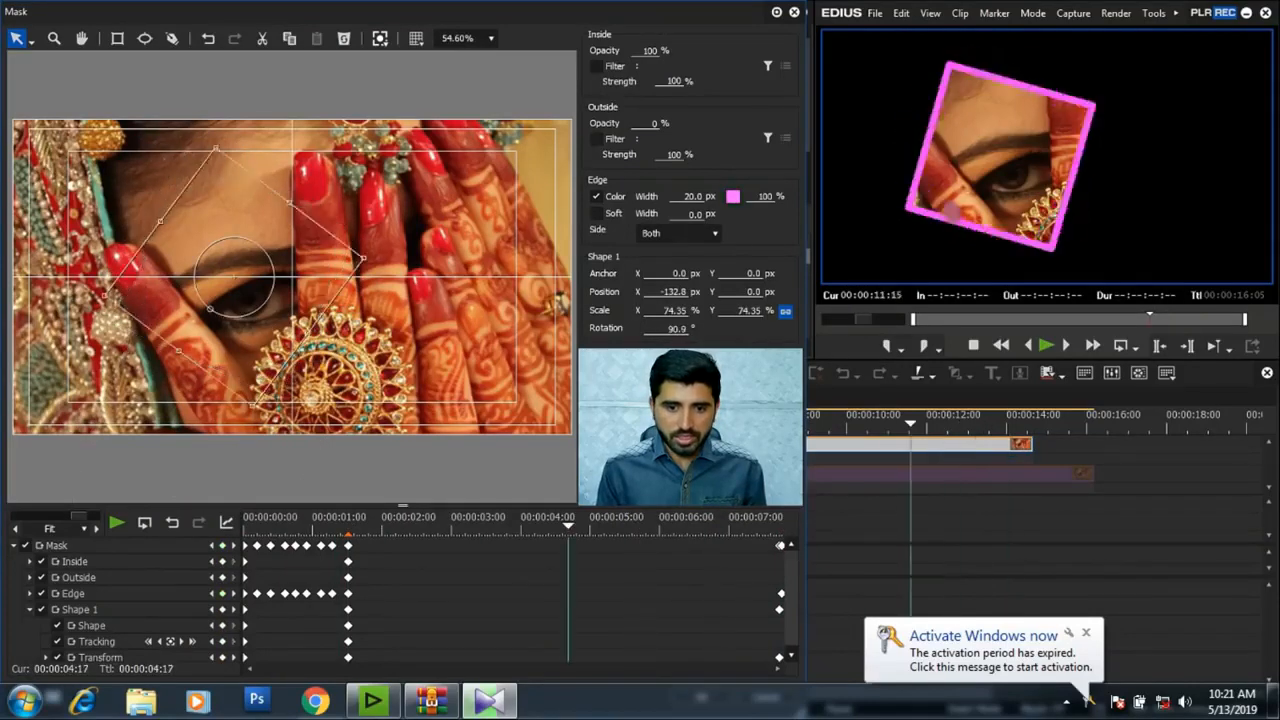
- Add an edge color keyframe at 00:00:05:00 in yellow
key("Left")
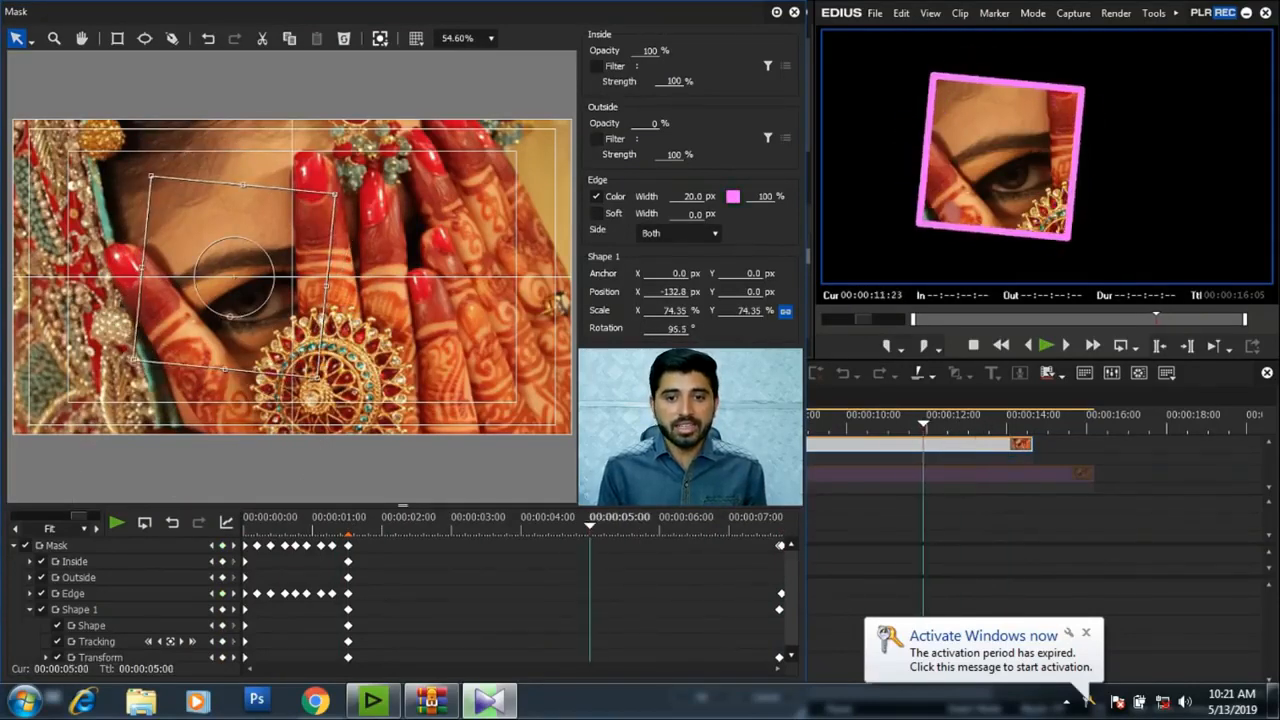
left_click(733, 197)
left_click(352, 99)
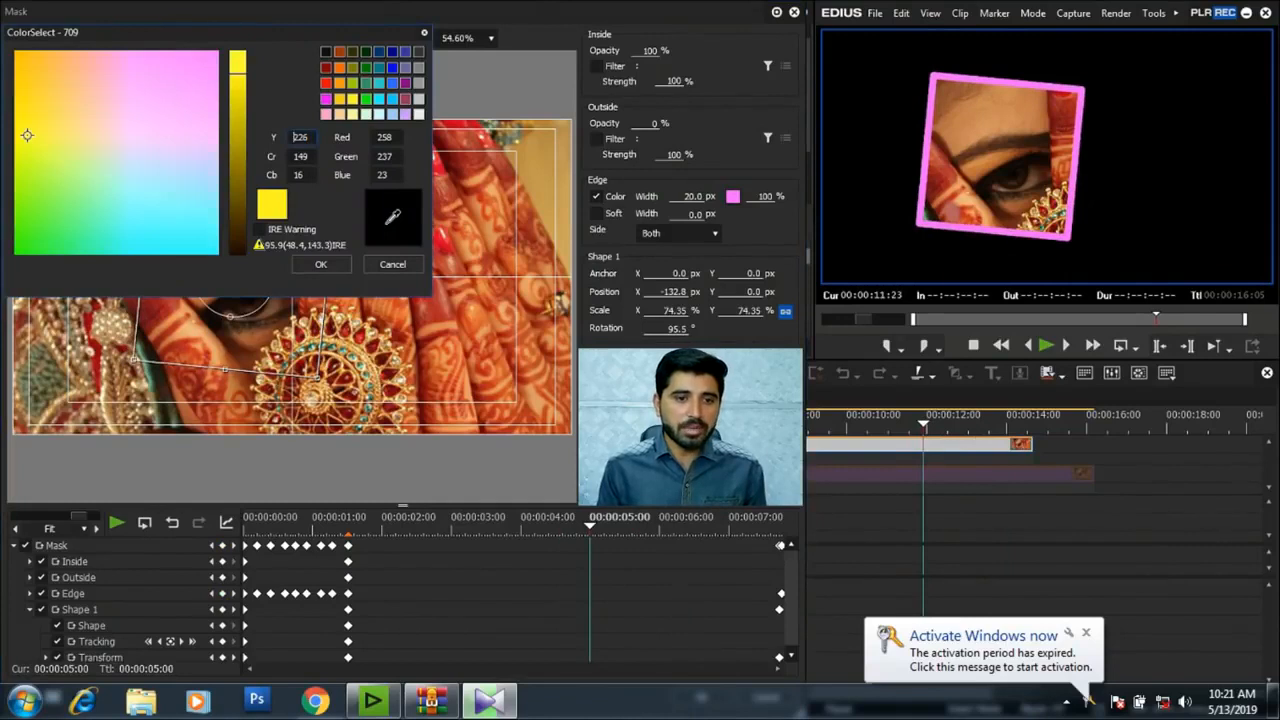
left_click(321, 264)
- Add an edge color keyframe at 00:00:02:22 in orange-red
left_click(474, 518)
left_click_drag(474, 525, 442, 525)
left_click(733, 197)
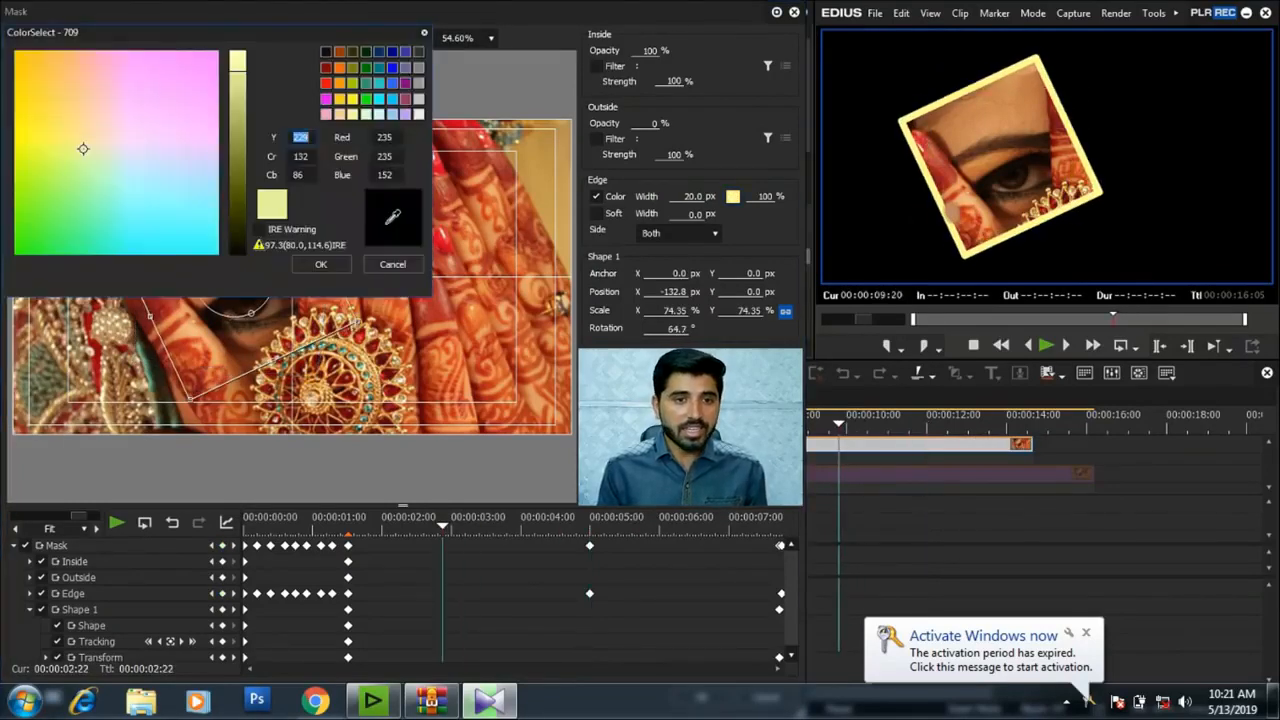
left_click(185, 64)
left_click_drag(185, 64, 82, 63)
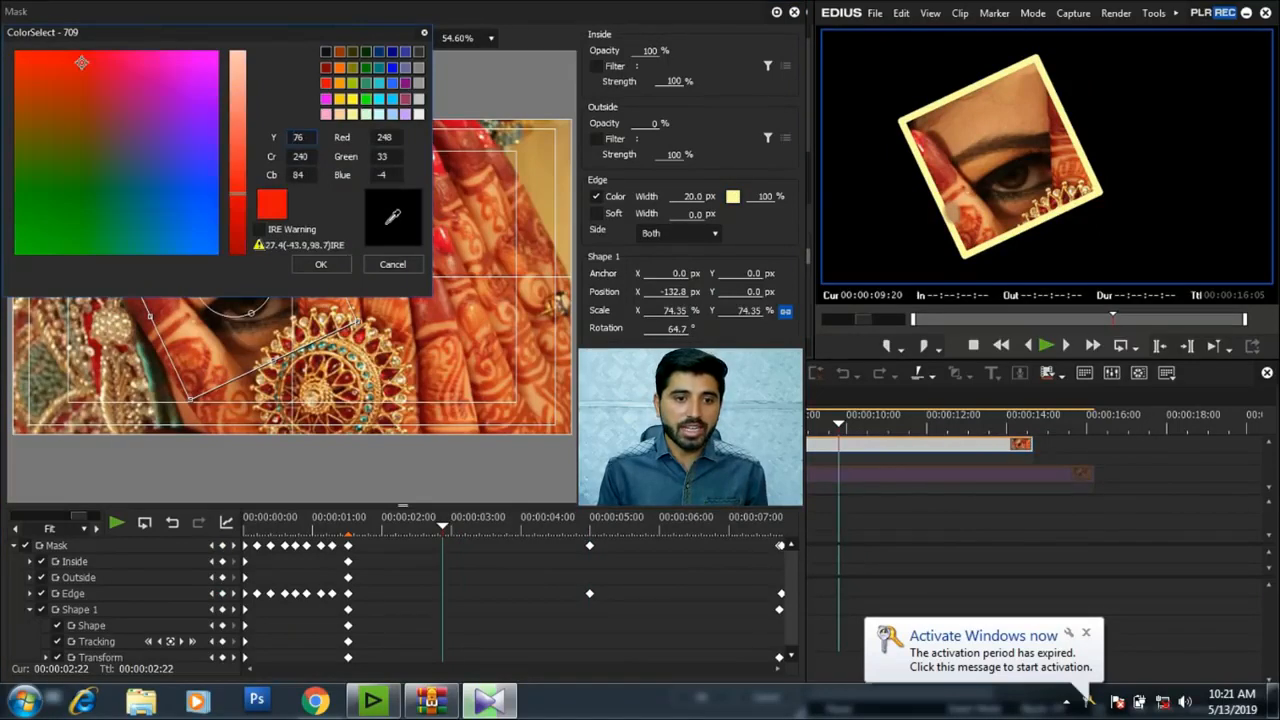
key("Return")
- Add an edge color keyframe at 00:00:04:00 in green
left_click_drag(443, 517, 520, 517)
left_click(733, 197)
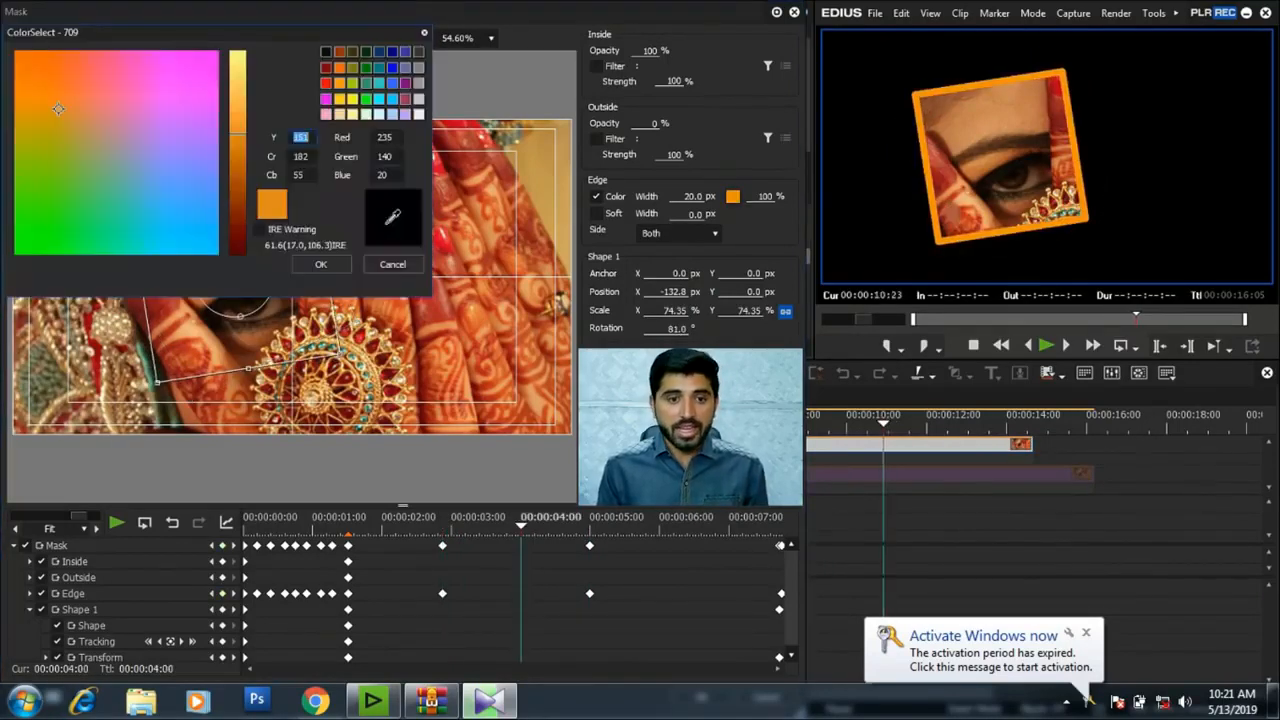
left_click(48, 238)
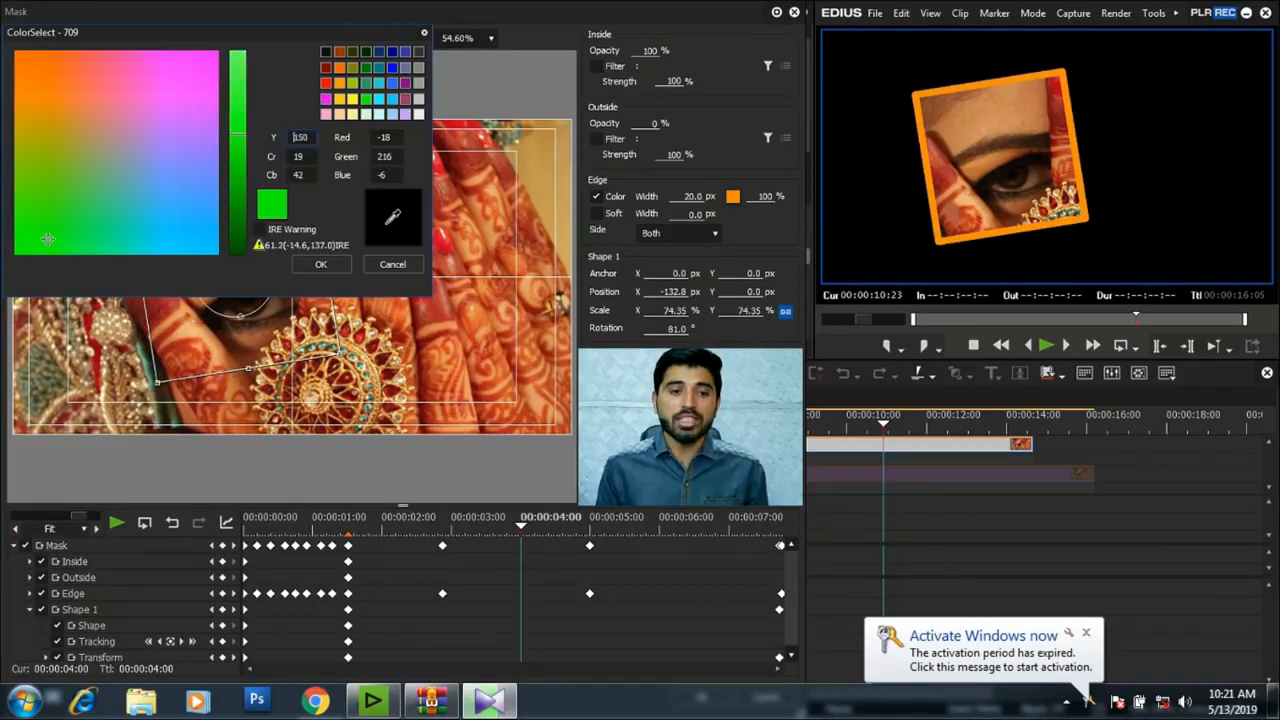
key("Return")
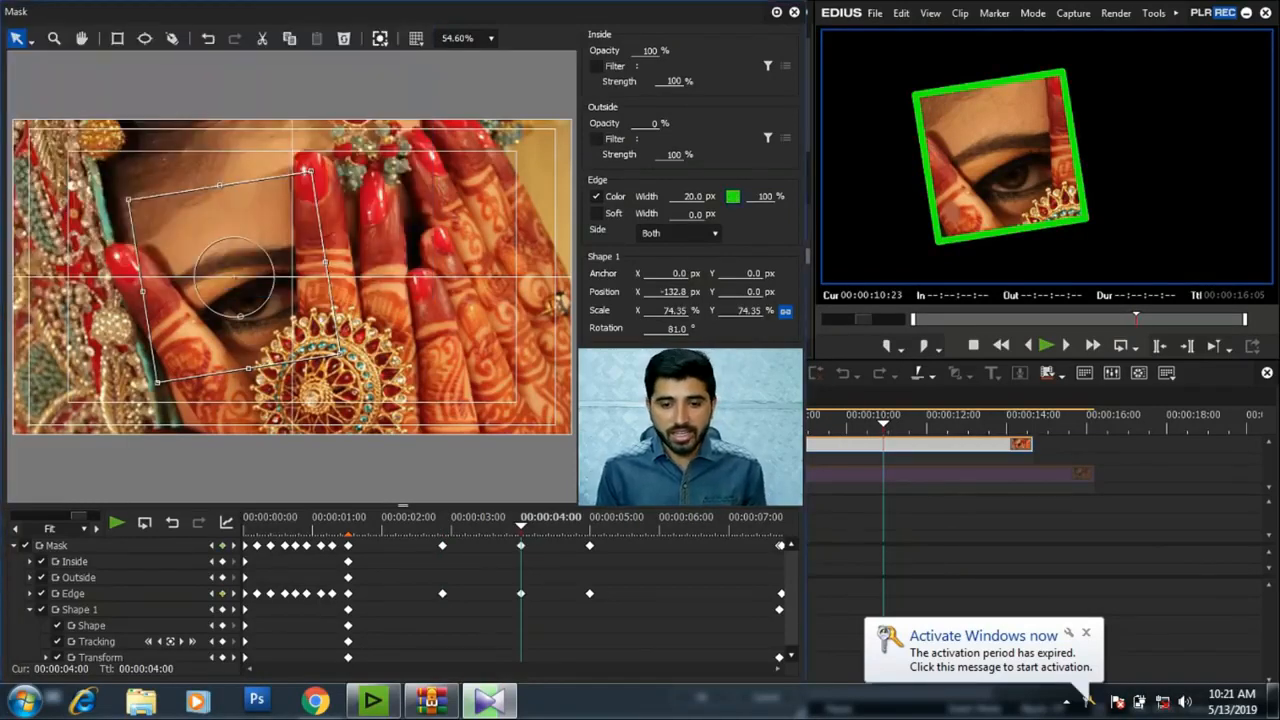
- Add an edge color keyframe at 00:00:06:04 in cyan
key("space")
left_click(733, 197)
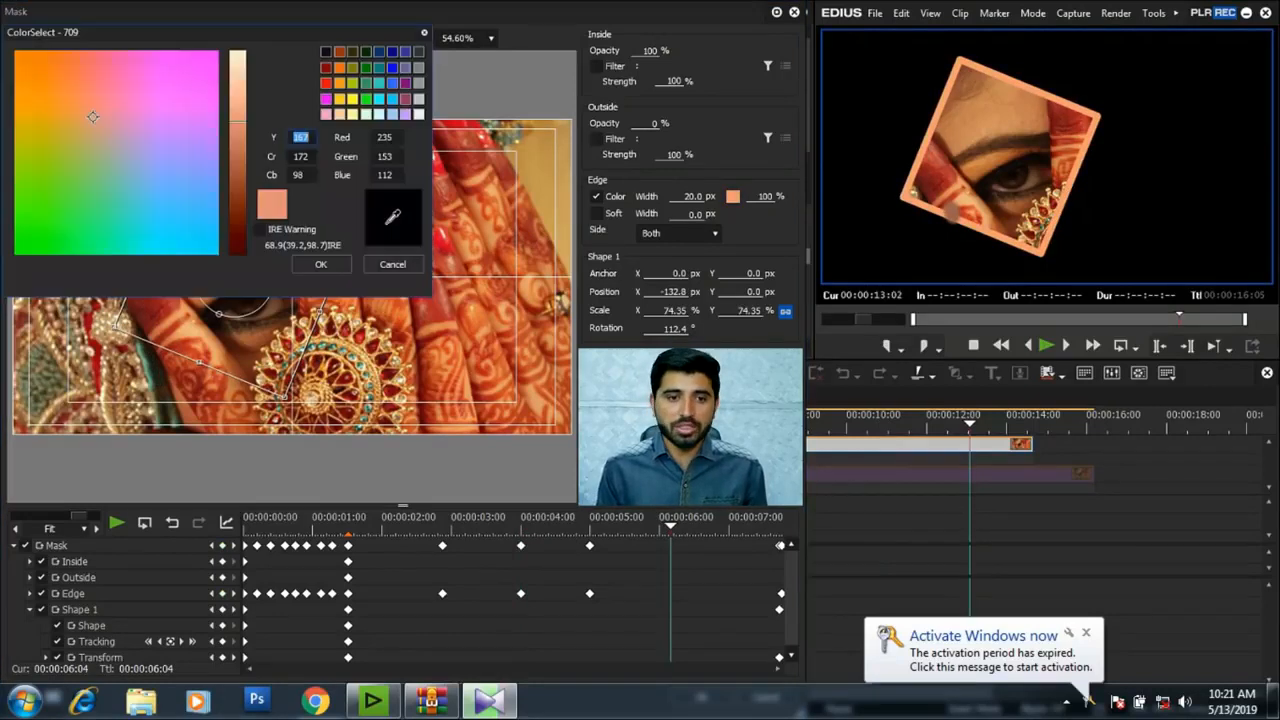
type("235")
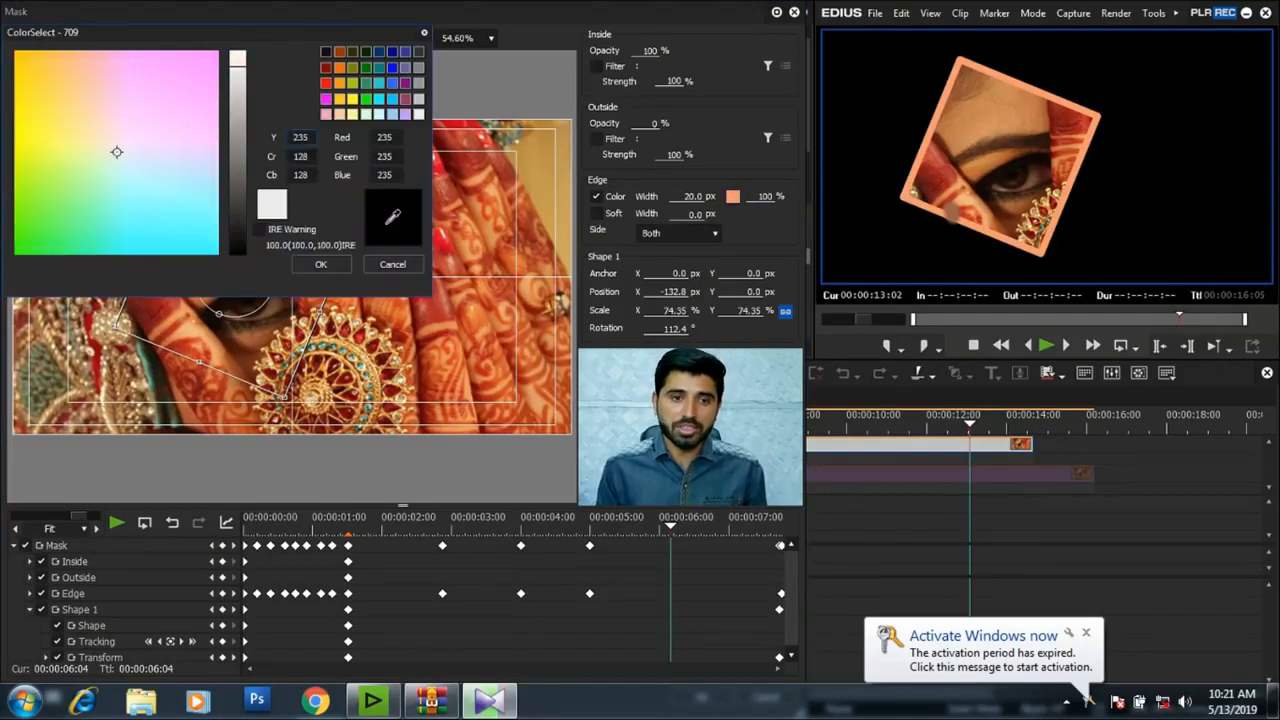
left_click(152, 241)
key("Return")
- Set the mask's outside opacity to 100% at the clip's last frame, 00:00:07:19
left_click_drag(670, 526, 781, 526)
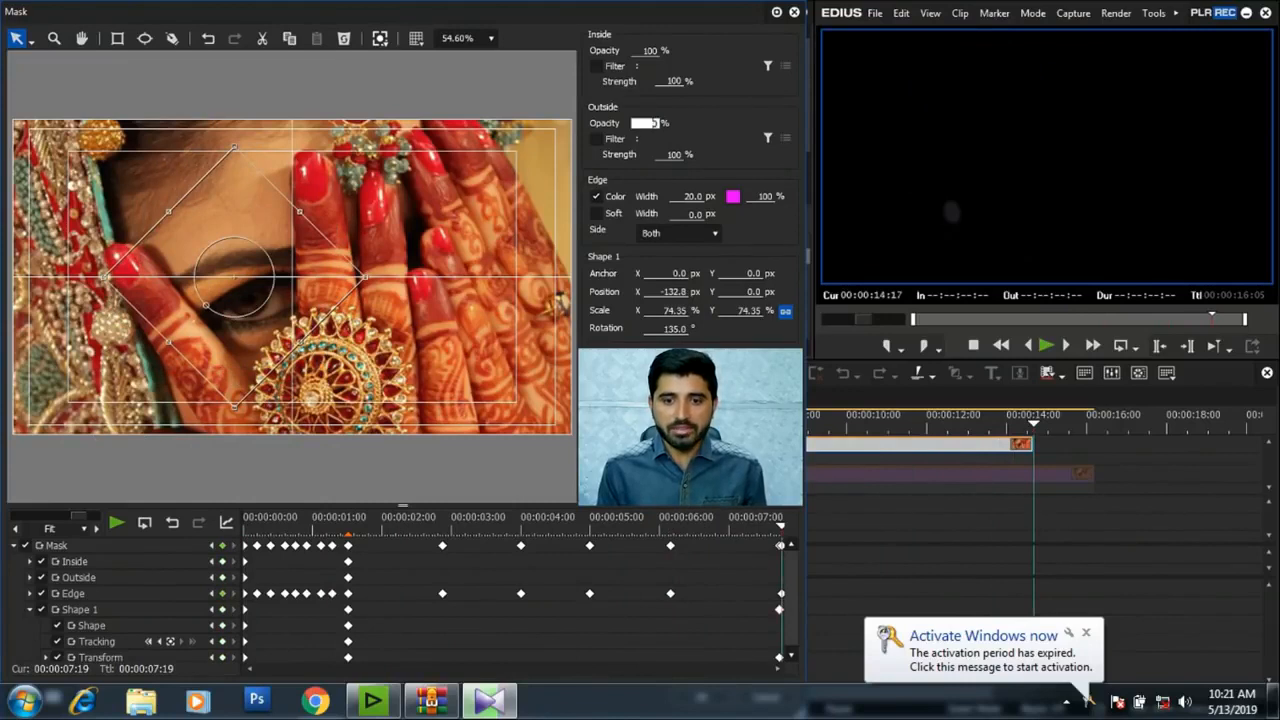
type("100")
key("Return")
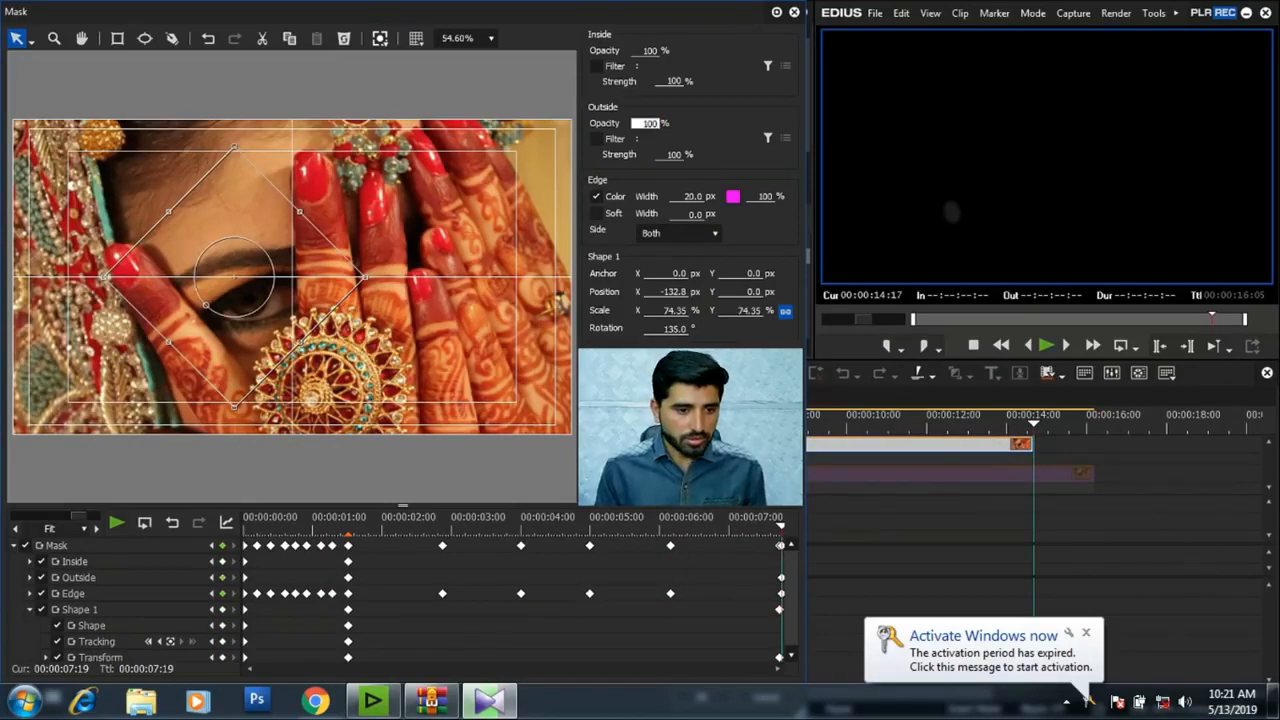
- Align the Shape 1 end keyframes exactly with the other keyframes on the clip's last frame
scroll(690, 600, "up", 3)
left_click(690, 641)
left_click_drag(735, 545, 781, 609)
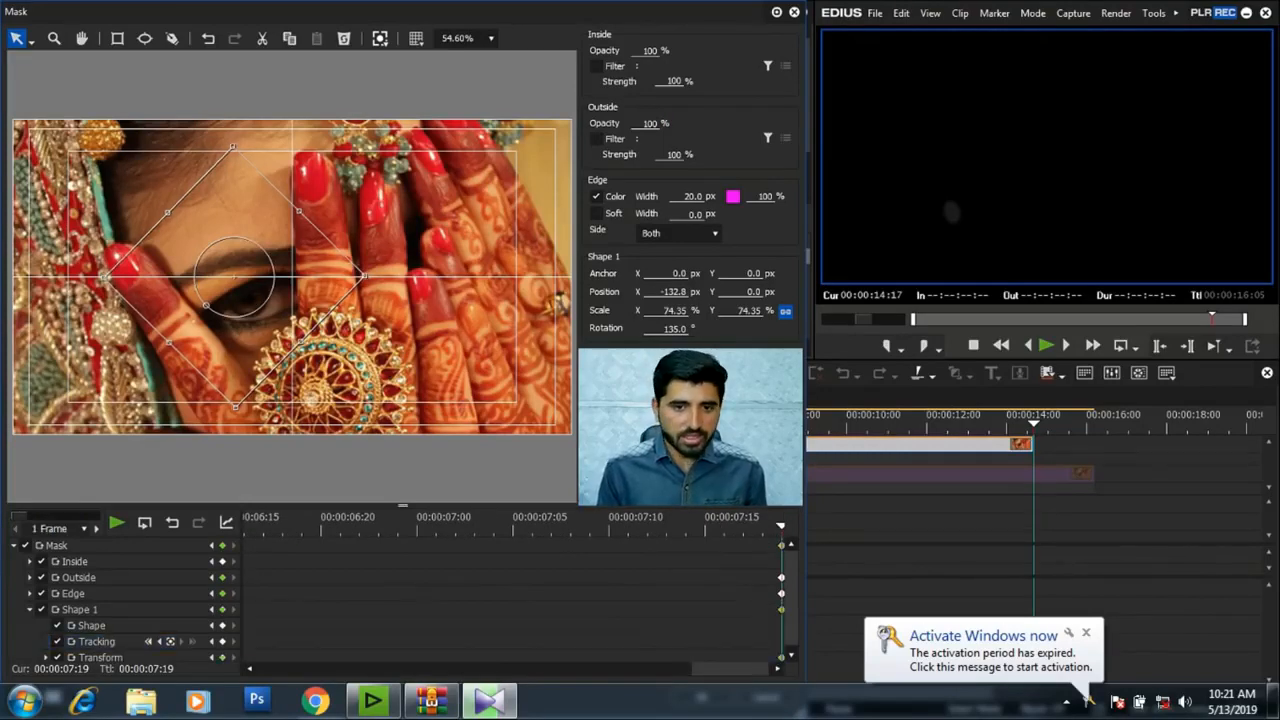
key("Left")
key("Right")
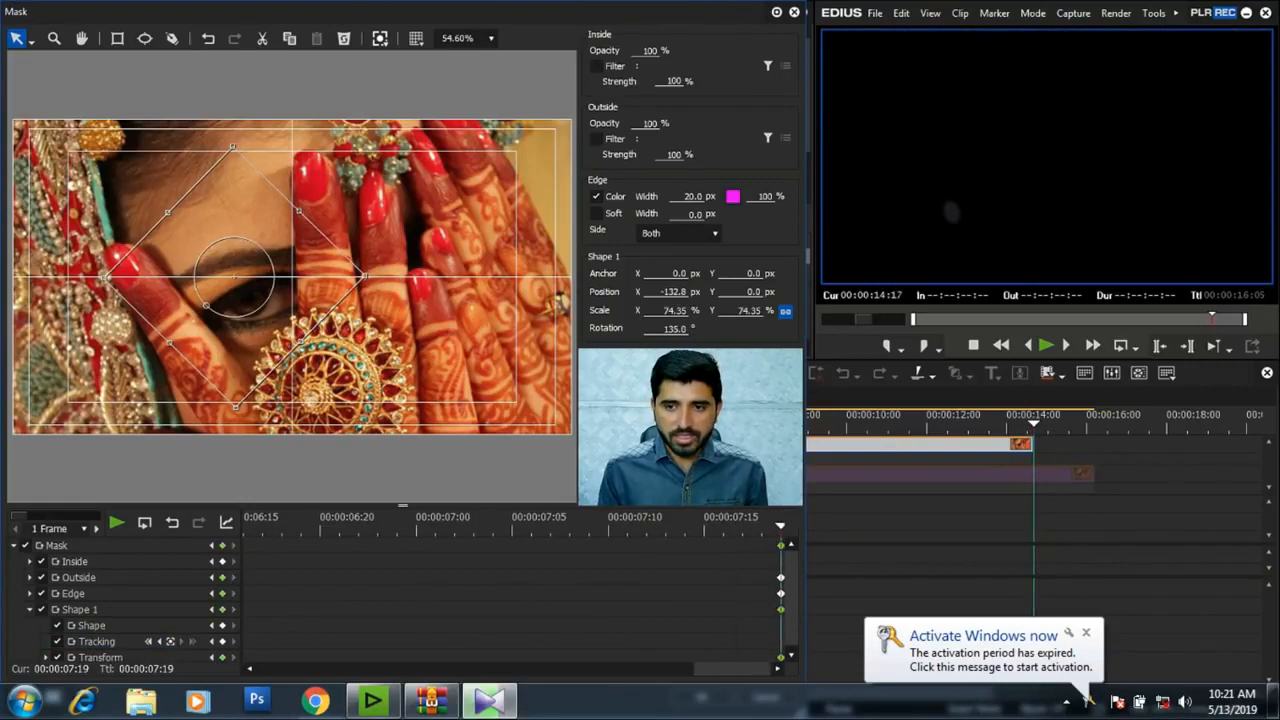
- Review the mask animation backwards from the last frame to 00:00:06:04, checking the area outside the mask
key("Left")
key("Left")
key("Left")
key("Left")
key("Left")
key("Left")
key("Left")
key("Left")
key("Left")
key("Left")
key("Left")
key("Left")
key("Left")
key("Left")
key("Left")
key("Left")
key("Left")
key("Left")
key("Left")
key("Left")
key("Left")
key("Left")
key("Left")
key("Left")
key("Left")
key("Left")
key("Left")
key("Left")
key("Left")
key("Left")
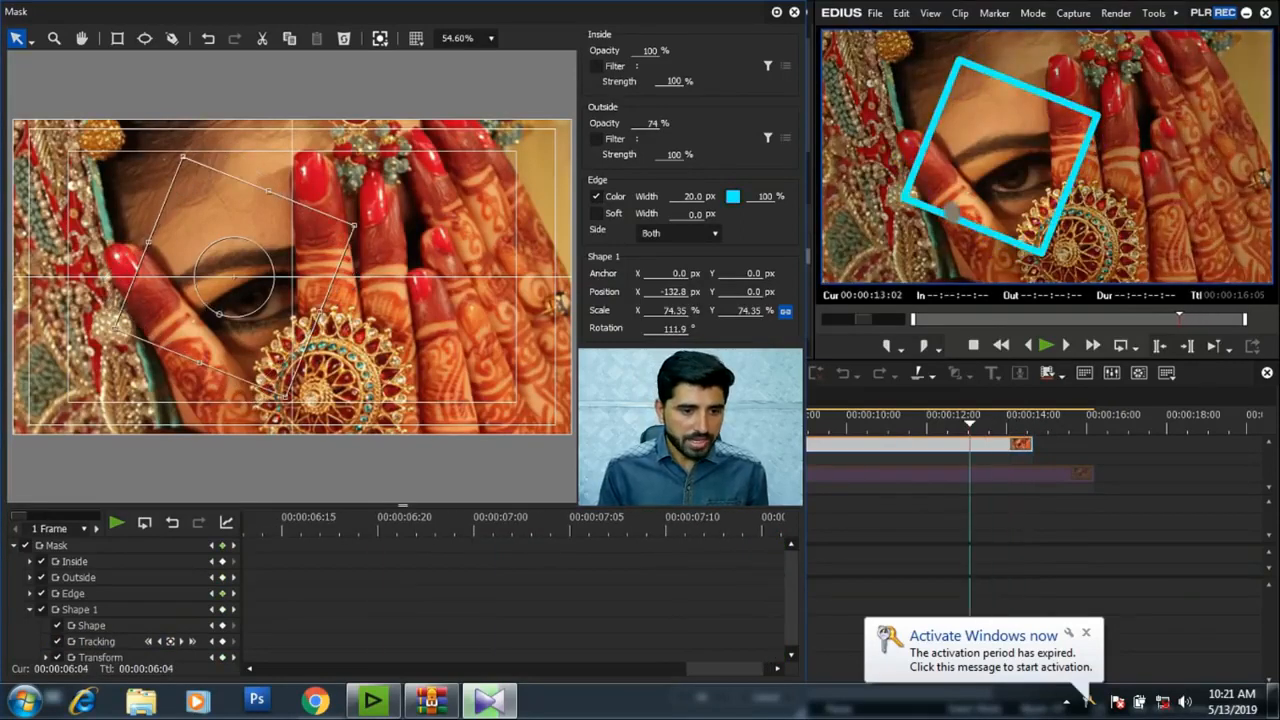
- Set the mask's outside opacity to 100% at the clip's start and at 00:00:01:13, and preview the animation
key("ctrl+0")
key("Home")
left_click(649, 124)
type("100")
left_click_drag(246, 526, 351, 526)
key("Left")
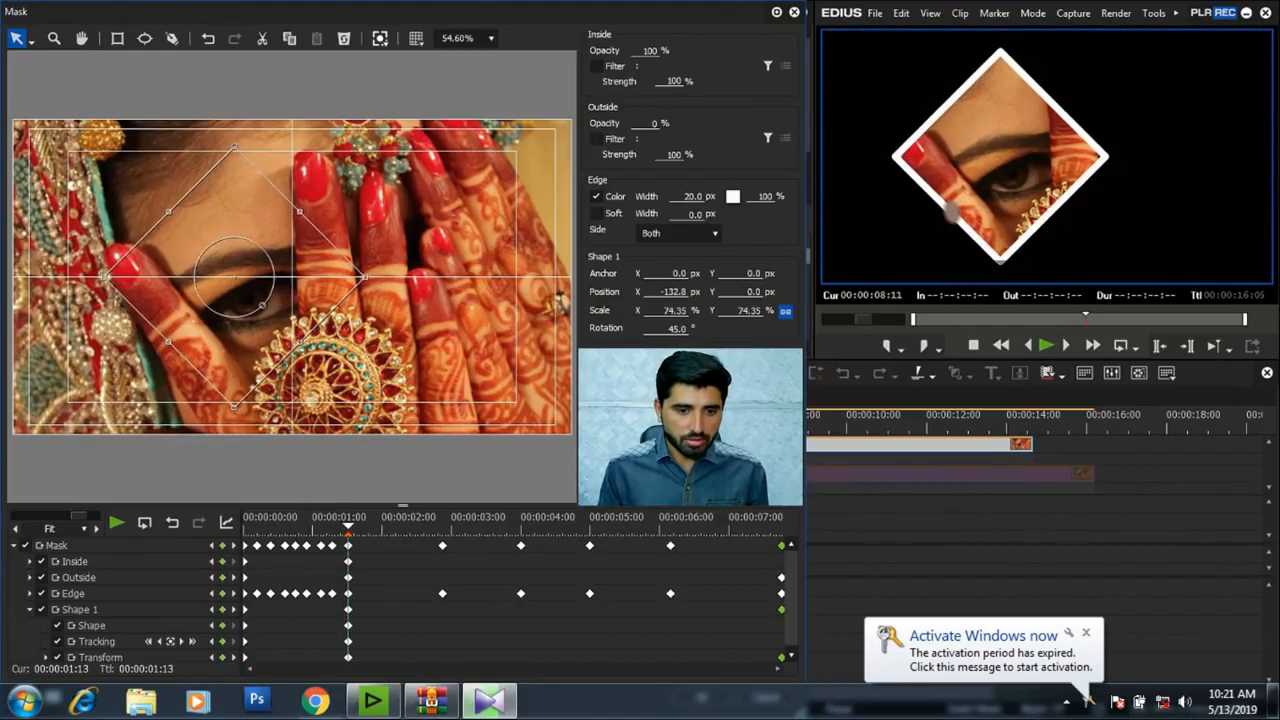
double_click(654, 123)
type("1")
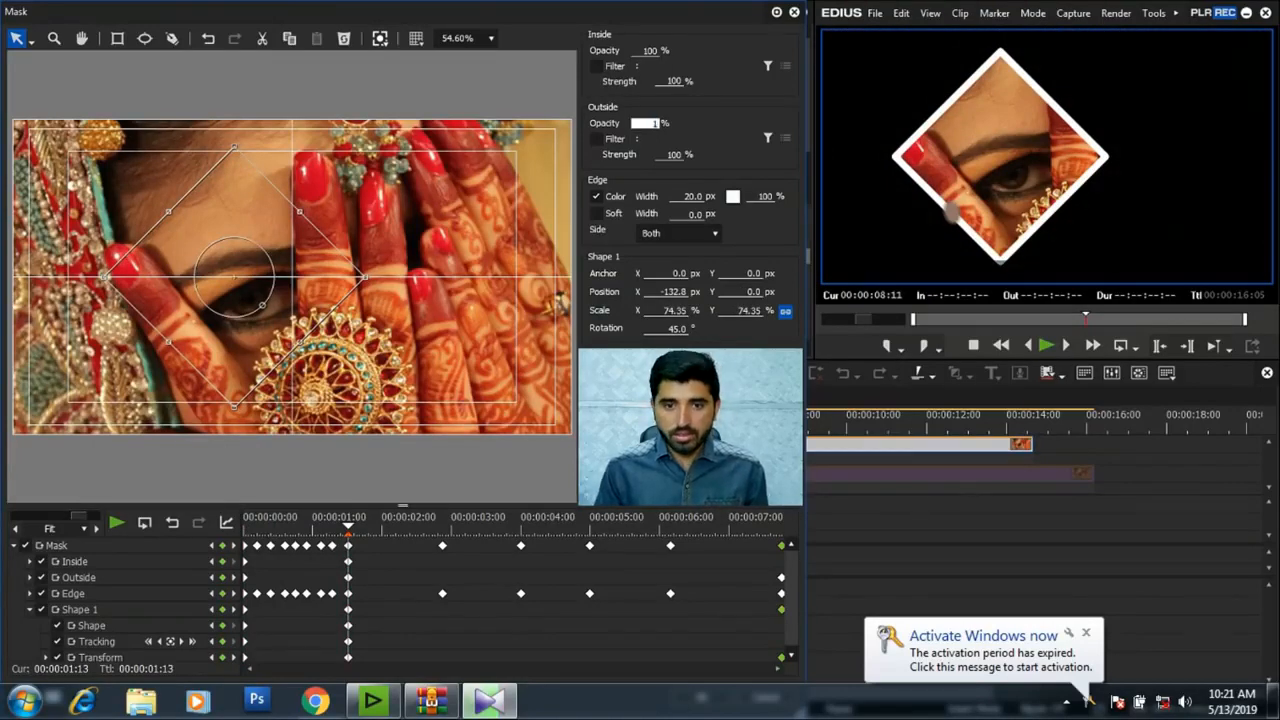
type("00")
key("Return")
key("space")
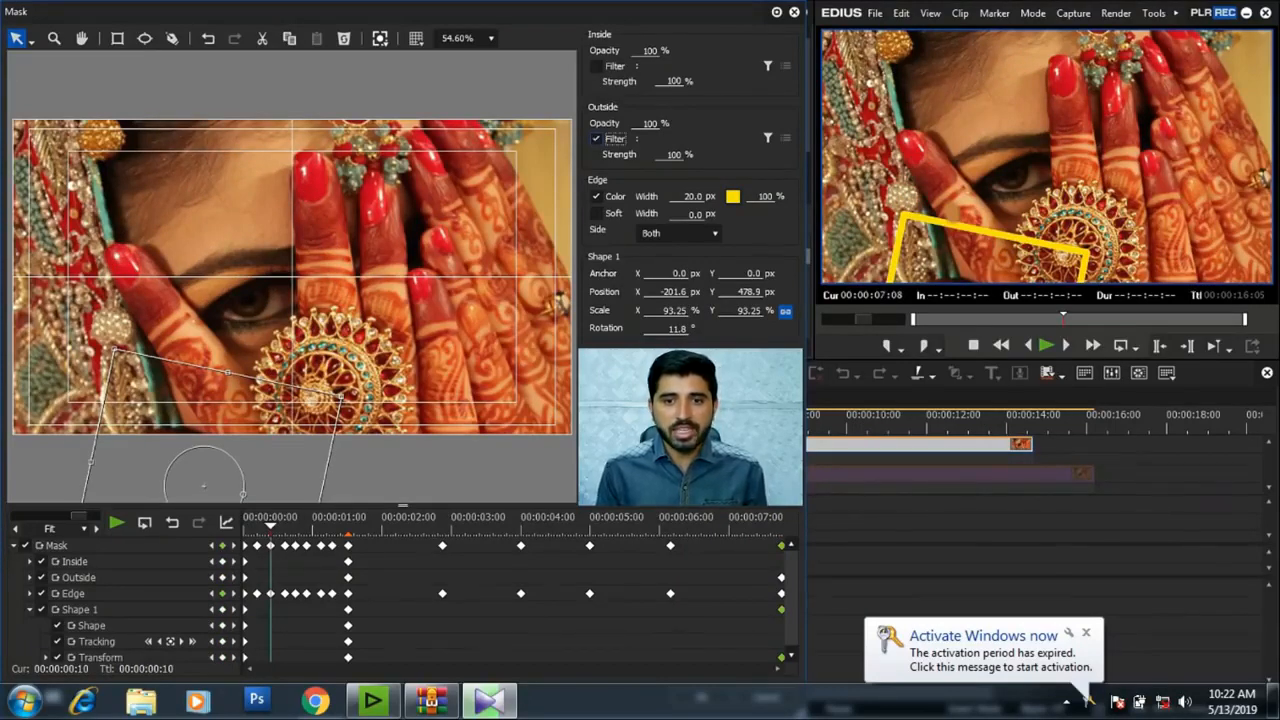
- Assign the Color Balance filter from the Color Correction group to the area outside the mask
left_click(768, 137)
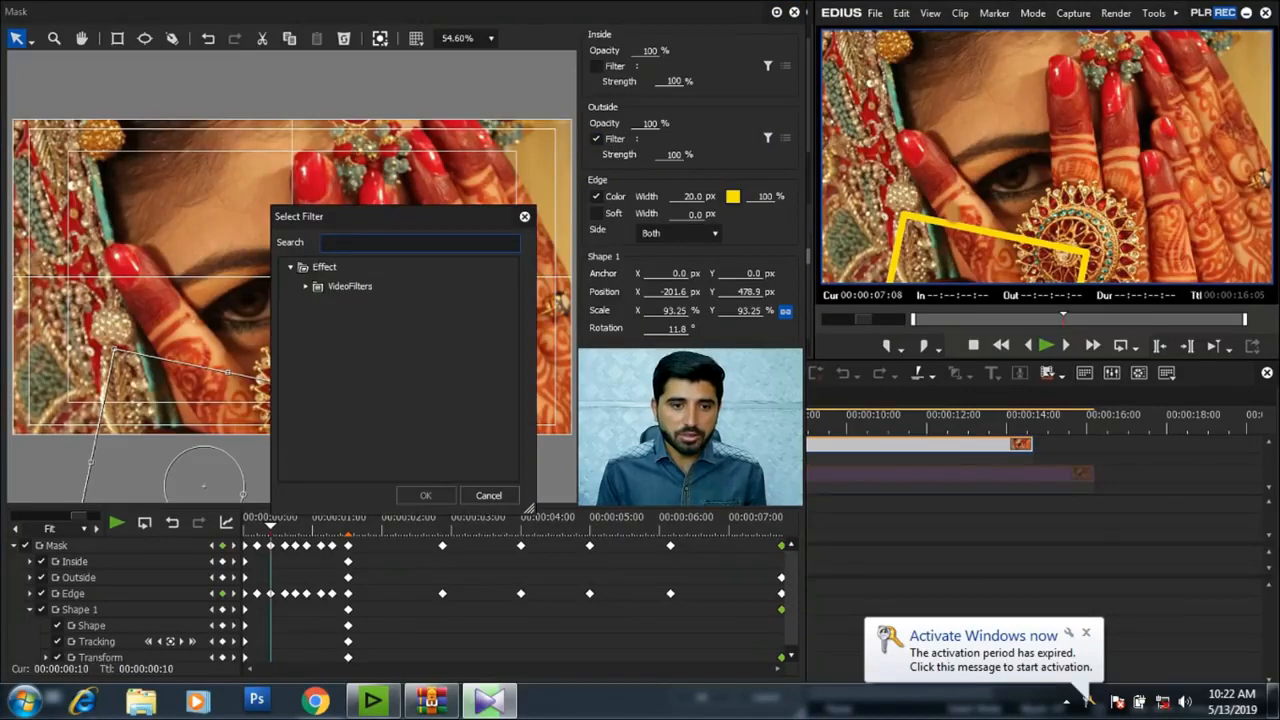
double_click(350, 286)
double_click(370, 286)
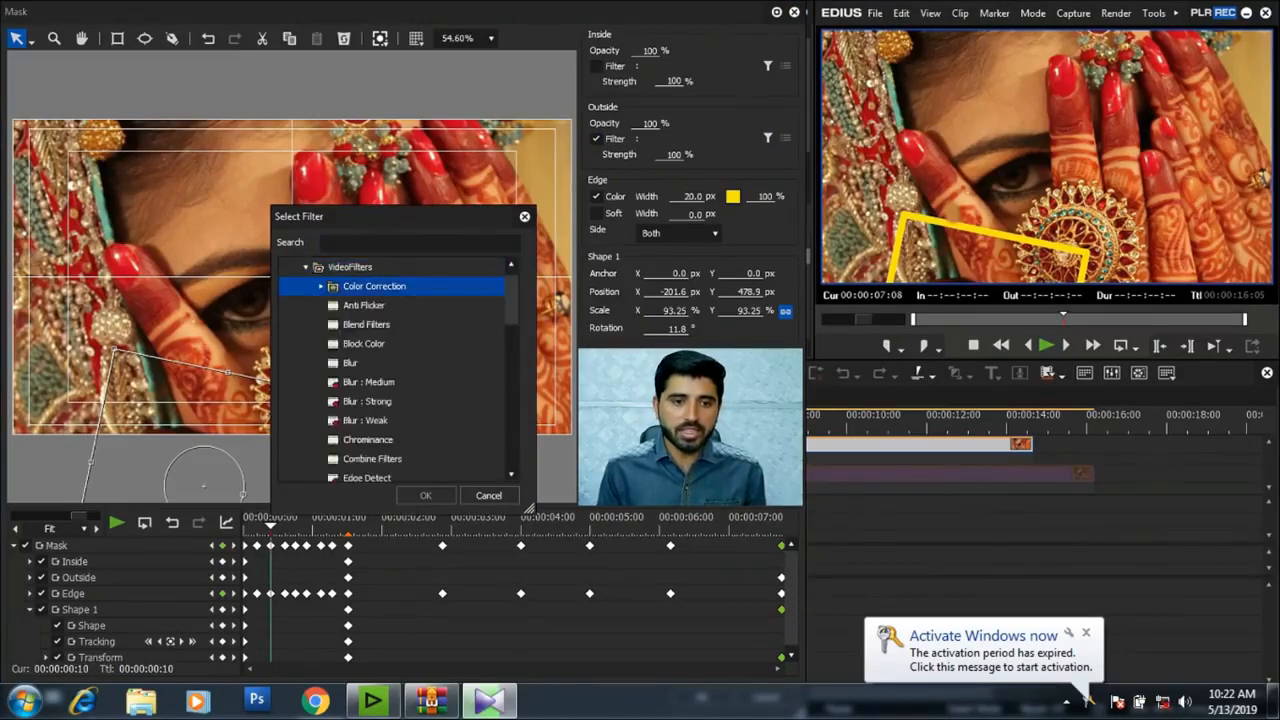
left_click(384, 305)
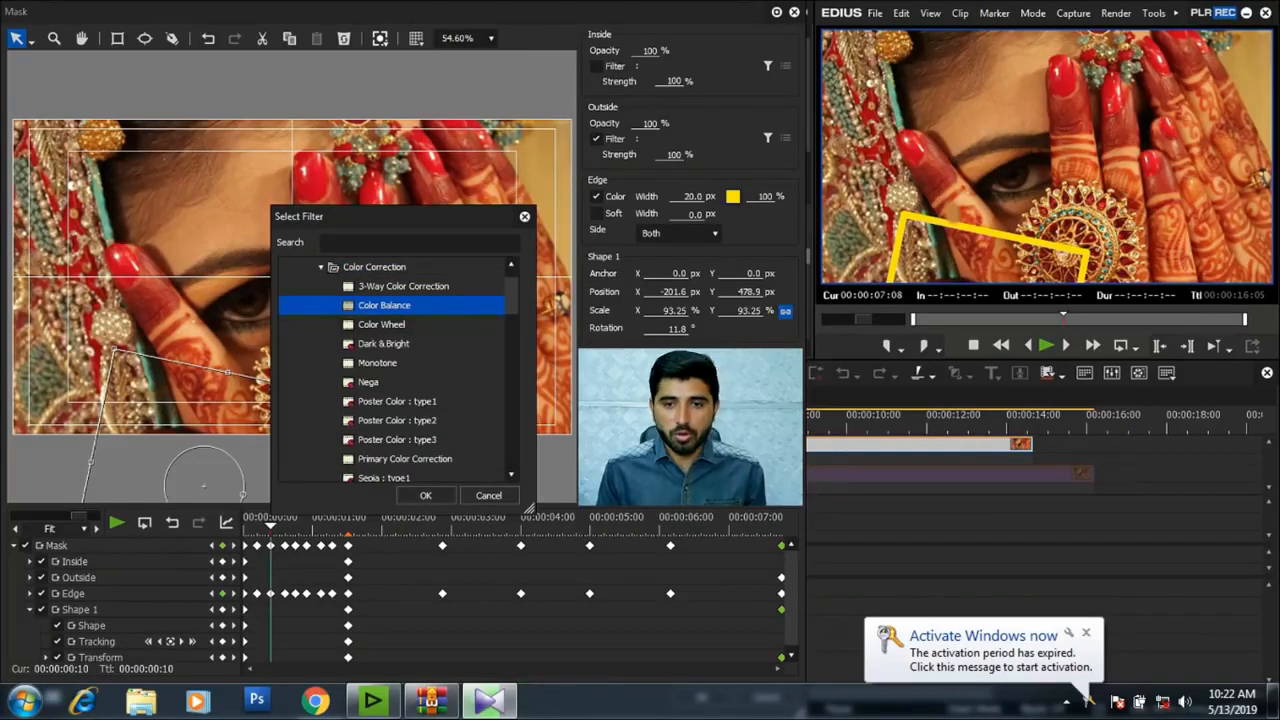
left_click(425, 496)
- Set the outside Color Balance filter's chroma to -128, enlarging its settings dialog to show more of the keyframe timeline
left_click(786, 138)
left_click_drag(640, 11, 328, 57)
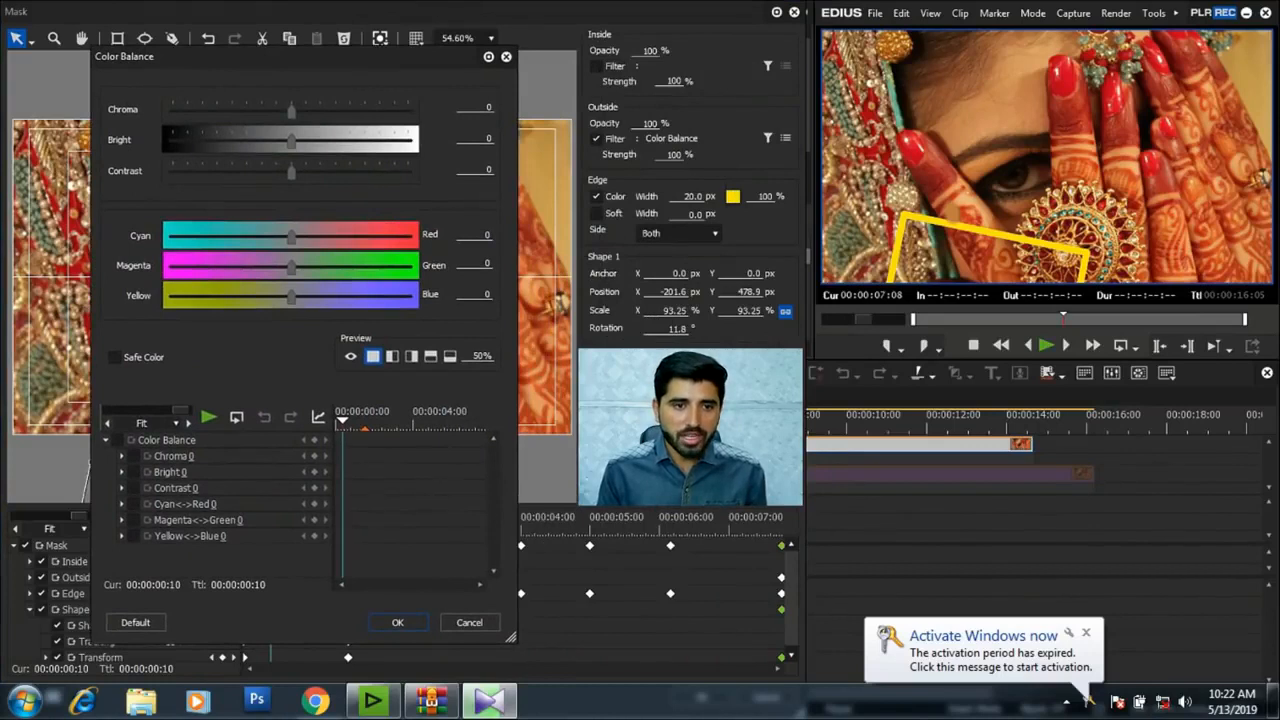
left_click_drag(291, 108, 172, 108)
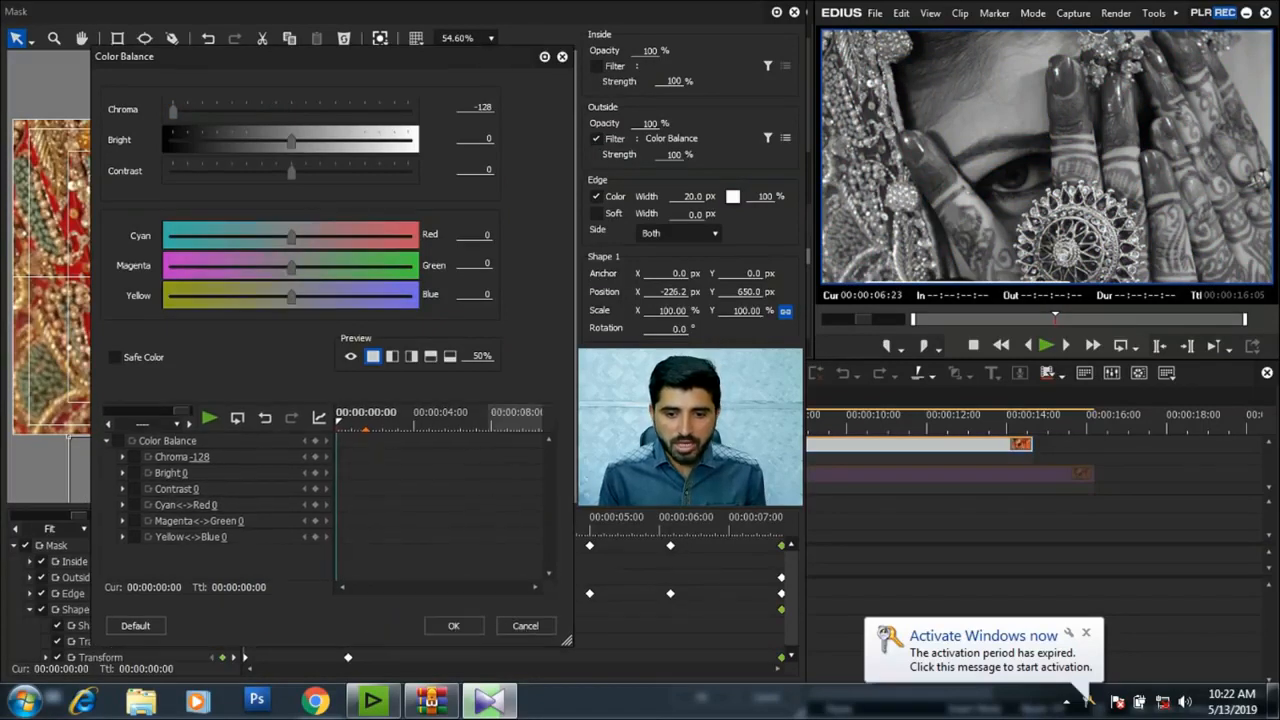
left_click_drag(757, 673, 781, 680)
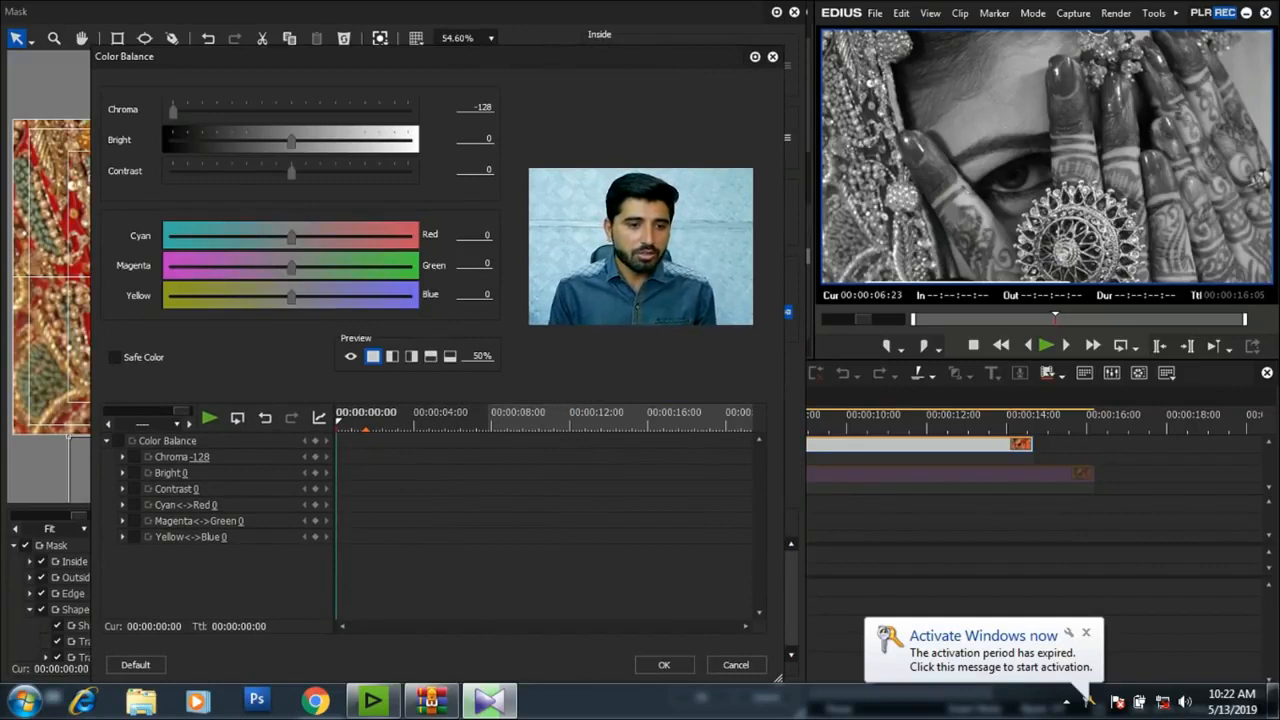
- Enable Color Balance keyframing, add a keyframe with yellow–blue at -25, and move that keyframe to the clip's end
left_click(107, 441)
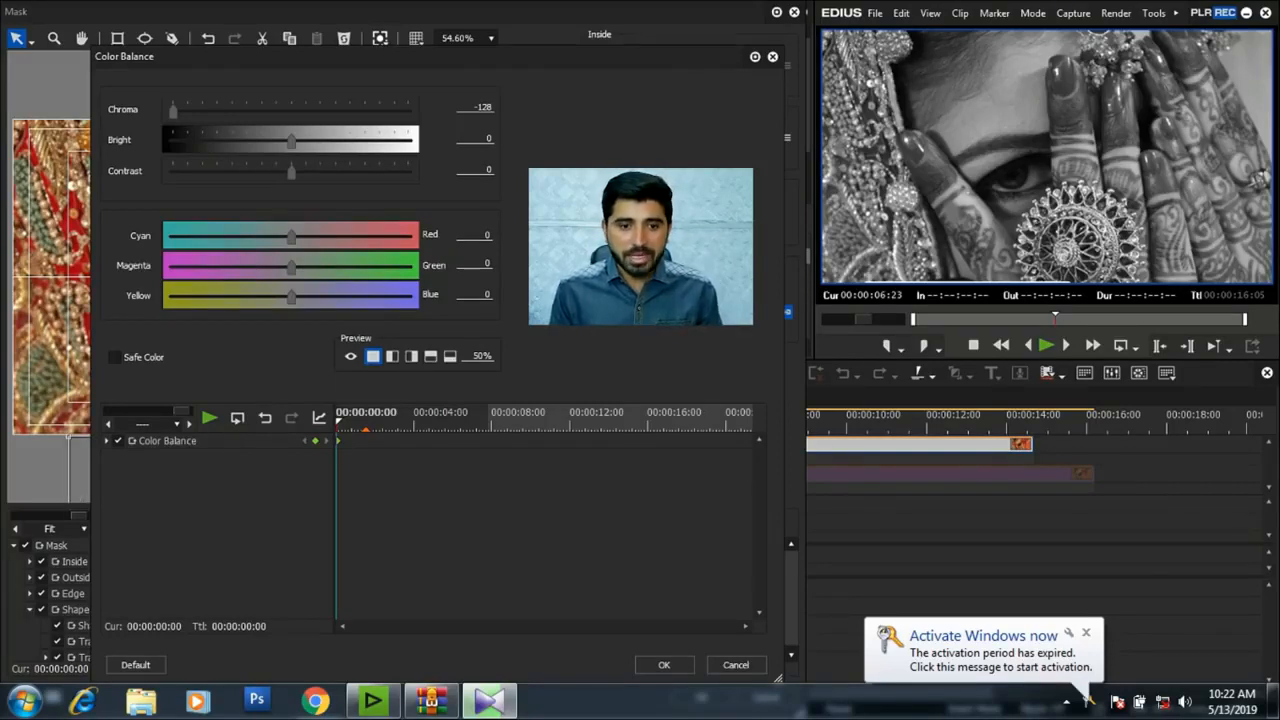
mouse_move(181, 411)
left_mouse_down()
mouse_move(147, 411)
mouse_move(174, 411)
left_mouse_up()
left_click_drag(338, 421, 701, 421)
left_click_drag(291, 297, 273, 297)
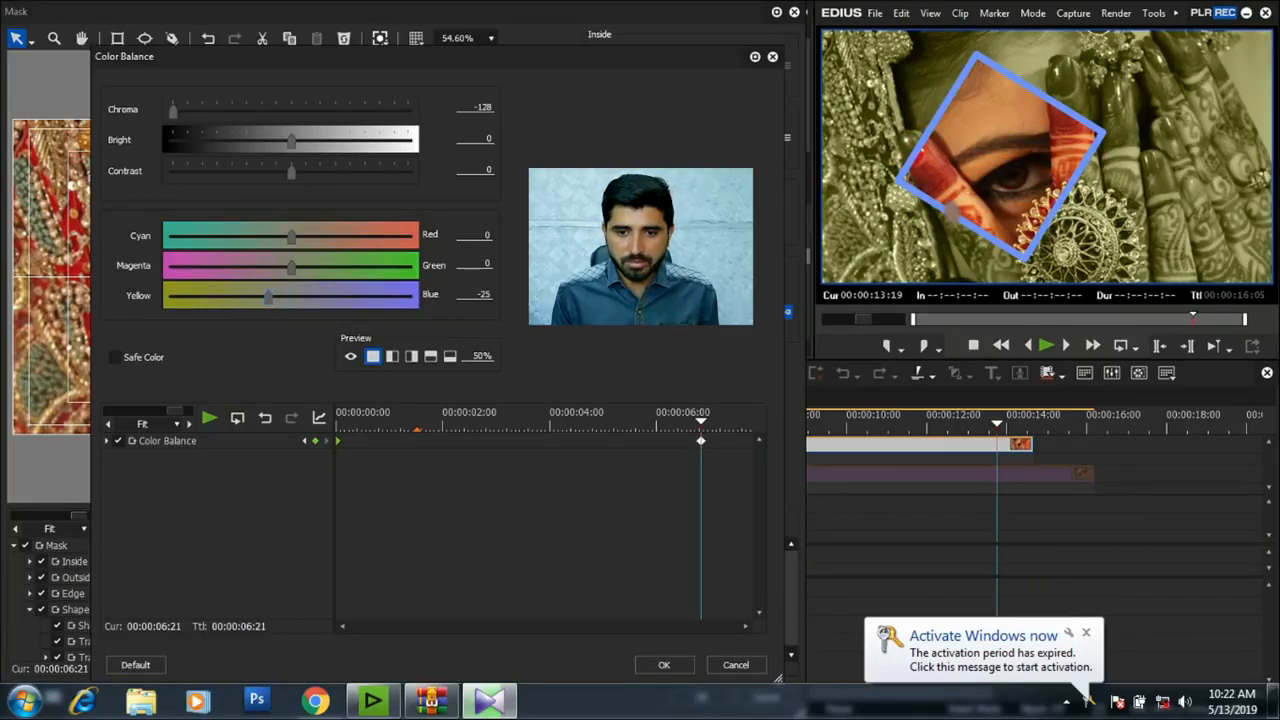
left_click_drag(739, 441, 750, 441)
- Add a Color Balance keyframe just past 00:00:04:00 with yellow–blue at 0 and the tint shifted toward red and magenta
left_click_drag(746, 421, 556, 421)
left_click(485, 295)
key("BackSpace")
type("0")
left_click_drag(291, 237, 283, 265)
left_click_drag(556, 421, 439, 421)
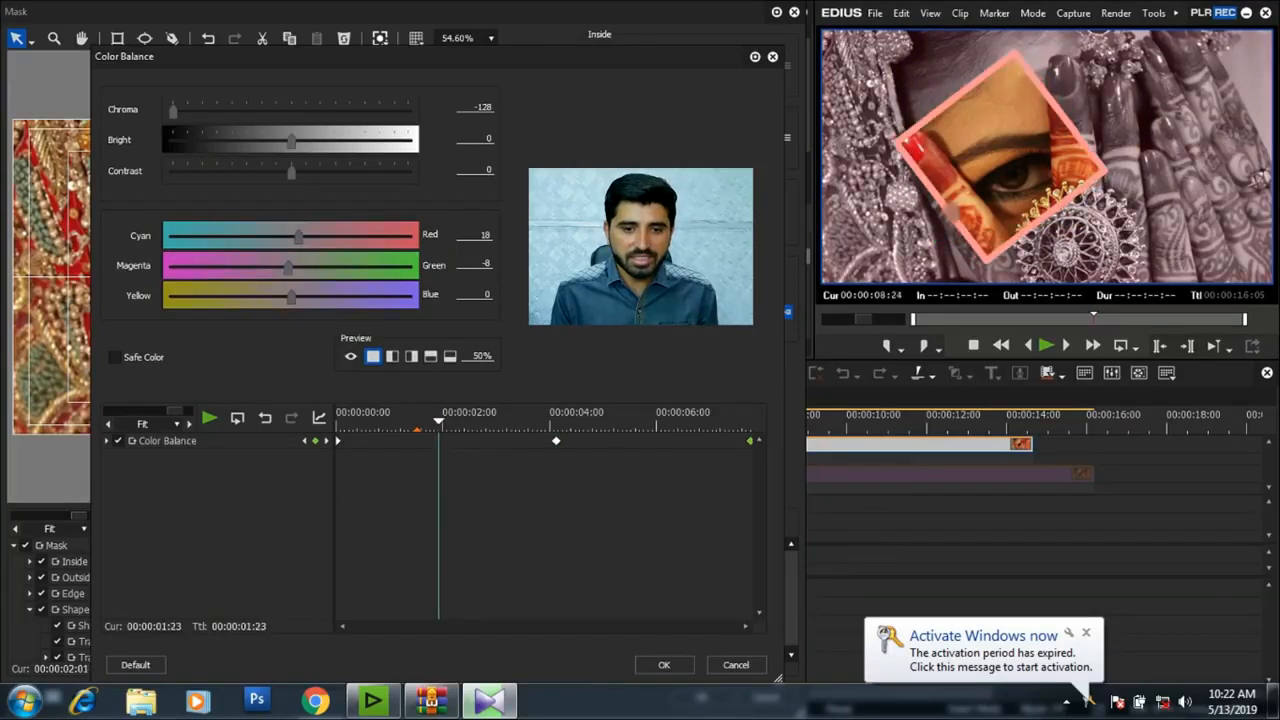
- Add a Color Balance keyframe at 00:00:01:23 with red 8, green 3, blue 24, brightness -19 and contrast -6
left_click_drag(293, 296, 294, 266)
left_click_drag(291, 140, 285, 171)
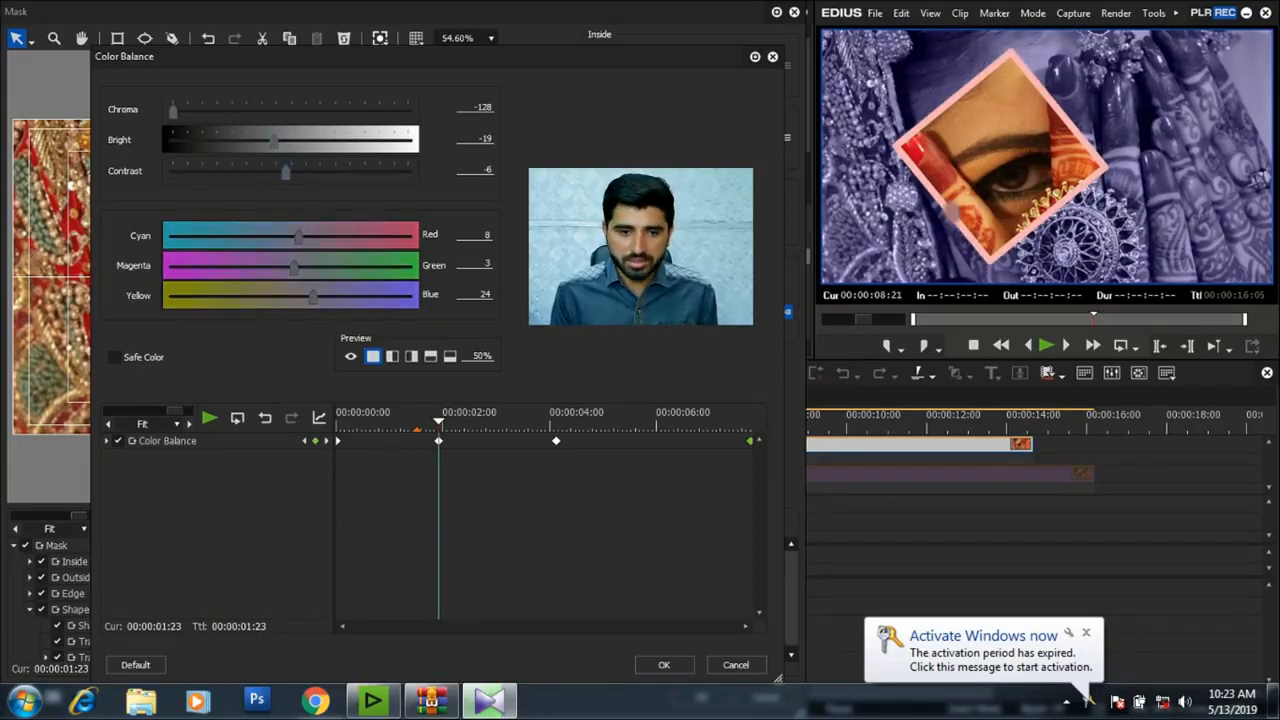
- Add a Color Balance keyframe at 00:00:06:01 with red -9, green 8, blue -16 and brightness -5, and accept the filter and mask settings
left_click_drag(438, 422, 658, 422)
left_click_drag(307, 236, 276, 296)
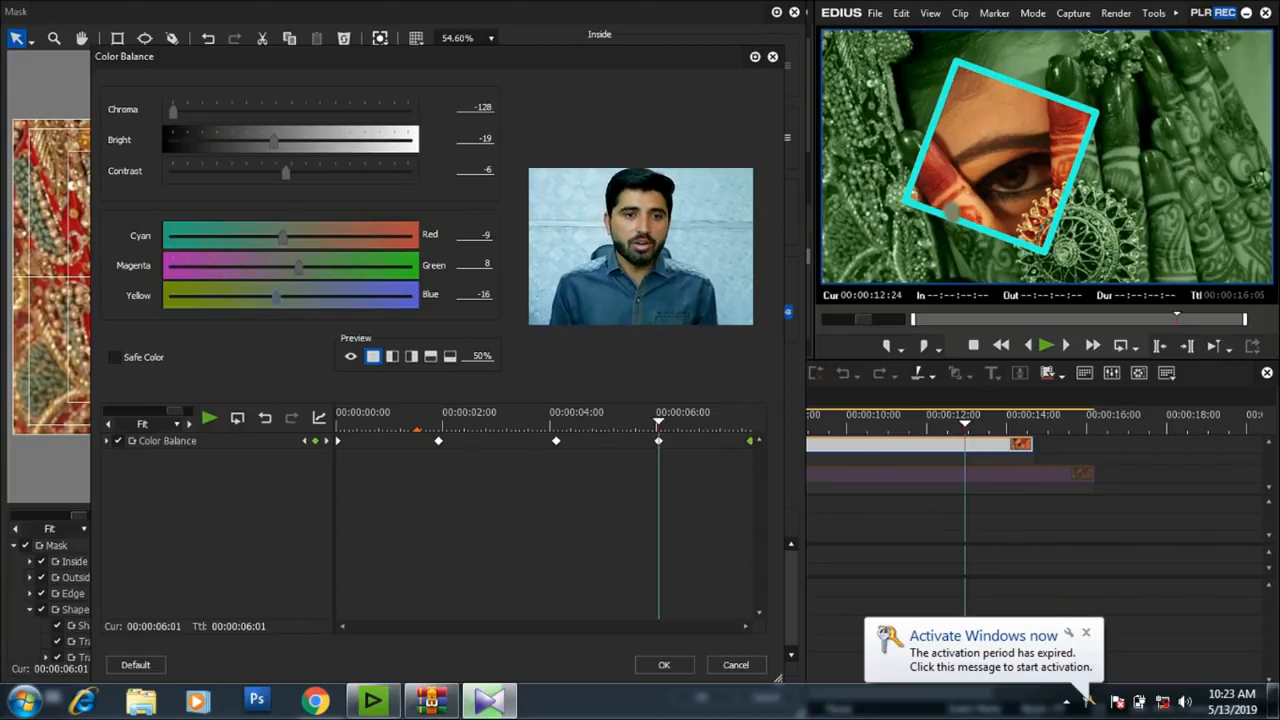
left_click_drag(274, 141, 287, 141)
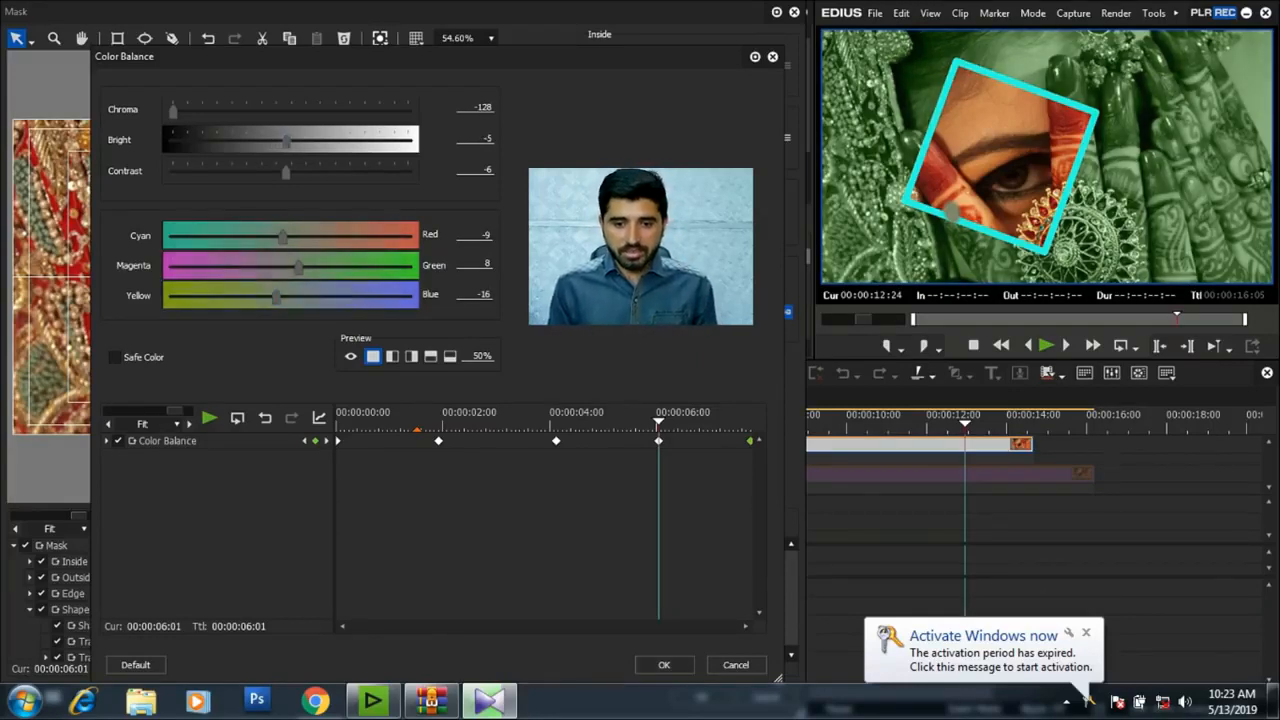
left_click(664, 665)
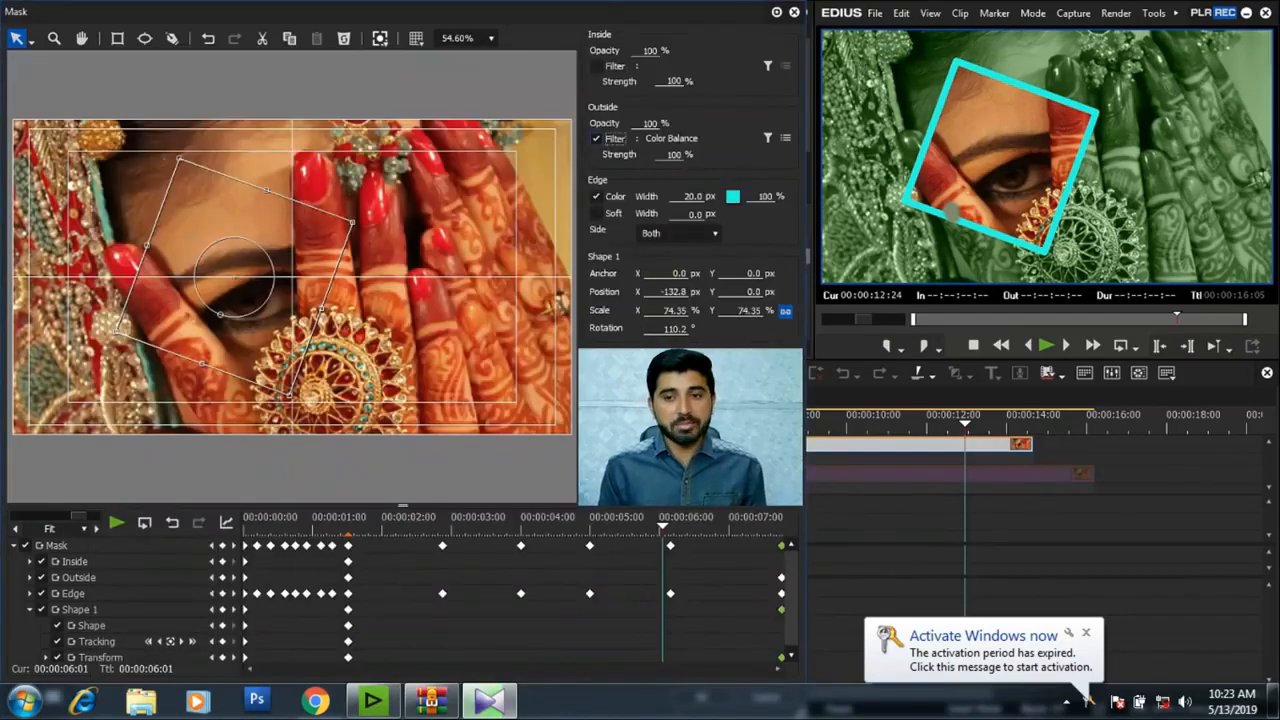
left_click(702, 697)
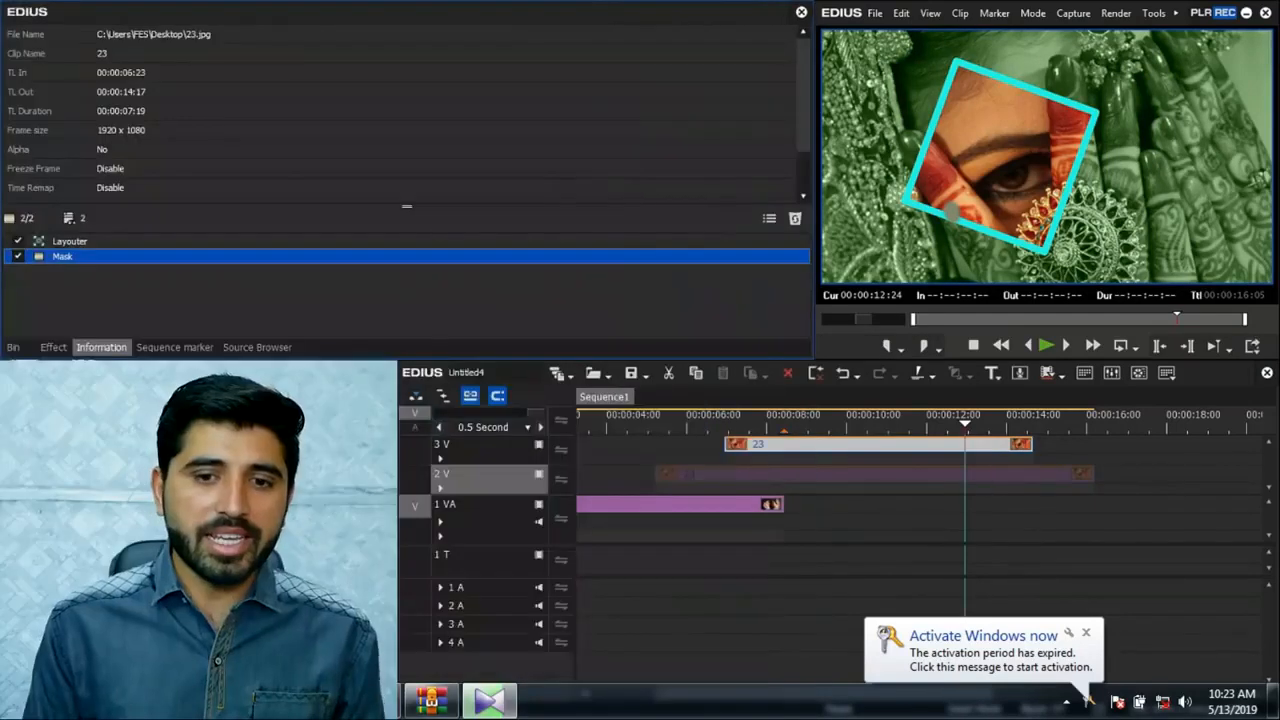
- Re-enable the disabled clip 23 on track 2V
left_click_drag(965, 424, 698, 424)
left_click(748, 474)
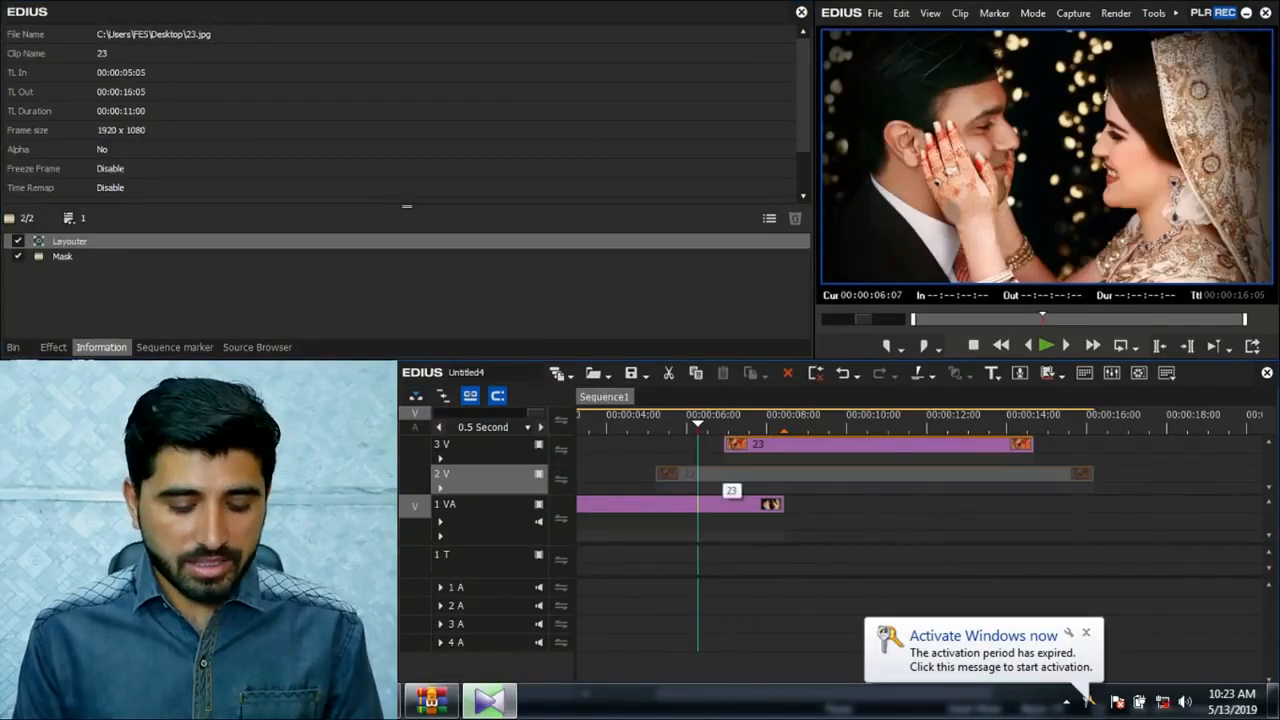
key("o")
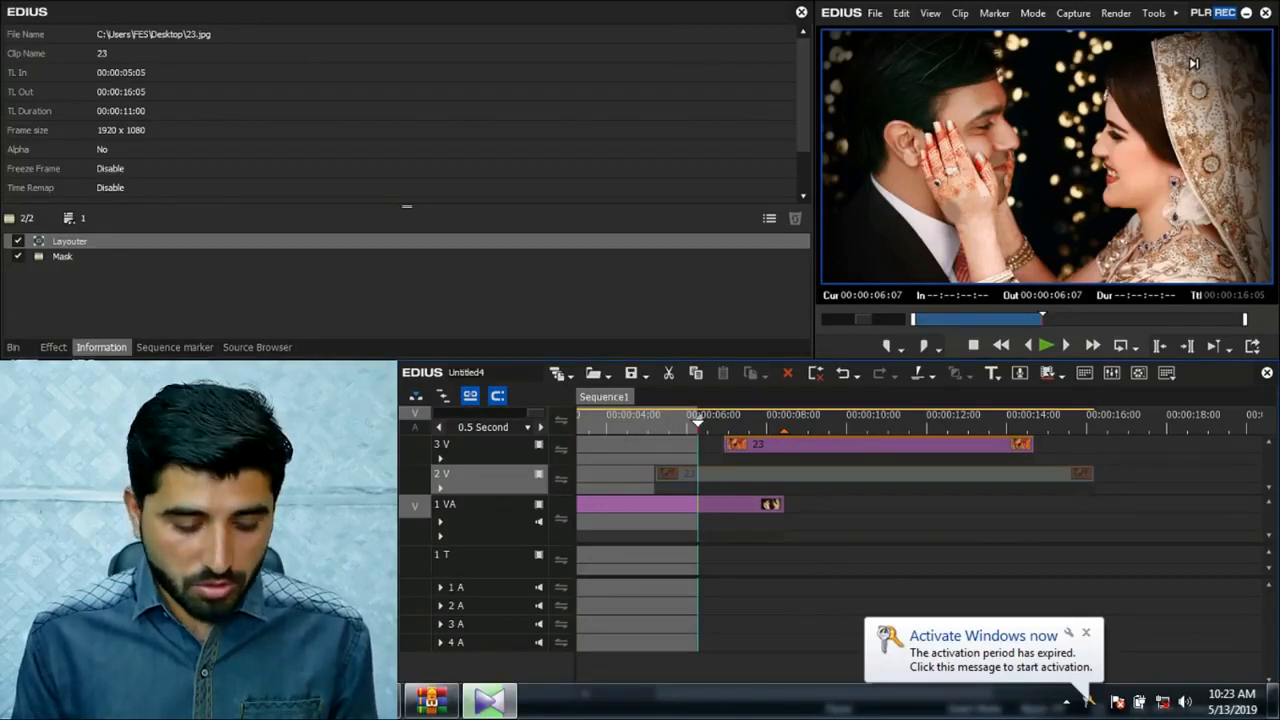
key("0")
- Split the 2V clip at 00:00:08:11, where the 1VA clip ends, and delete the remaining part
left_click_drag(737, 424, 784, 424)
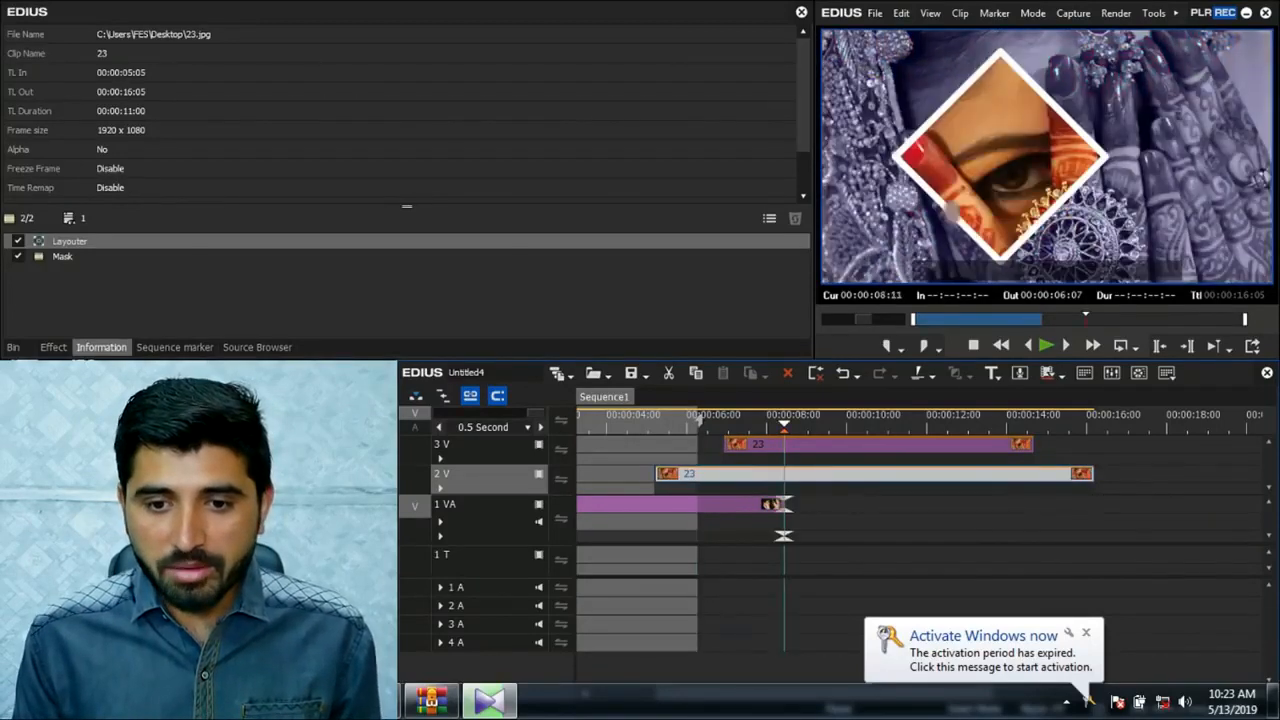
key("c")
key("Delete")
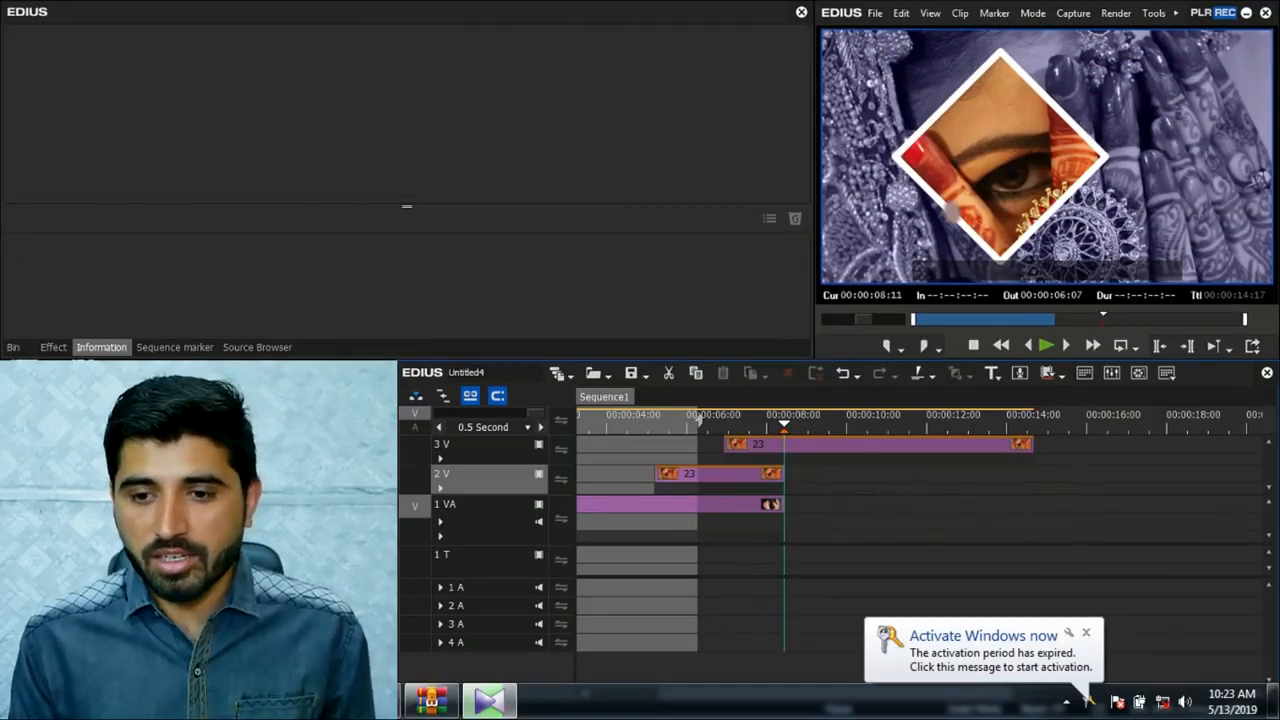
key("ctrl+z")
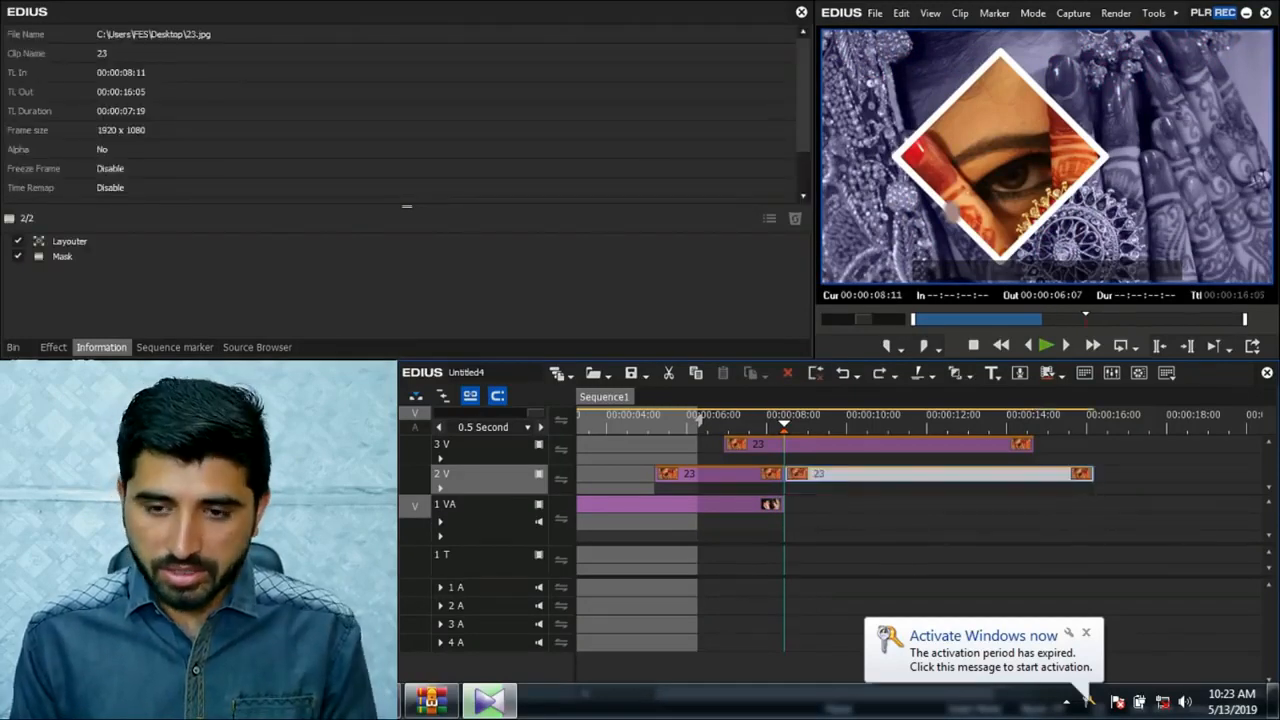
key("Delete")
- Preview the transition from the 2V clip's start and extend that clip's end to 00:00:11:03
left_click_drag(784, 424, 654, 424)
key("space")
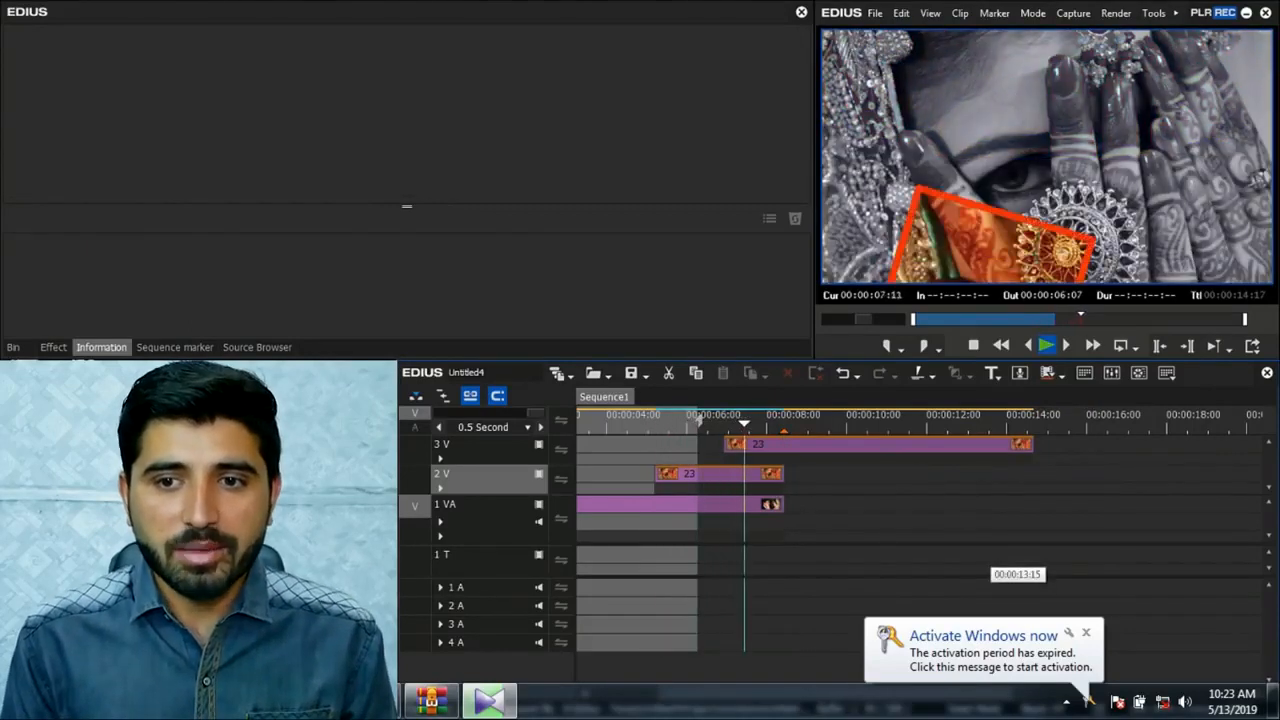
key("space")
left_click(783, 474)
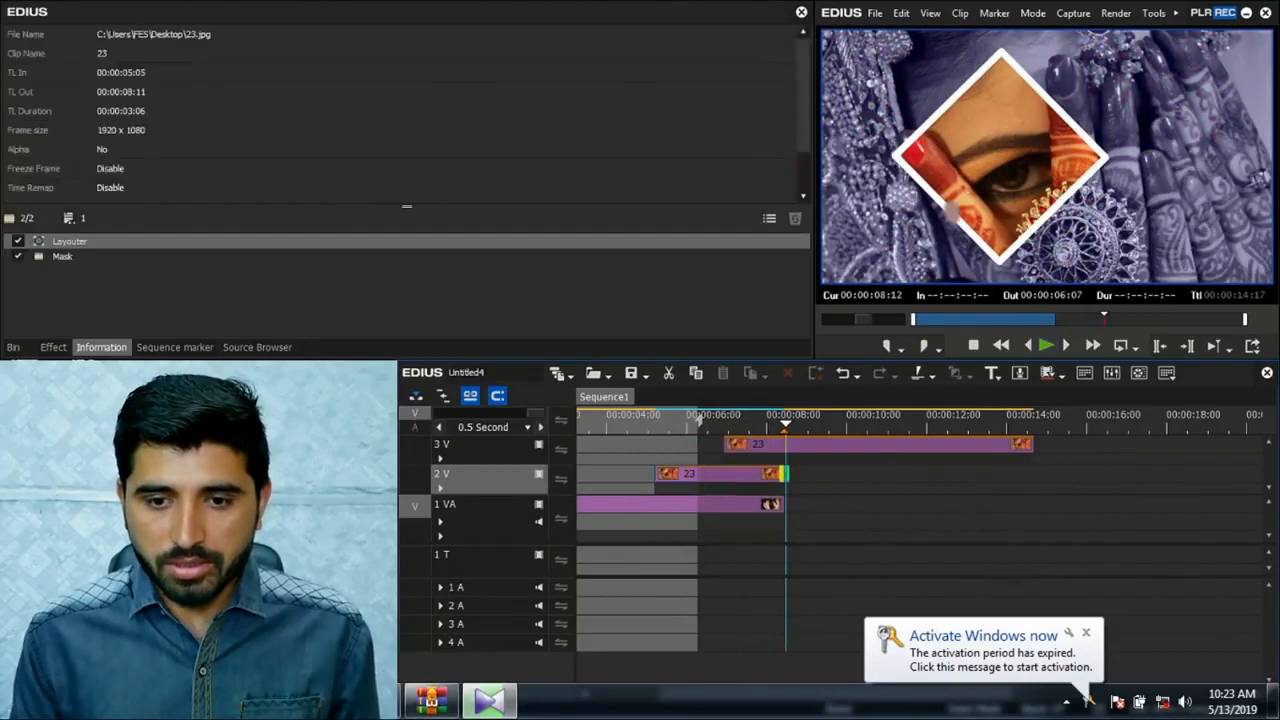
left_click_drag(784, 474, 890, 474)
- Play back the first mask transition and the 3V clip's rotating square mask entrance to examine how they overlap
left_click_drag(675, 424, 654, 424)
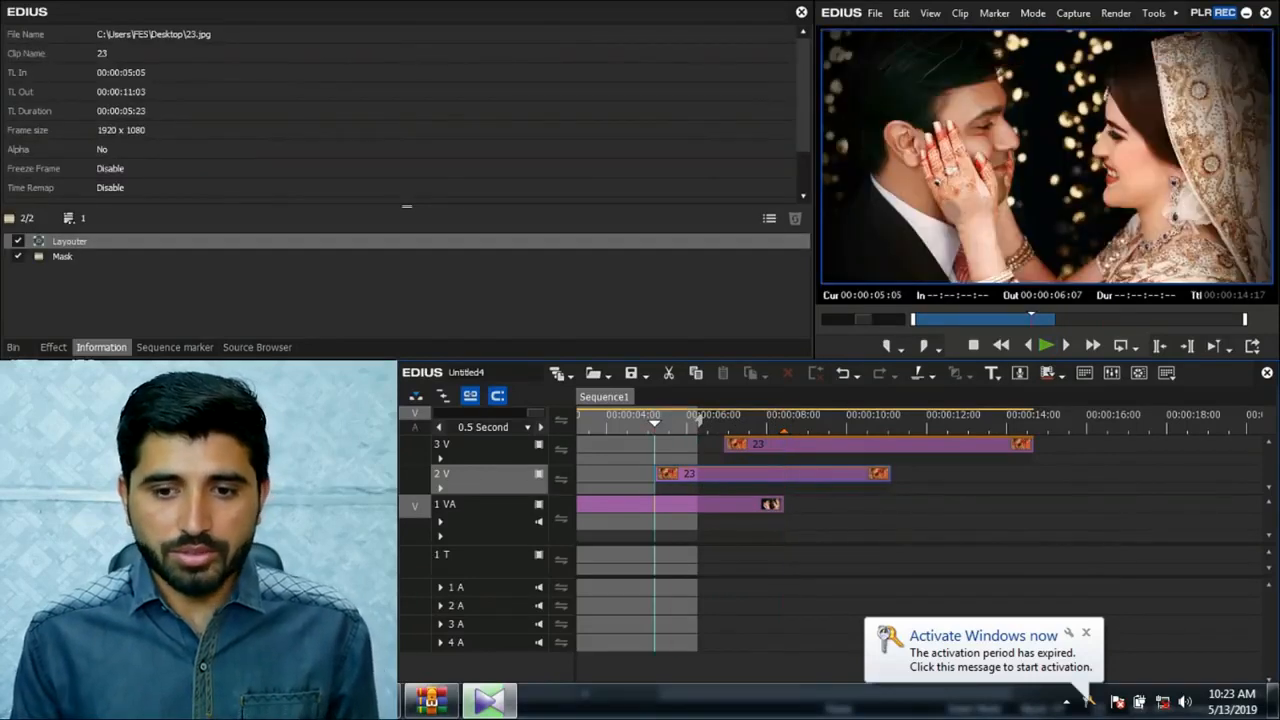
key("space")
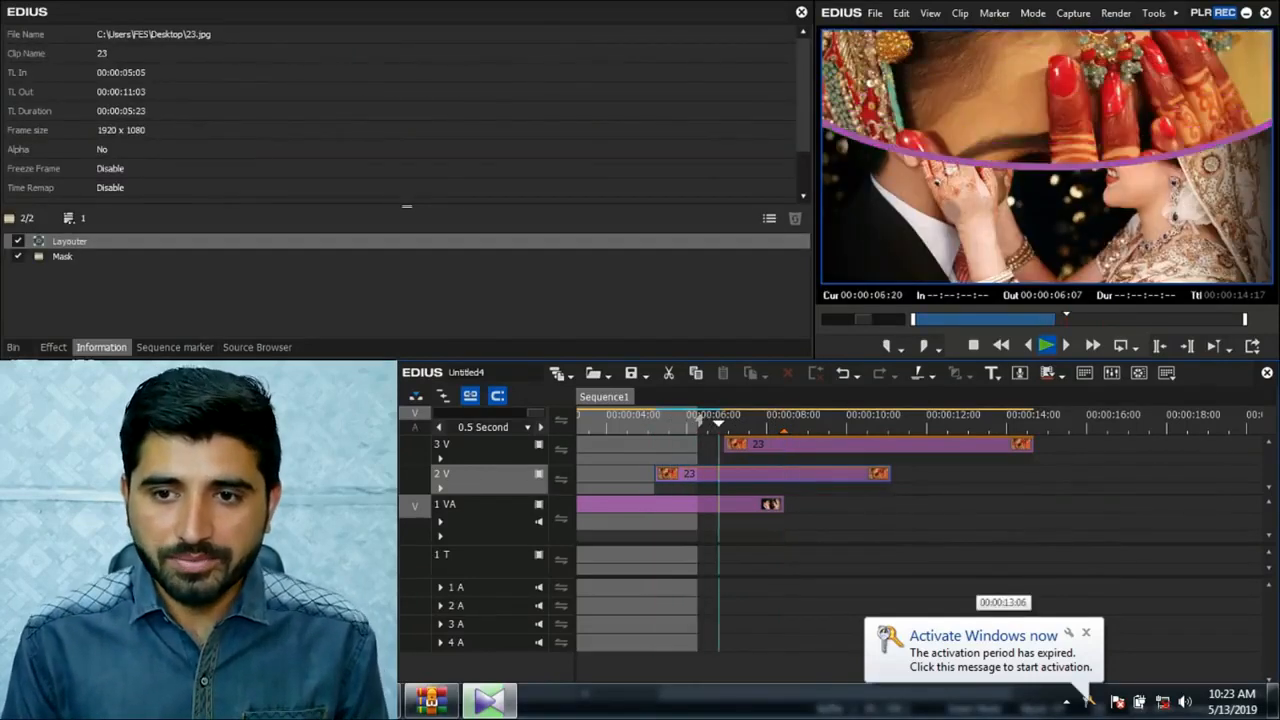
left_click_drag(783, 424, 690, 424)
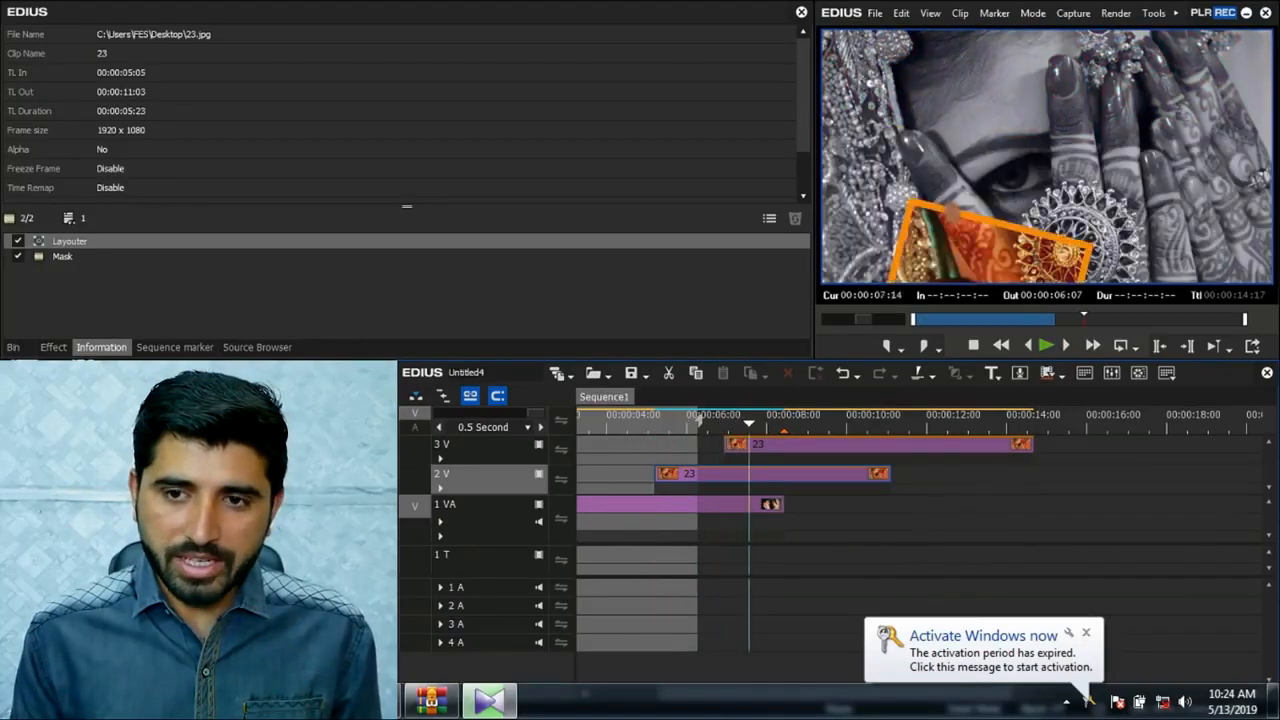
left_click_drag(747, 535, 784, 535)
left_click_drag(784, 426, 723, 426)
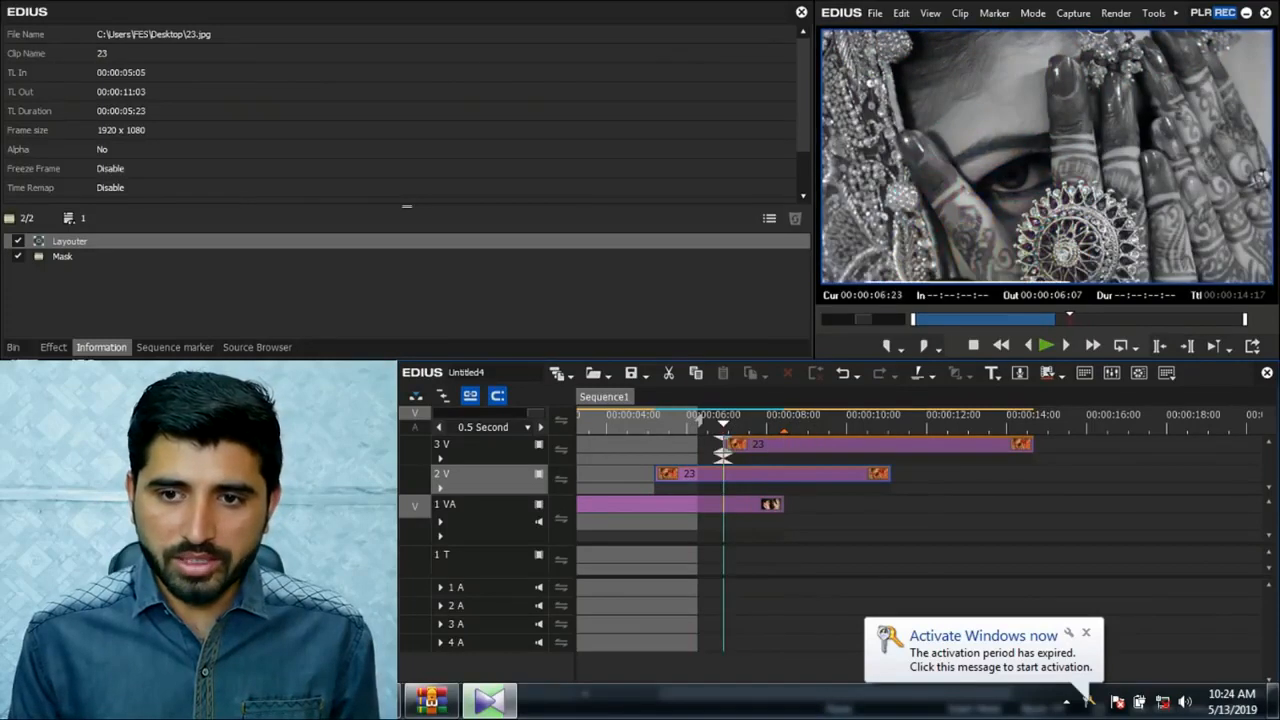
scroll(723, 426, "up", 3)
key("space")
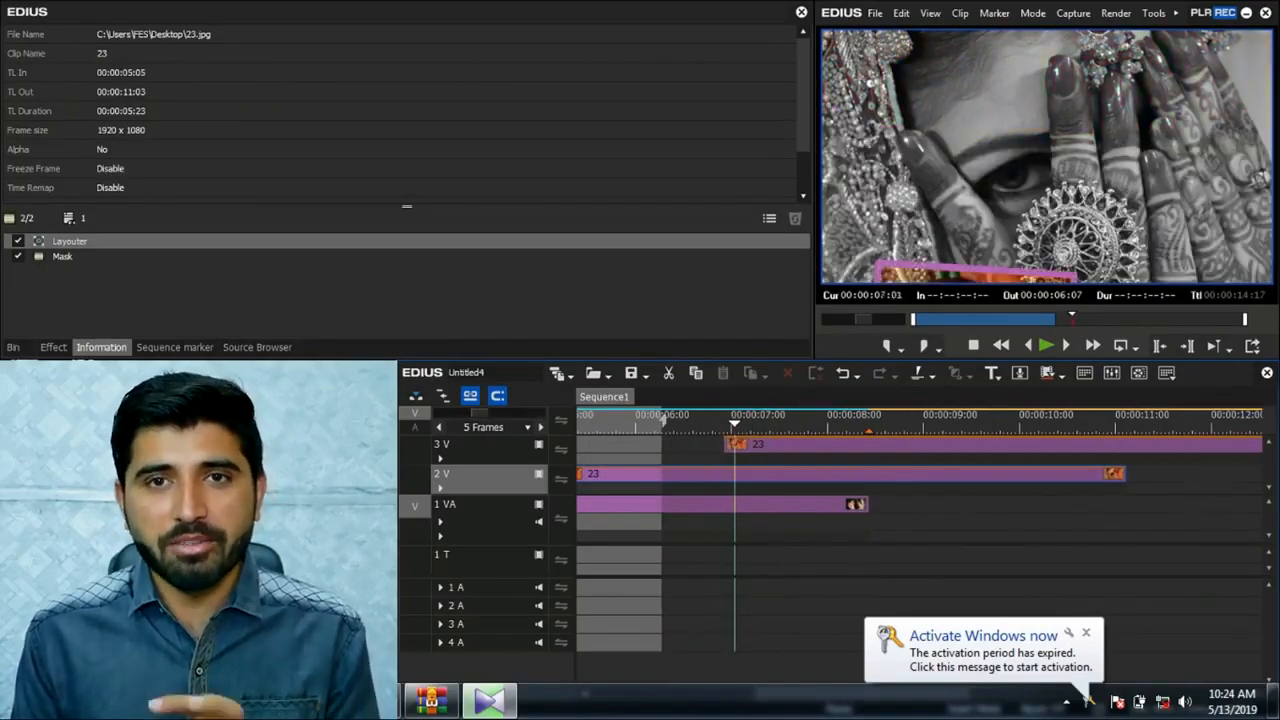
left_click(723, 452)
key("space")
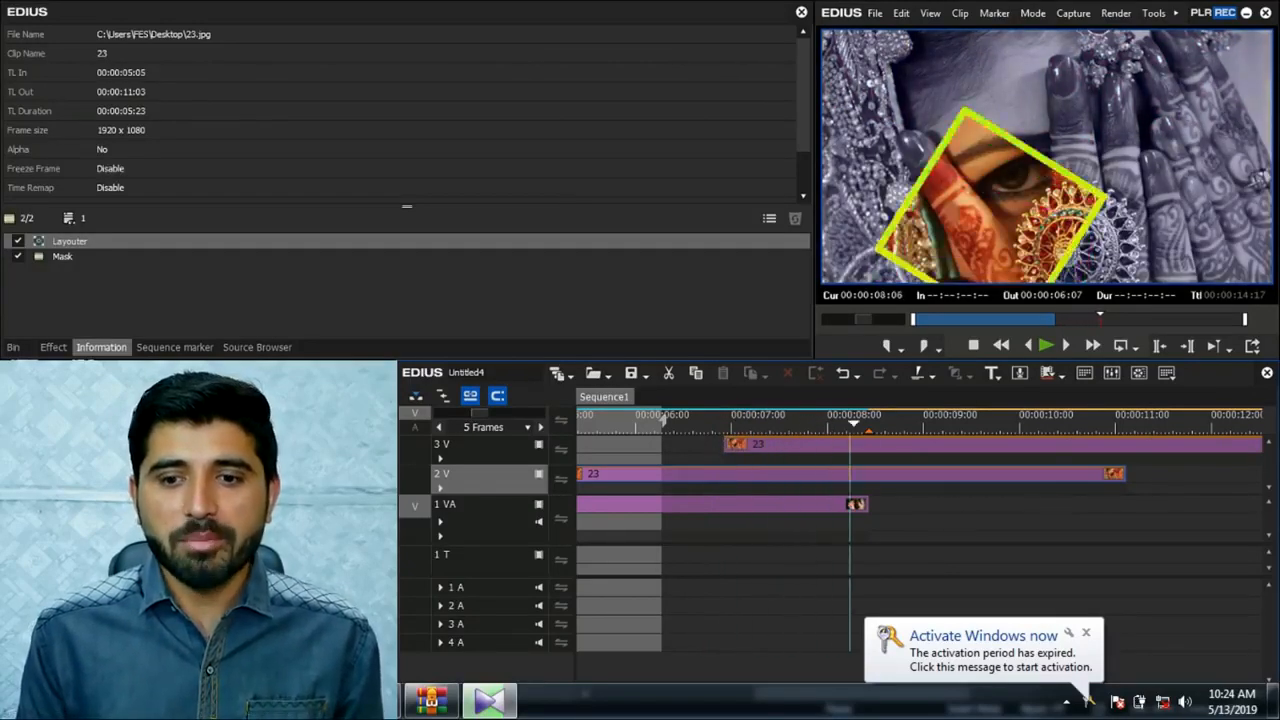
- Set the outside opacity to 0% at the first frame of the 3V clip's Mask filter and accept the change
left_click(740, 444)
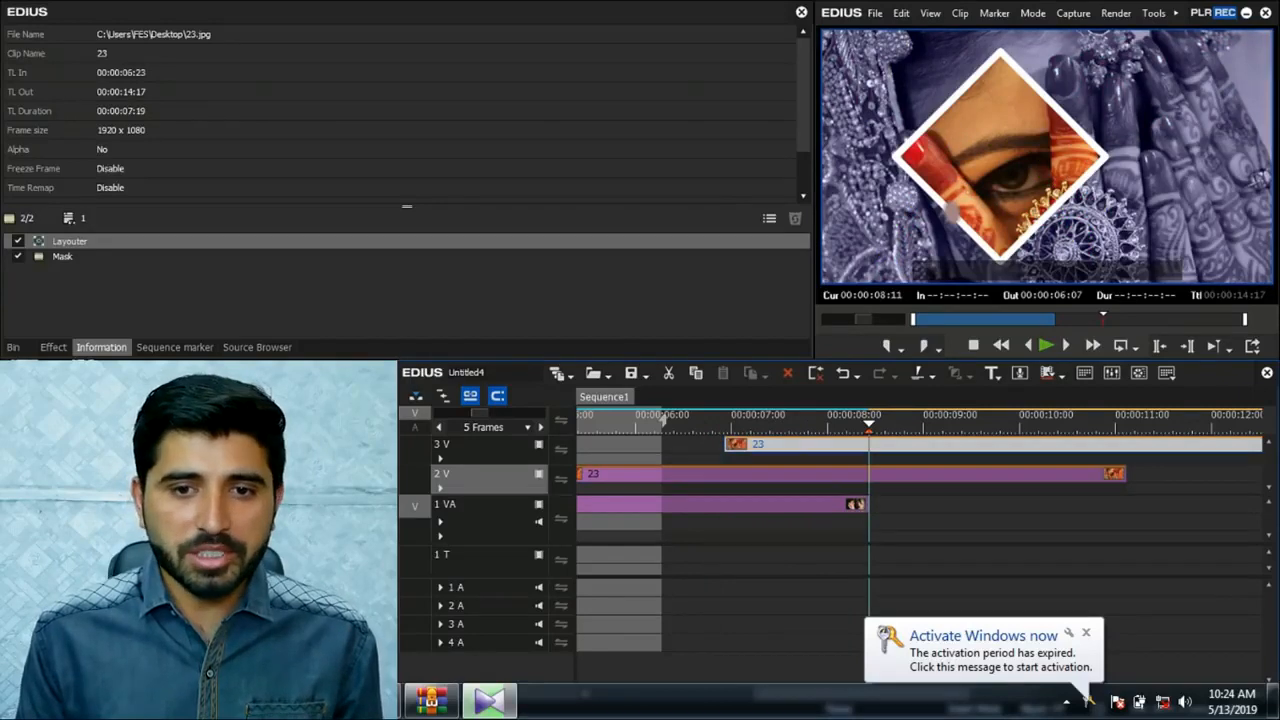
double_click(63, 257)
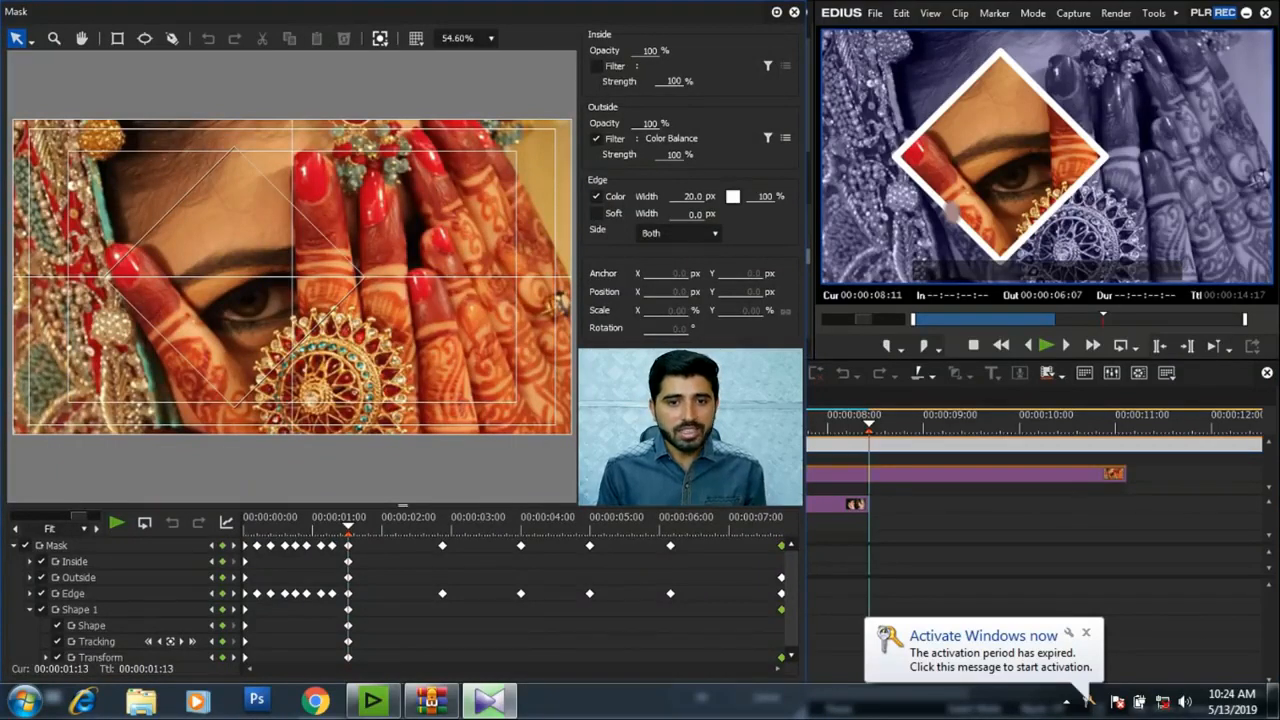
left_click_drag(348, 527, 245, 527)
left_click(649, 124)
type("0")
key("space")
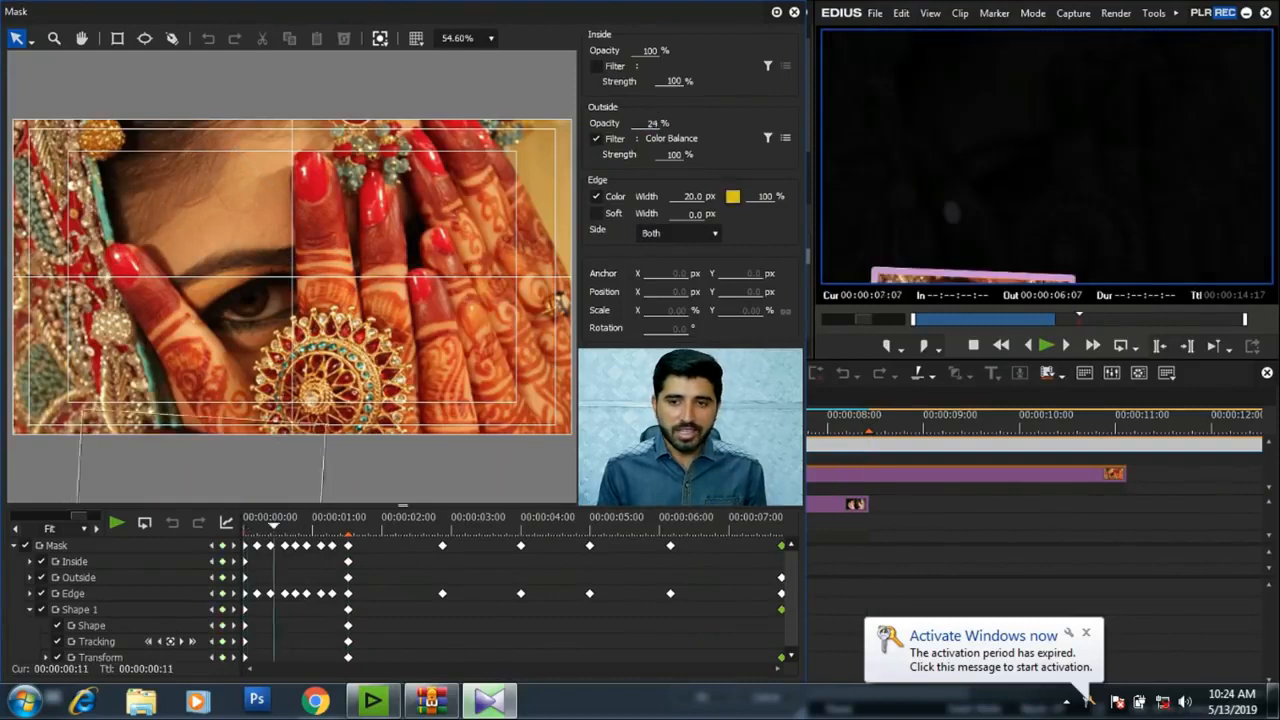
key("Return")
- Play the sequence from about 00:00:06:07 to check the 3V clip's outside area fading in
left_click_drag(868, 424, 800, 424)
left_click(662, 422)
key("space")
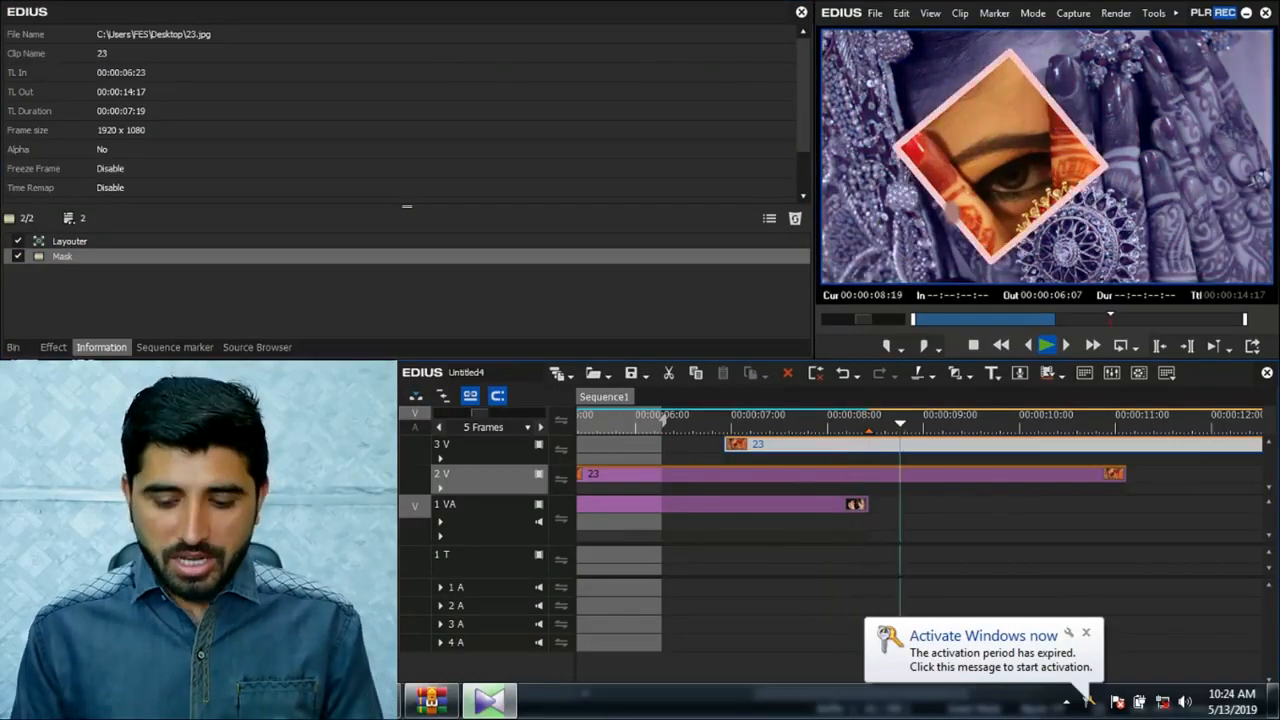
- Play the sequence from about 00:00:04:18 to its end to review both mask transitions
key("Home")
scroll(920, 490, "down", 3)
scroll(920, 490, "up", 2)
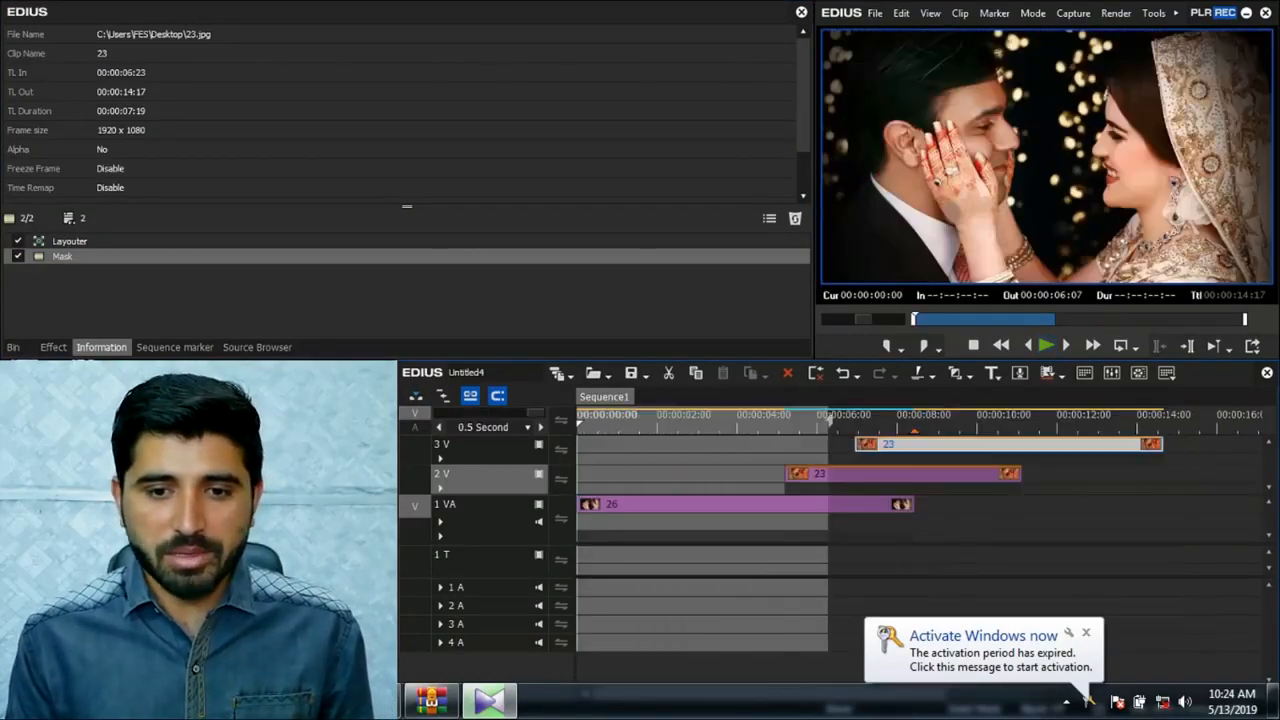
key("s")
key("s")
key("a")
key("space")
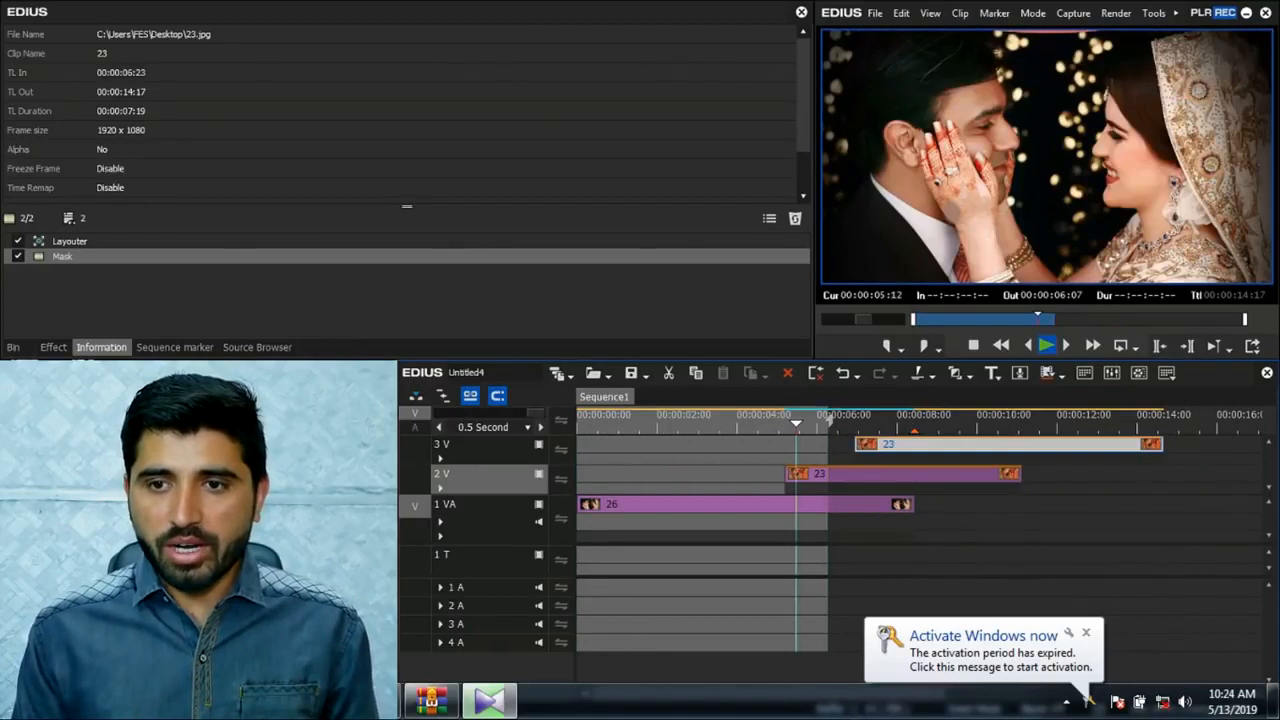
left_click(766, 422)
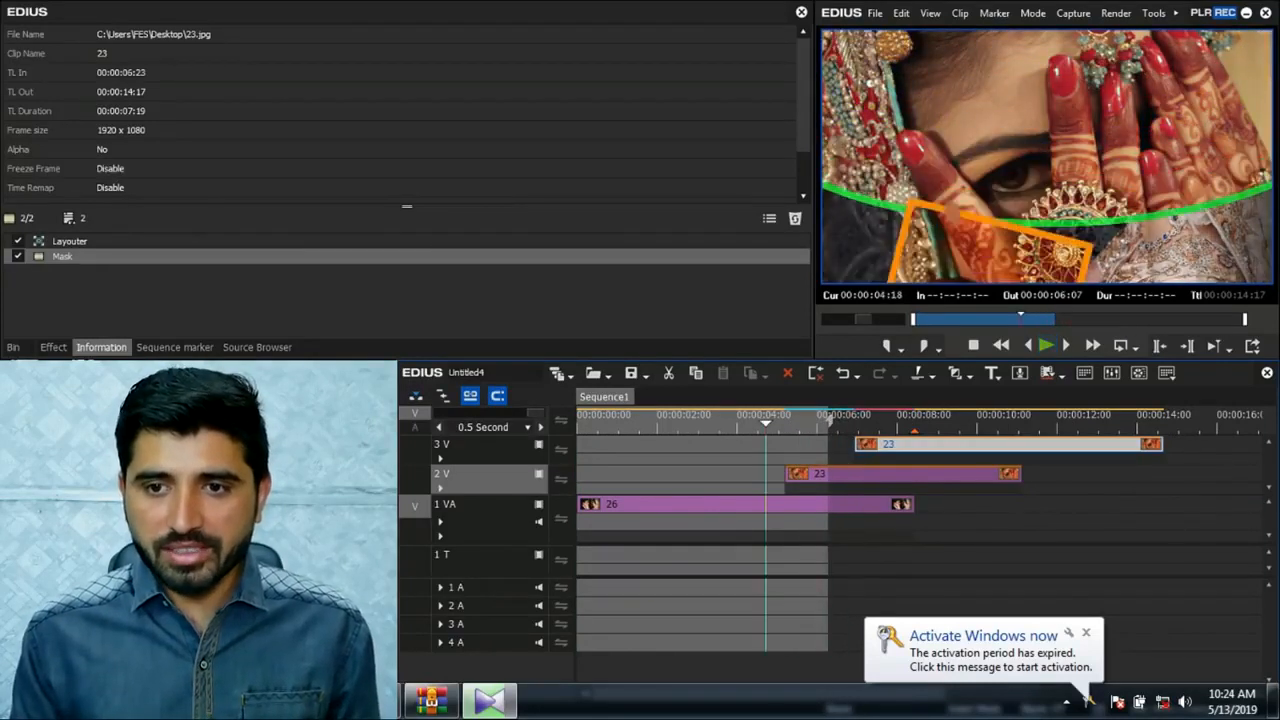
key("space")
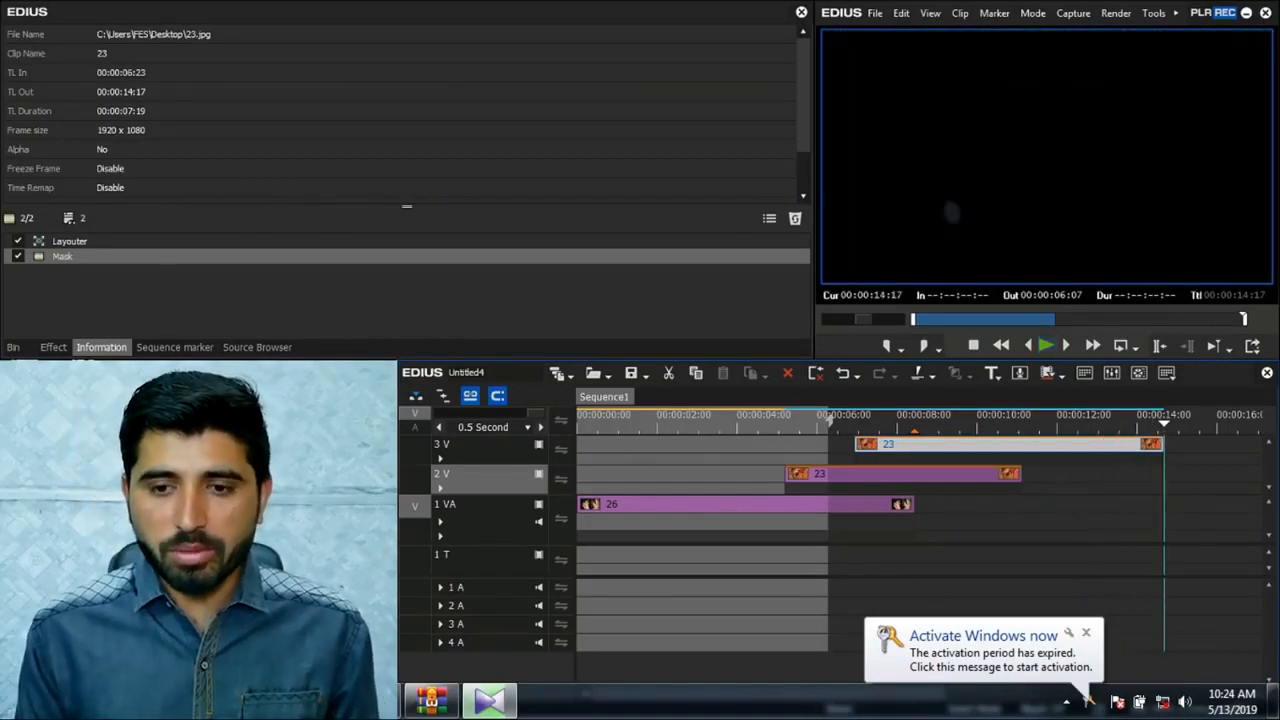
key("space")
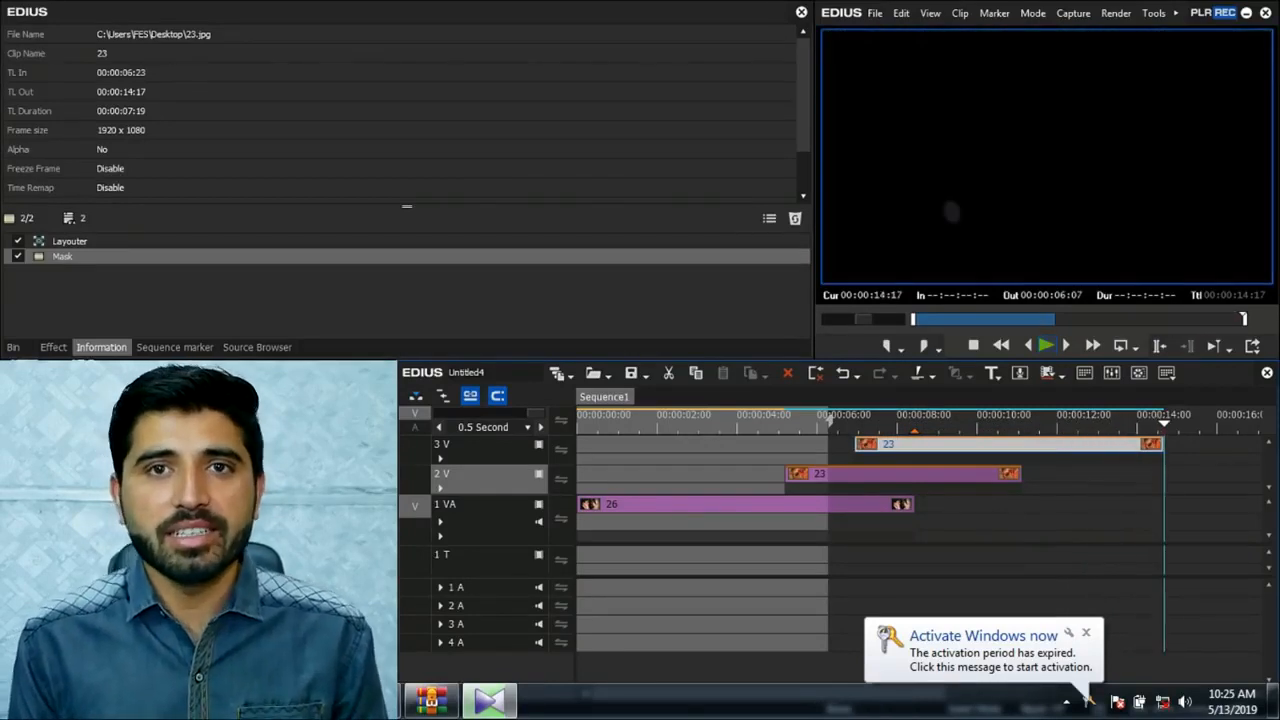
- Place photo 26 from the bin on track 2V beneath the end of the 3V clip
left_click(960, 560)
scroll(920, 540, "down", 5)
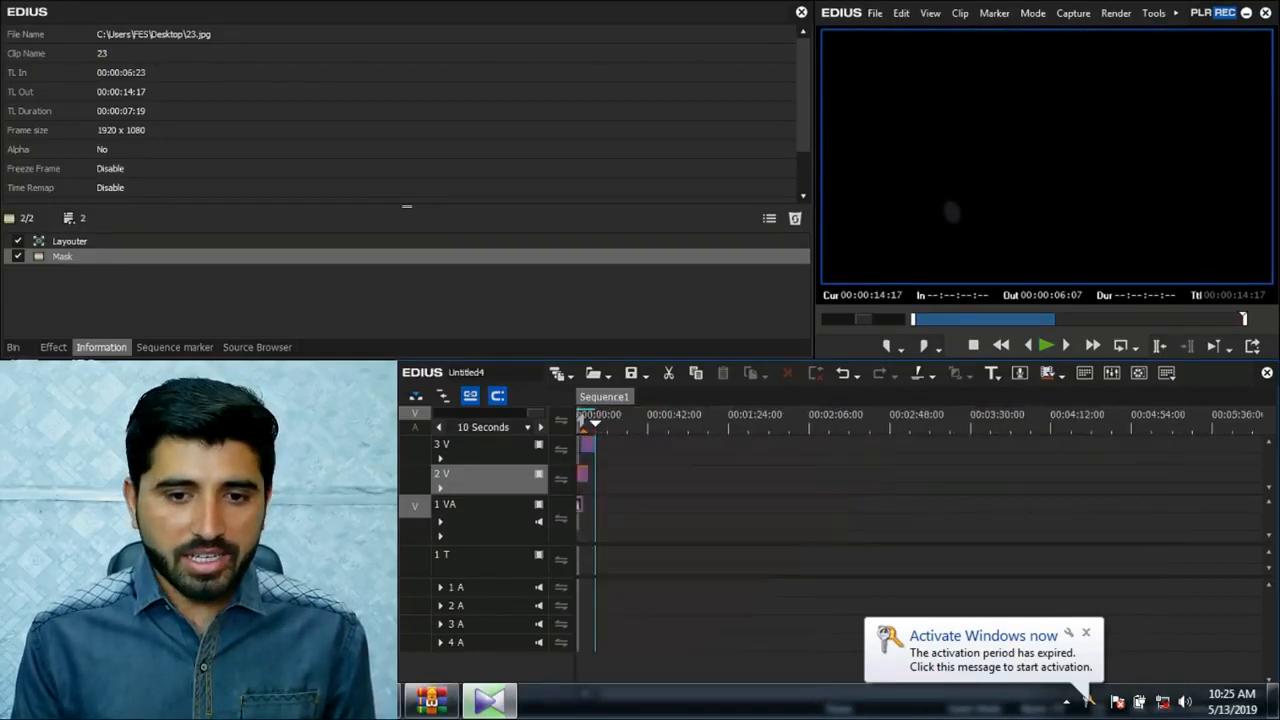
scroll(920, 540, "up", 1)
key("b")
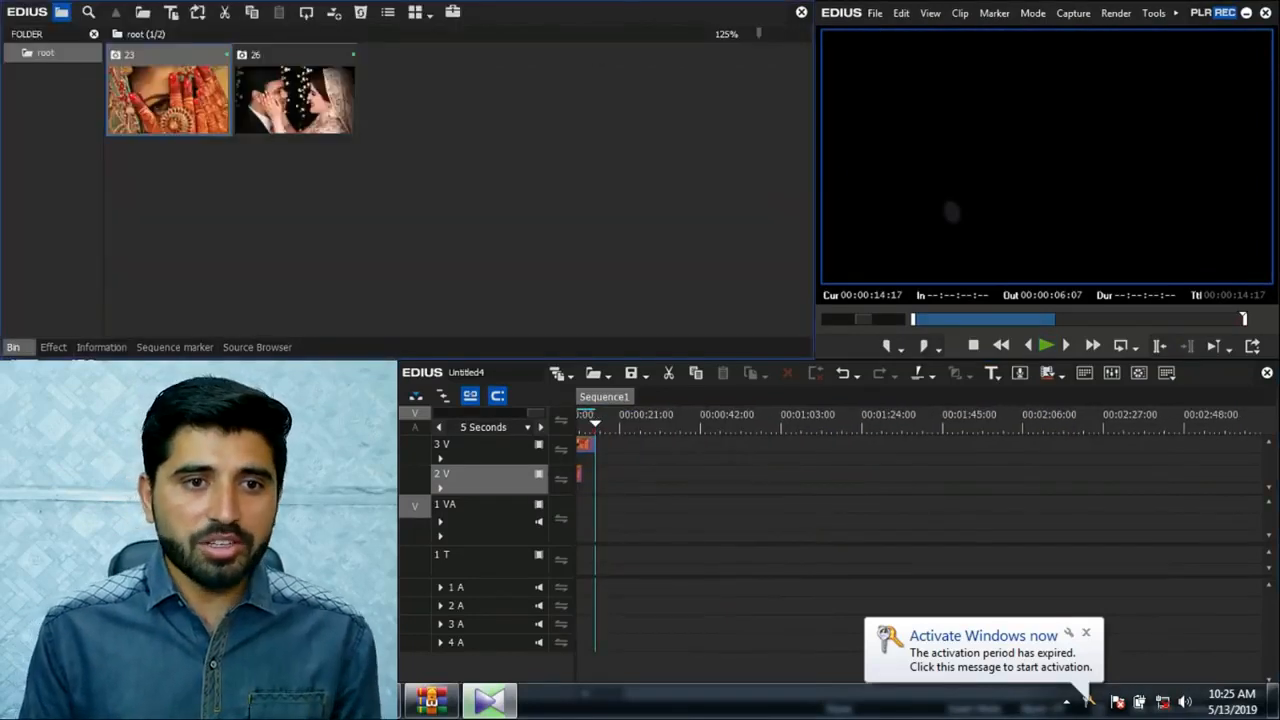
key("Right")
left_click_drag(640, 478, 592, 476)
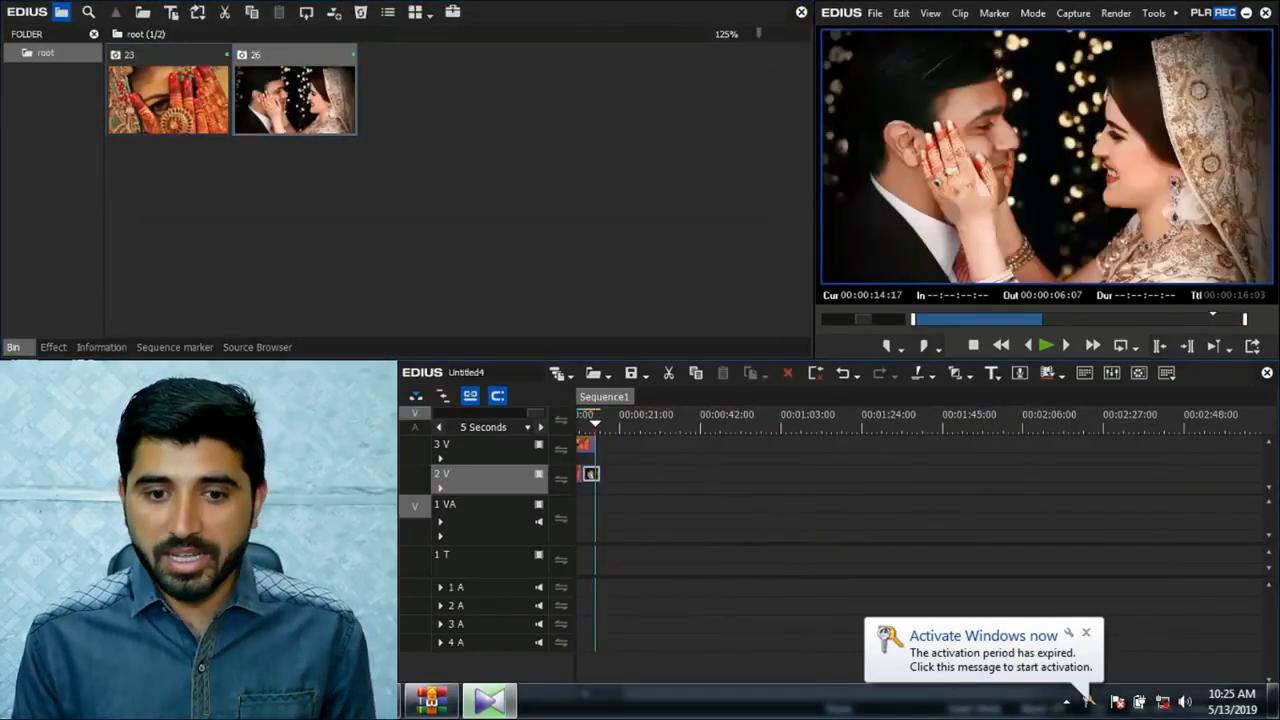
- Try positioning clip 26 on track 2V so it starts at about 00:00:13:03, under the end of the 3V clip
scroll(592, 476, "up", 8)
key("Left")
scroll(714, 474, "down", 5)
scroll(714, 474, "up", 2)
left_click_drag(660, 474, 740, 474)
left_click_drag(717, 425, 656, 425)
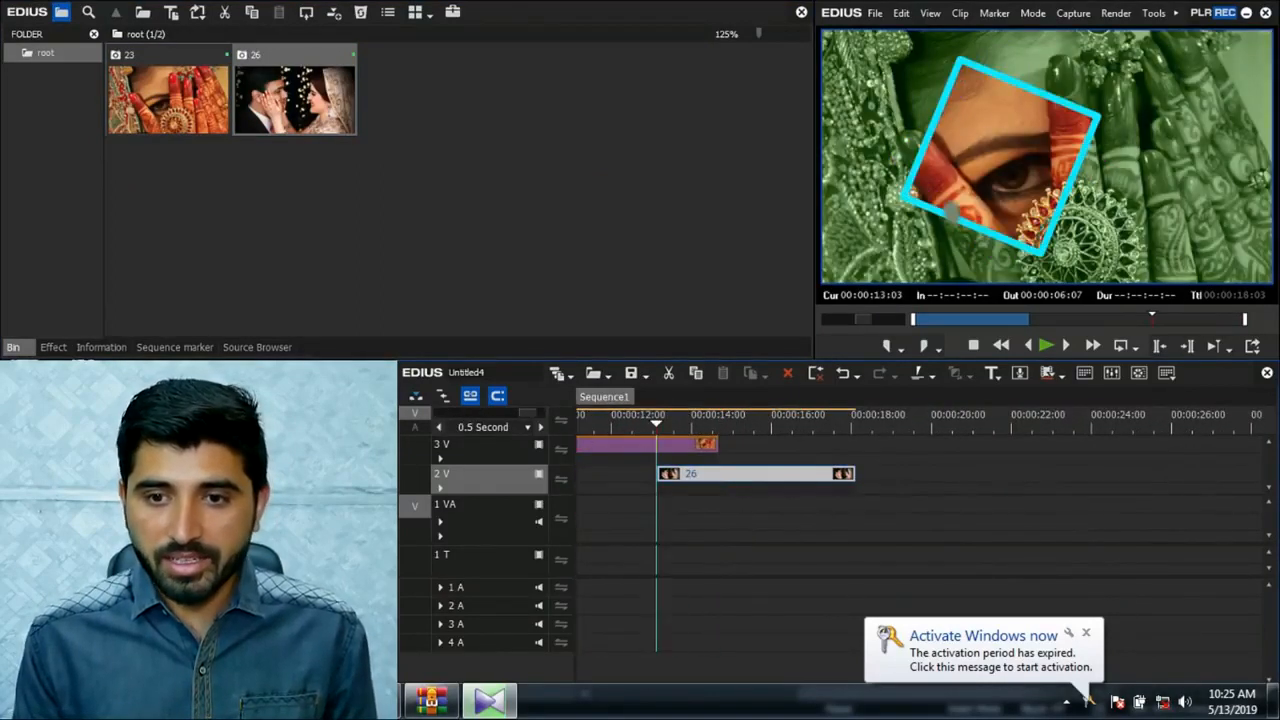
- Move clip 26 on track 2V clear of the other clips so it starts at 00:00:16:06
scroll(690, 474, "up", 1)
left_click_drag(690, 474, 859, 474)
left_click_drag(877, 425, 909, 425)
left_click_drag(905, 474, 748, 474)
left_click_drag(717, 425, 683, 425)
scroll(715, 474, "down", 2)
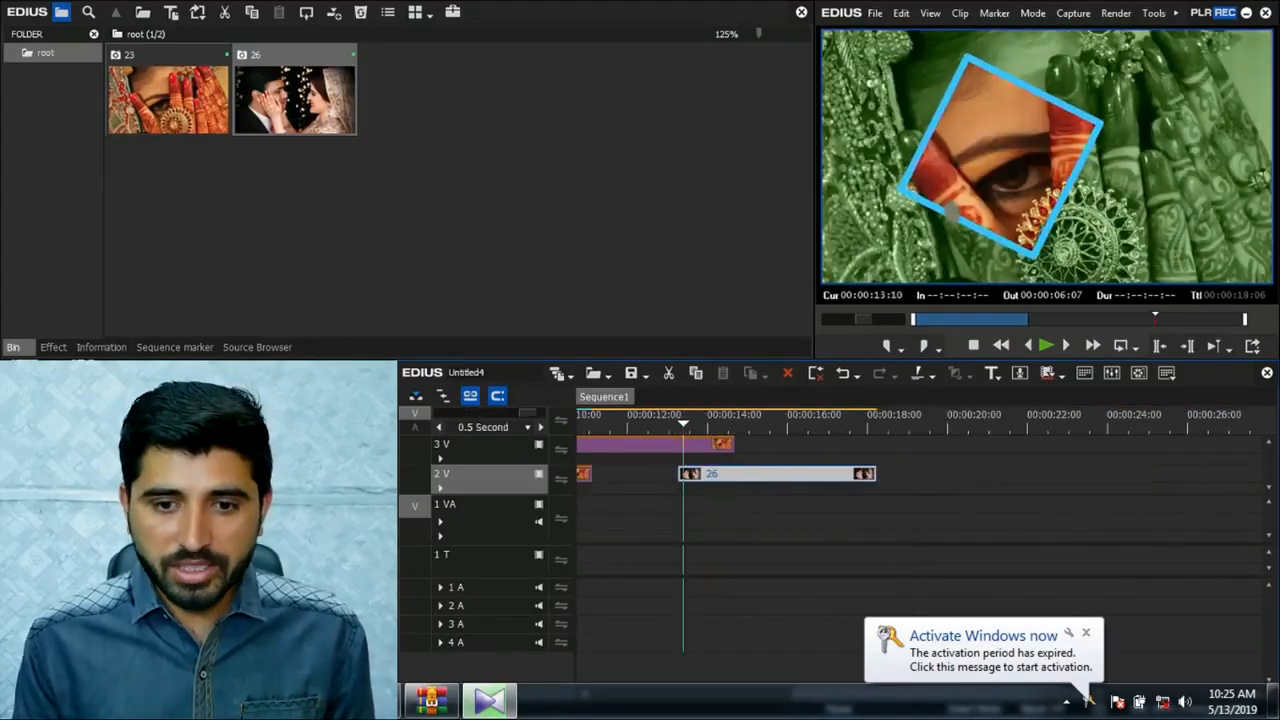
left_click_drag(720, 474, 777, 474)
left_click_drag(764, 425, 758, 425)
- Apply the Mask video filter to clip 26 on track 2V and open its settings at 00:00:02:03 into the clip
left_click(53, 347)
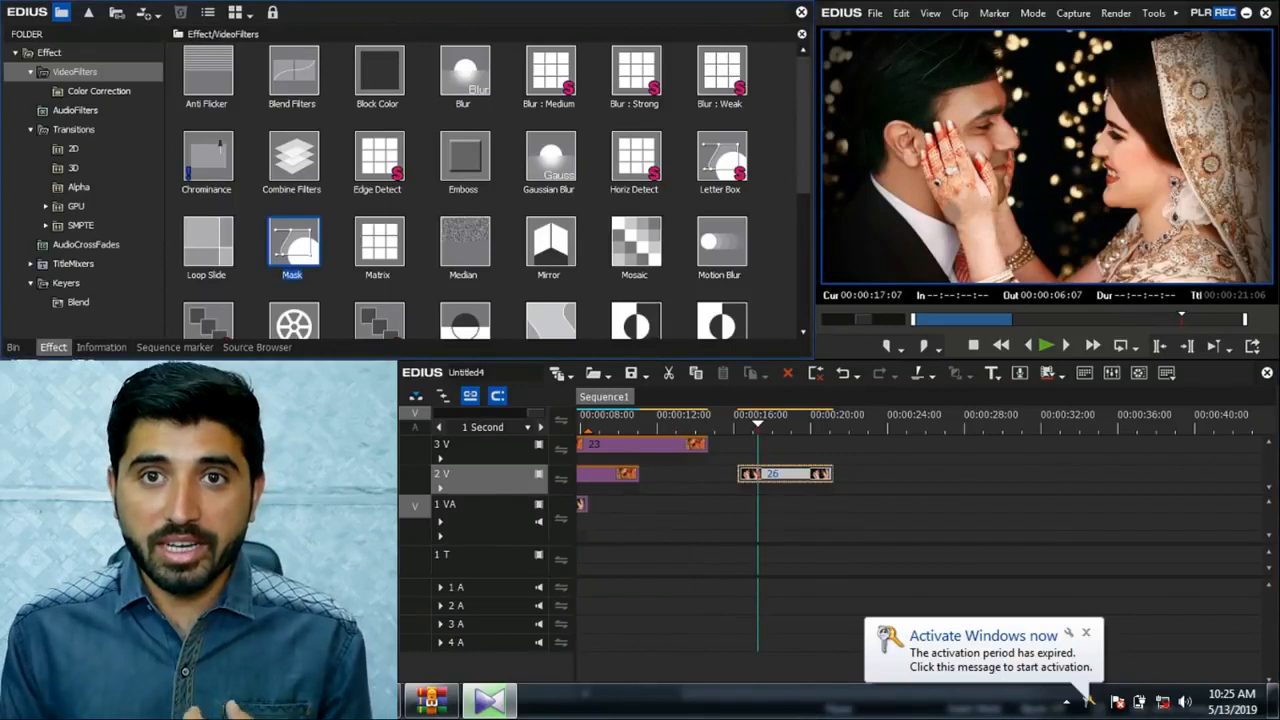
left_click_drag(293, 243, 785, 474)
left_click(101, 347)
left_click(778, 425)
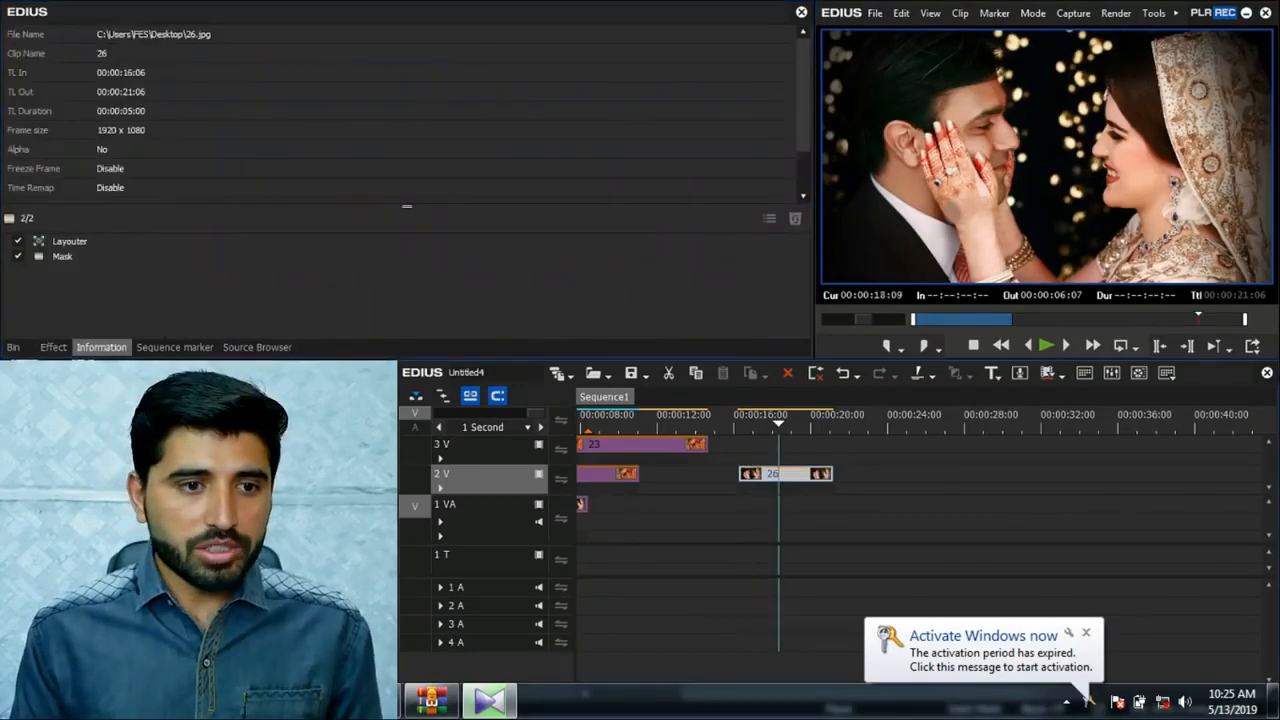
double_click(62, 257)
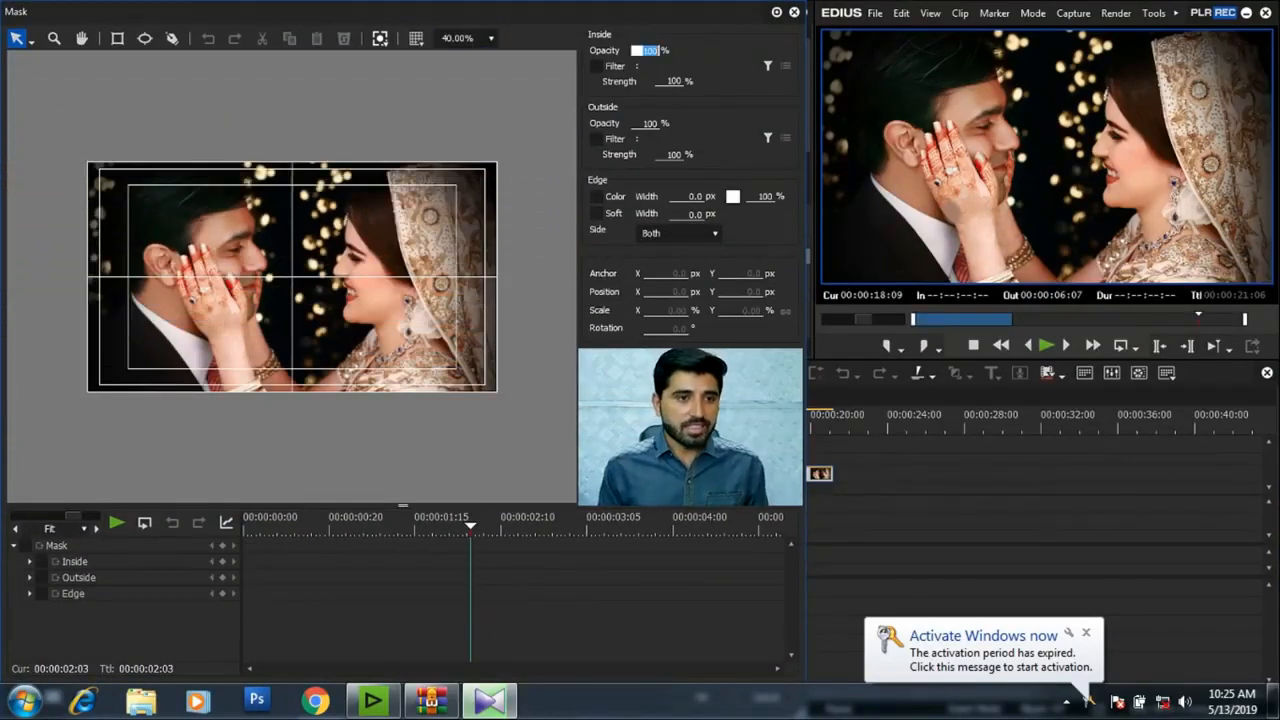
- Draw a rectangular mask shape over the middle of the photo, rotate it 45° and enlarge it to about 163%
left_click_drag(186, 180, 383, 375)
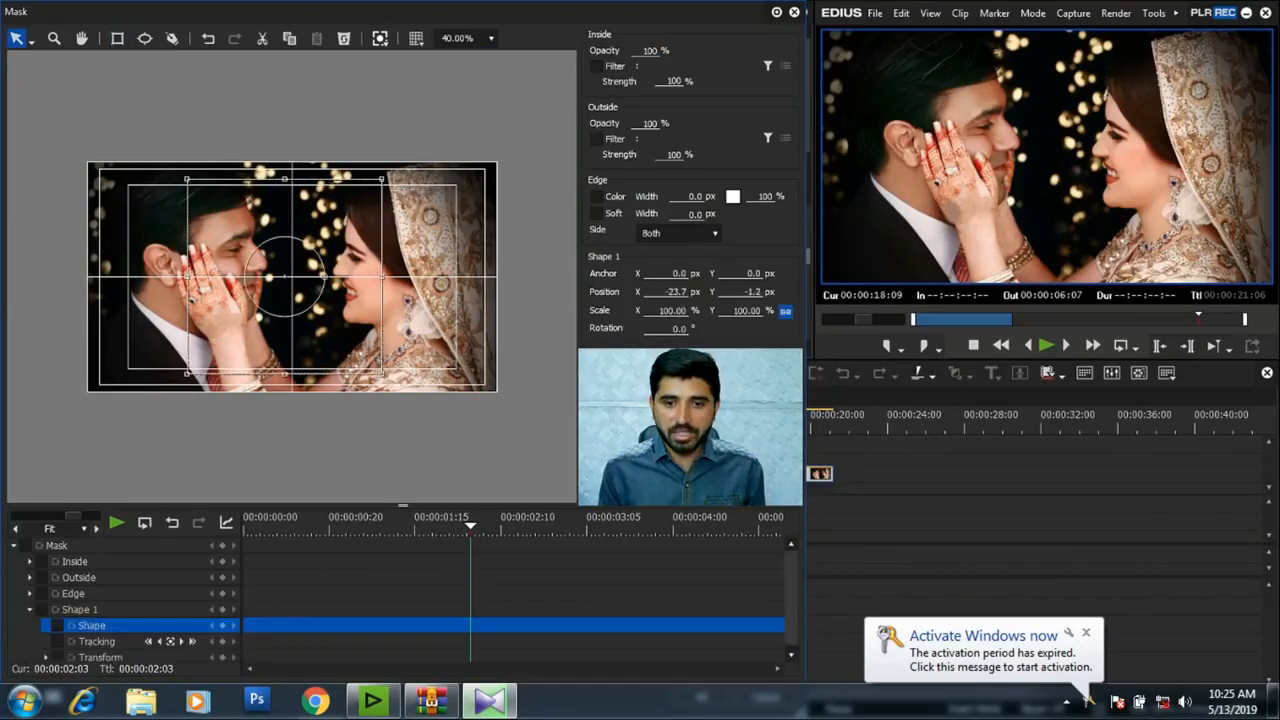
type("45")
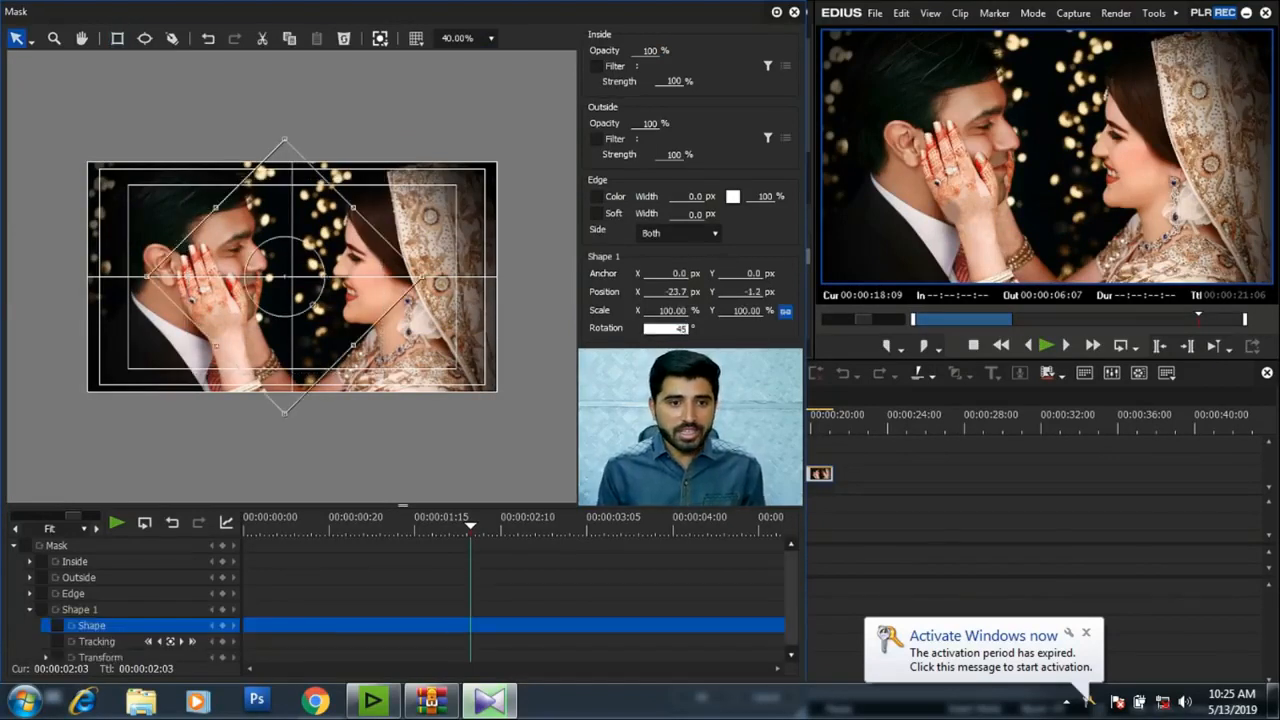
left_click_drag(353, 345, 398, 388)
- Move the diamond mask down so its upper point meets the photo's top edge, at X 0 and Y about 338.6 px
left_click_drag(285, 276, 291, 391)
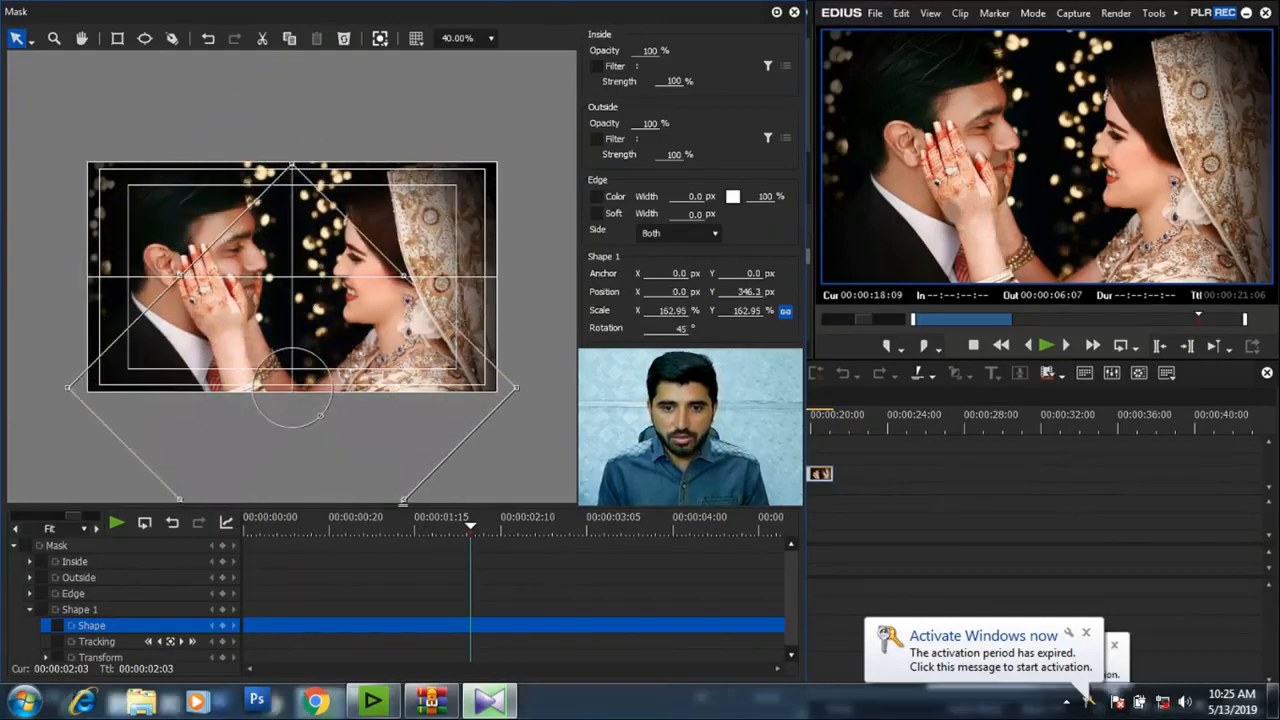
type("0")
key("Return")
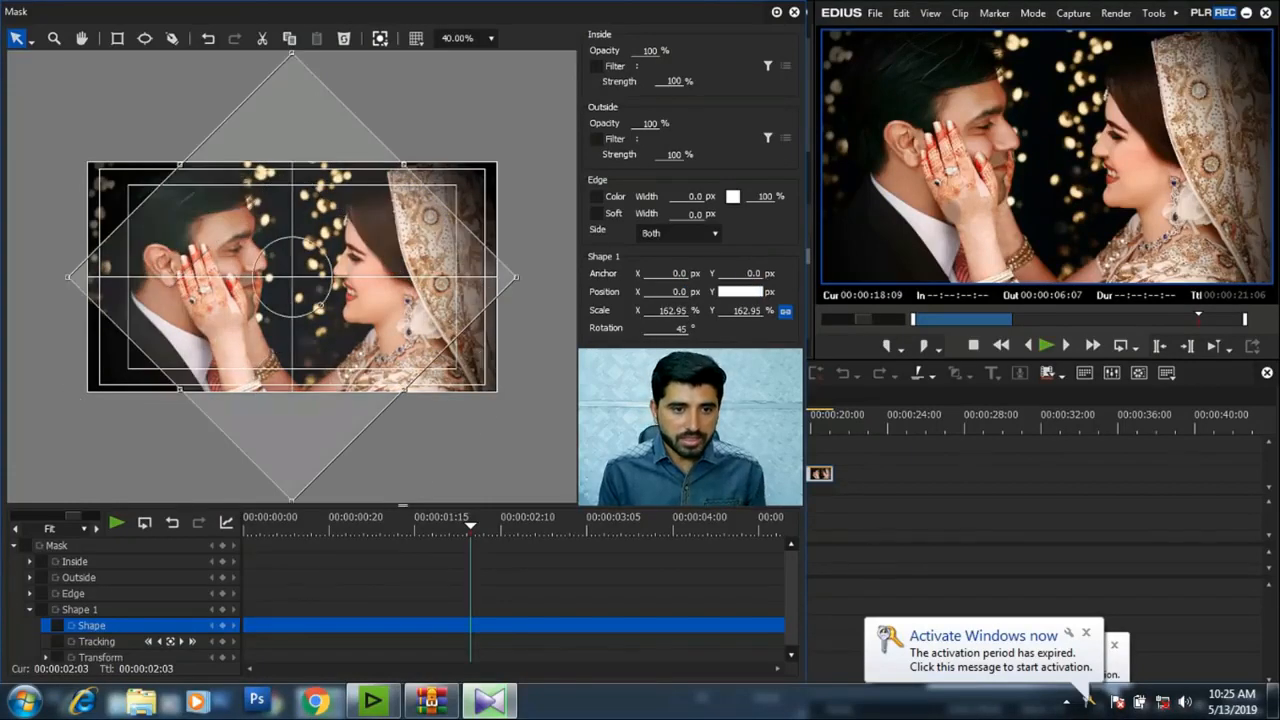
left_click_drag(294, 386, 291, 386)
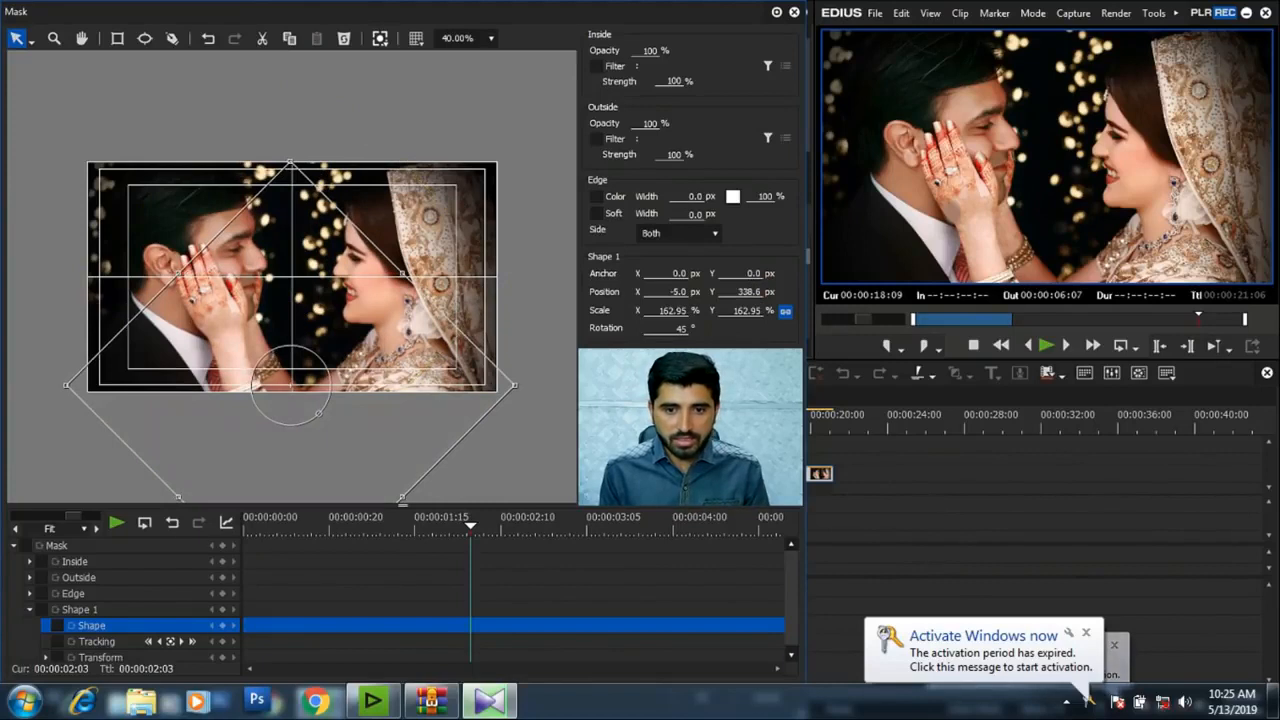
left_click(678, 292)
key("BackSpace")
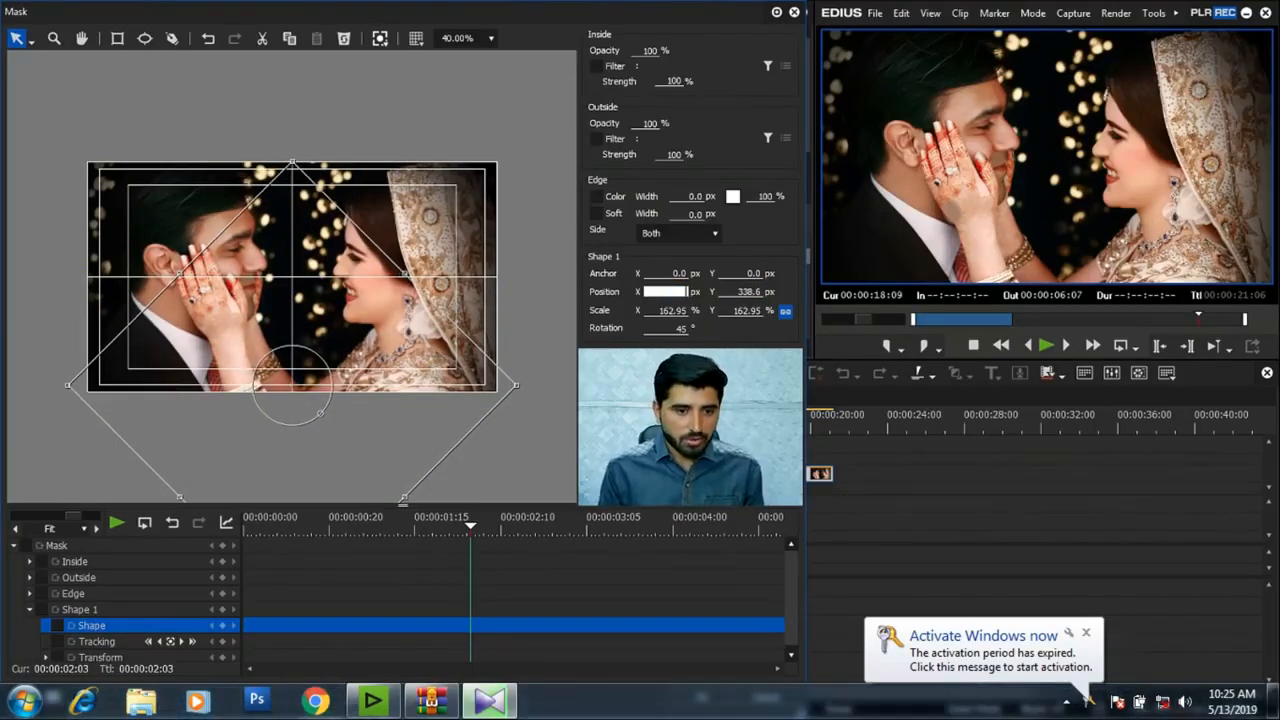
type("0")
key("Return")
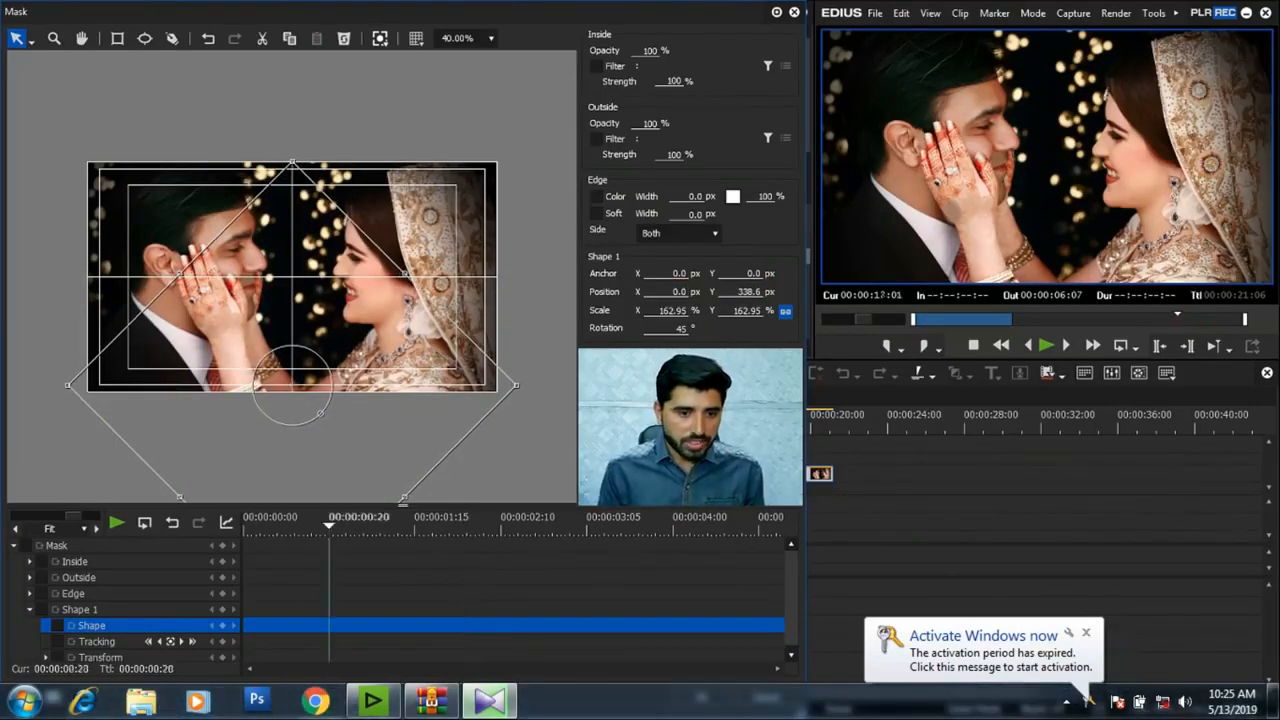
- Enable Mask keyframing at the clip's start and add a second Mask keyframe at 00:00:02:10
left_click(14, 546)
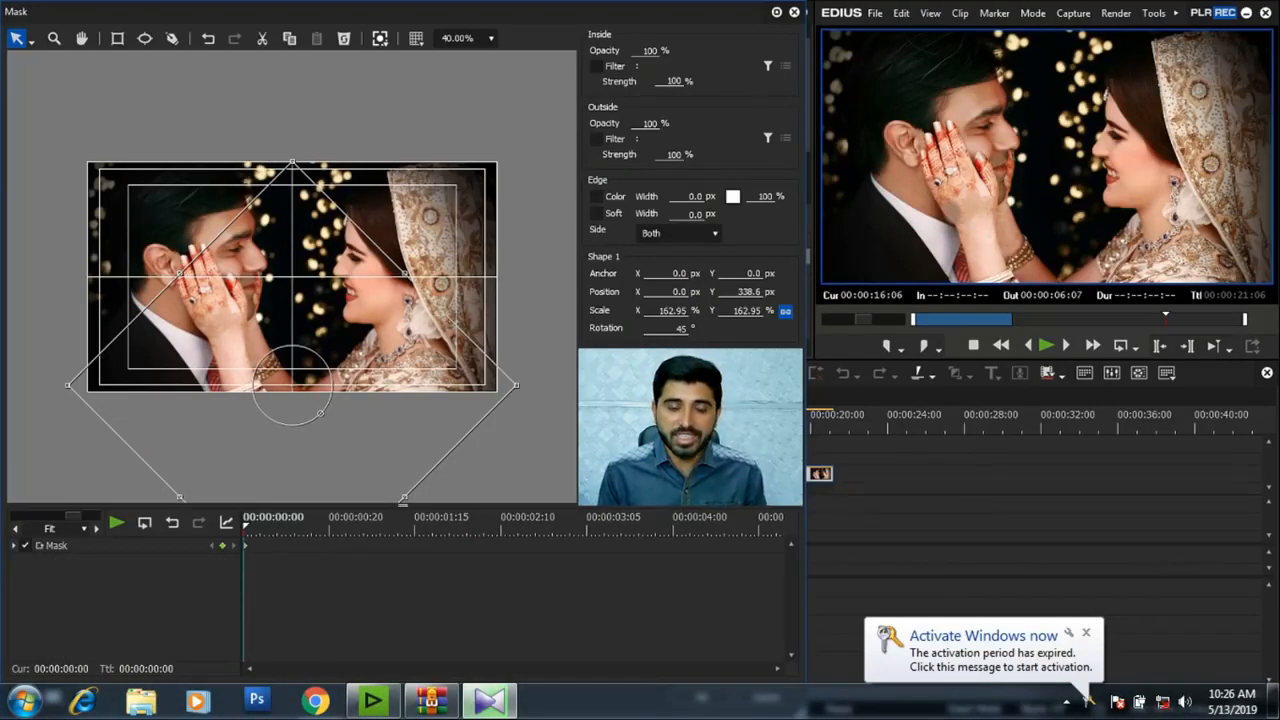
mouse_move(245, 527)
left_mouse_down()
mouse_move(596, 527)
mouse_move(244, 522)
left_mouse_up()
left_click_drag(522, 522, 244, 522)
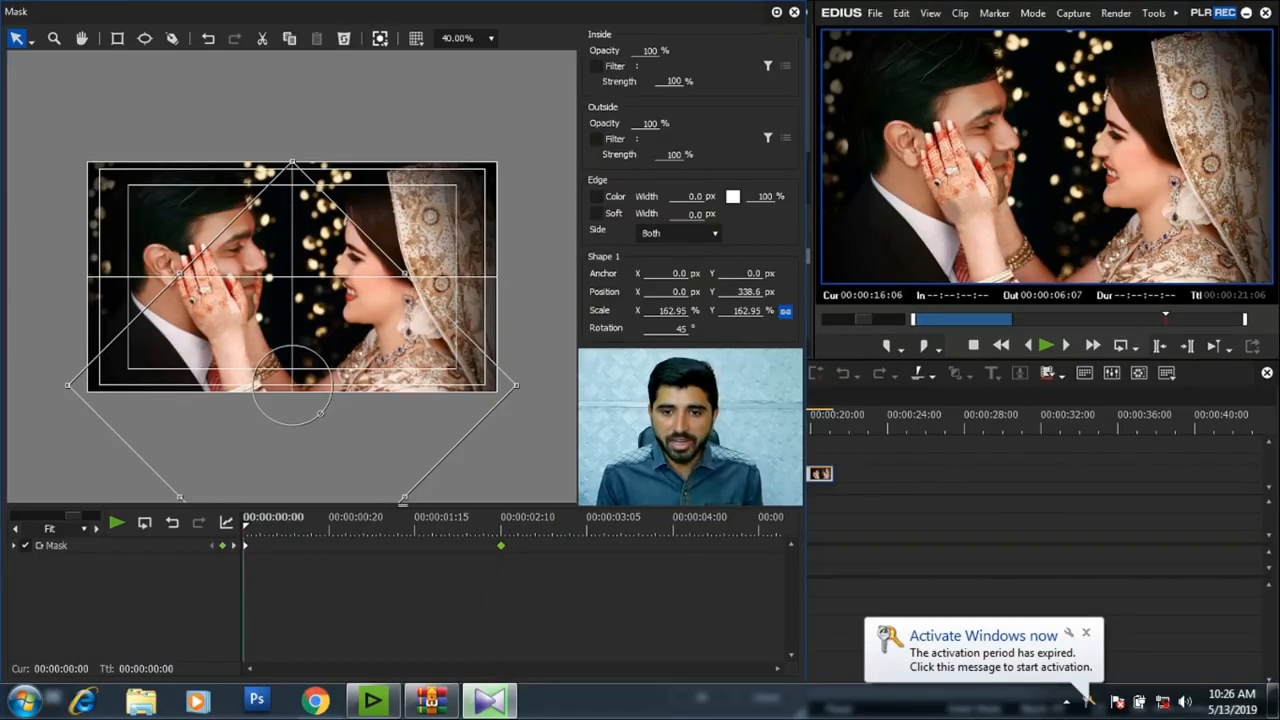
- Set Shape 1's Y position to 1050 px at the first keyframe so the diamond starts below the photo
key("BackSpace")
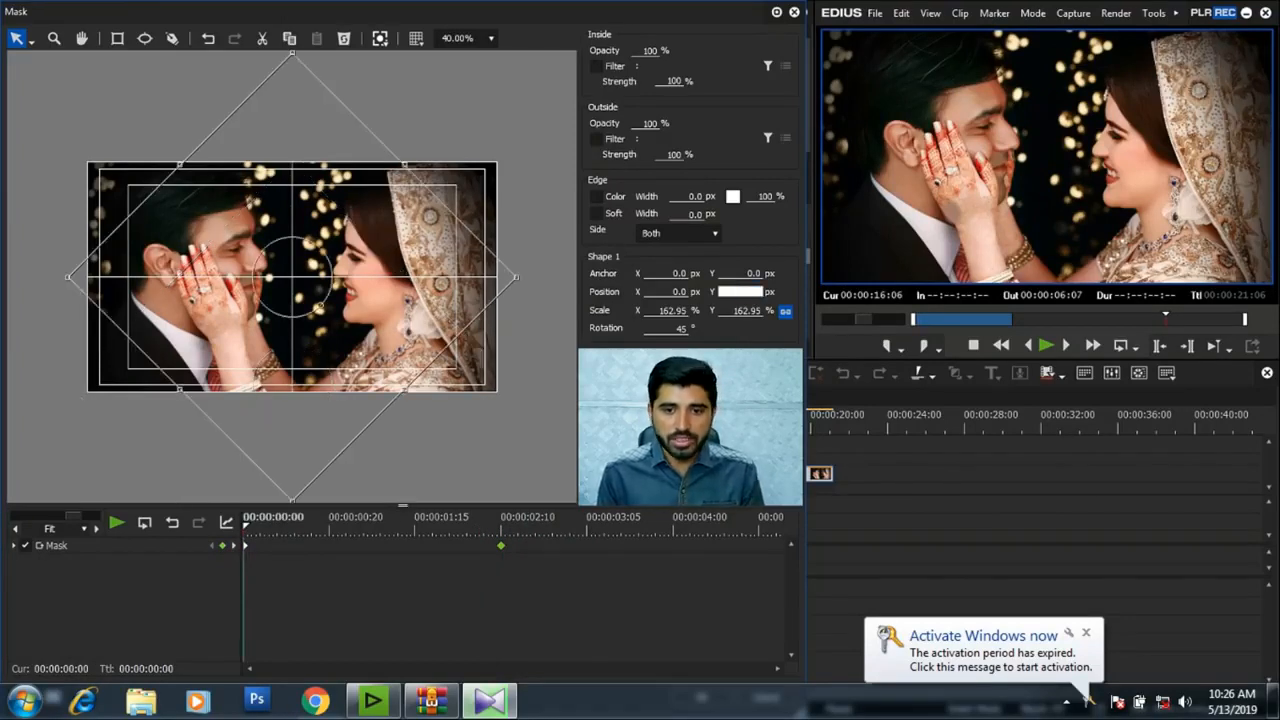
type("500")
key("BackSpace")
key("BackSpace")
key("BackSpace")
type("700")
key("BackSpace")
key("BackSpace")
key("BackSpace")
type("100")
key("BackSpace")
key("BackSpace")
key("BackSpace")
type("100")
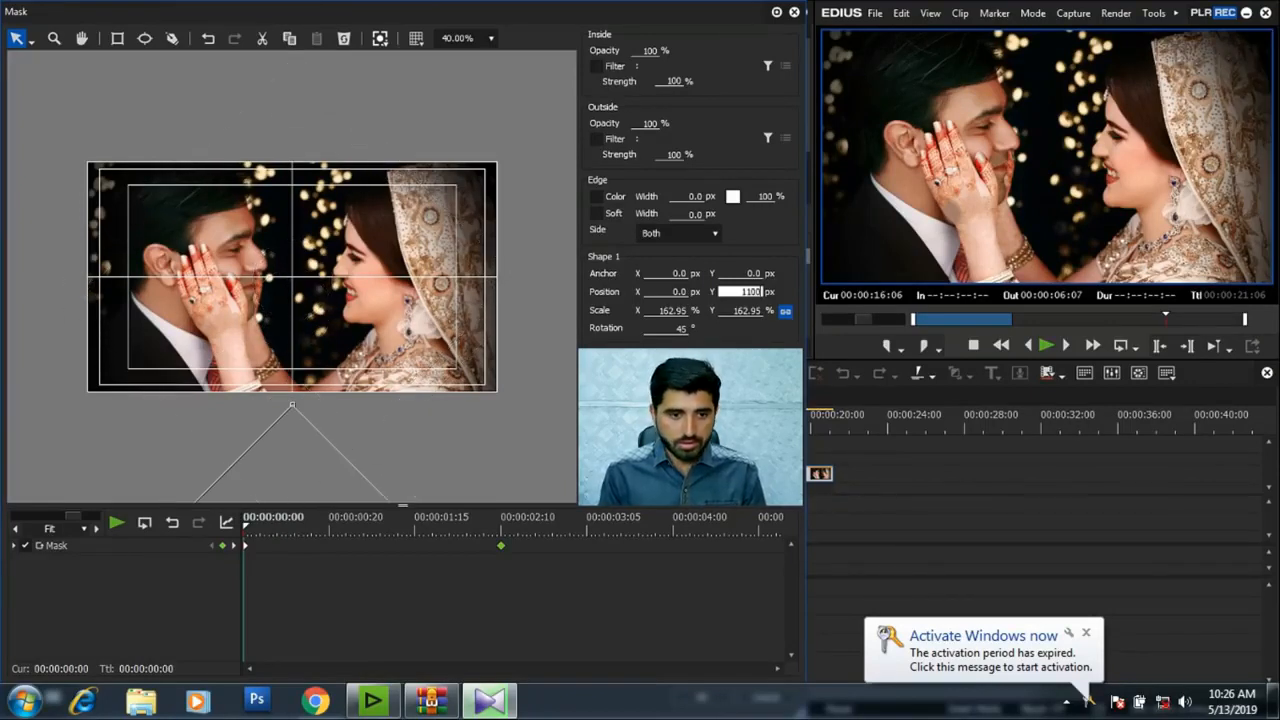
key("BackSpace")
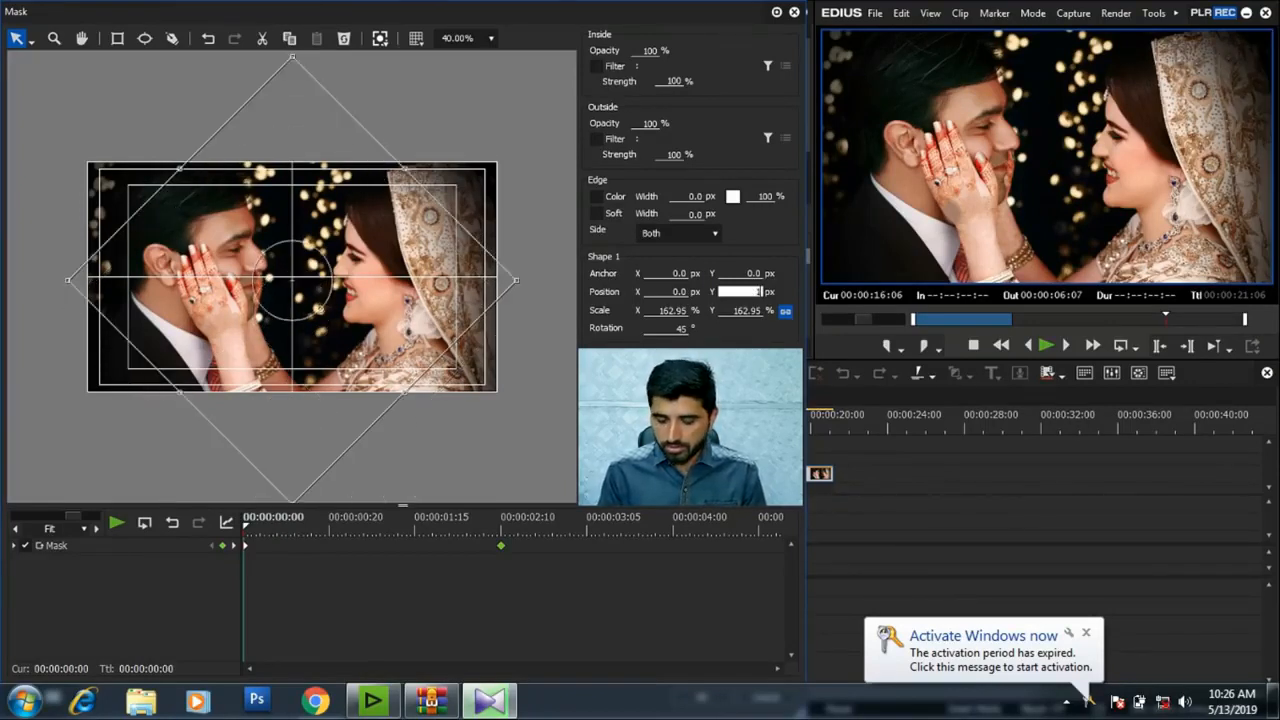
key("BackSpace")
type("050")
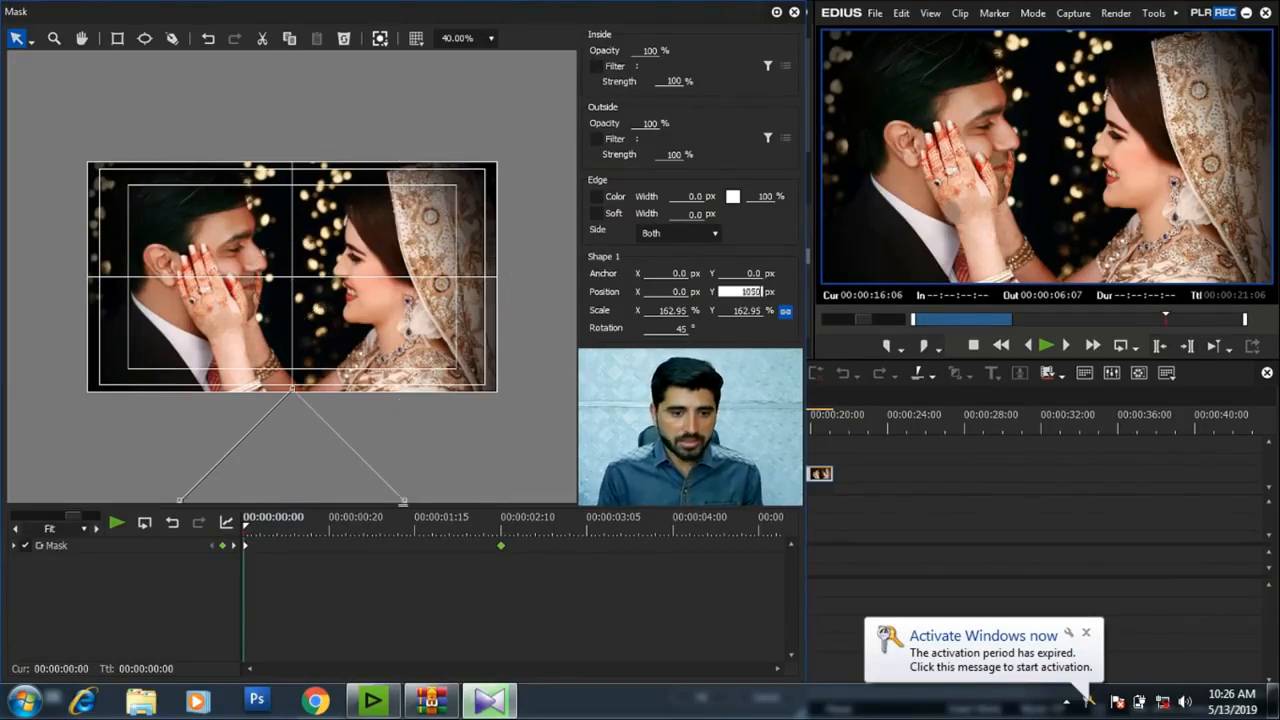
- At 00:00:02:10, reshape the diamond by moving its two side vertices onto the photo's lower corners, and return to object selection
left_click_drag(245, 527, 505, 527)
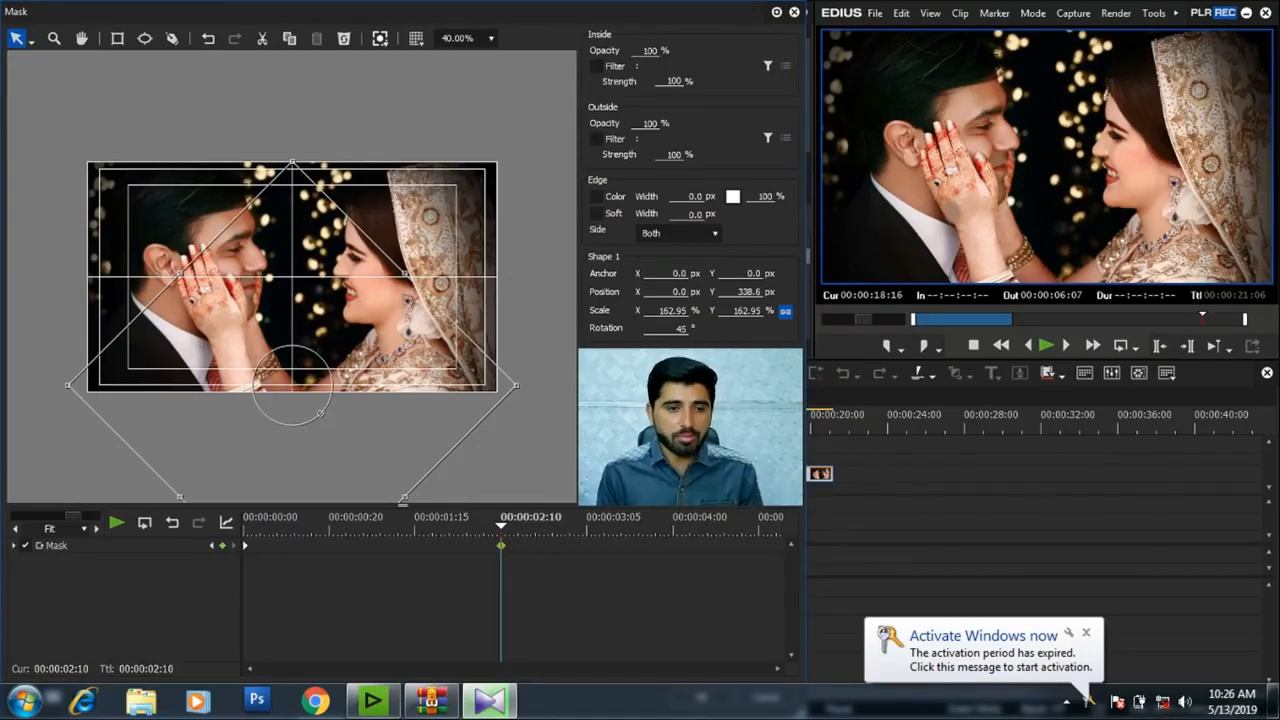
mouse_move(501, 524)
left_mouse_down()
mouse_move(245, 524)
mouse_move(501, 526)
left_mouse_up()
left_click(31, 40)
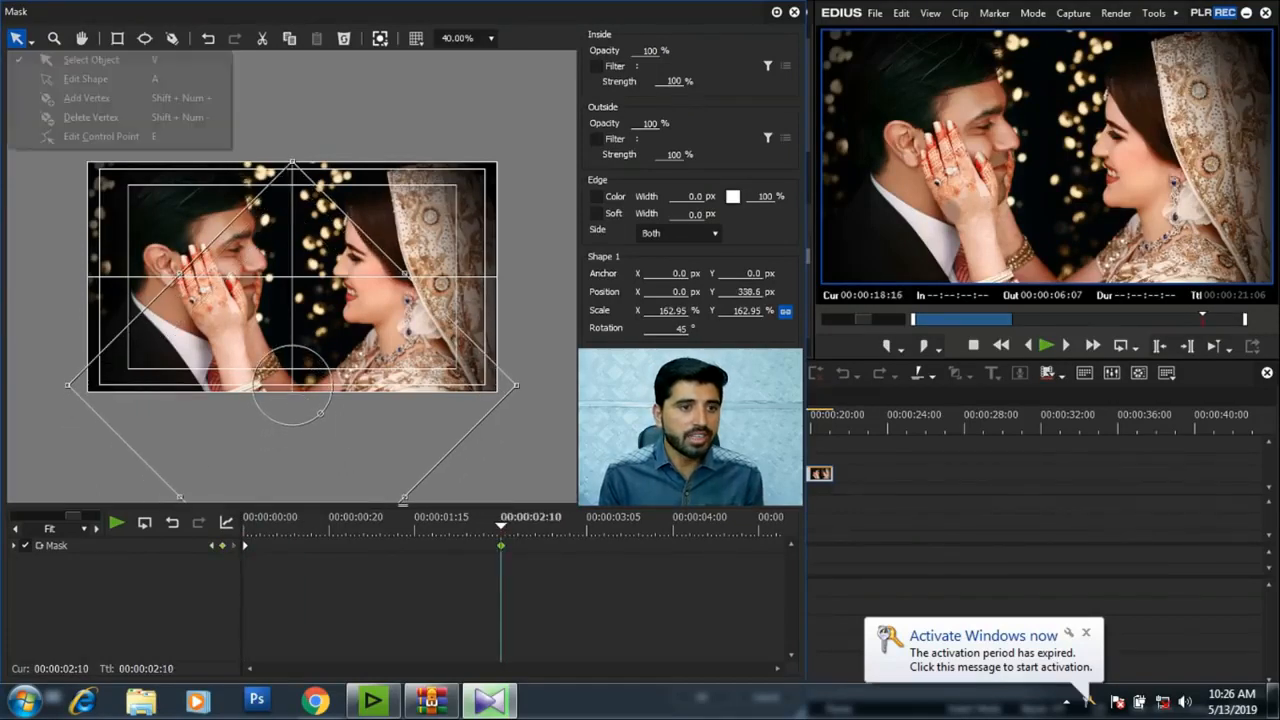
left_click(85, 78)
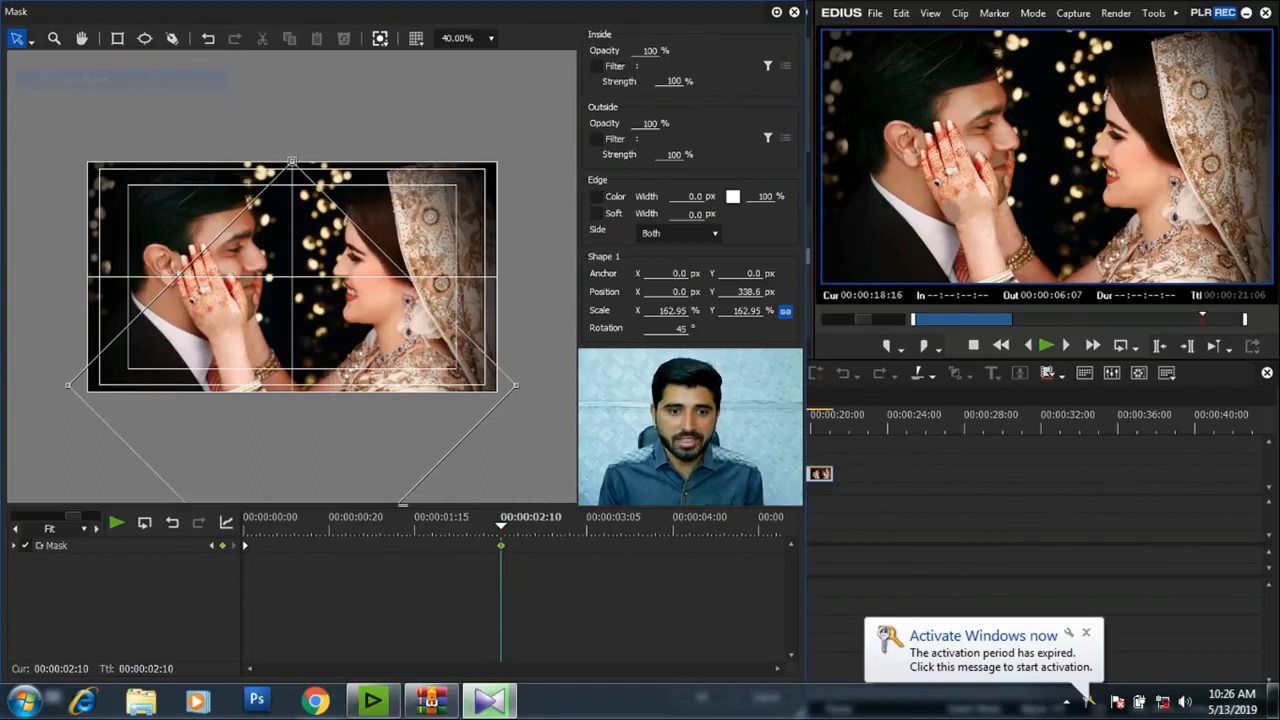
left_click_drag(515, 384, 497, 391)
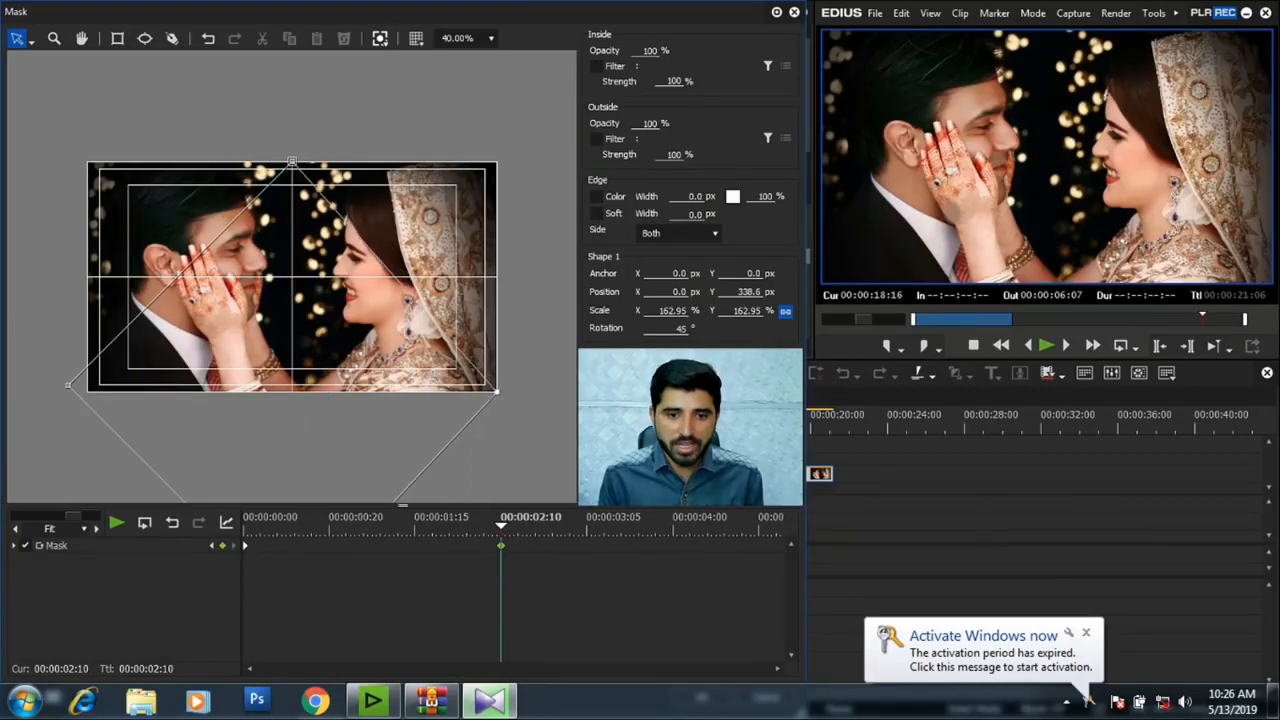
left_click_drag(67, 384, 88, 391)
left_click_drag(501, 527, 245, 527)
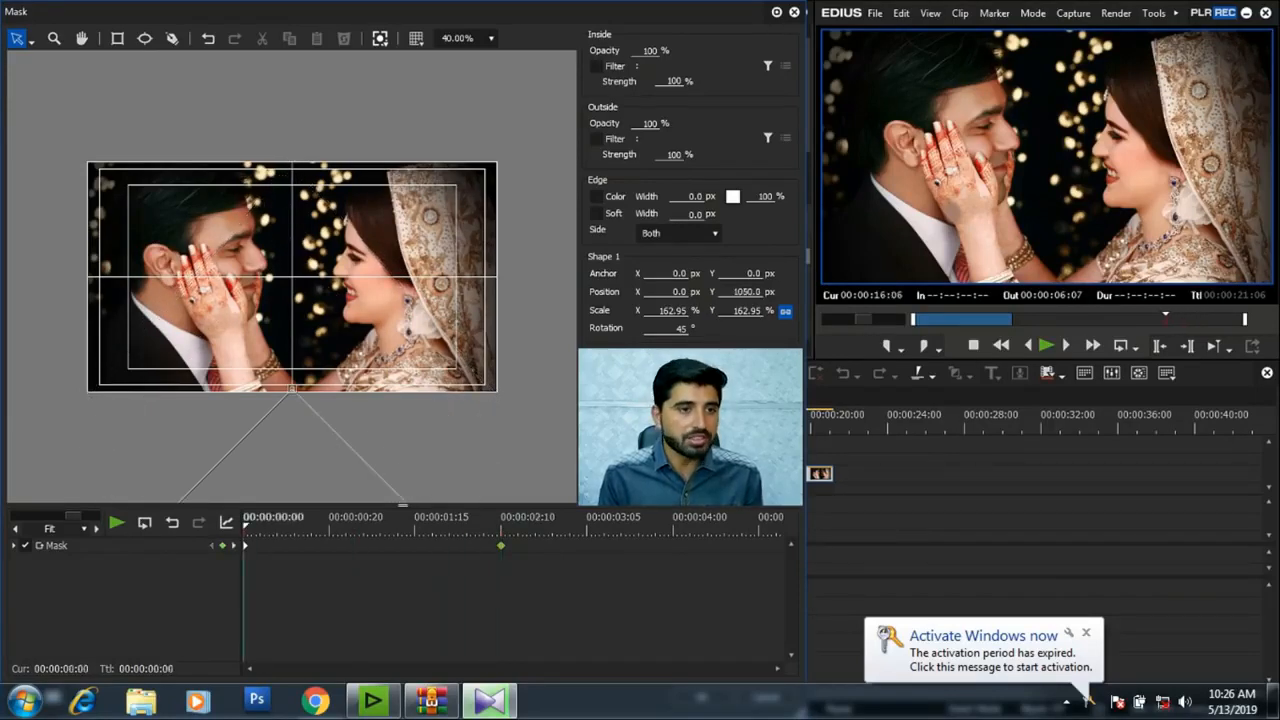
left_click(31, 41)
left_click(92, 59)
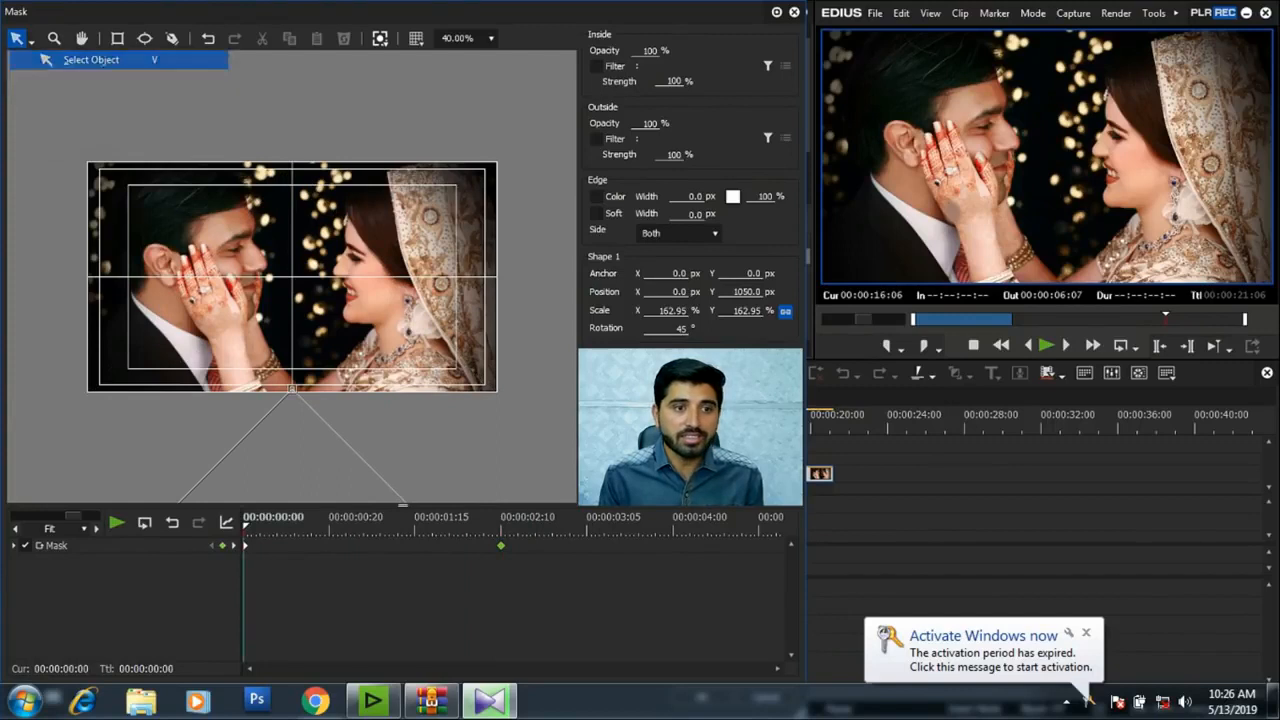
left_click_drag(245, 527, 505, 527)
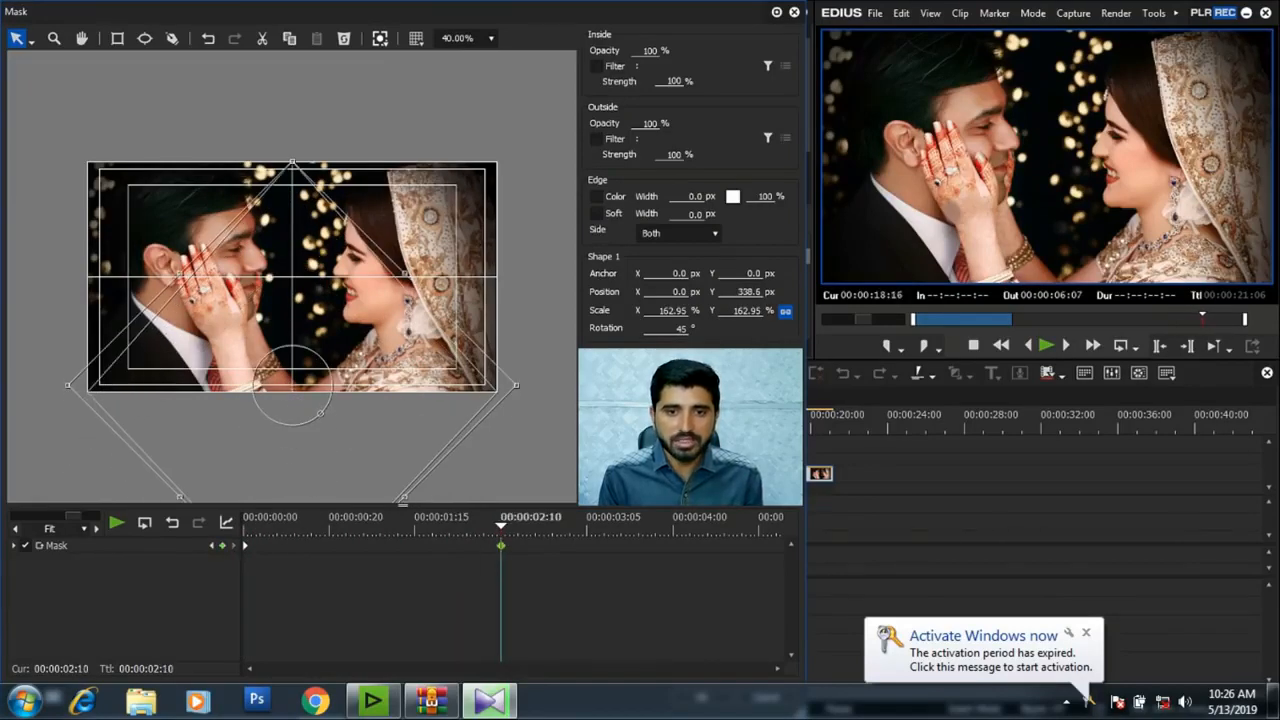
- Try an outside opacity of 0% at 00:00:02:10 and restore it to 100%
type("0")
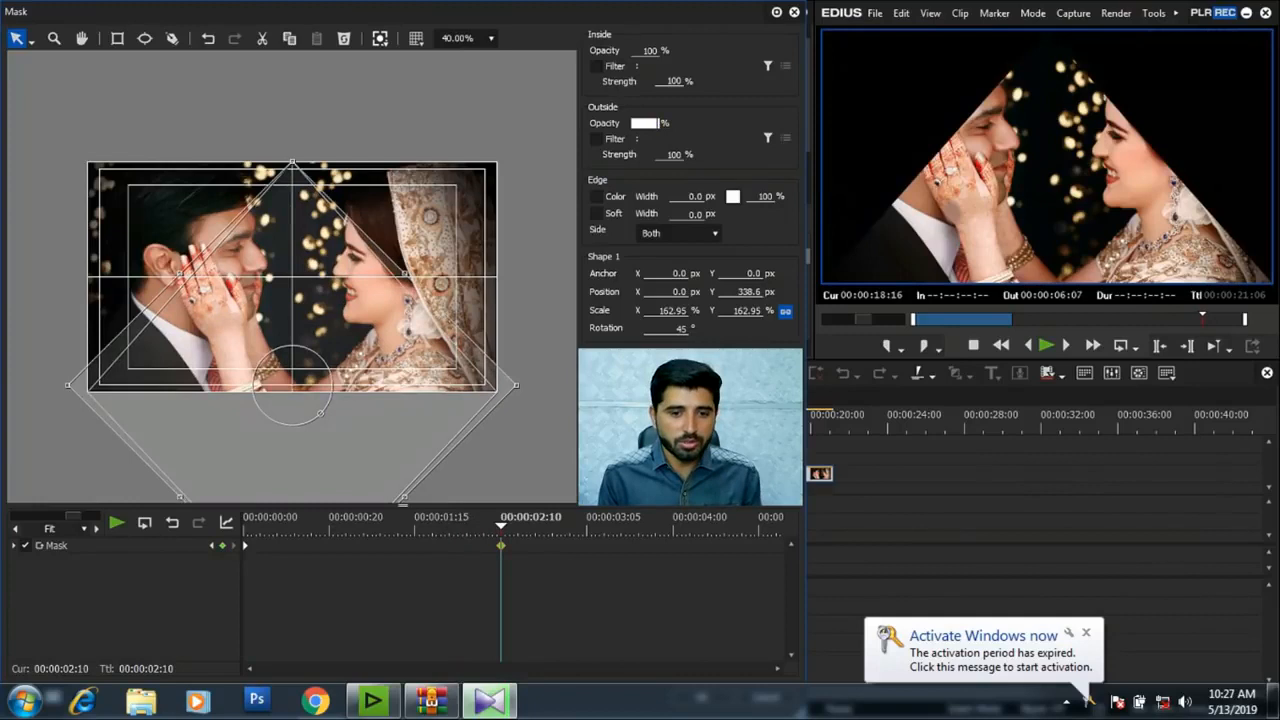
mouse_move(501, 527)
left_mouse_down()
mouse_move(245, 527)
mouse_move(501, 527)
left_mouse_up()
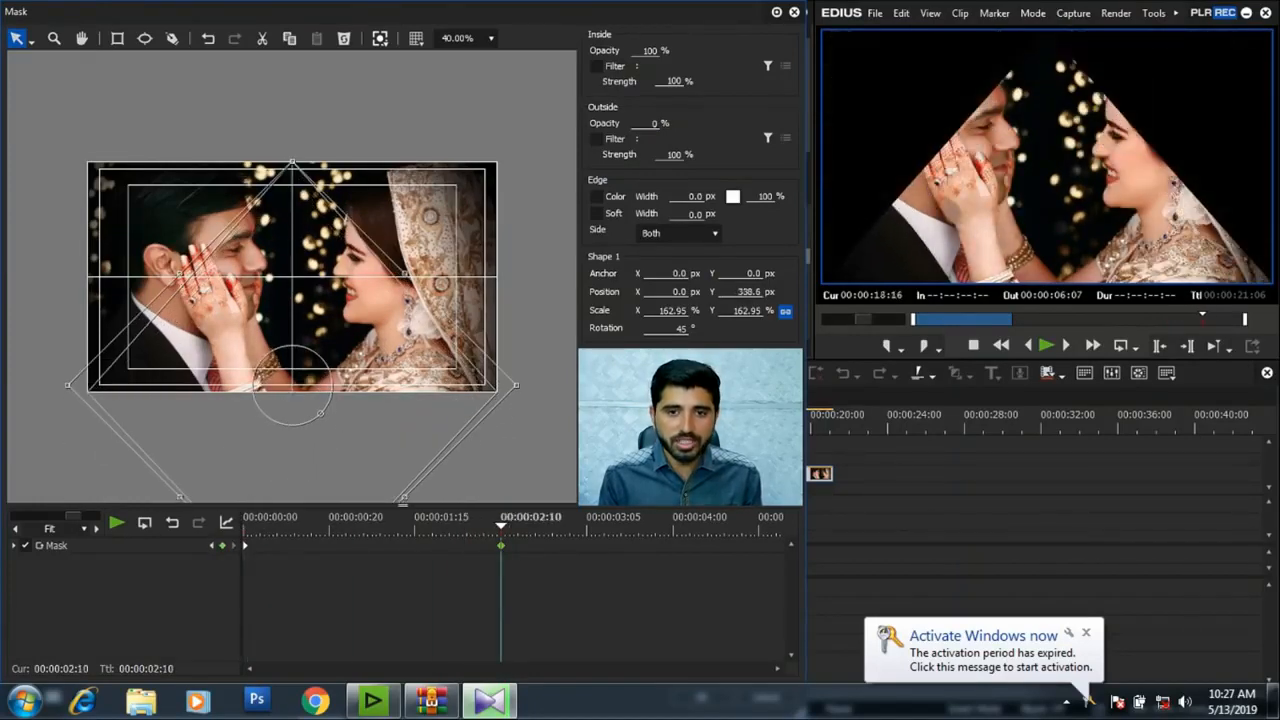
type("100")
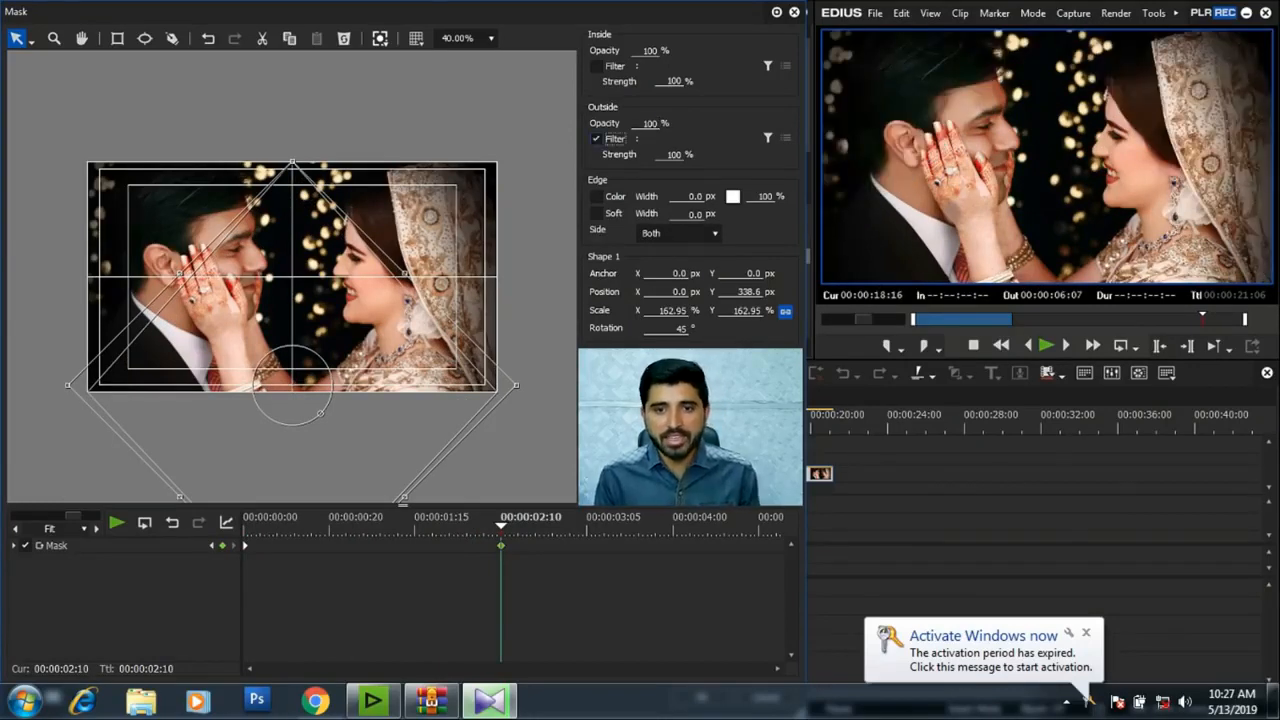
- Assign the Color Balance filter to the area outside the mask
left_click(768, 137)
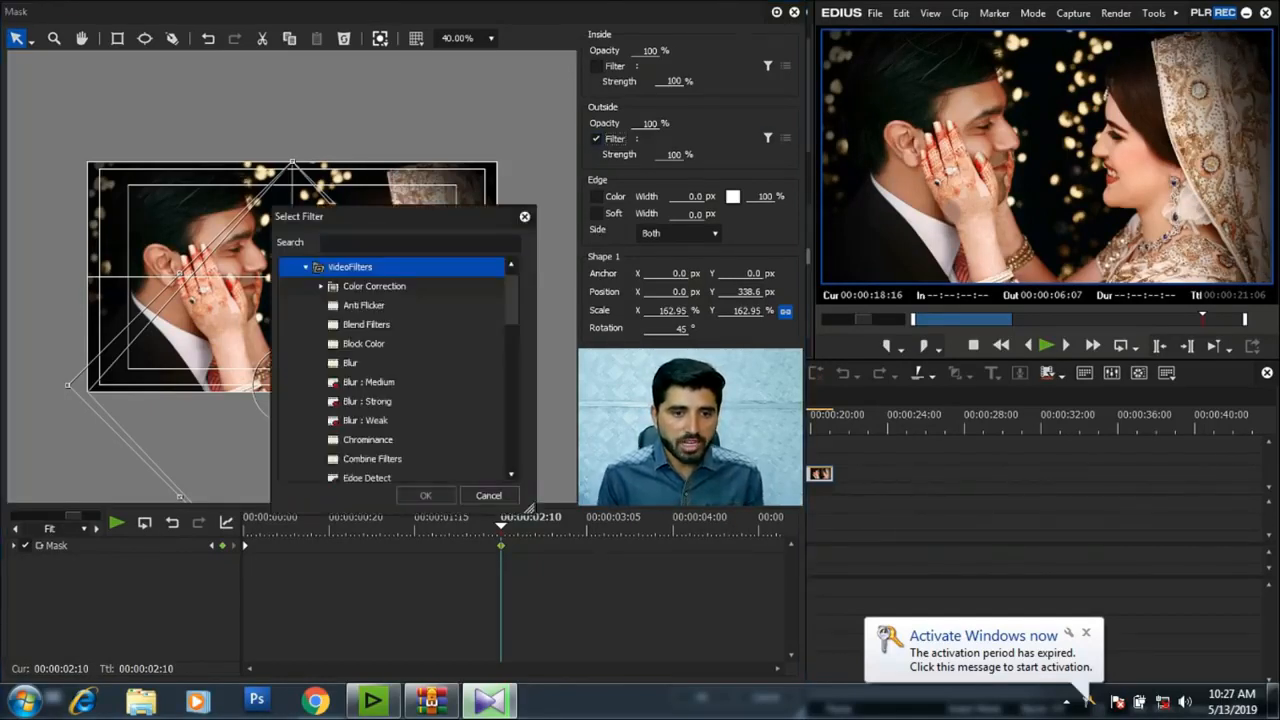
double_click(374, 286)
left_click(384, 305)
left_click(425, 496)
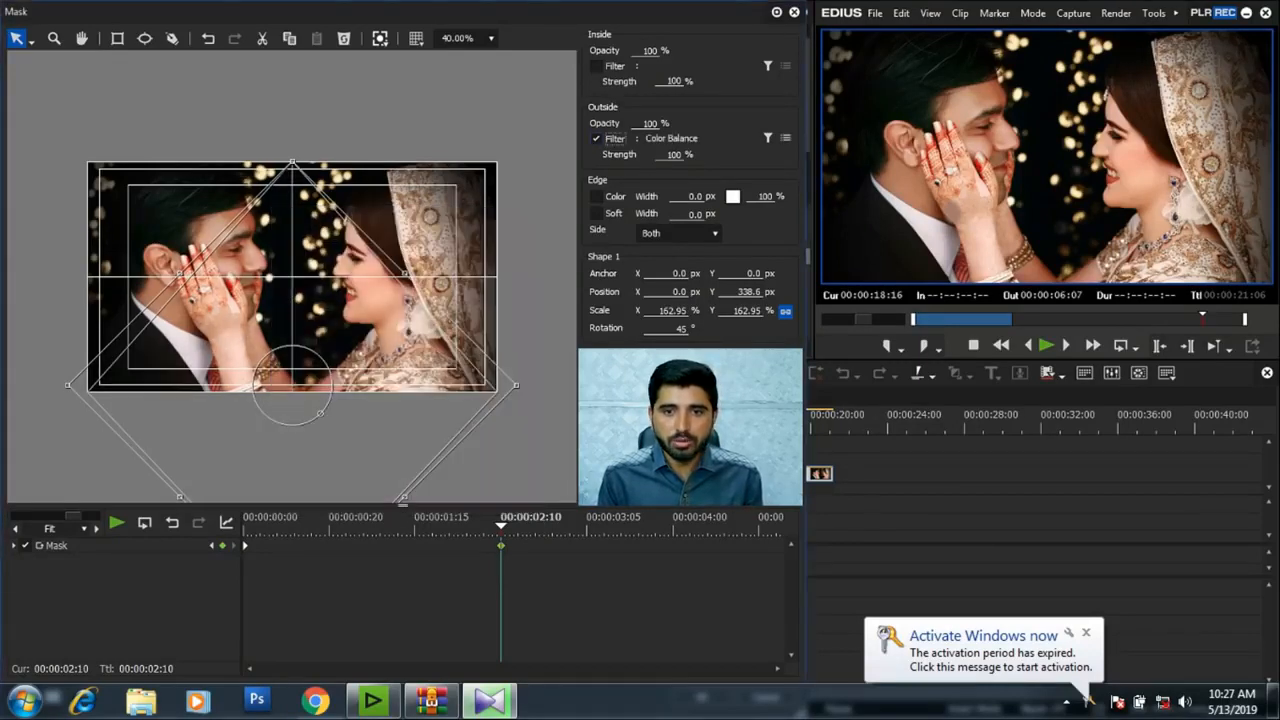
- Set the outside Color Balance to Chroma -128 and Bright -12 to make that area black and white
left_click(786, 138)
left_click_drag(291, 110, 172, 110)
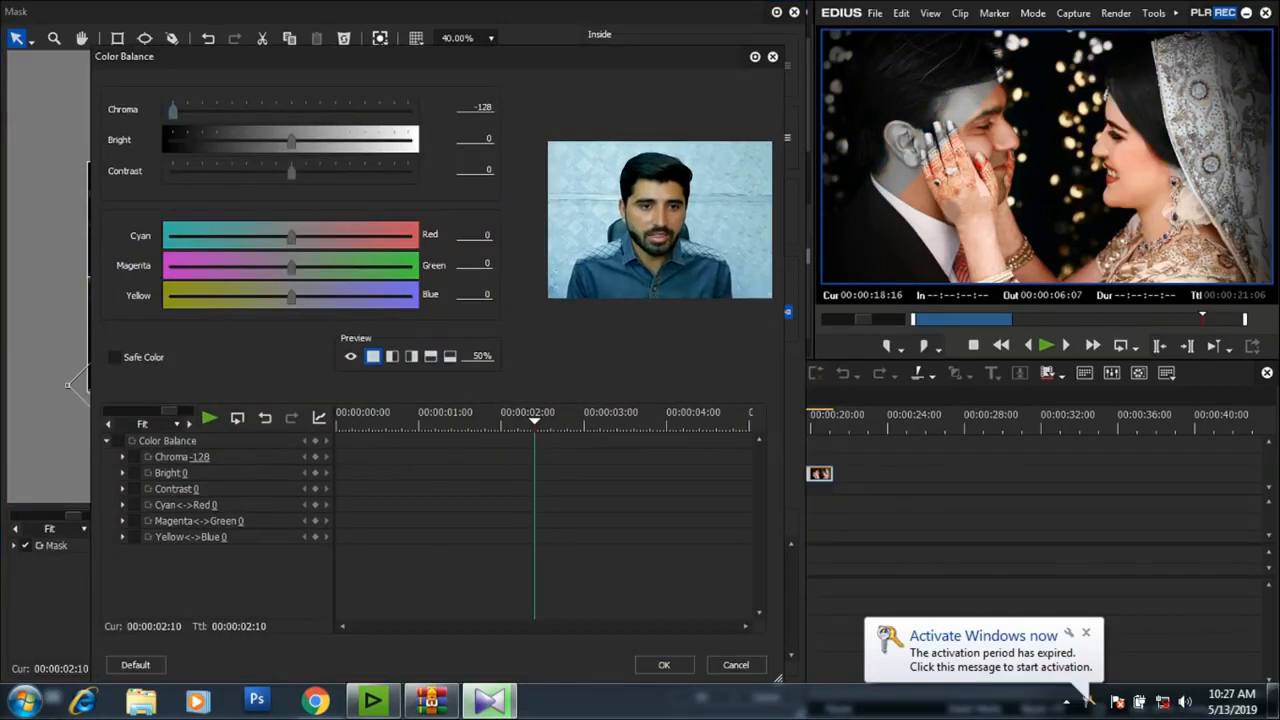
left_click_drag(291, 141, 280, 141)
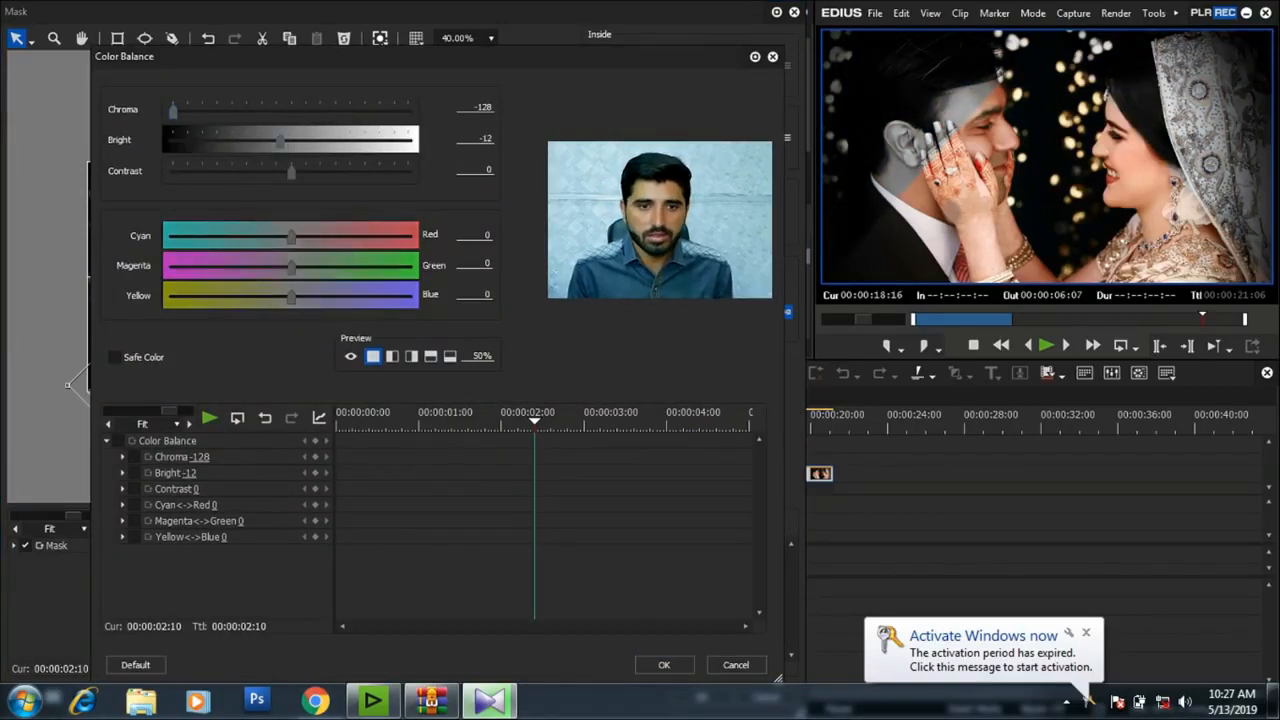
left_click(664, 665)
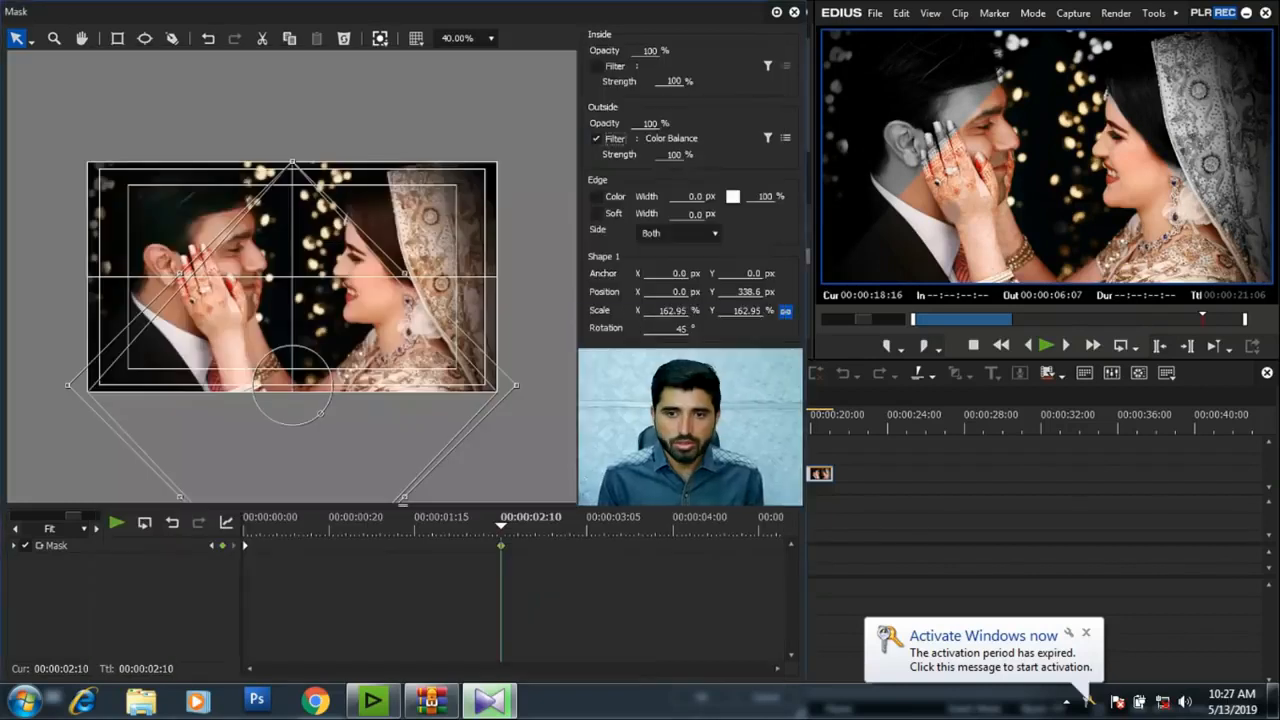
left_click_drag(245, 526, 501, 526)
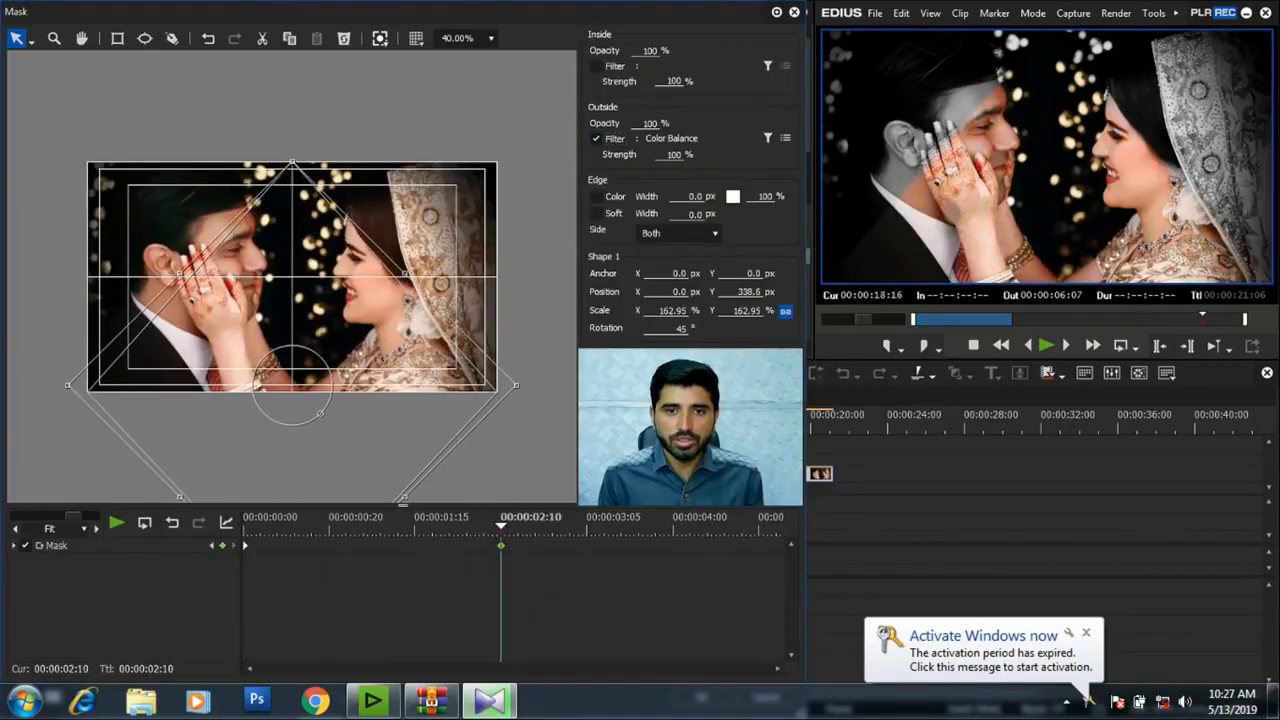
- Enable the filter for the area inside the mask and assign Color Balance to it
left_click(597, 66)
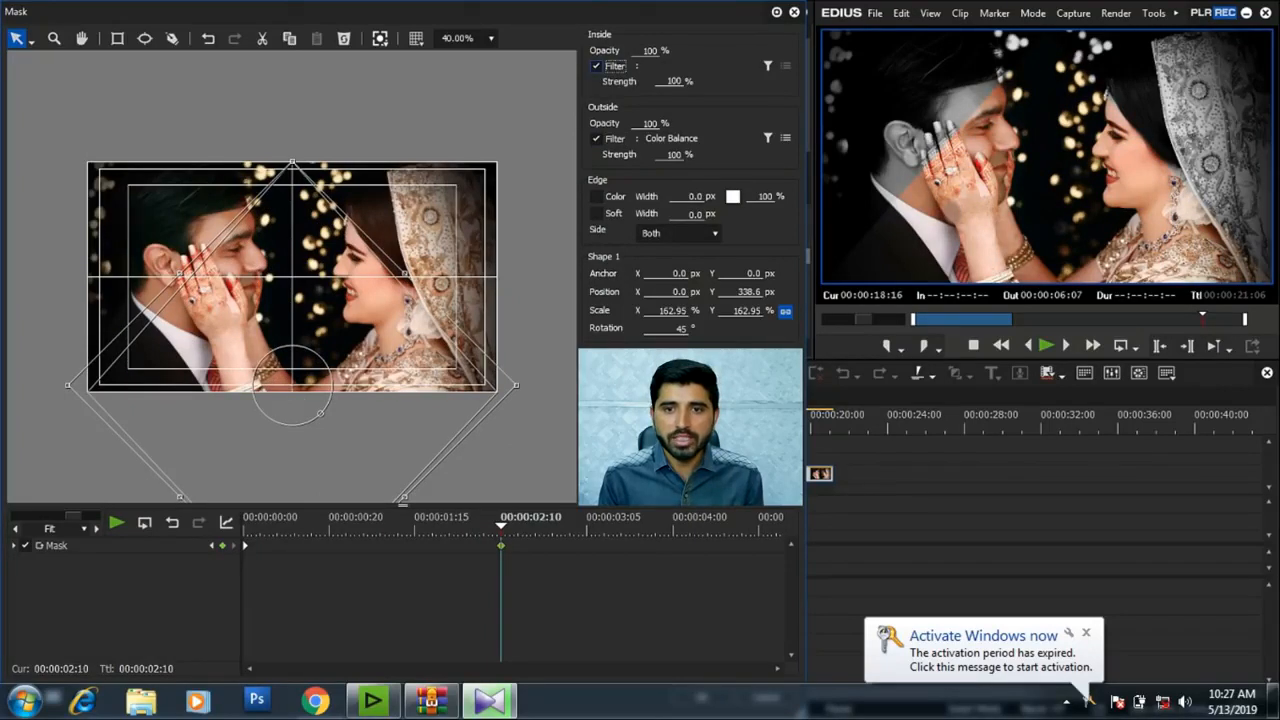
left_click(768, 66)
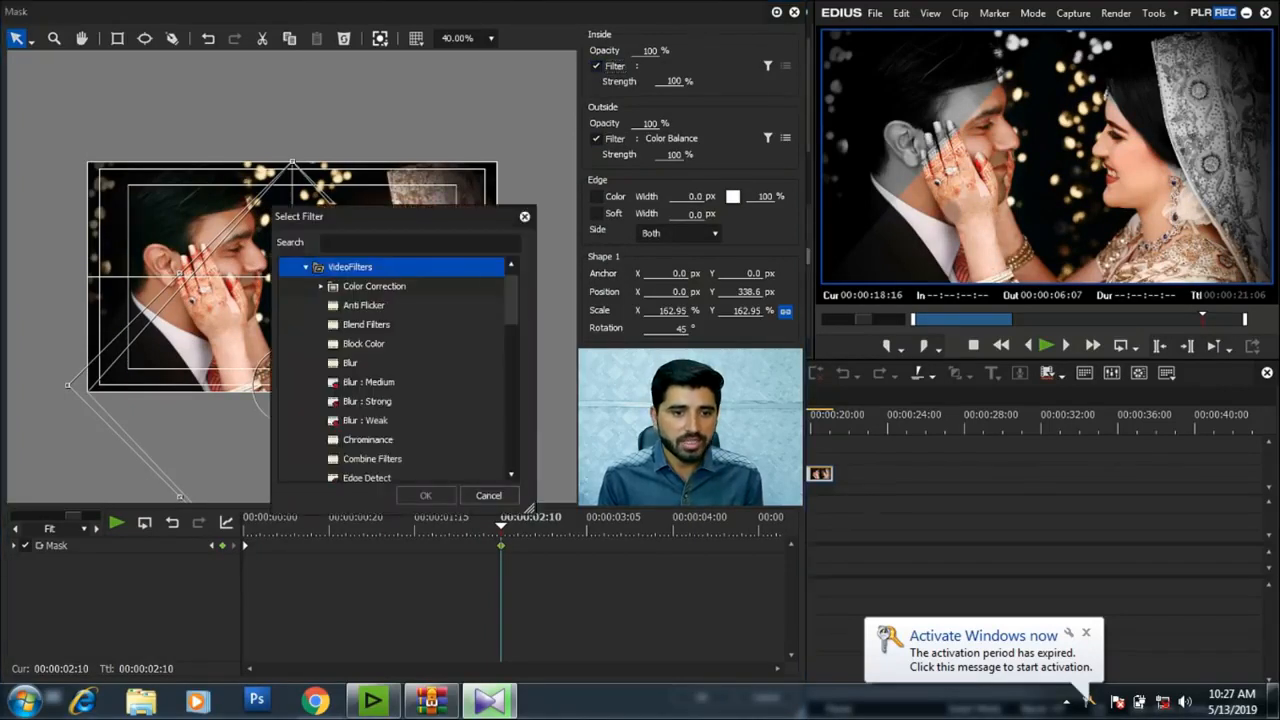
left_click(345, 305)
left_click(321, 286)
left_click(384, 305)
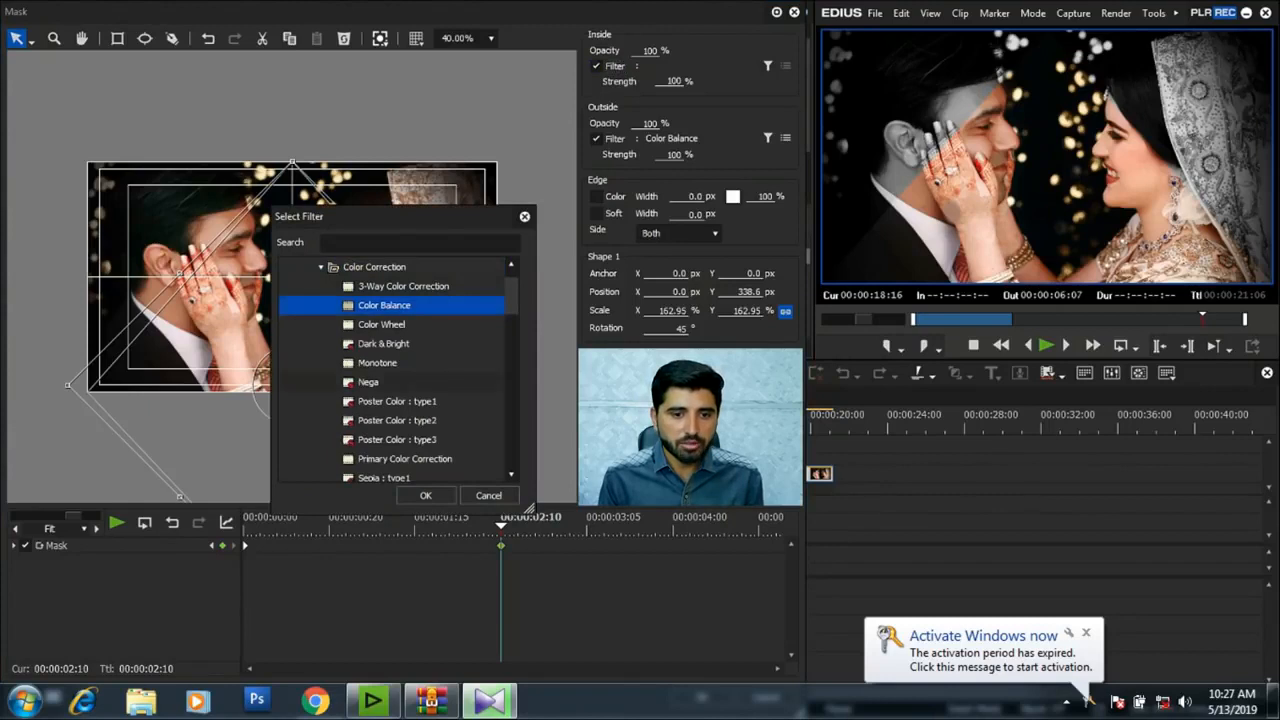
left_click(426, 496)
- Set the inside Color Balance to Chroma -23 and Blue -29, apply it and preview the mask animation up to 00:00:01:10
left_click(786, 66)
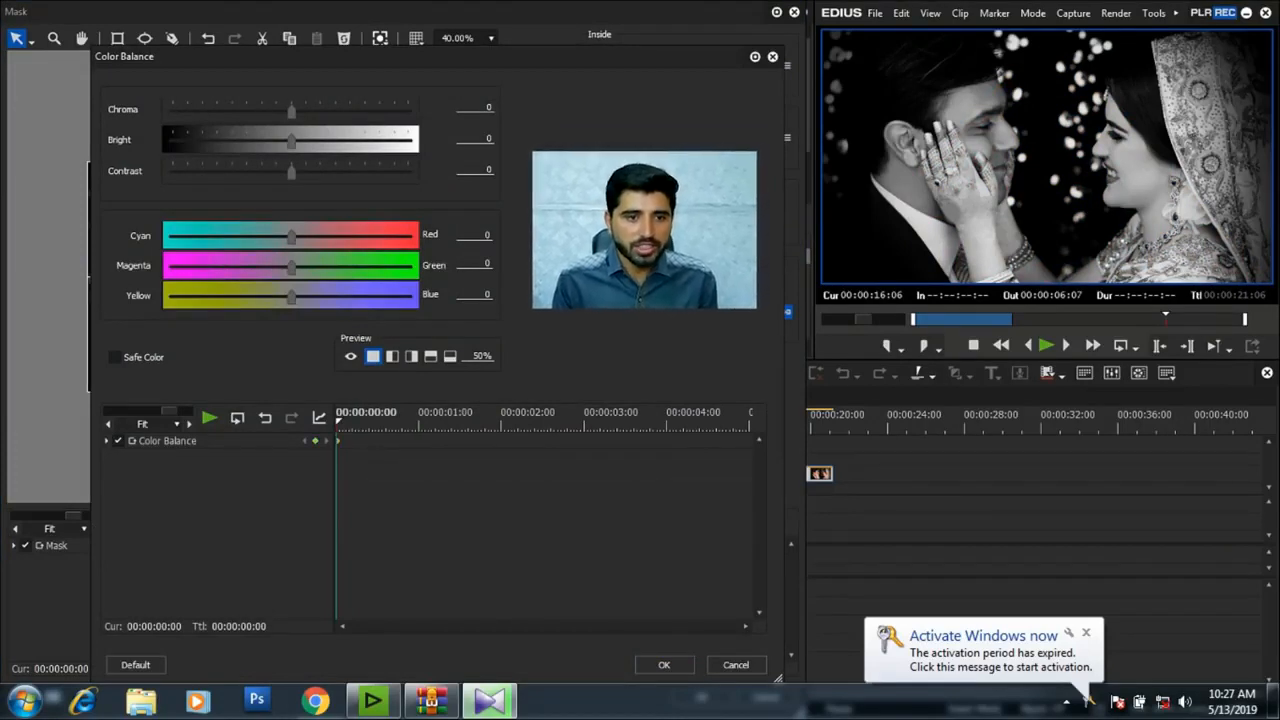
left_click_drag(278, 297, 265, 297)
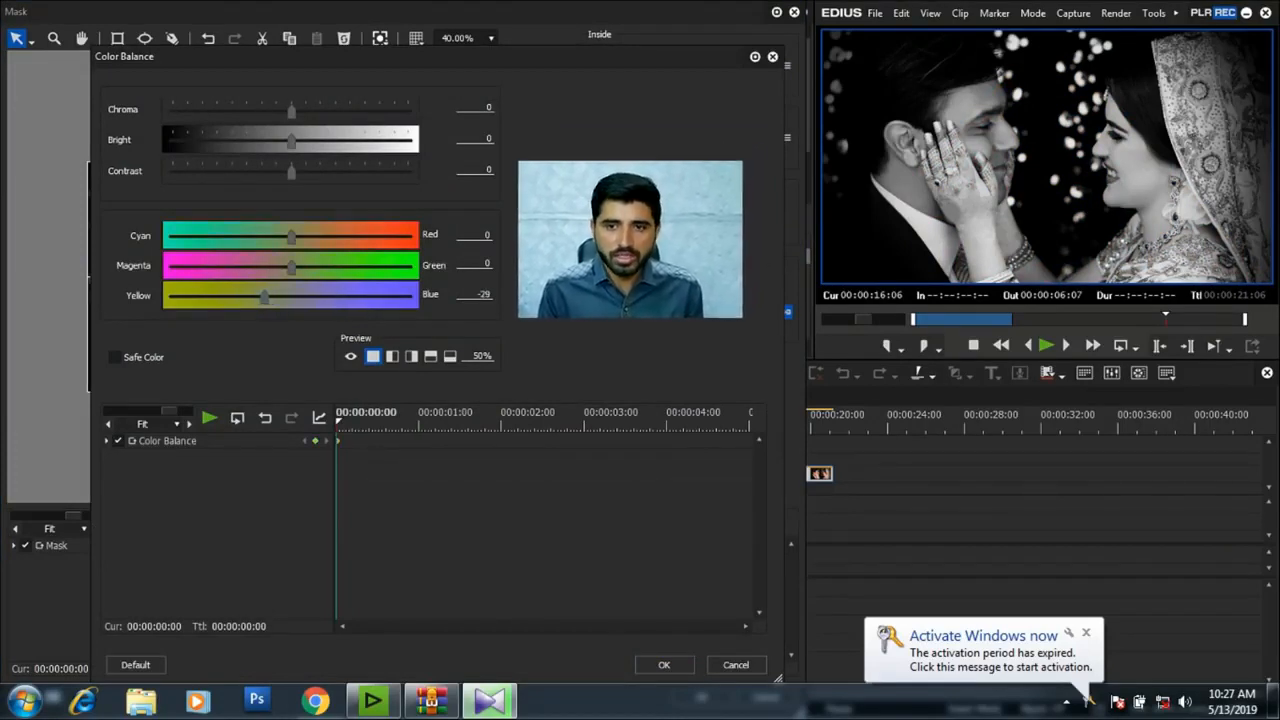
left_click_drag(290, 111, 270, 111)
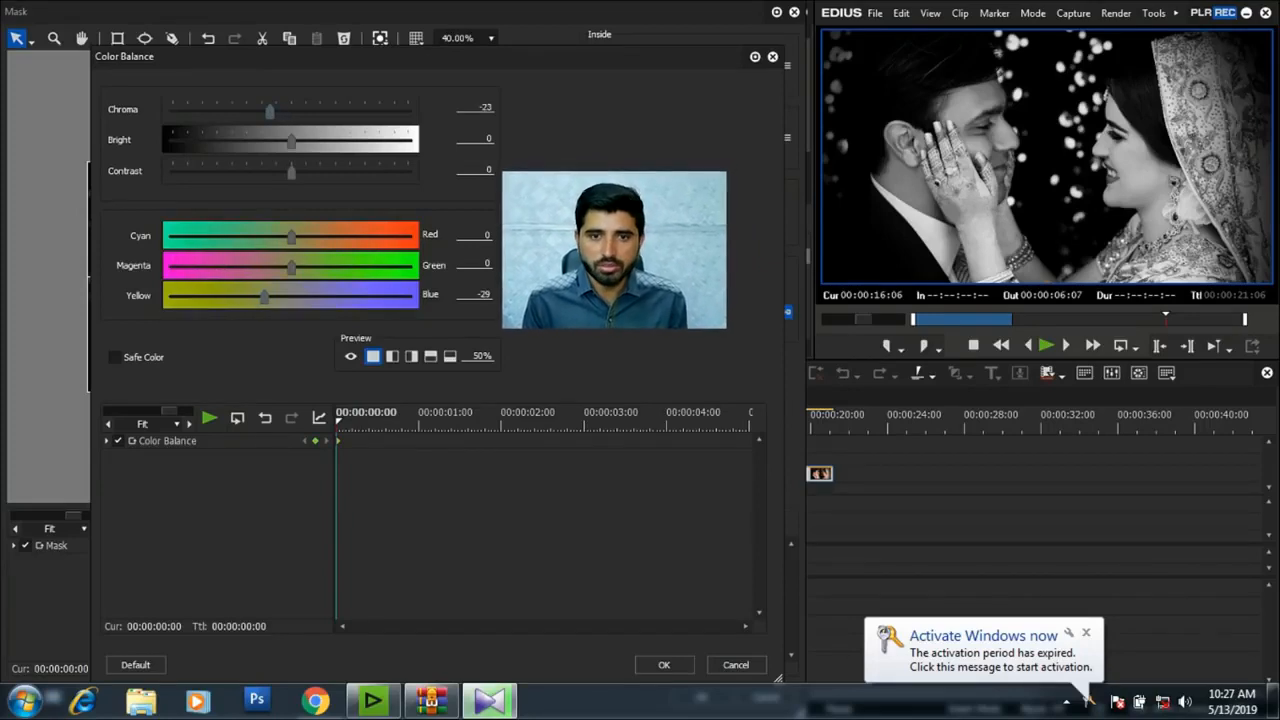
left_click_drag(440, 57, 392, 88)
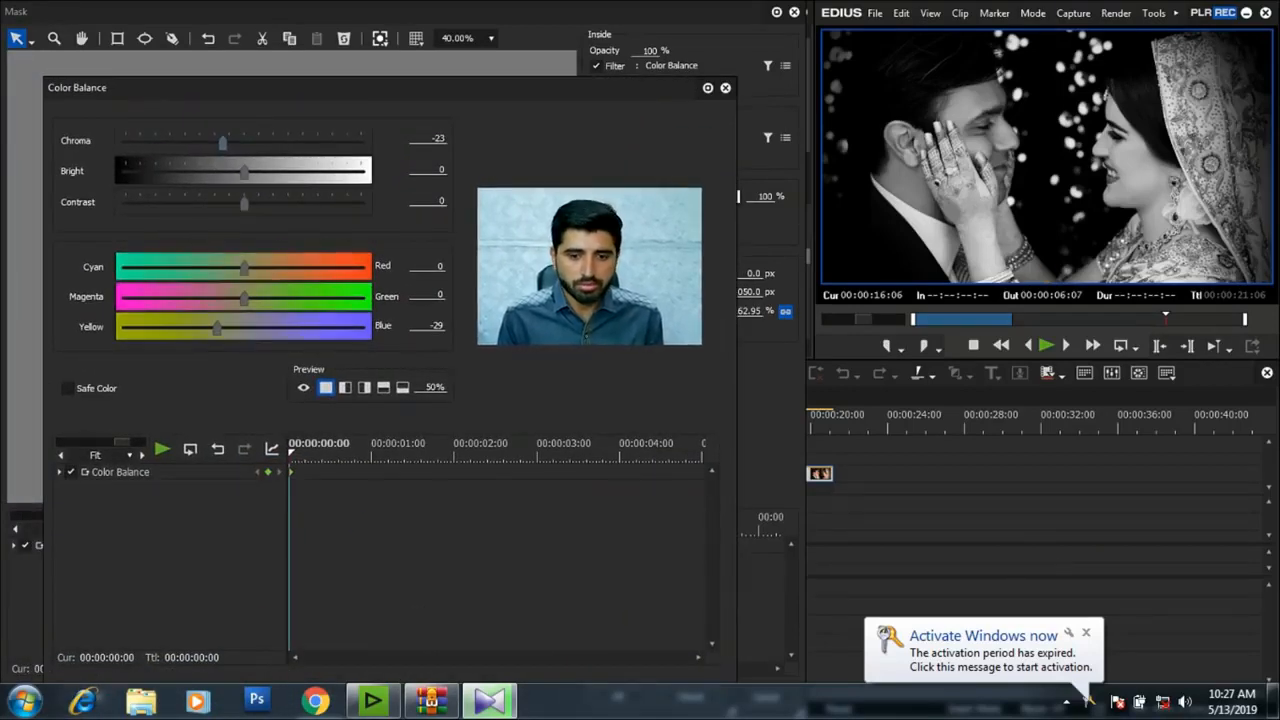
key("Return")
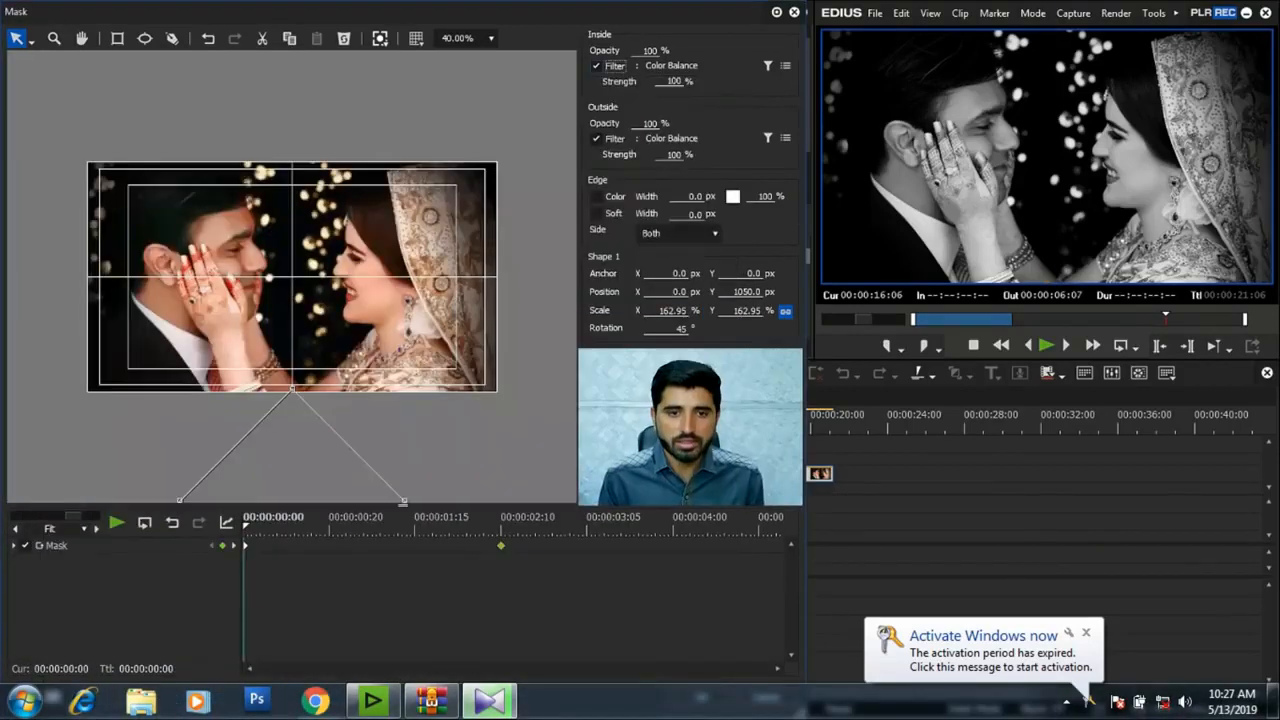
mouse_move(242, 592)
left_mouse_down()
mouse_move(316, 592)
mouse_move(242, 592)
left_mouse_up()
key("space")
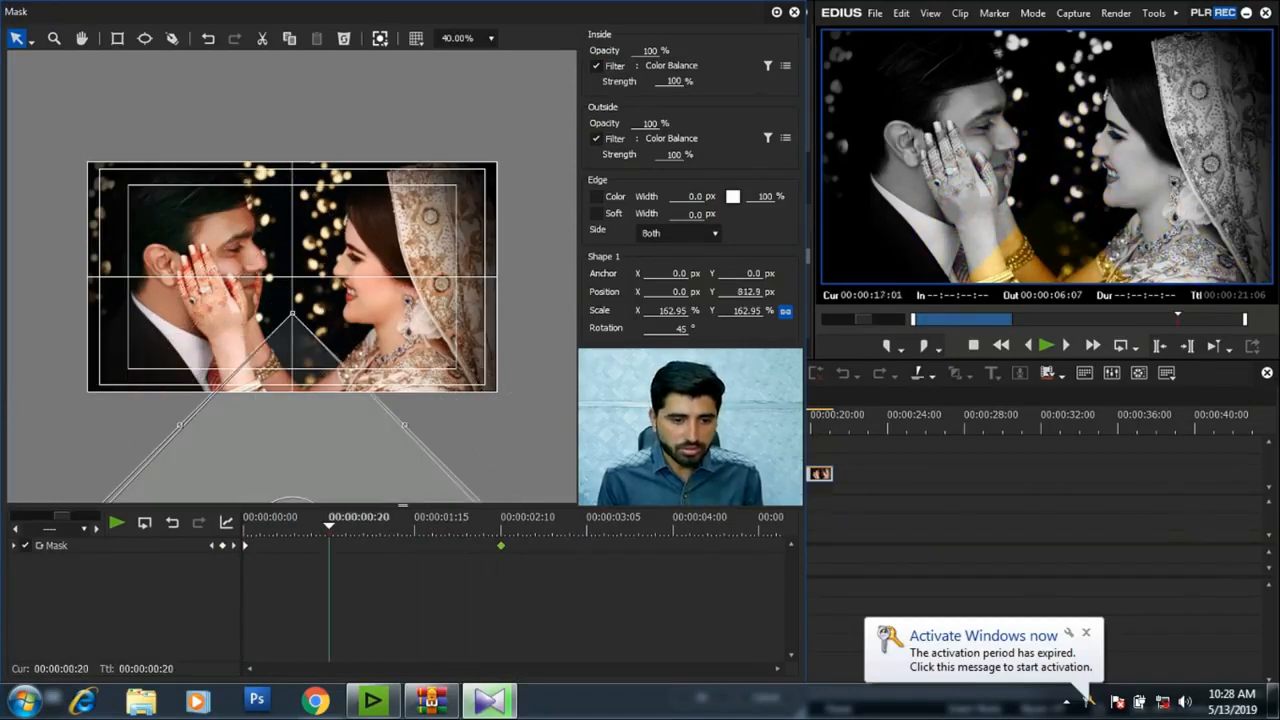
left_click_drag(329, 526, 394, 526)
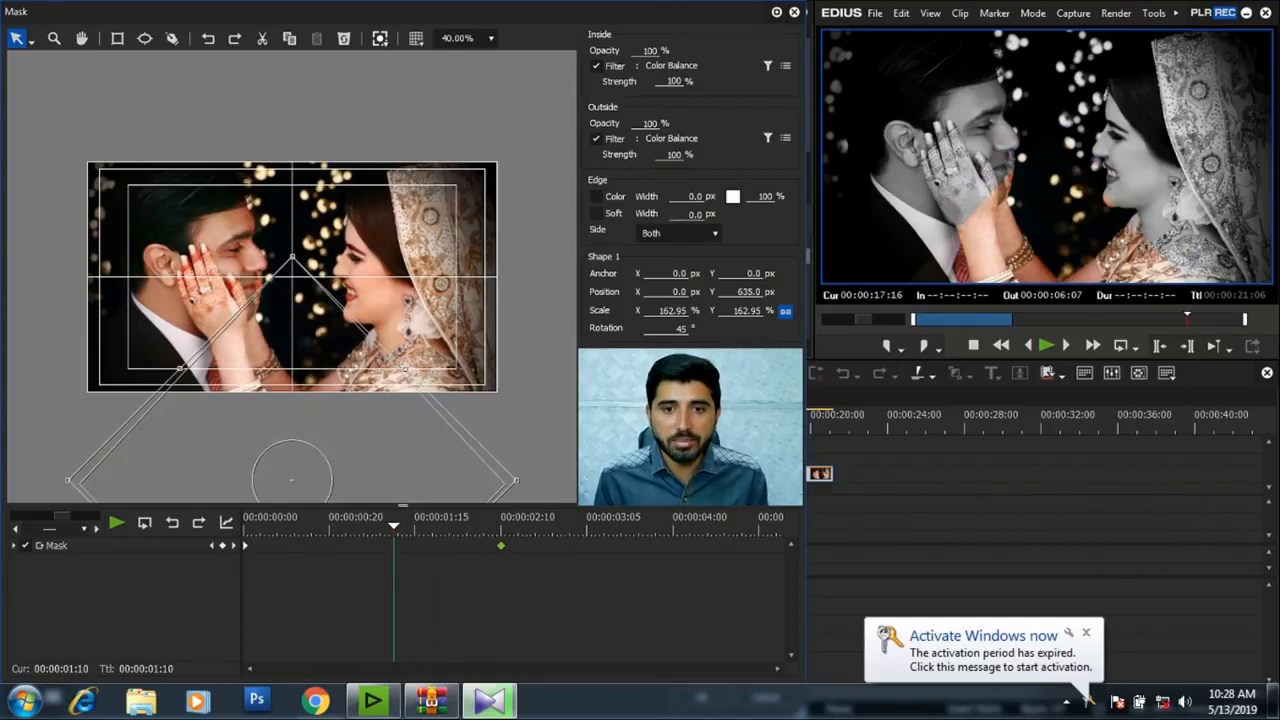
- Enable keyframing for the inside Color Balance and set Chroma -50, Magenta-Green -1 and Yellow-Blue -24 after a keyframe at 00:00:02:05
left_click(768, 65)
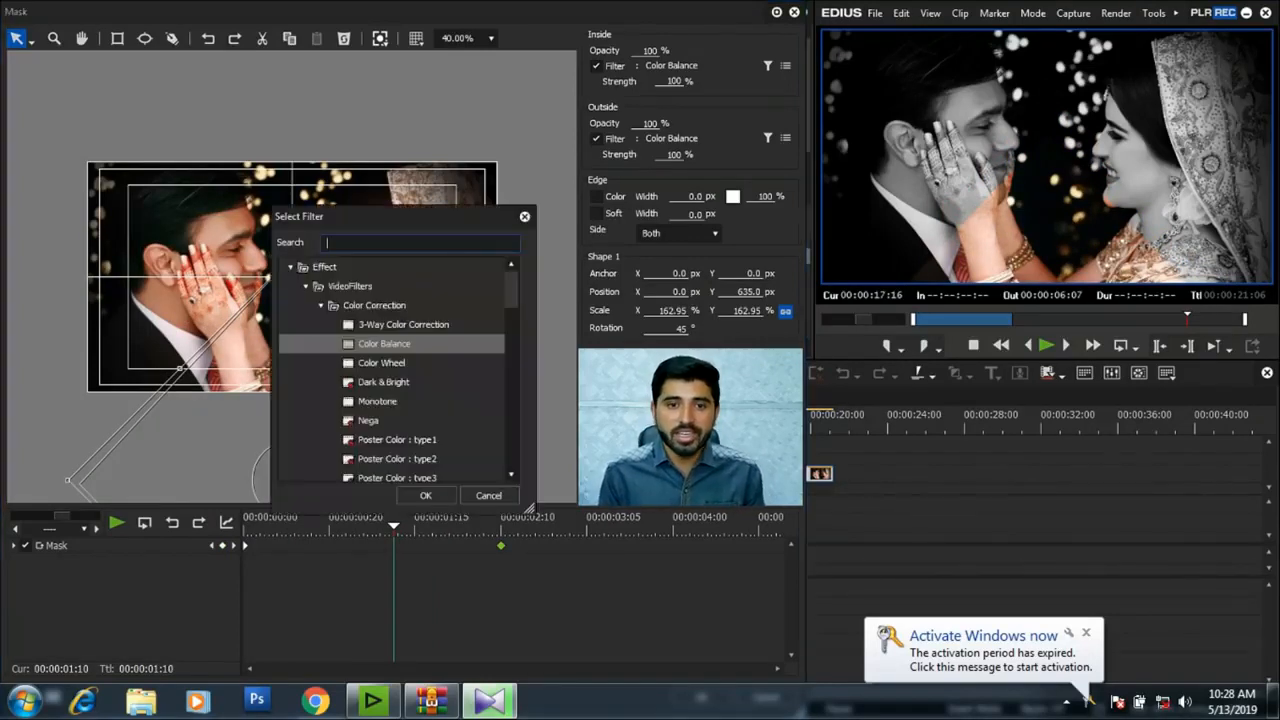
key("Escape")
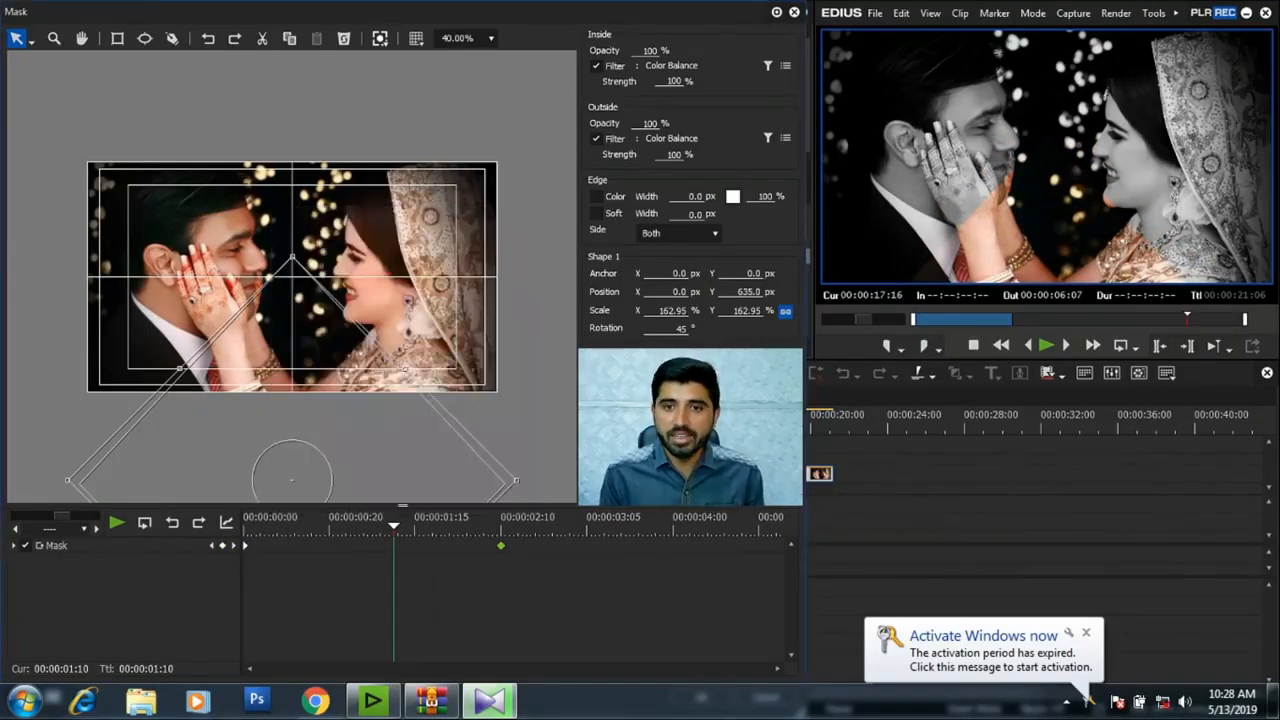
left_click(786, 66)
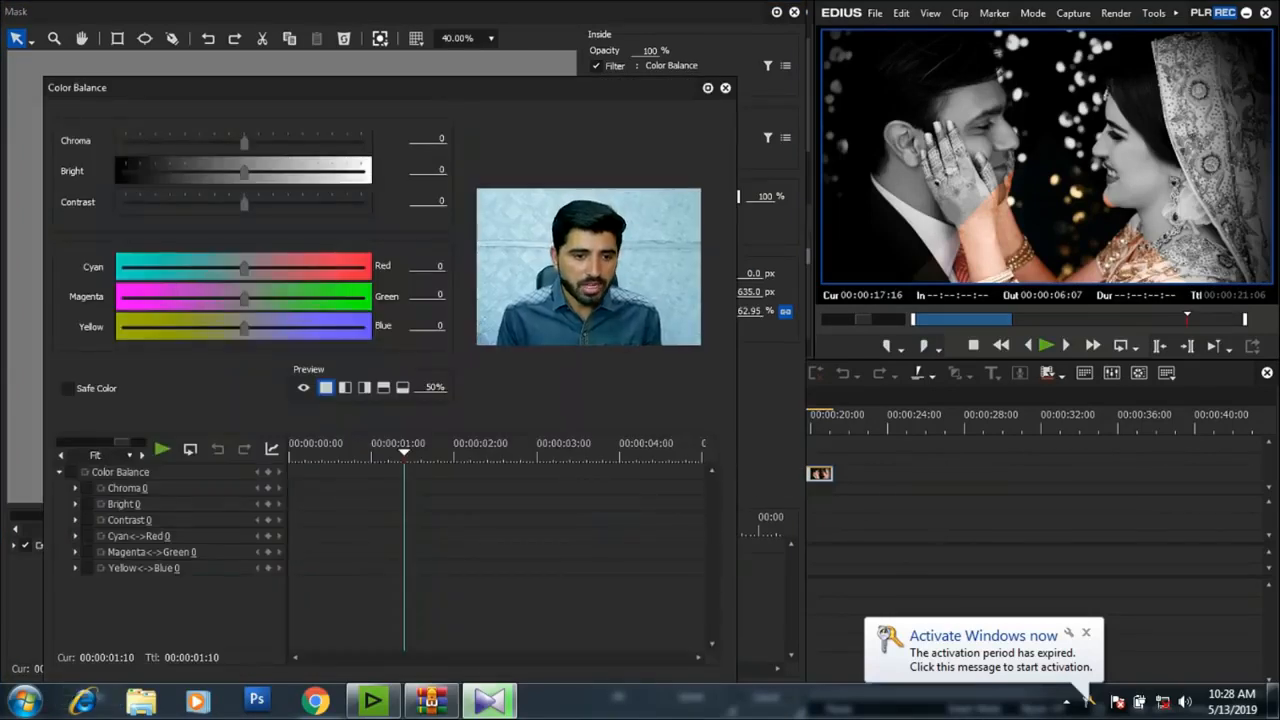
left_click_drag(404, 453, 290, 453)
left_click(60, 472)
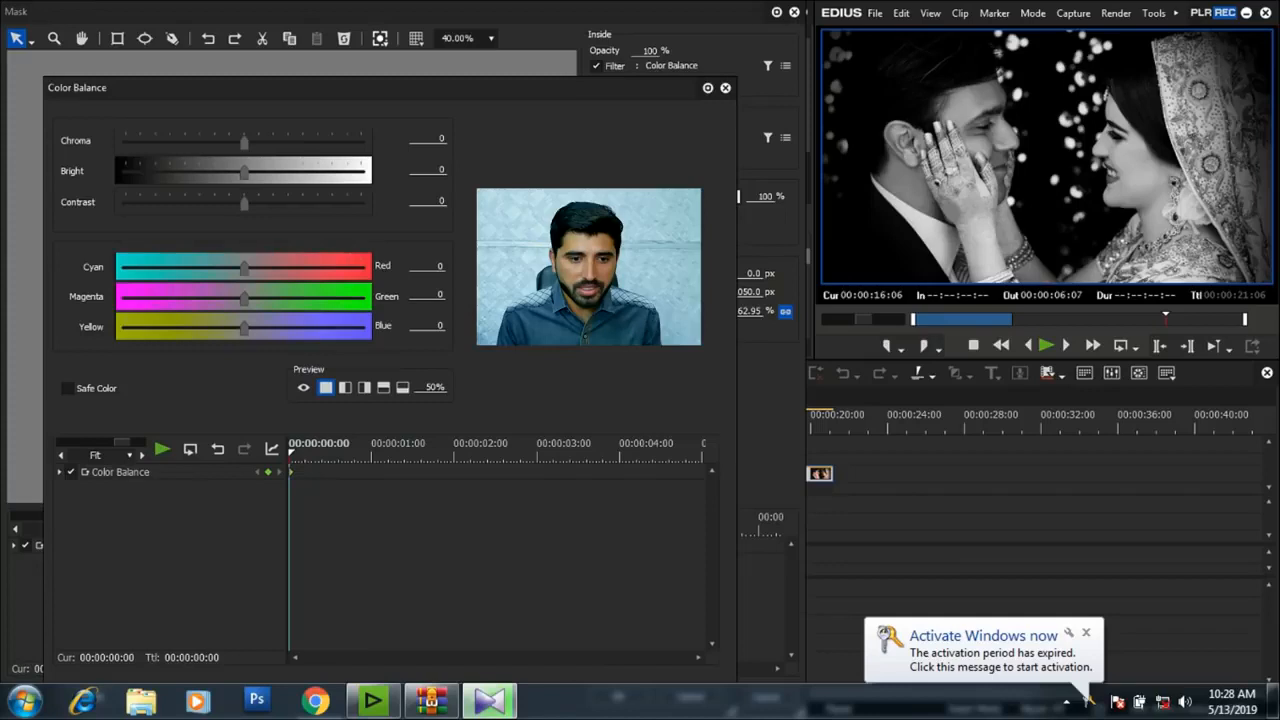
left_click_drag(290, 453, 471, 453)
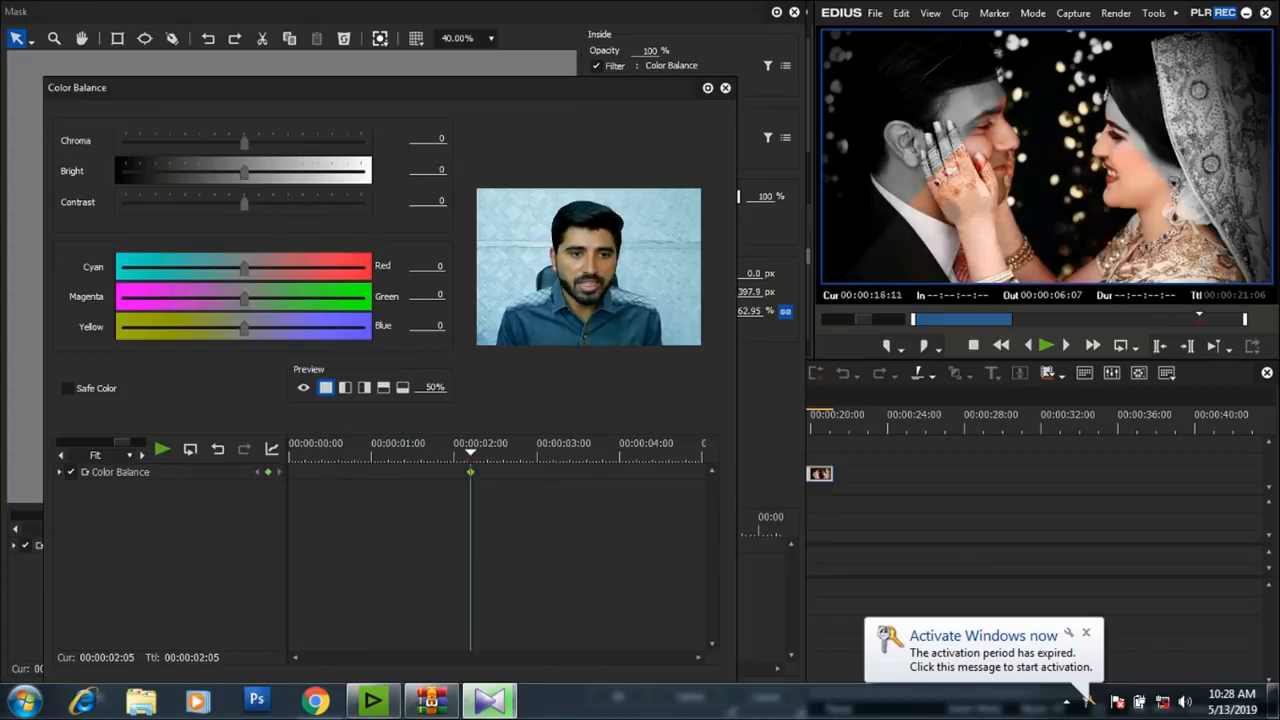
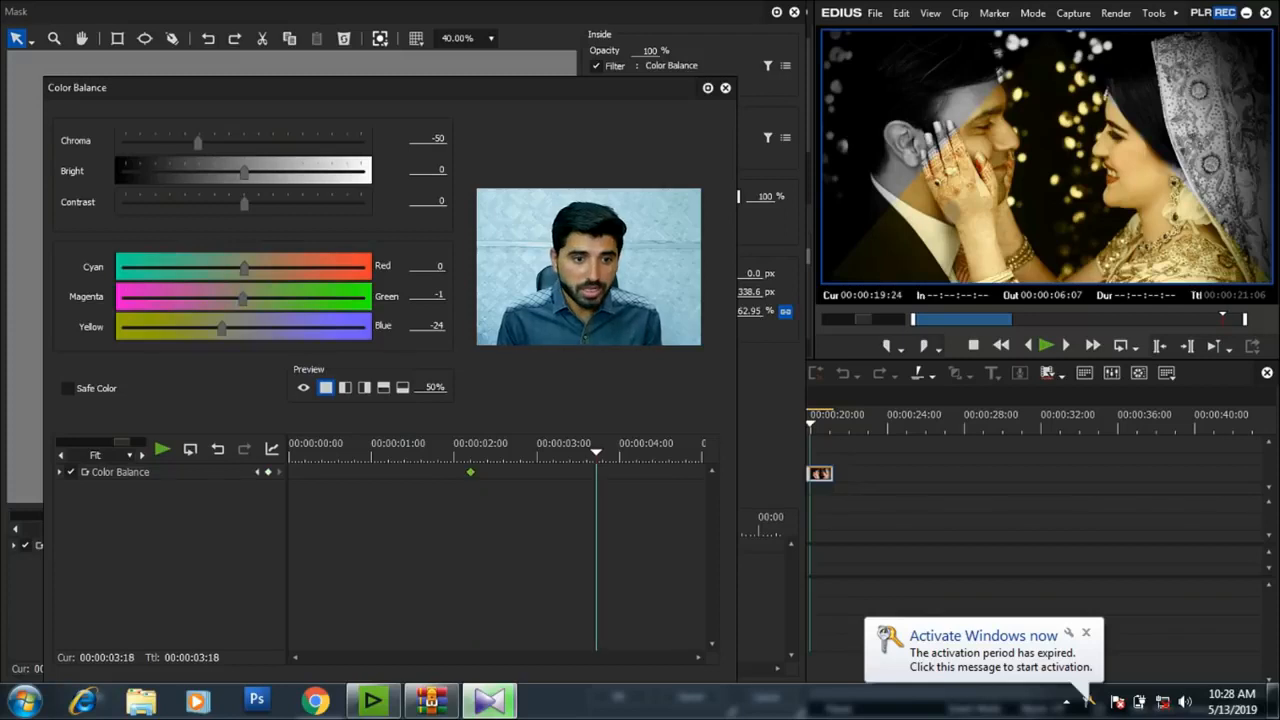
- Set the inside Color Balance at 00:00:03:18 to Bright -19, Contrast 3, Red 3 and Blue 19, and move that keyframe to the end
left_click(430, 326)
type("0")
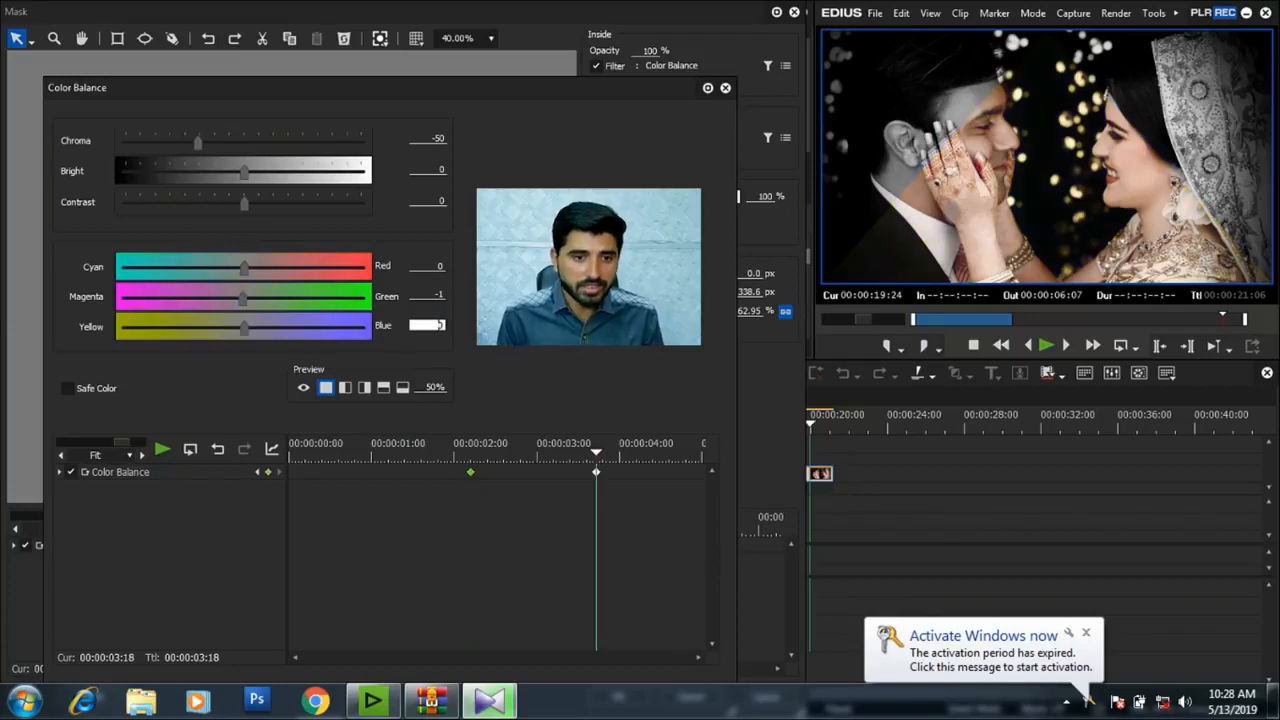
key("Return")
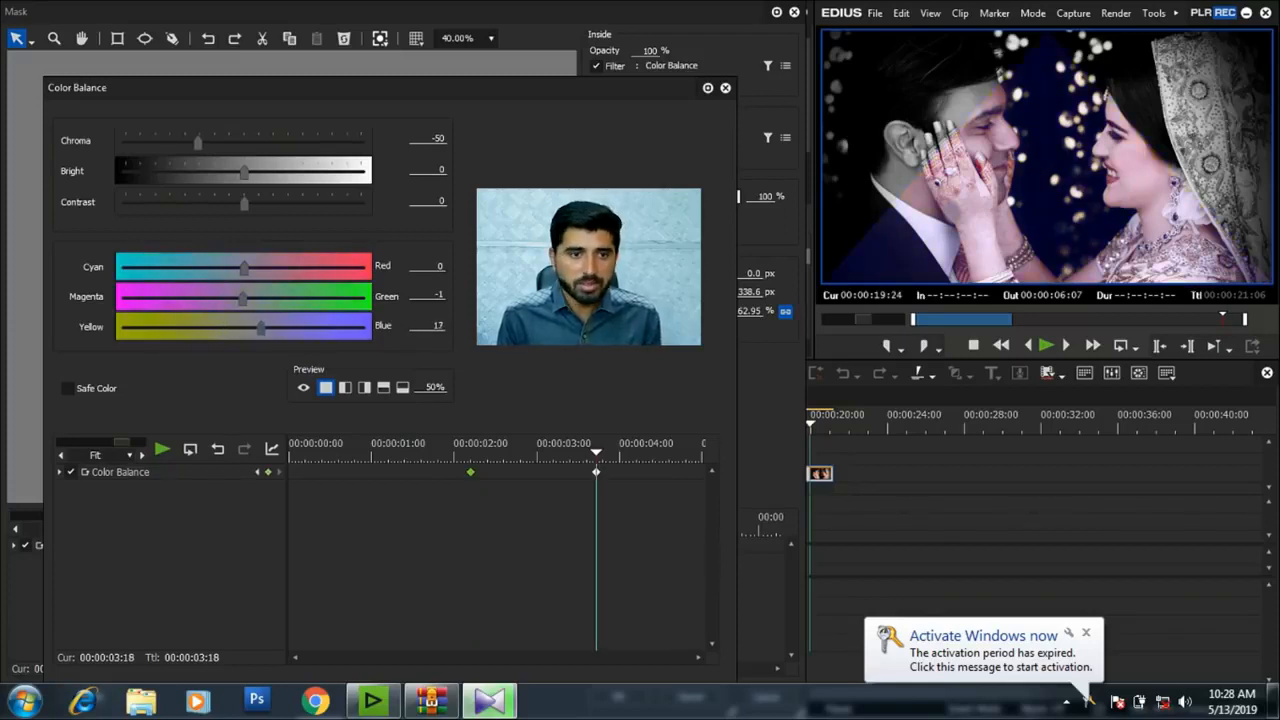
left_click_drag(239, 172, 227, 172)
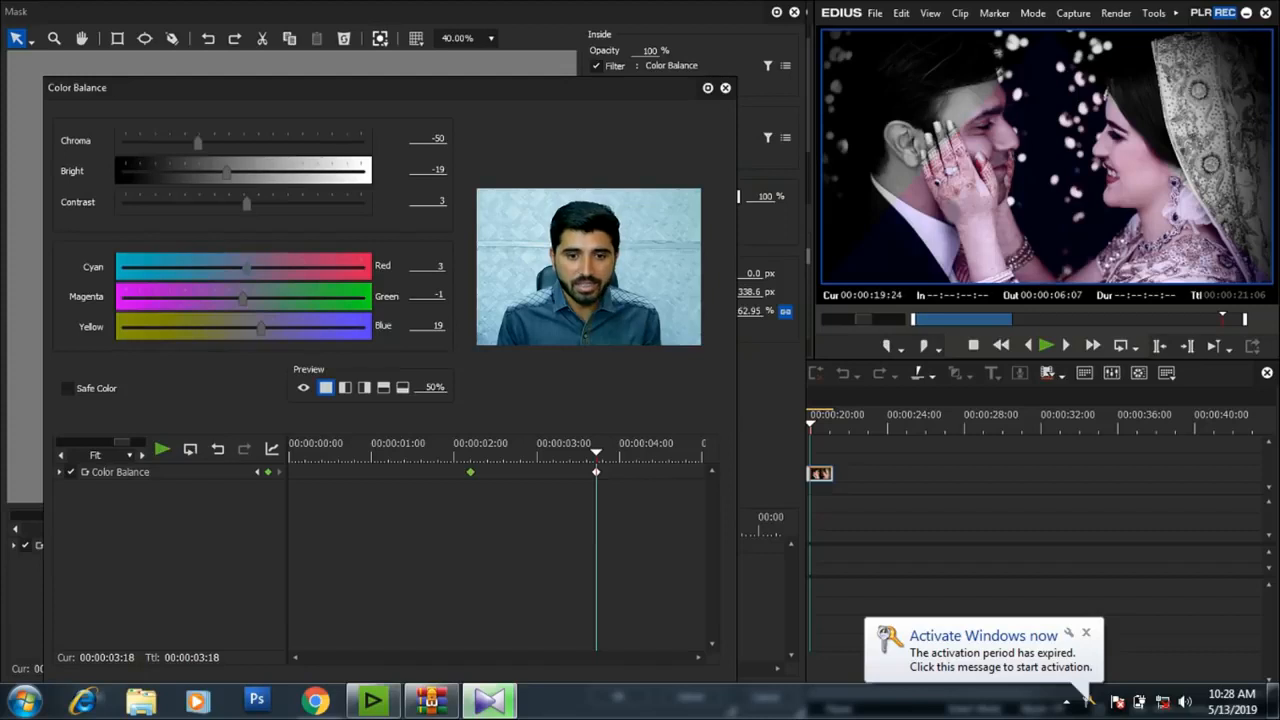
left_click_drag(596, 472, 701, 472)
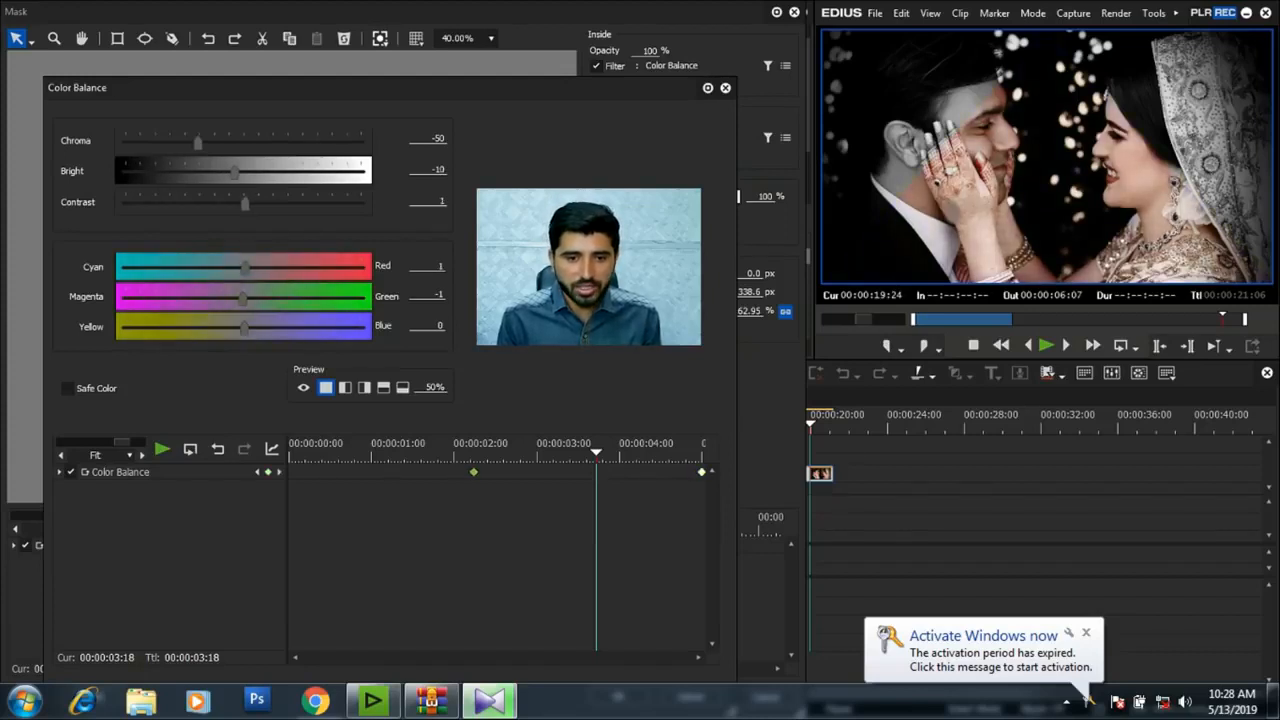
- Reset the inside Color Balance's Chroma, Magenta-Green and Yellow-Blue values to 0 at 00:00:00:00 and apply the filter settings
key("Home")
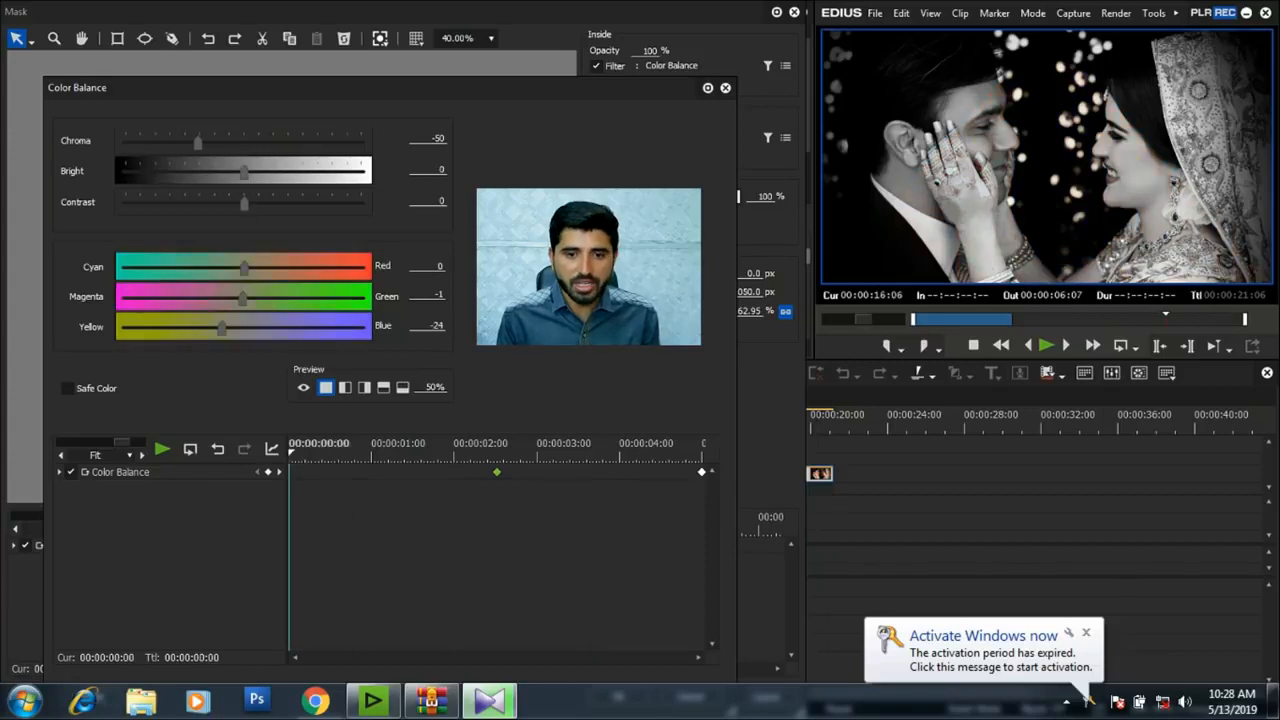
left_click(430, 139)
key("BackSpace")
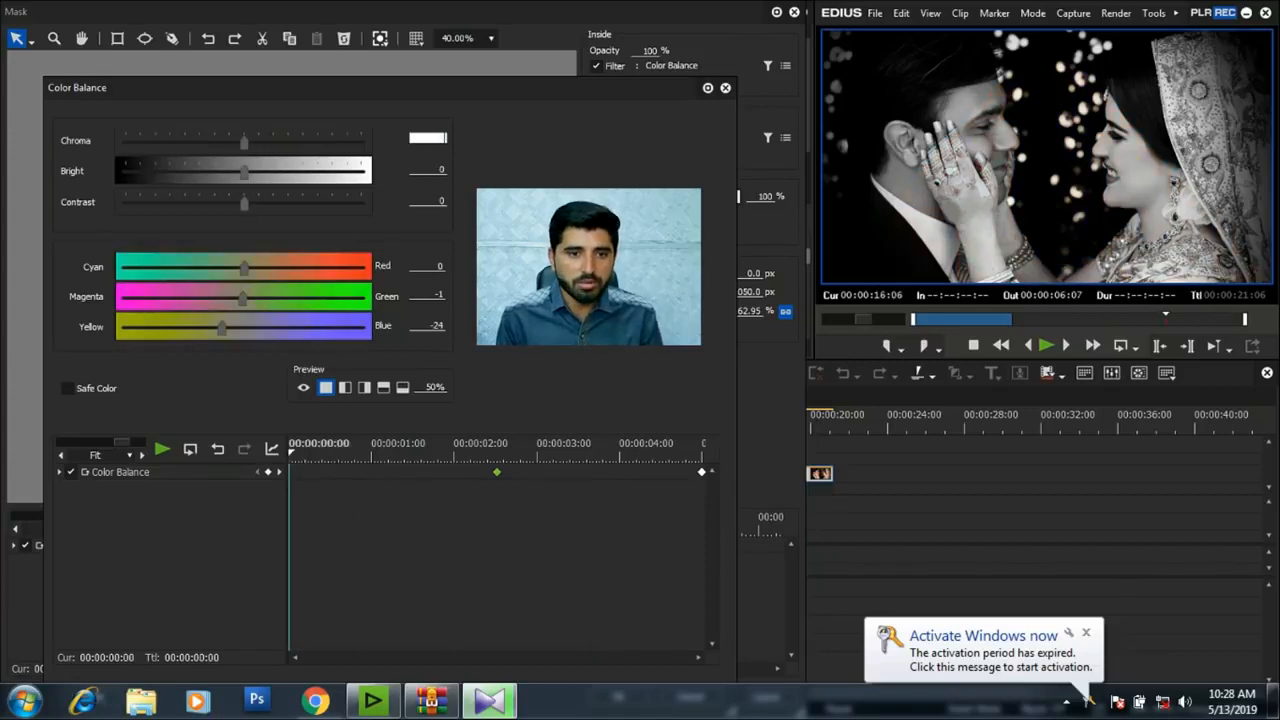
left_click(430, 295)
type("0")
left_click(430, 326)
type("0")
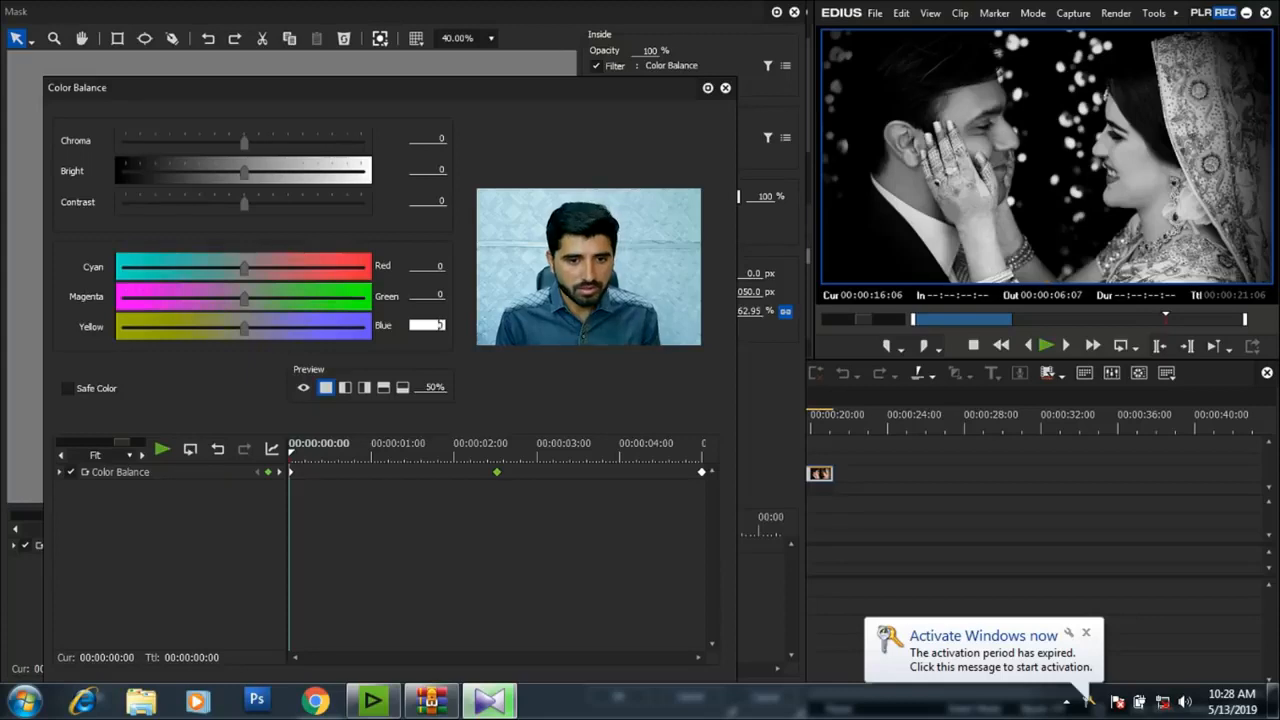
key("Return")
- Enable the mask's edge color and set its width to 20 px at 00:00:00:00 and 00:00:02:10
mouse_move(245, 527)
left_mouse_down()
mouse_move(780, 527)
mouse_move(244, 527)
left_mouse_up()
key("Right")
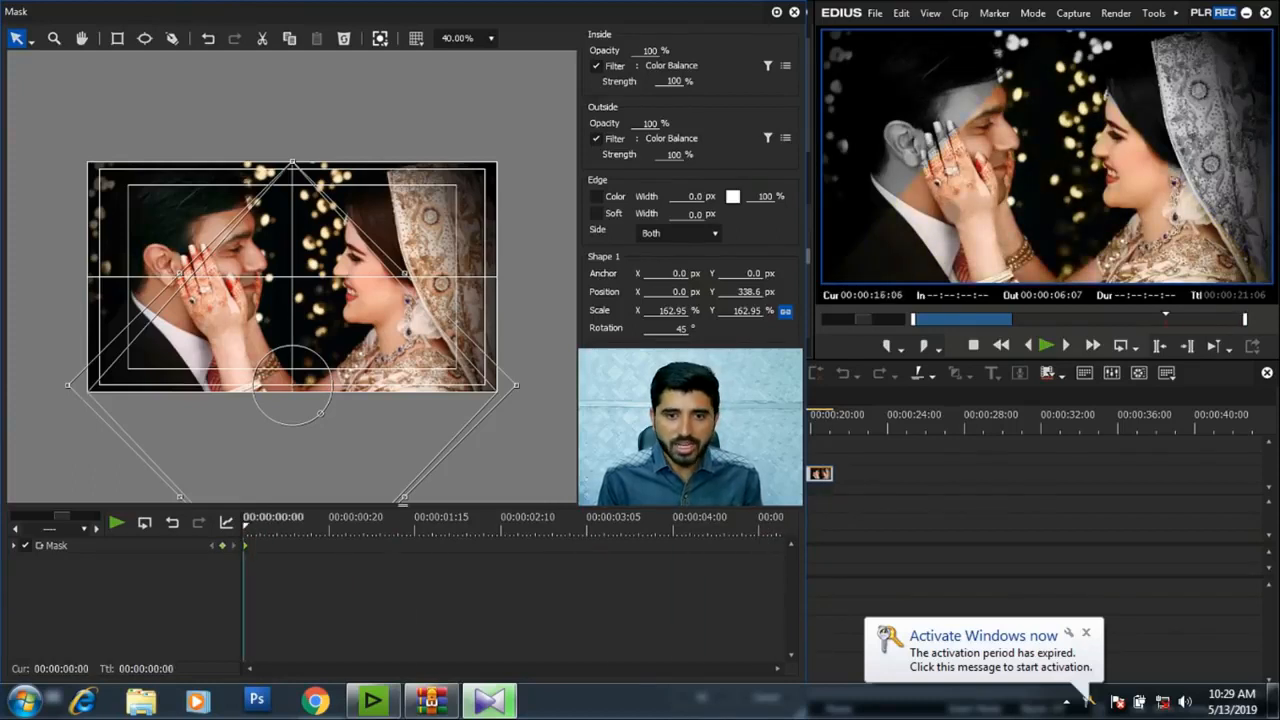
mouse_move(244, 527)
left_mouse_down()
mouse_move(780, 527)
mouse_move(264, 527)
left_mouse_up()
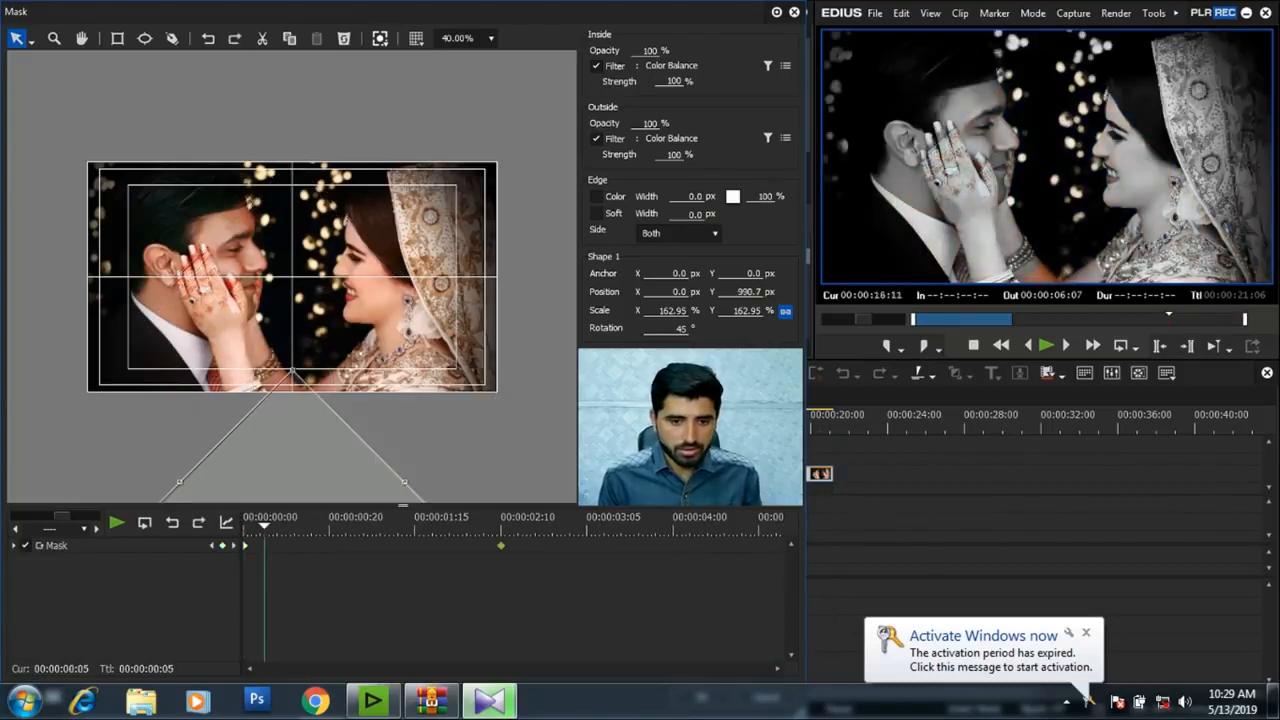
mouse_move(264, 527)
left_mouse_down()
mouse_move(500, 527)
mouse_move(244, 527)
left_mouse_up()
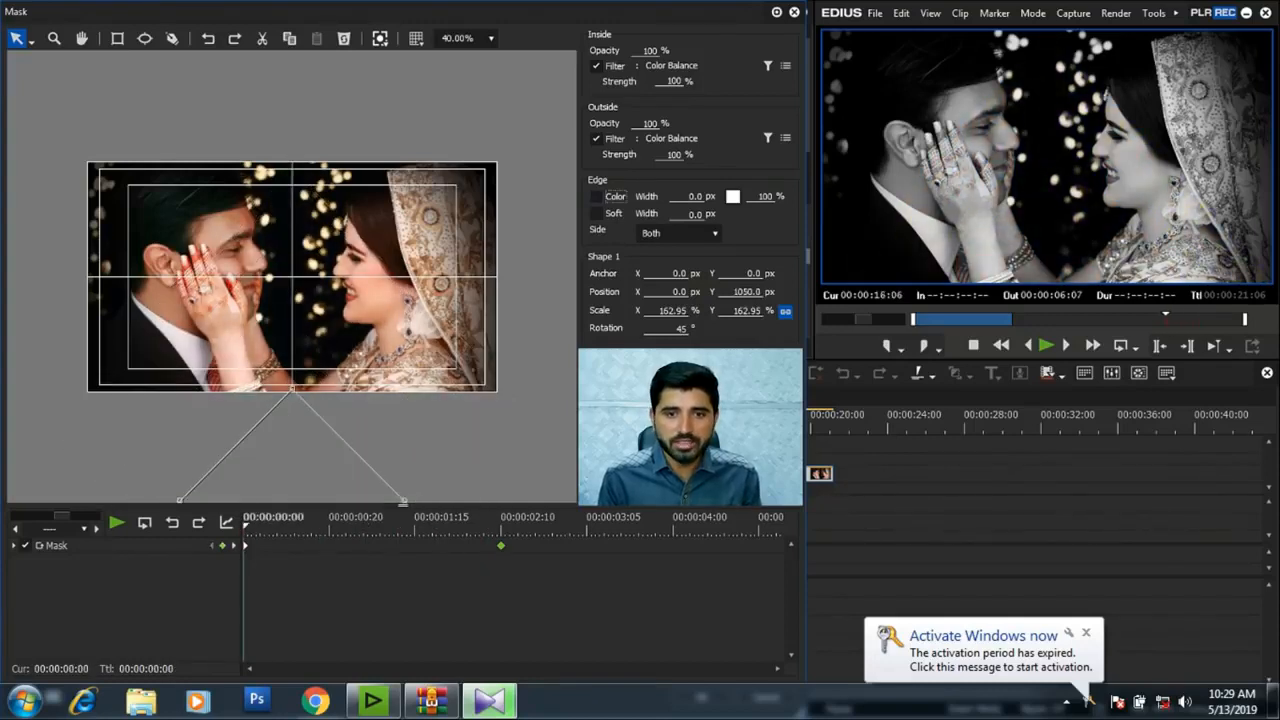
key("Tab")
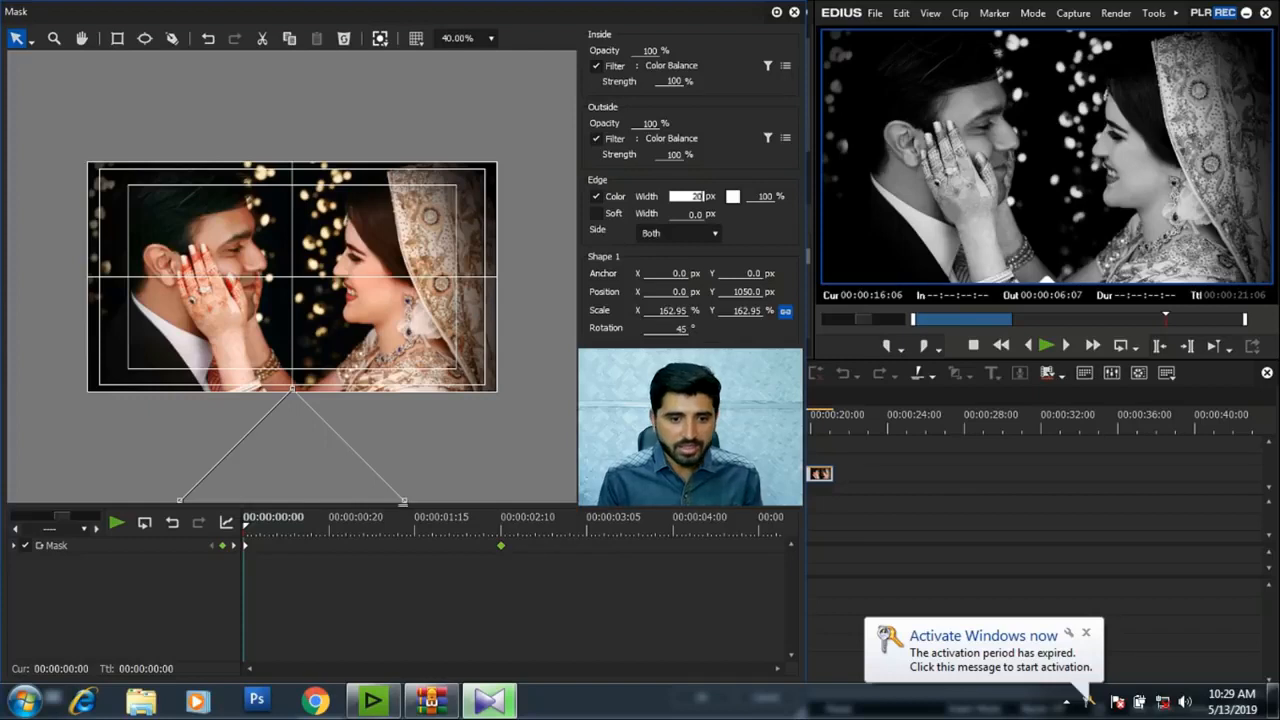
left_click_drag(244, 527, 501, 527)
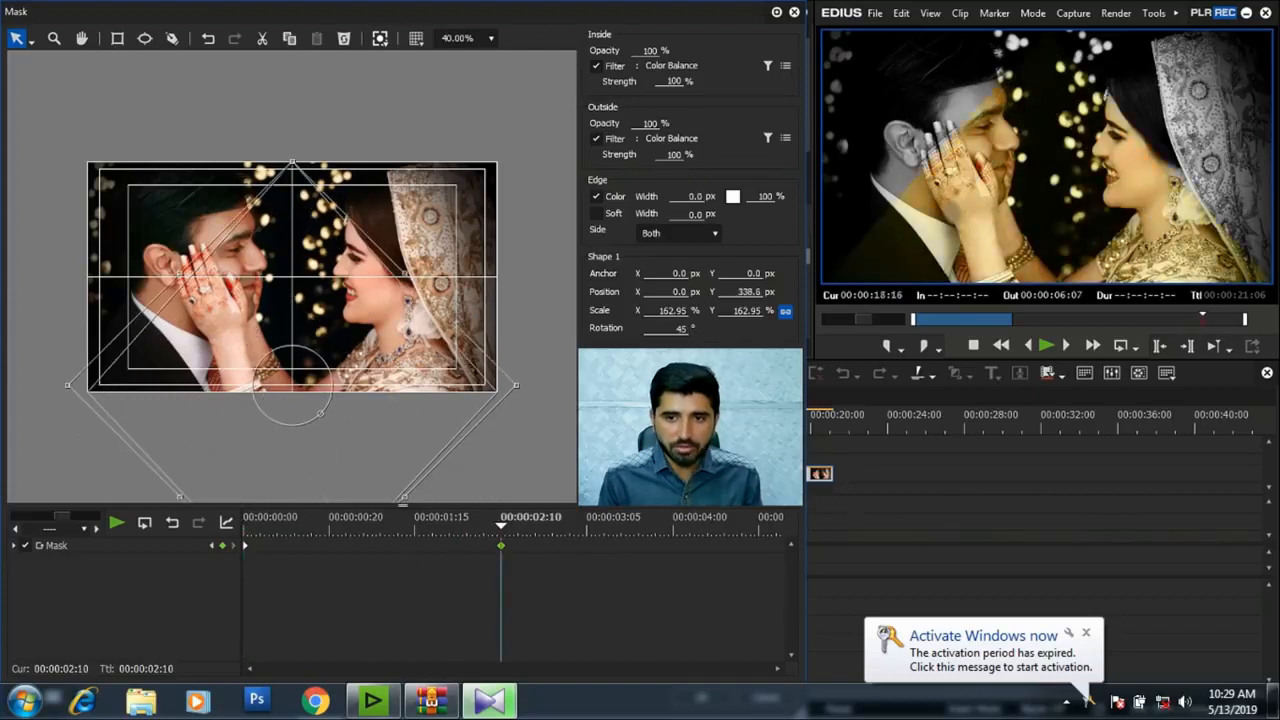
type("20")
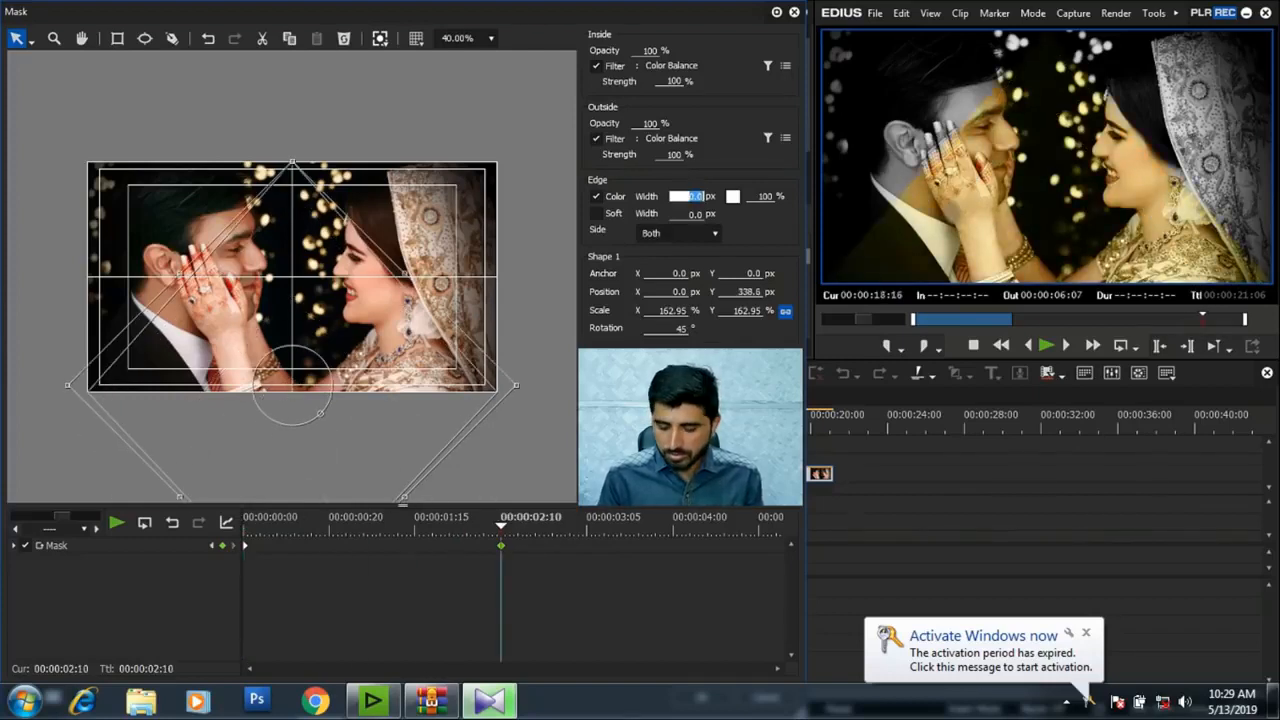
key("Return")
- Change the mask's edge color to cyan at 00:00:02:10 and enter a Y value of 0 for it at 00:00:00:00
left_click(733, 197)
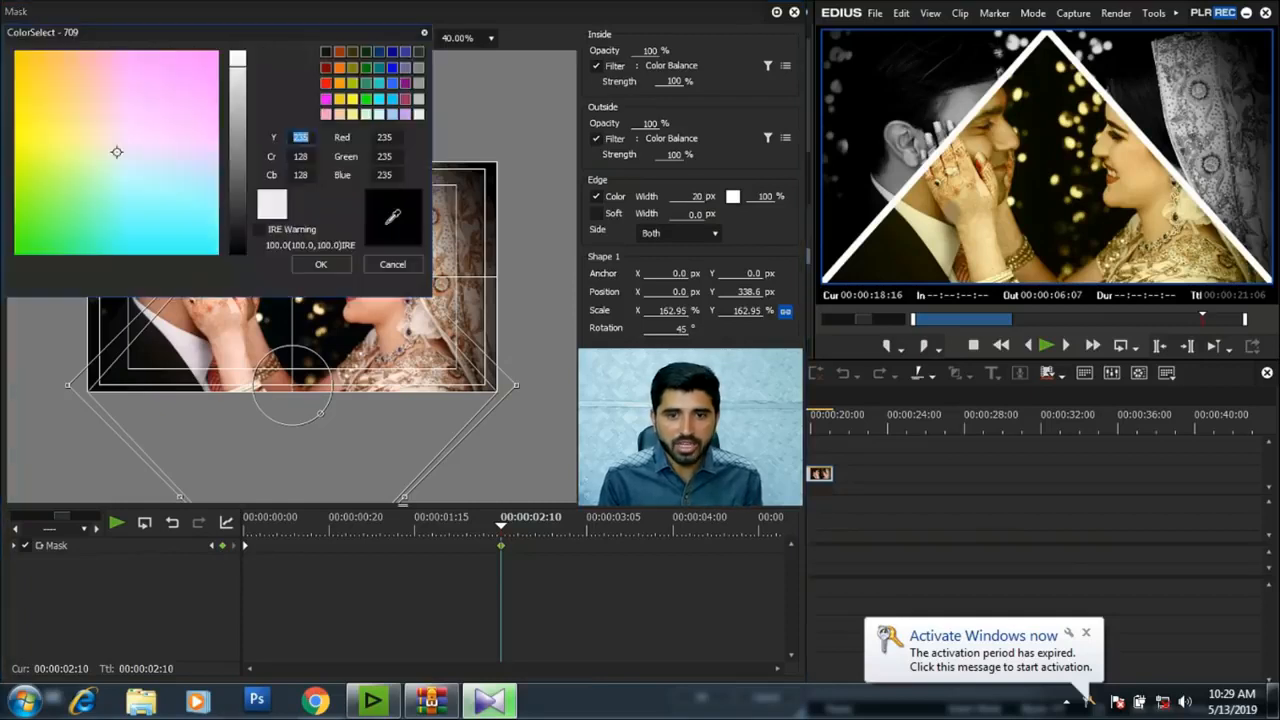
left_click(215, 251)
left_click(321, 265)
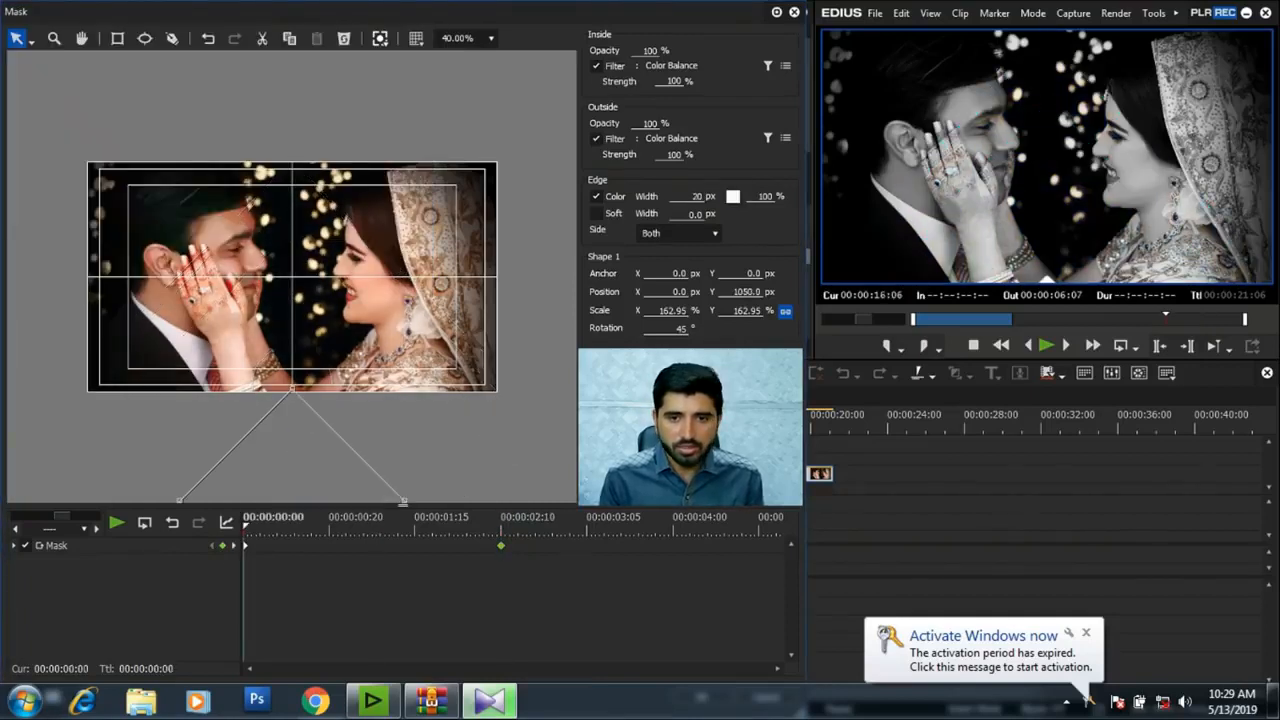
left_click(733, 197)
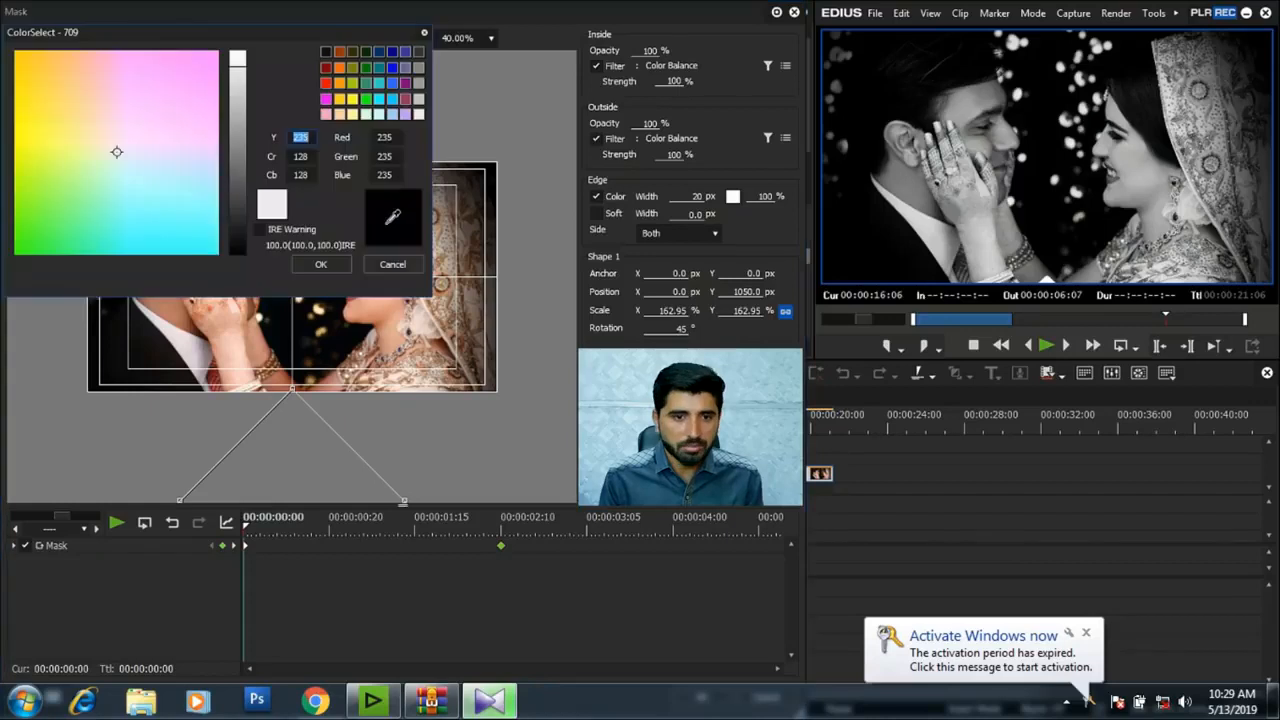
type("0")
key("Return")
- Set the mask's edge color to yellow (Y 226, Cr 149, Cb 16) at 00:00:01:07, apply the mask and play clip 26
left_click_drag(370, 526, 380, 526)
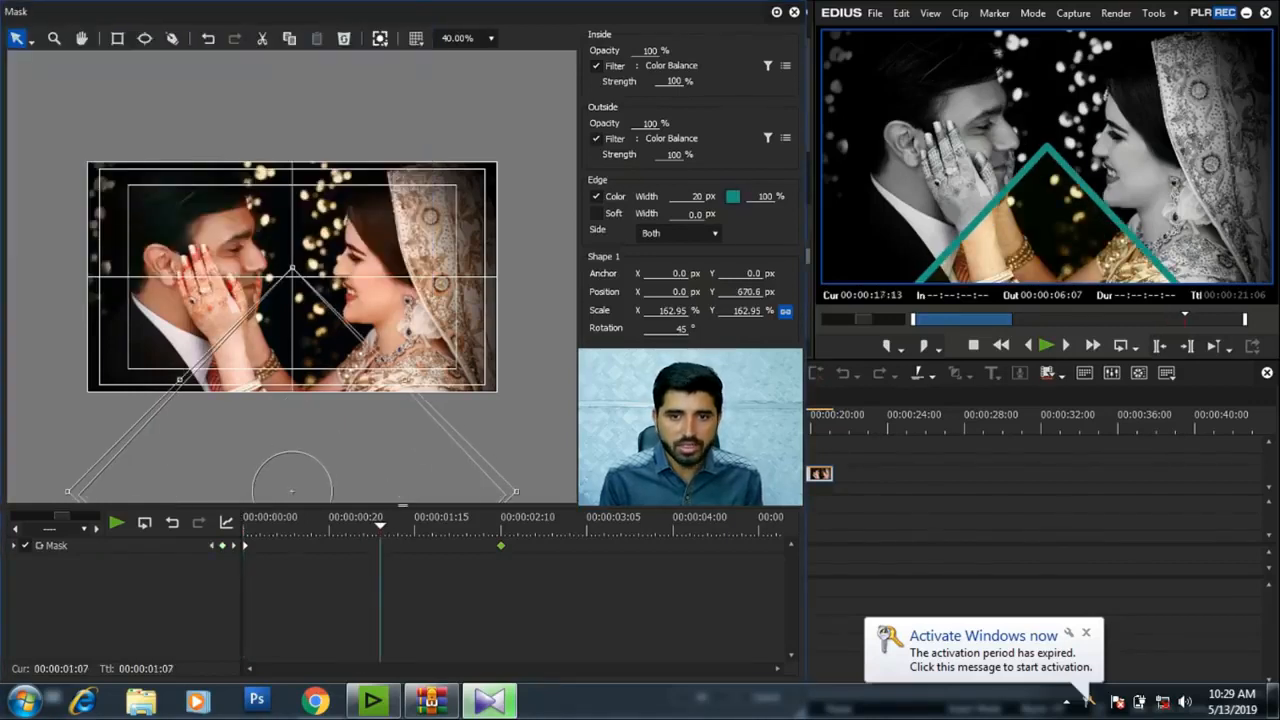
left_click(733, 197)
left_click(353, 99)
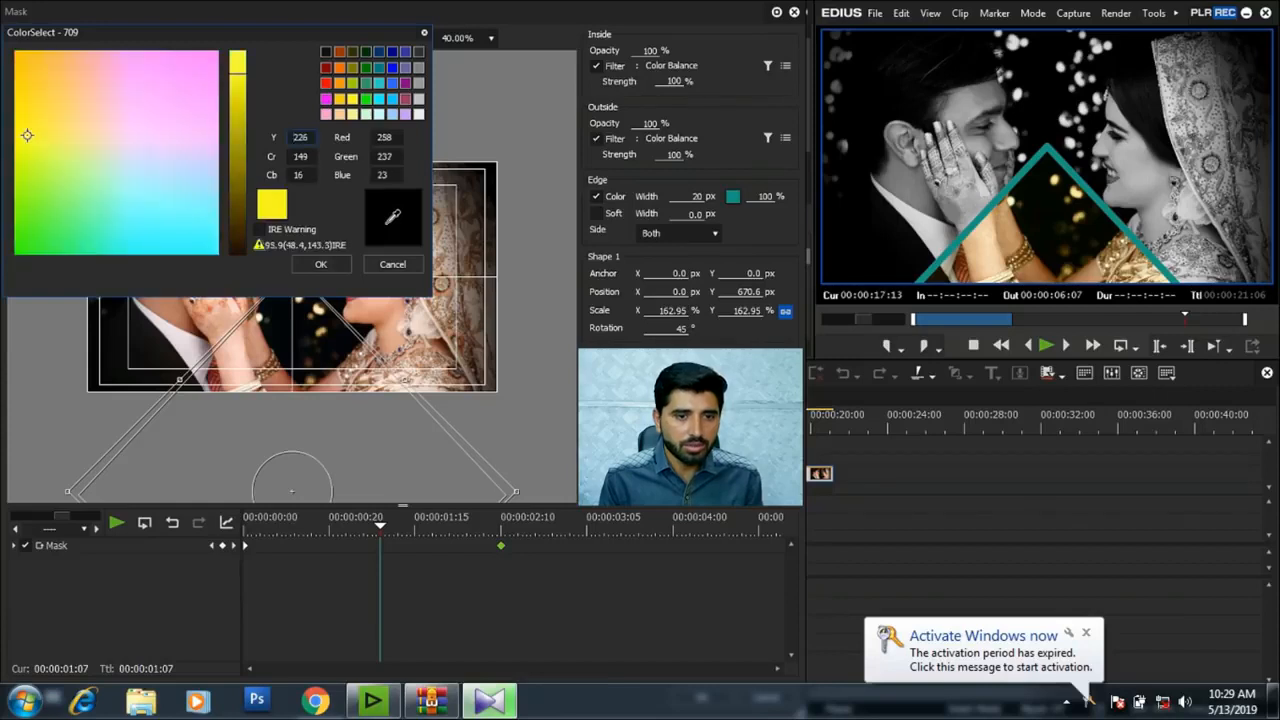
left_click(321, 265)
left_click(245, 526)
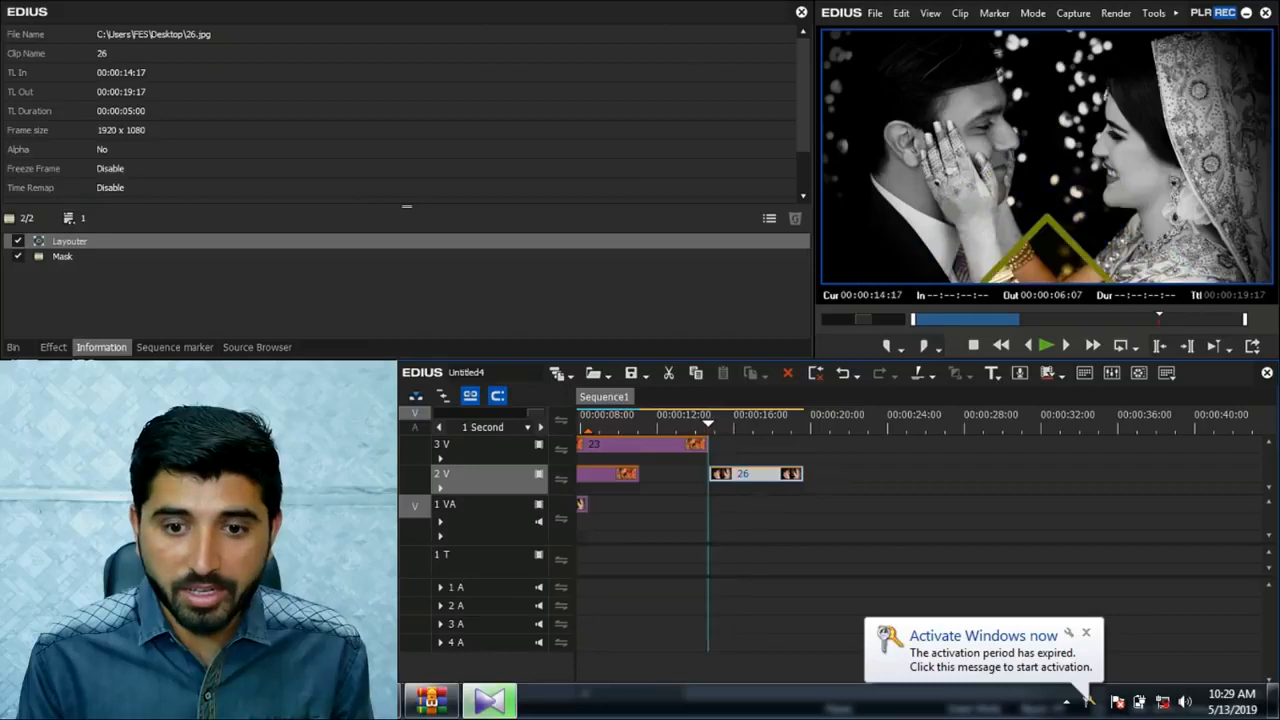
key("space")
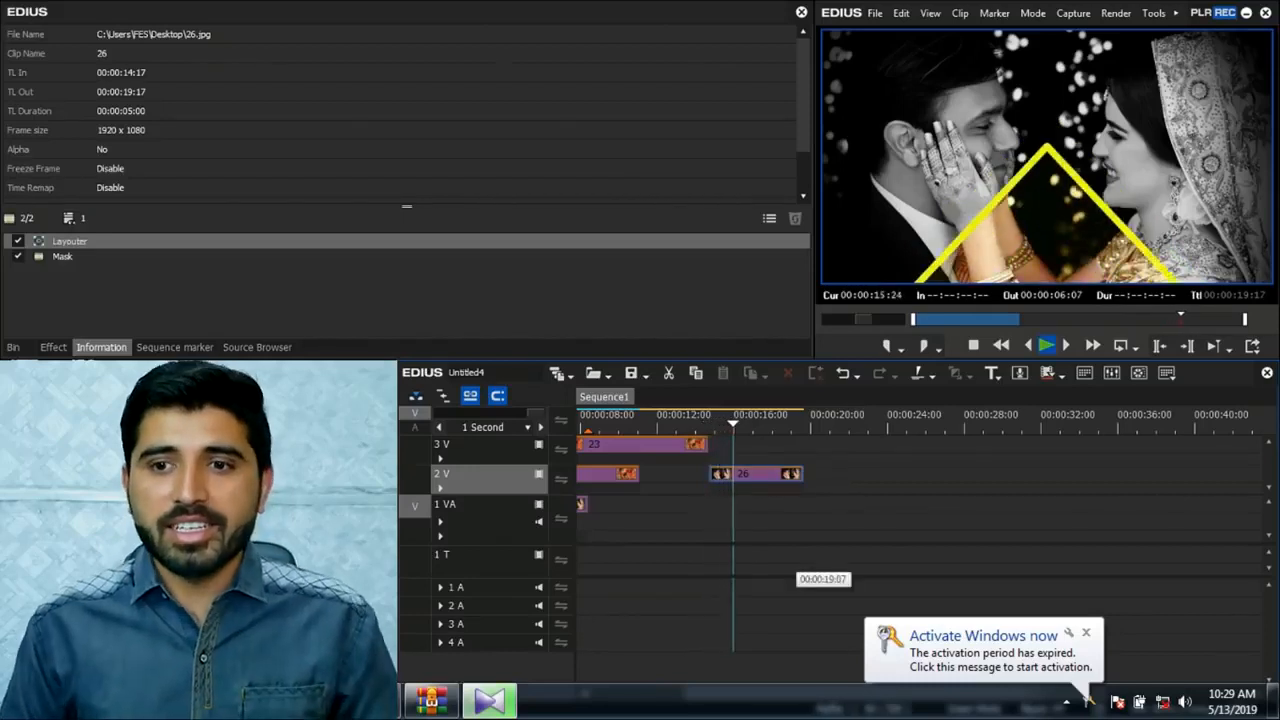